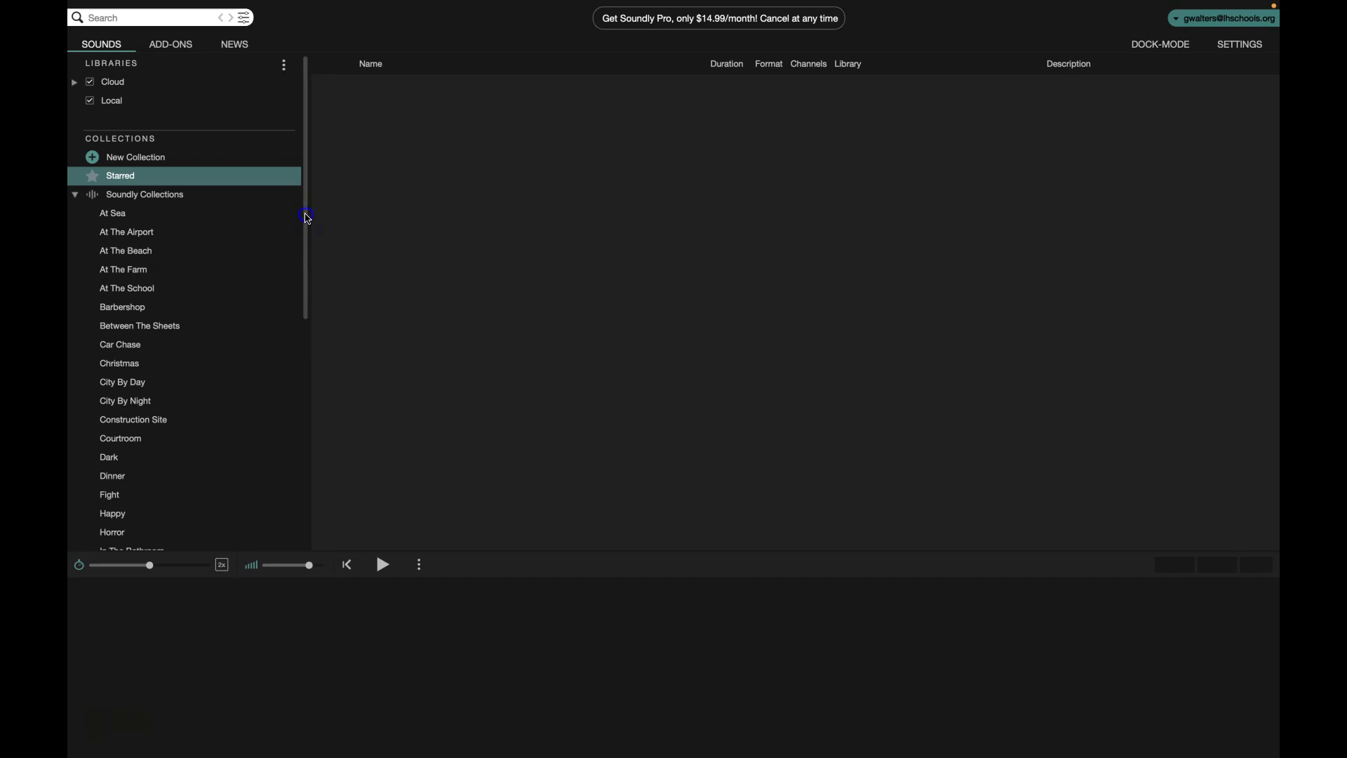
Step: Browse the Soundly Collections and open the Interior Apartment Building collection
{"action": "left_click_drag", "start_coordinate": [308, 229], "coordinate": [307, 230]}
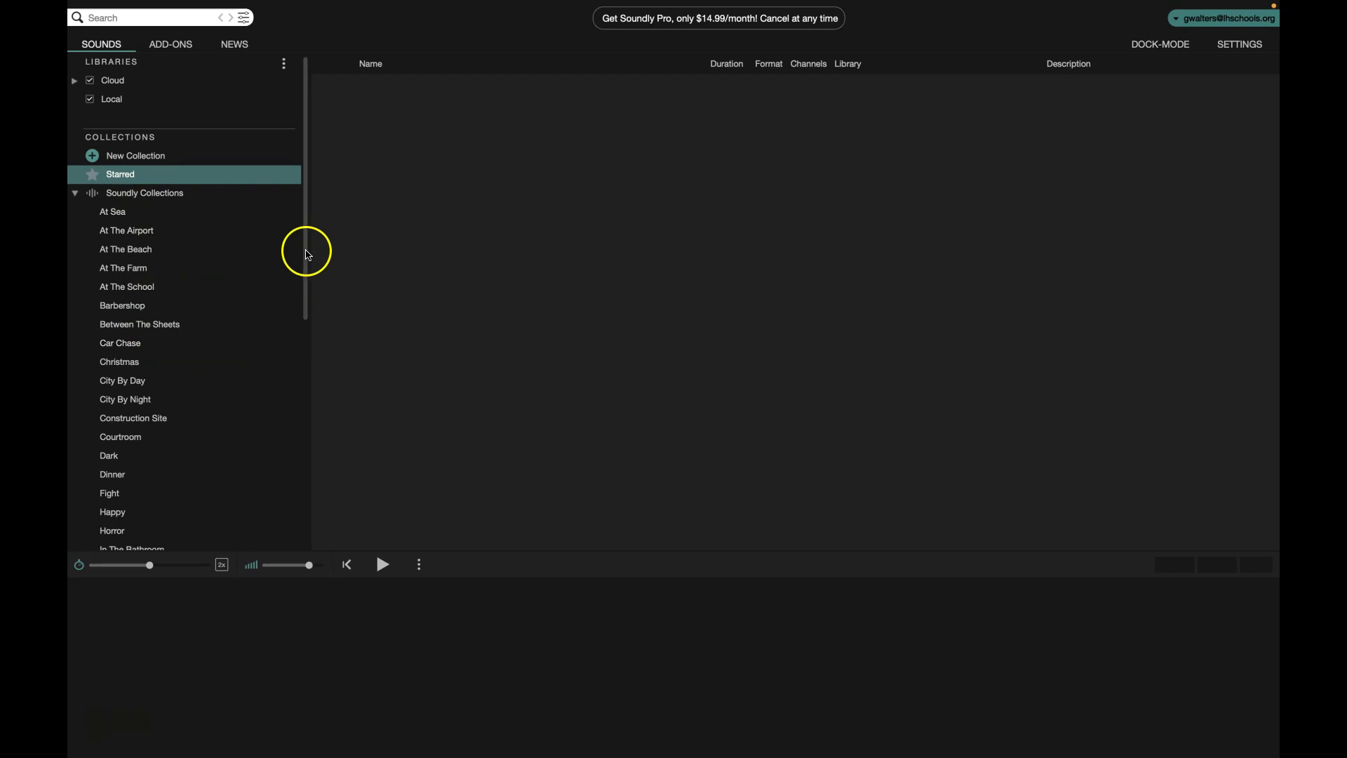
{"action": "left_click_drag", "start_coordinate": [307, 254], "coordinate": [307, 313]}
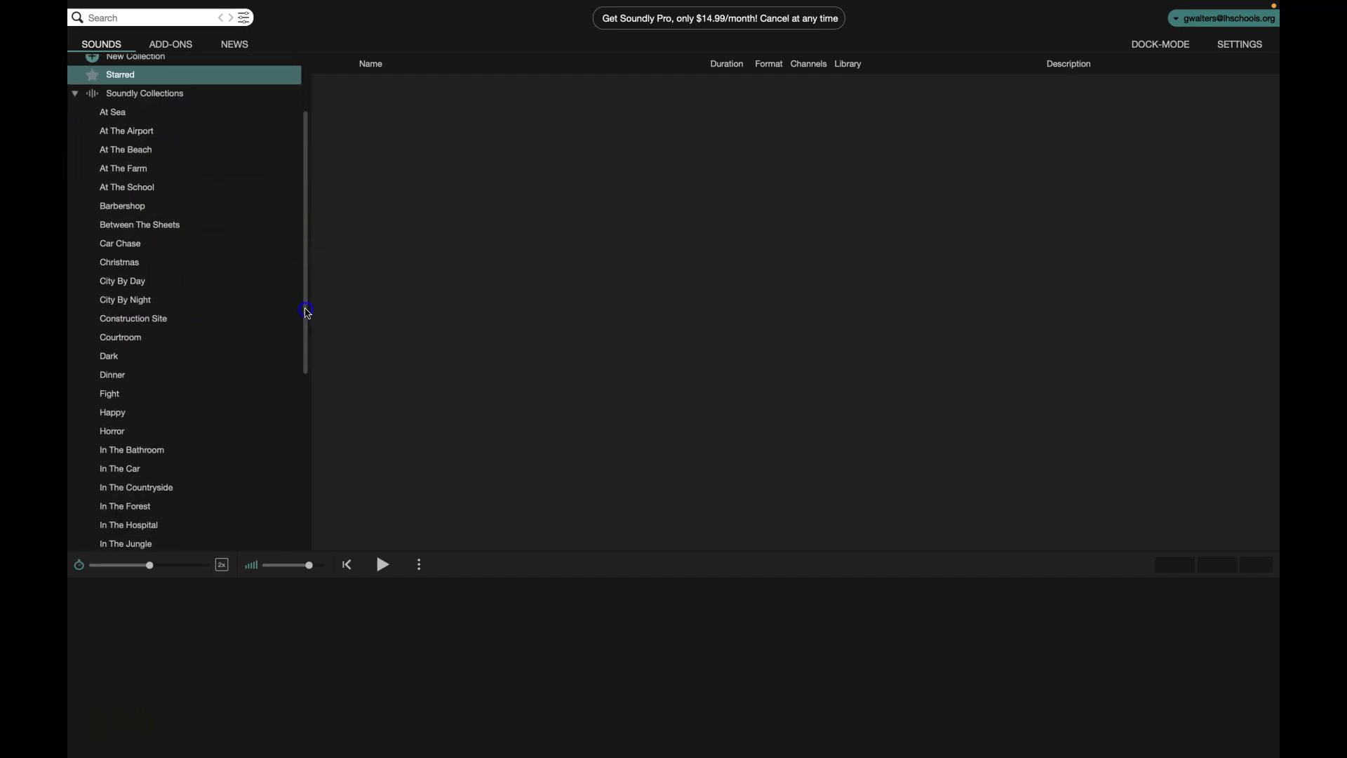
{"action": "left_click_drag", "start_coordinate": [307, 313], "coordinate": [299, 398]}
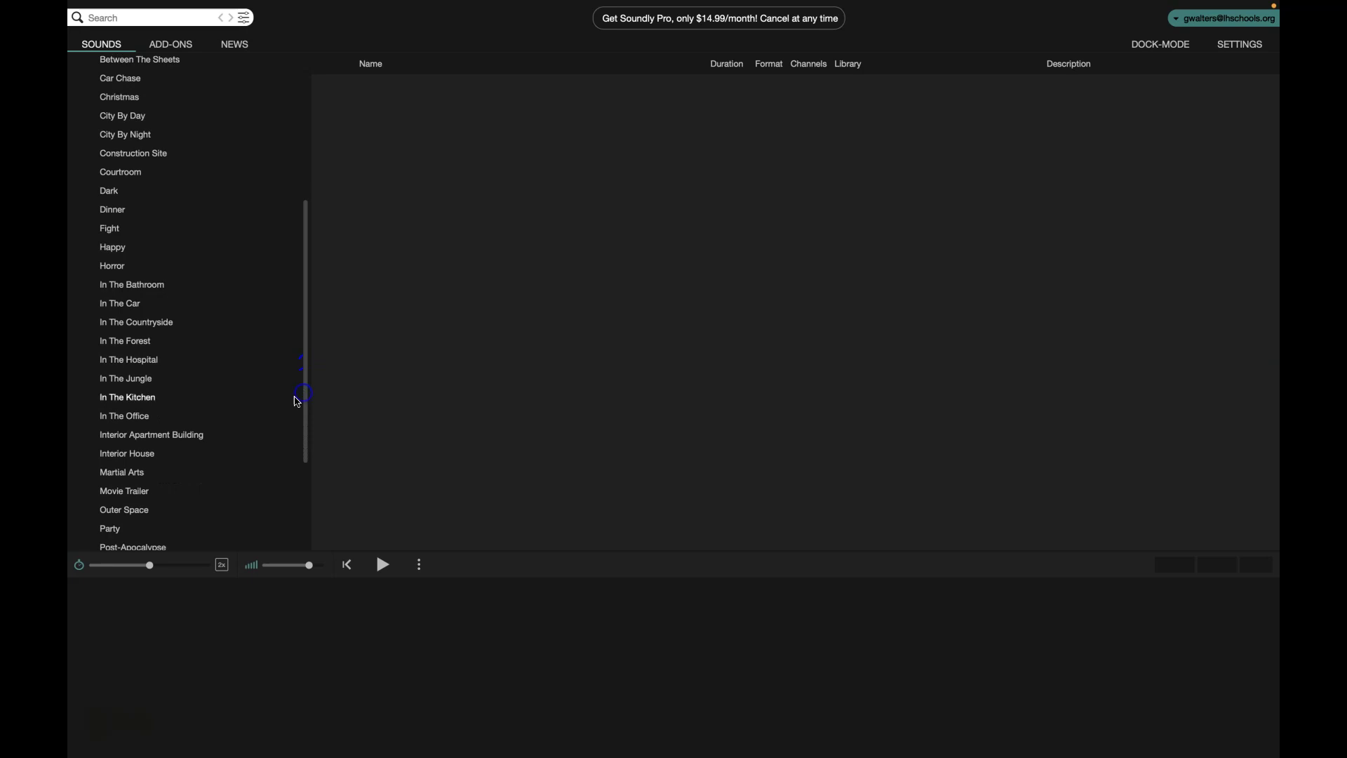
{"action": "left_click", "coordinate": [157, 440]}
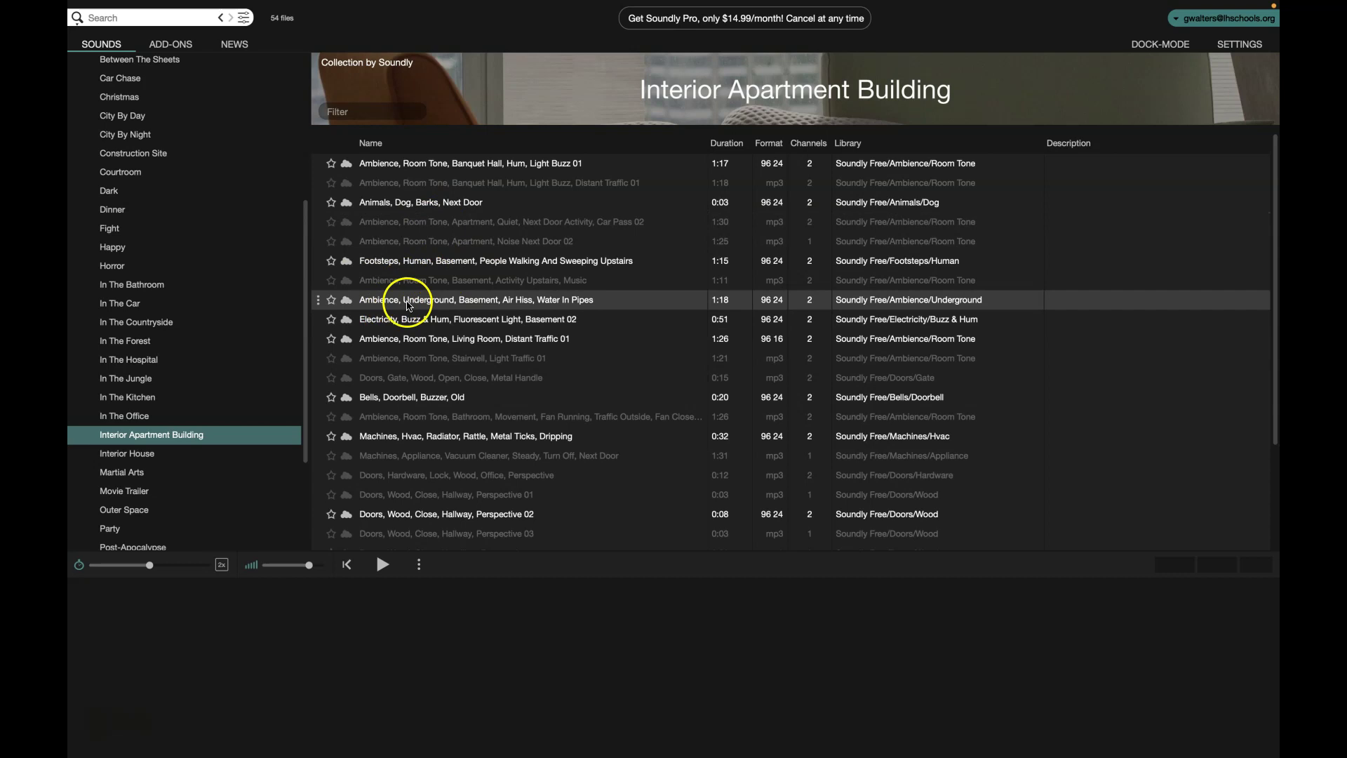
Step: Preview the sound "Ambience, Room Tone, Banquet Hall, Hum, Light Buzz 01" and audition only a selected stretch of about 3 seconds at its beginning
{"action": "left_click", "coordinate": [395, 168]}
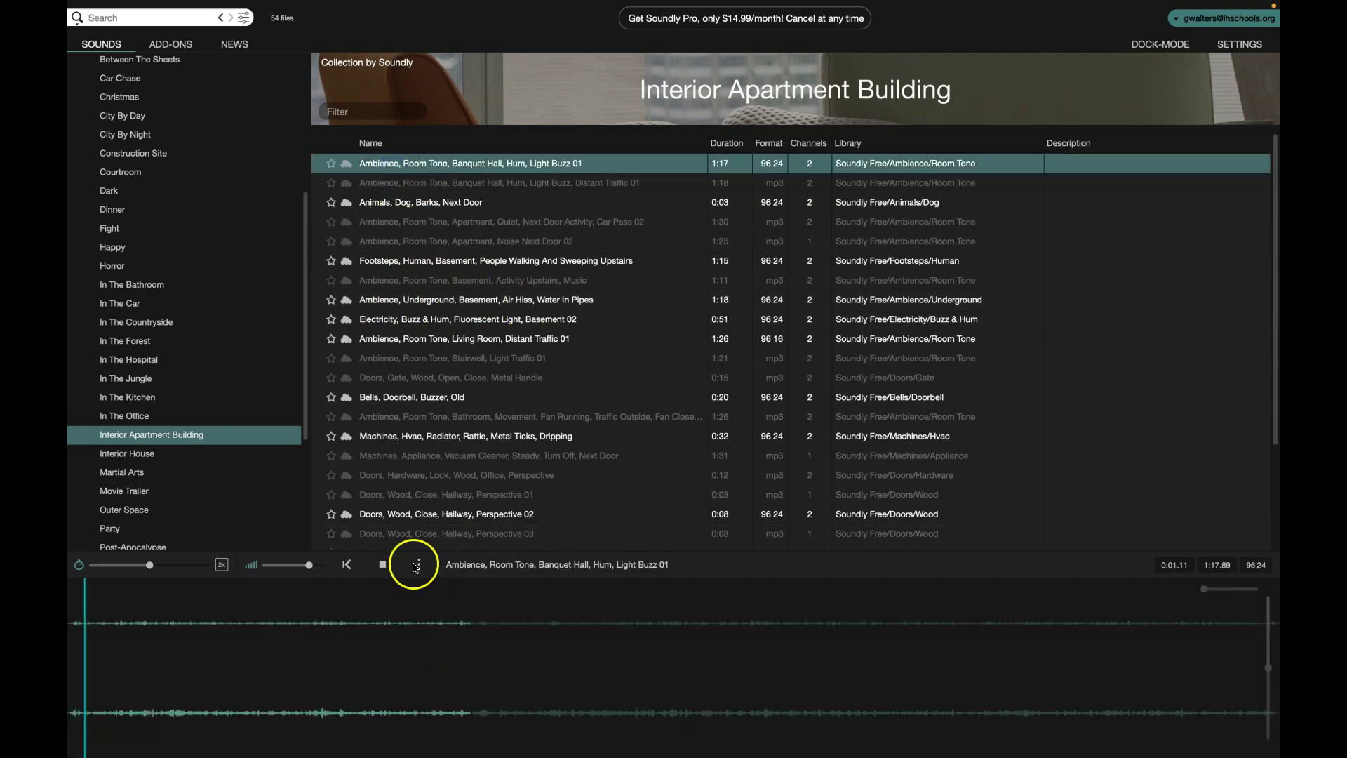
{"action": "left_click", "coordinate": [379, 566]}
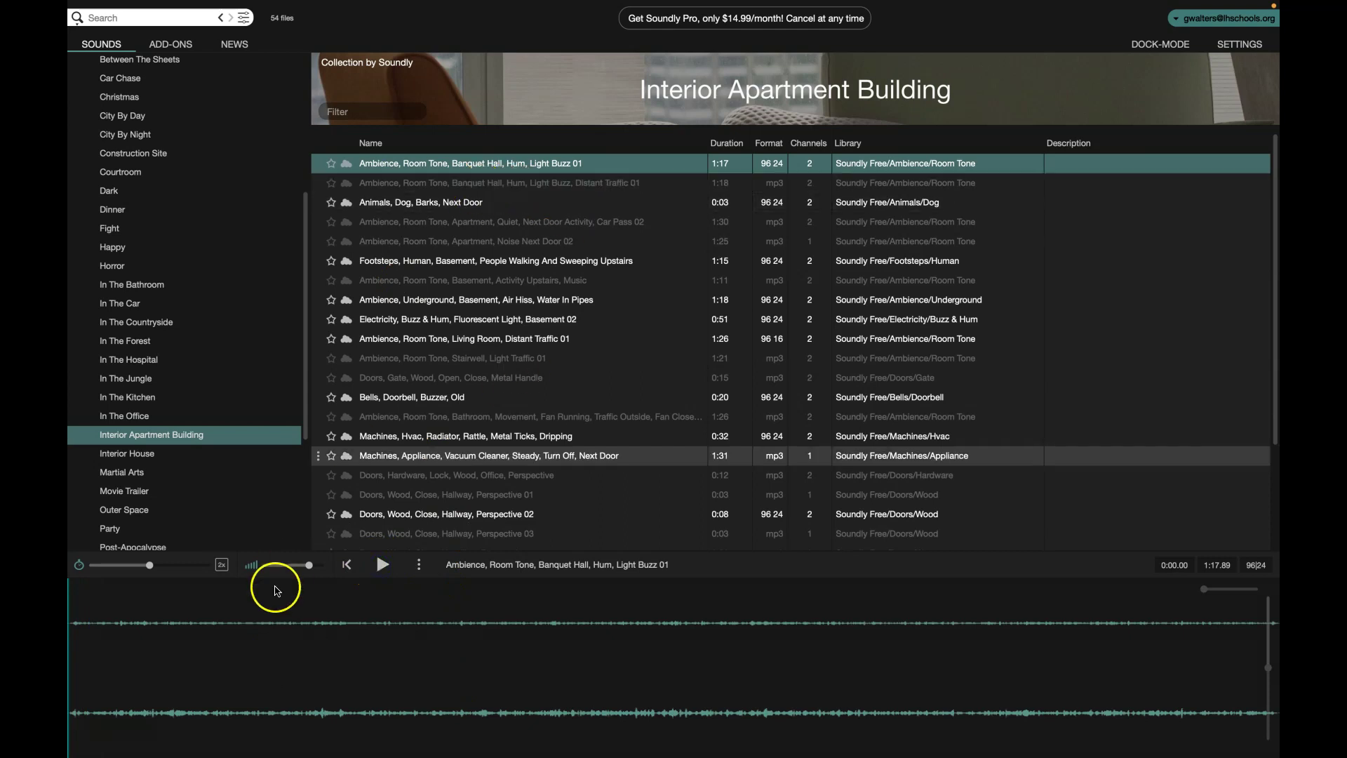
{"action": "left_click_drag", "start_coordinate": [184, 622], "coordinate": [846, 642]}
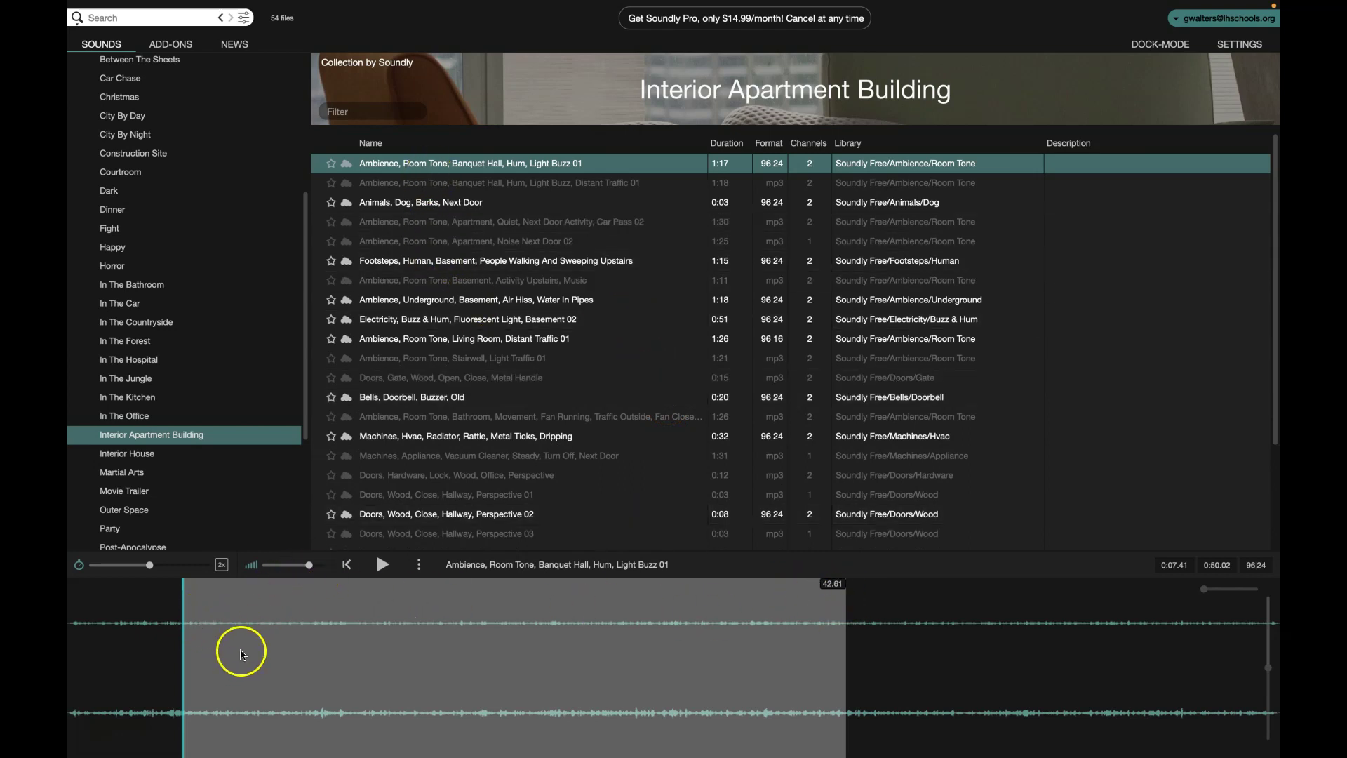
{"action": "left_click", "coordinate": [118, 616]}
{"action": "left_click_drag", "start_coordinate": [117, 602], "coordinate": [69, 602]}
{"action": "left_click", "coordinate": [388, 575]}
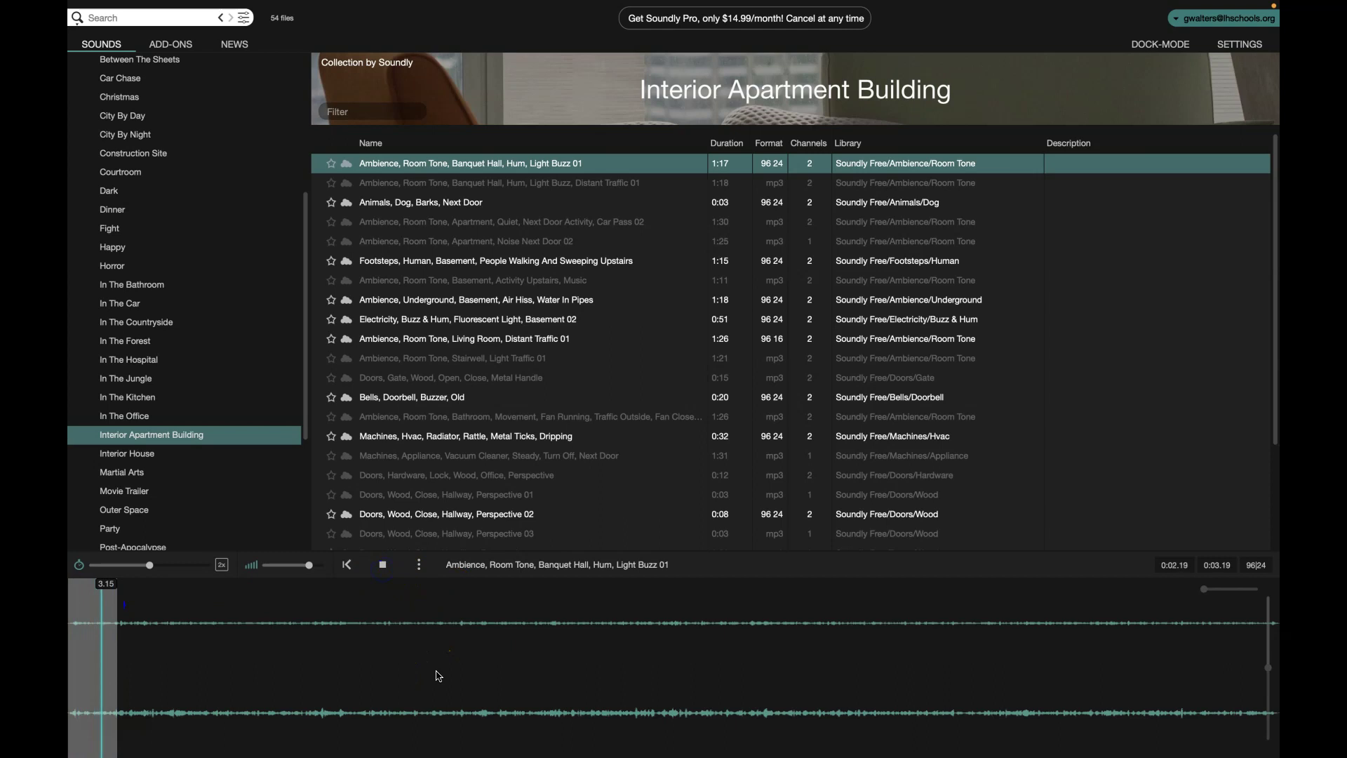
{"action": "left_click", "coordinate": [271, 584]}
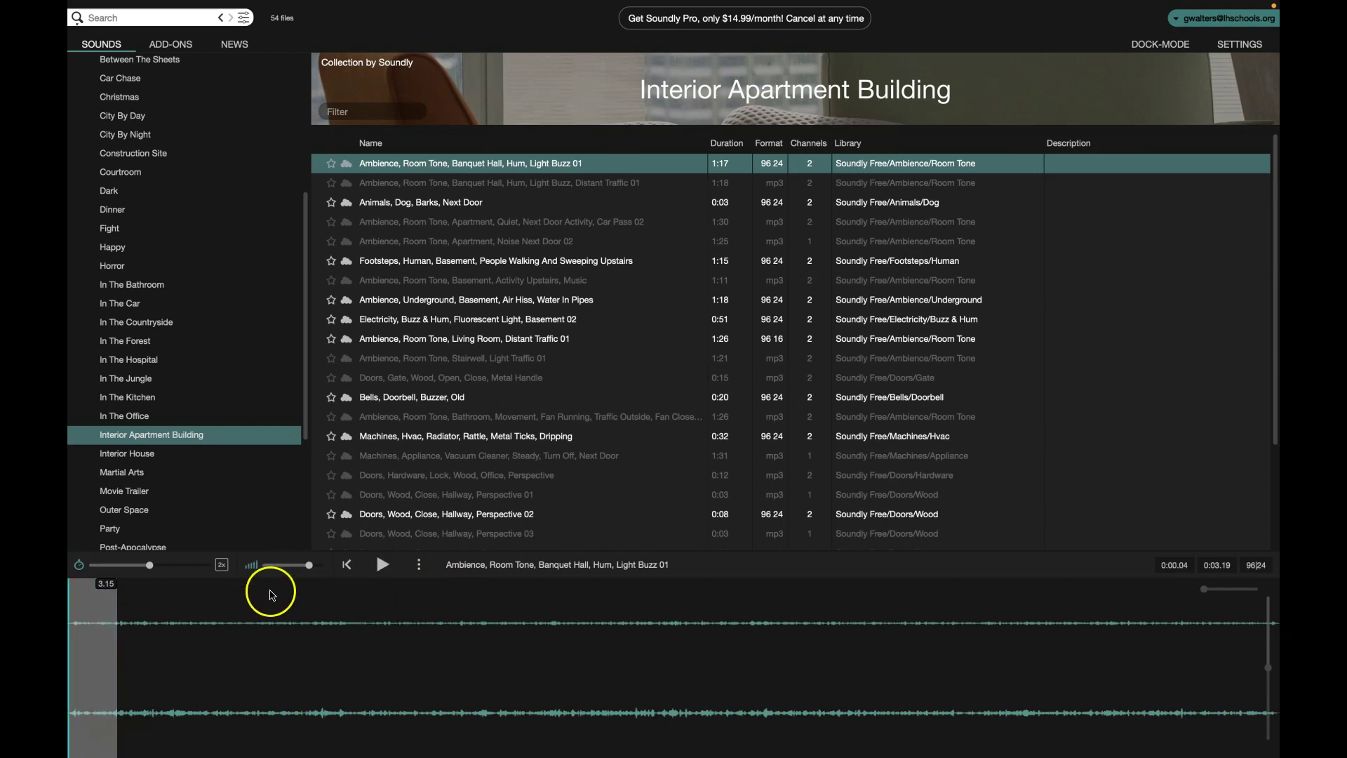
Step: Play the banquet hall room tone without a selected range, raise the preview volume to maximum, and stop playback
{"action": "left_click", "coordinate": [383, 573]}
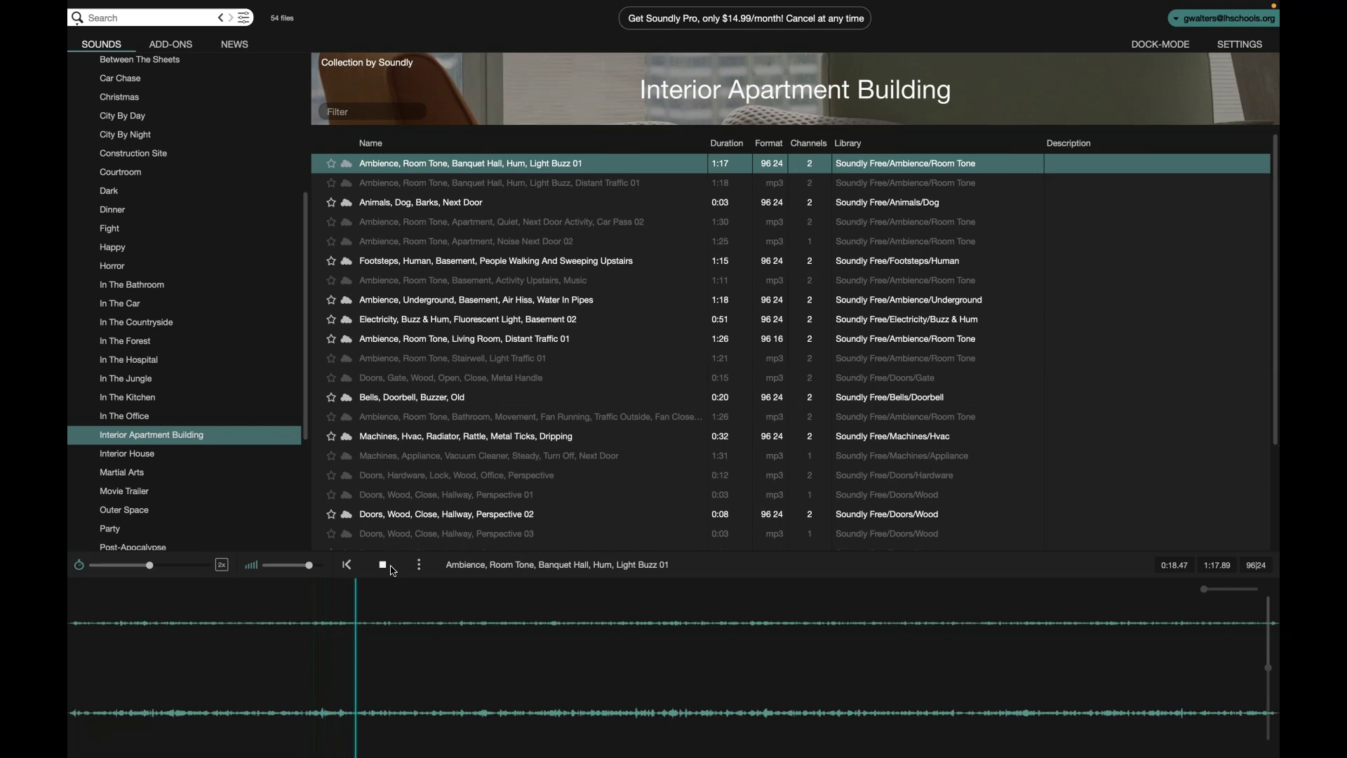
{"action": "left_click", "coordinate": [284, 579]}
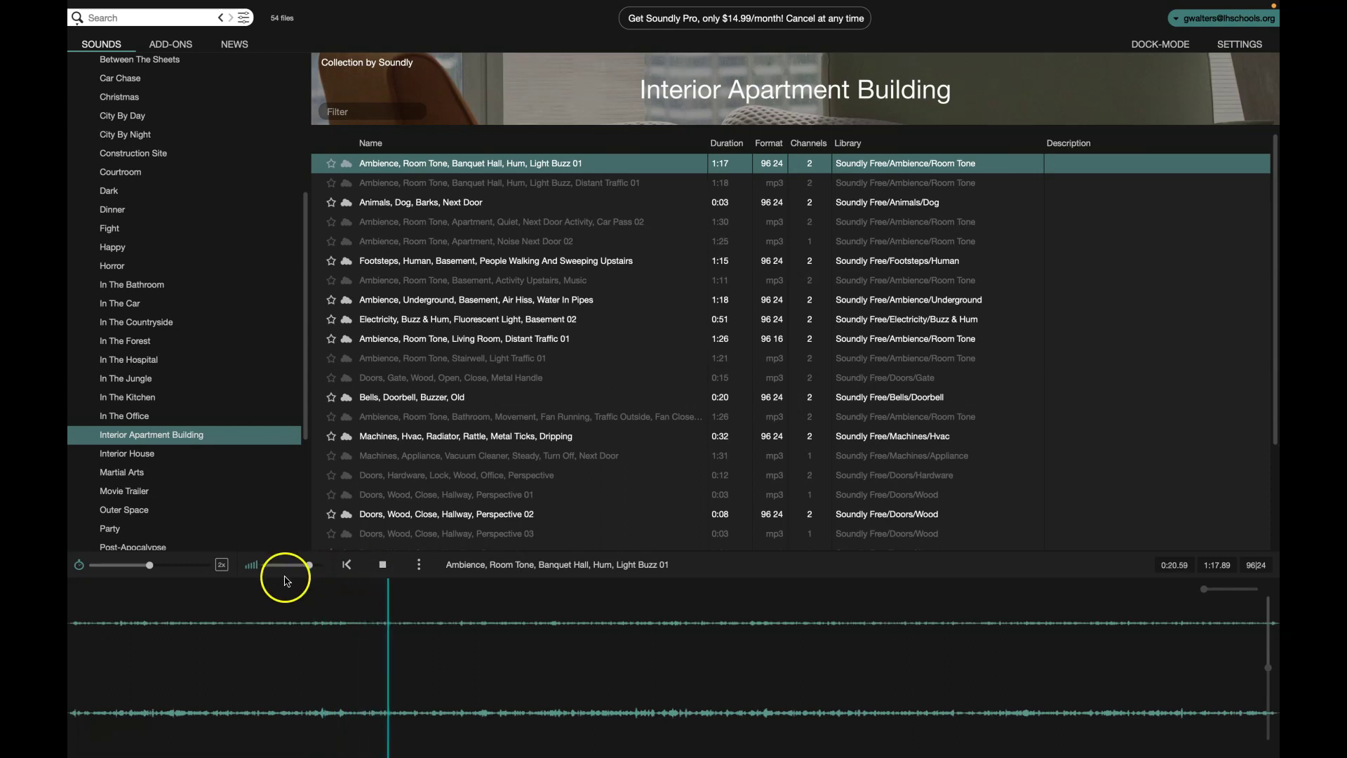
{"action": "left_click_drag", "start_coordinate": [287, 580], "coordinate": [320, 565]}
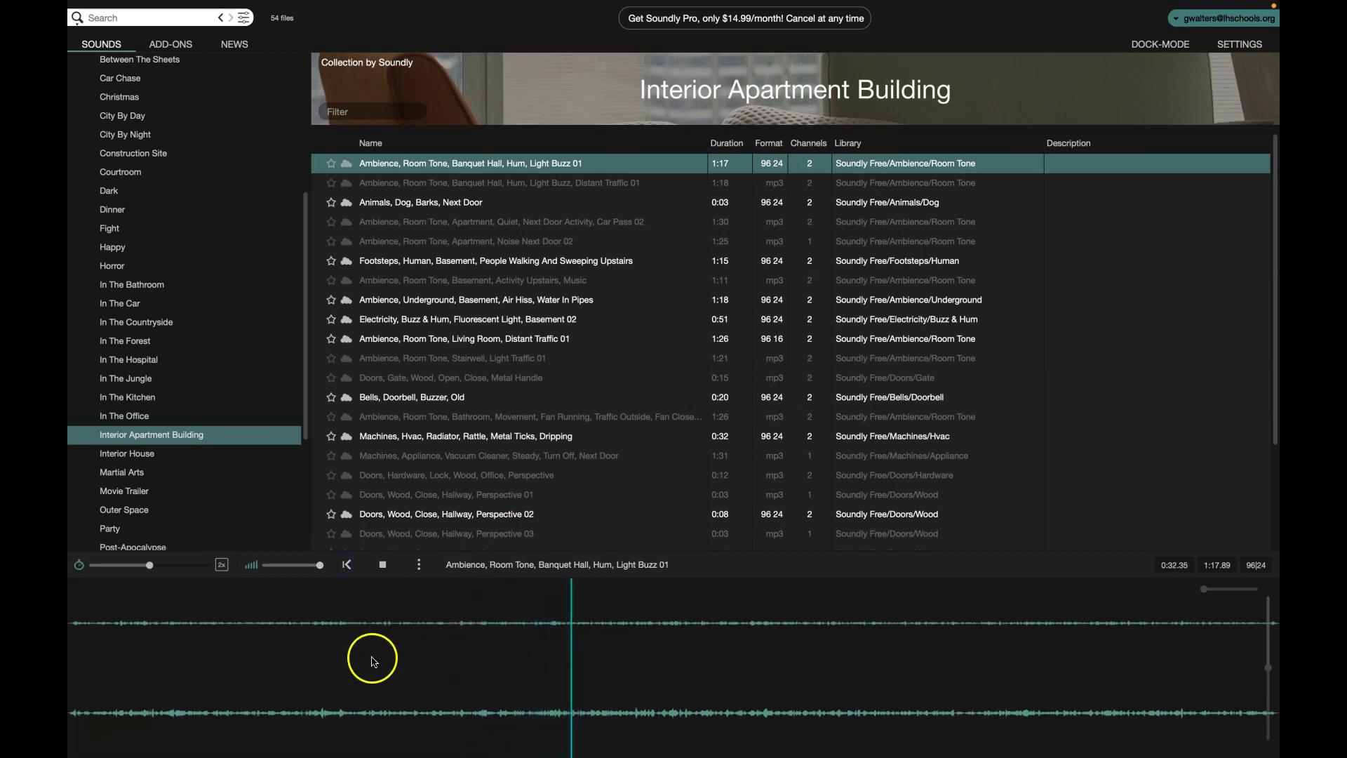
{"action": "left_click", "coordinate": [382, 565]}
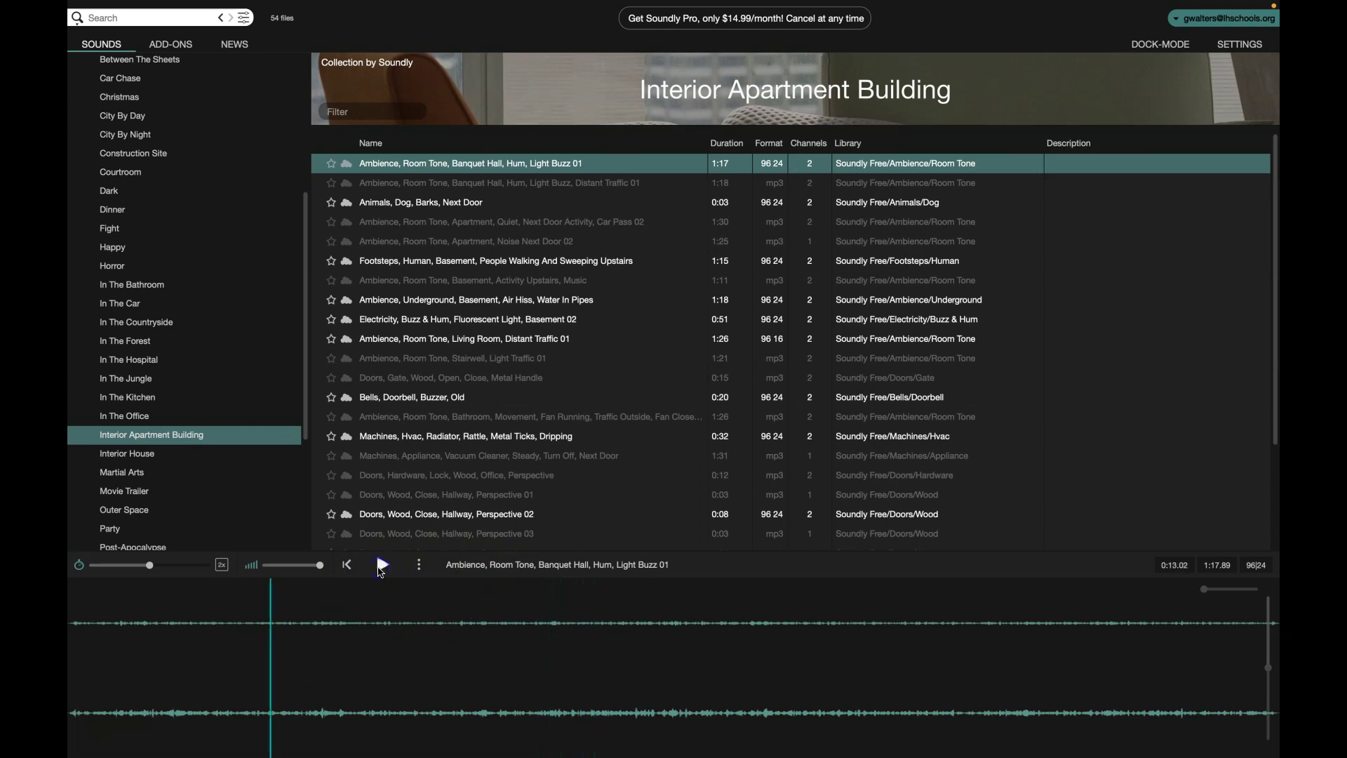
Step: Audition "Electricity, Buzz & Hum, Fluorescent Light, Basement 02" and "Ambience, Room Tone, Living Room, Distant Traffic 01"
{"action": "left_click", "coordinate": [426, 321]}
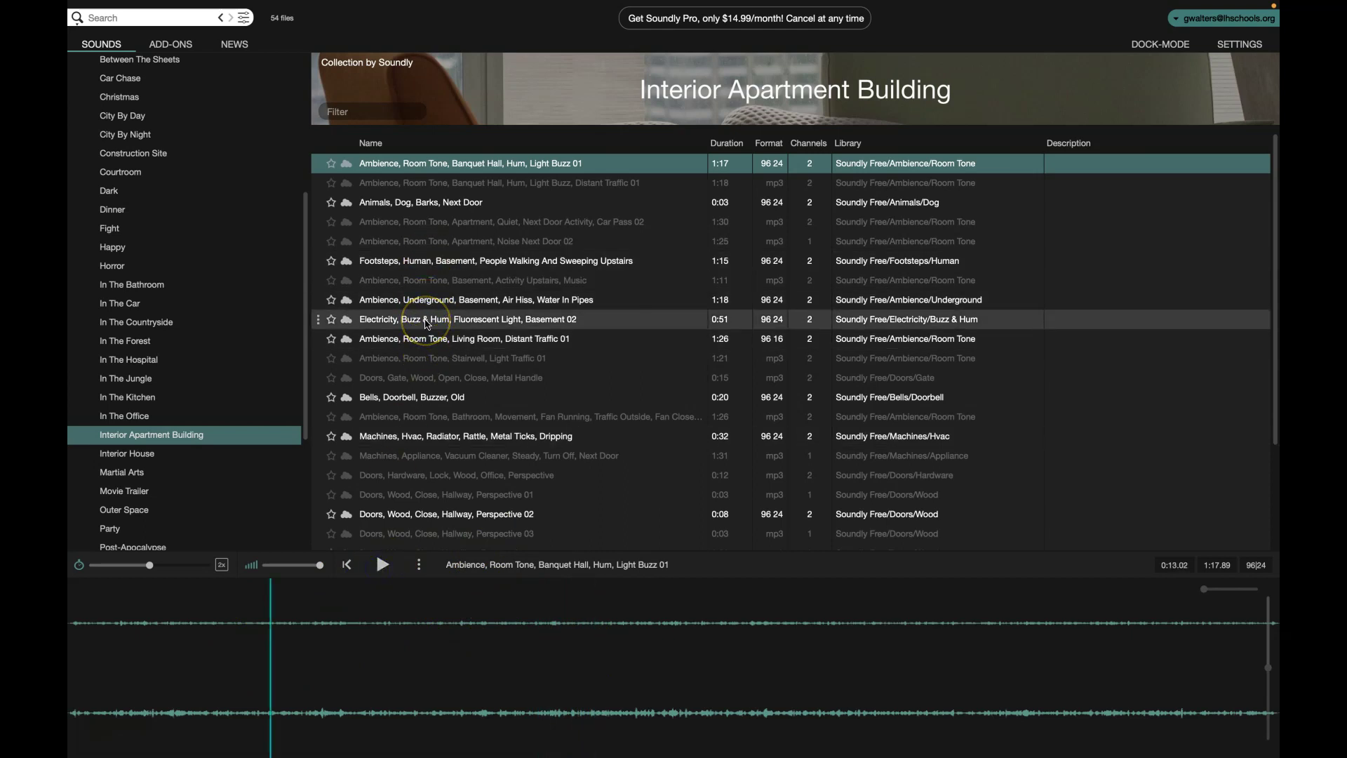
{"action": "left_click", "coordinate": [426, 321]}
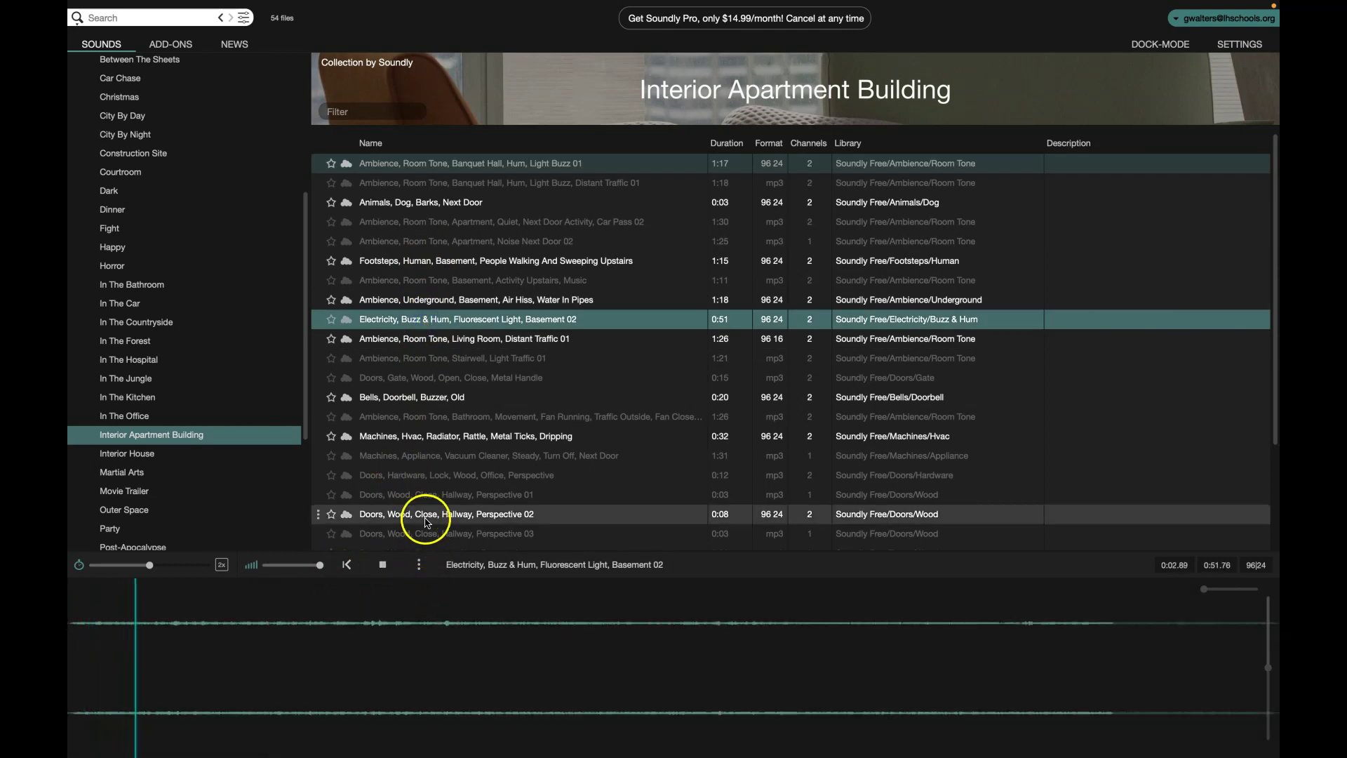
{"action": "left_click", "coordinate": [432, 339]}
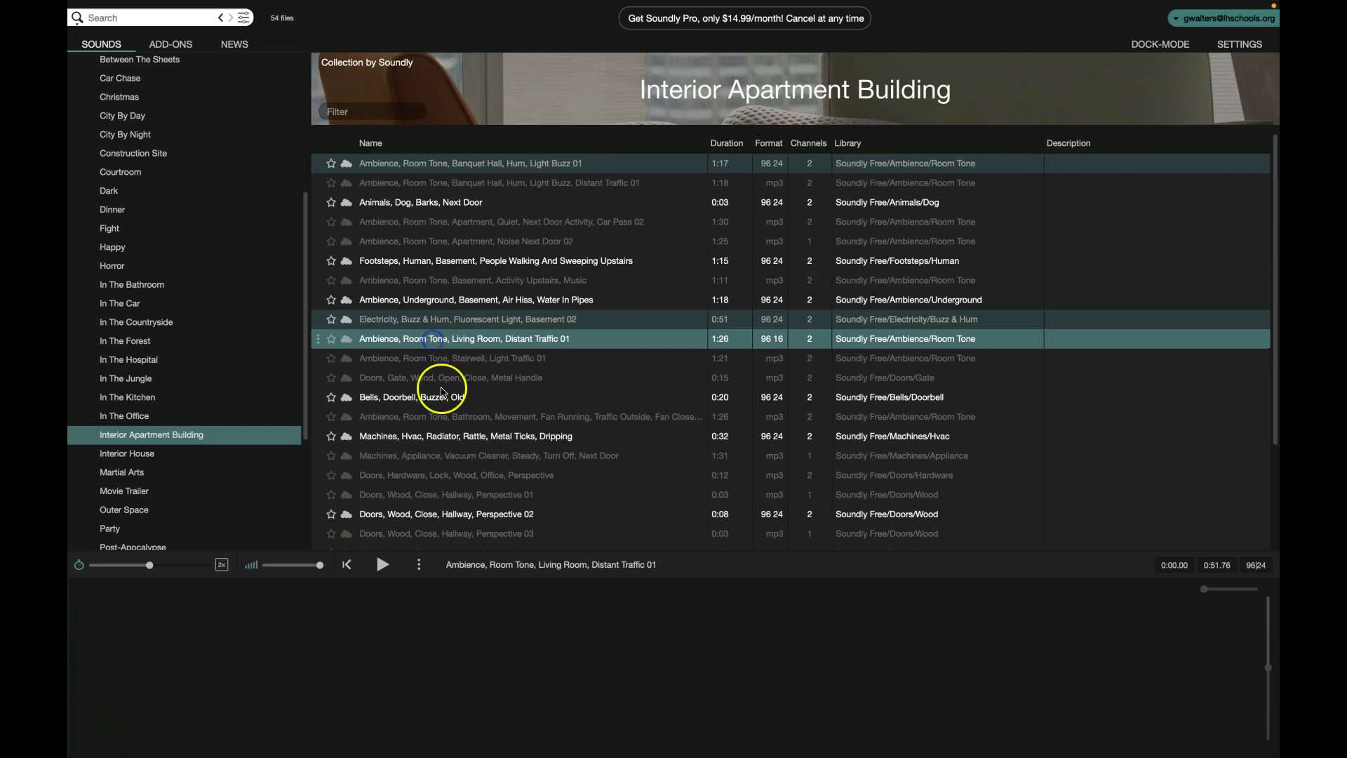
{"action": "left_click", "coordinate": [438, 340]}
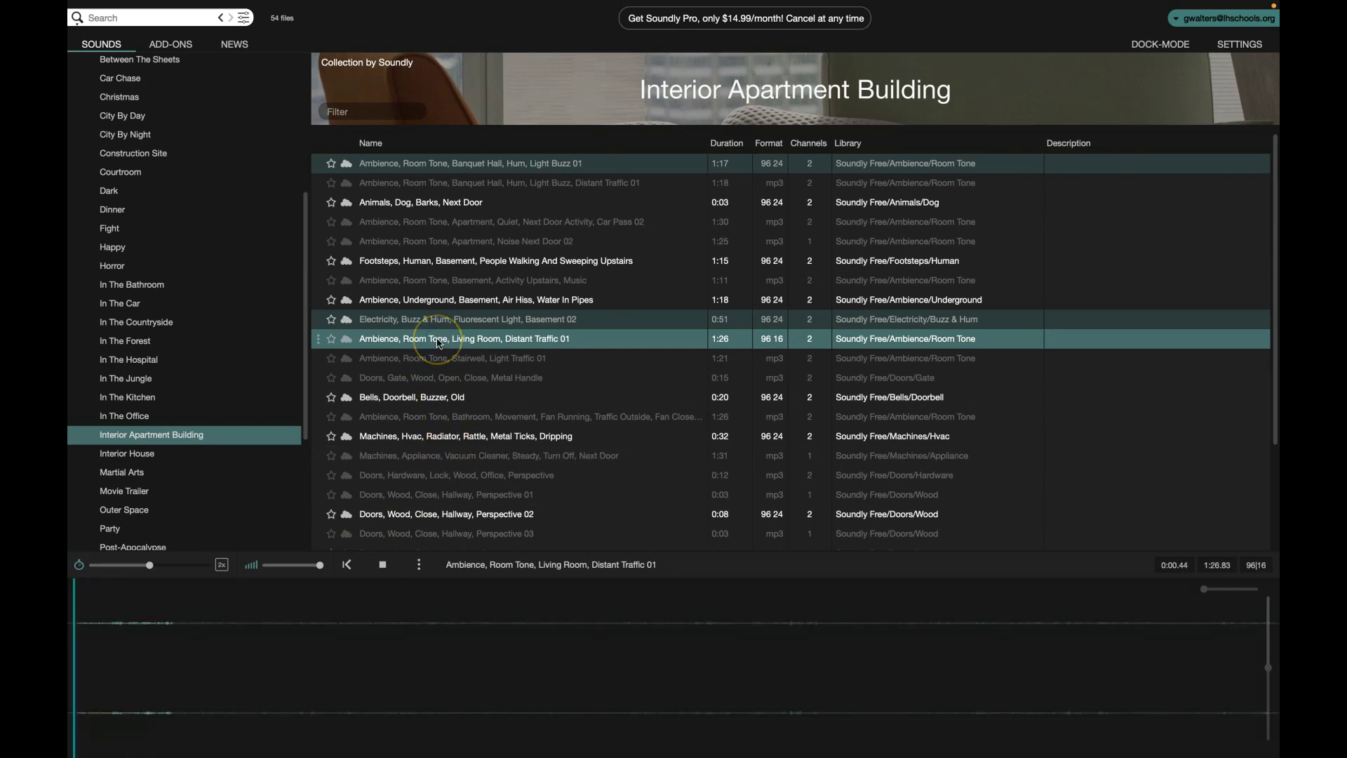
{"action": "left_click", "coordinate": [445, 481]}
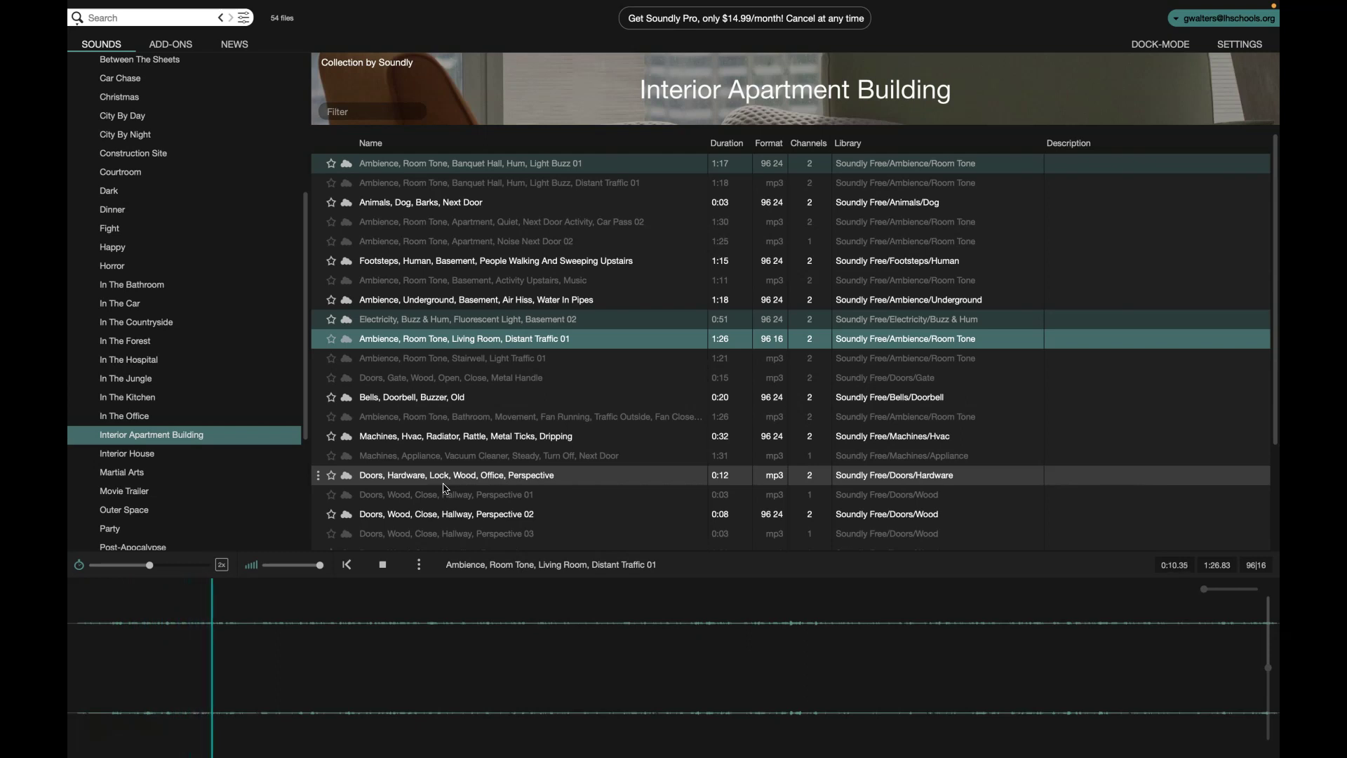
{"action": "left_click", "coordinate": [417, 456]}
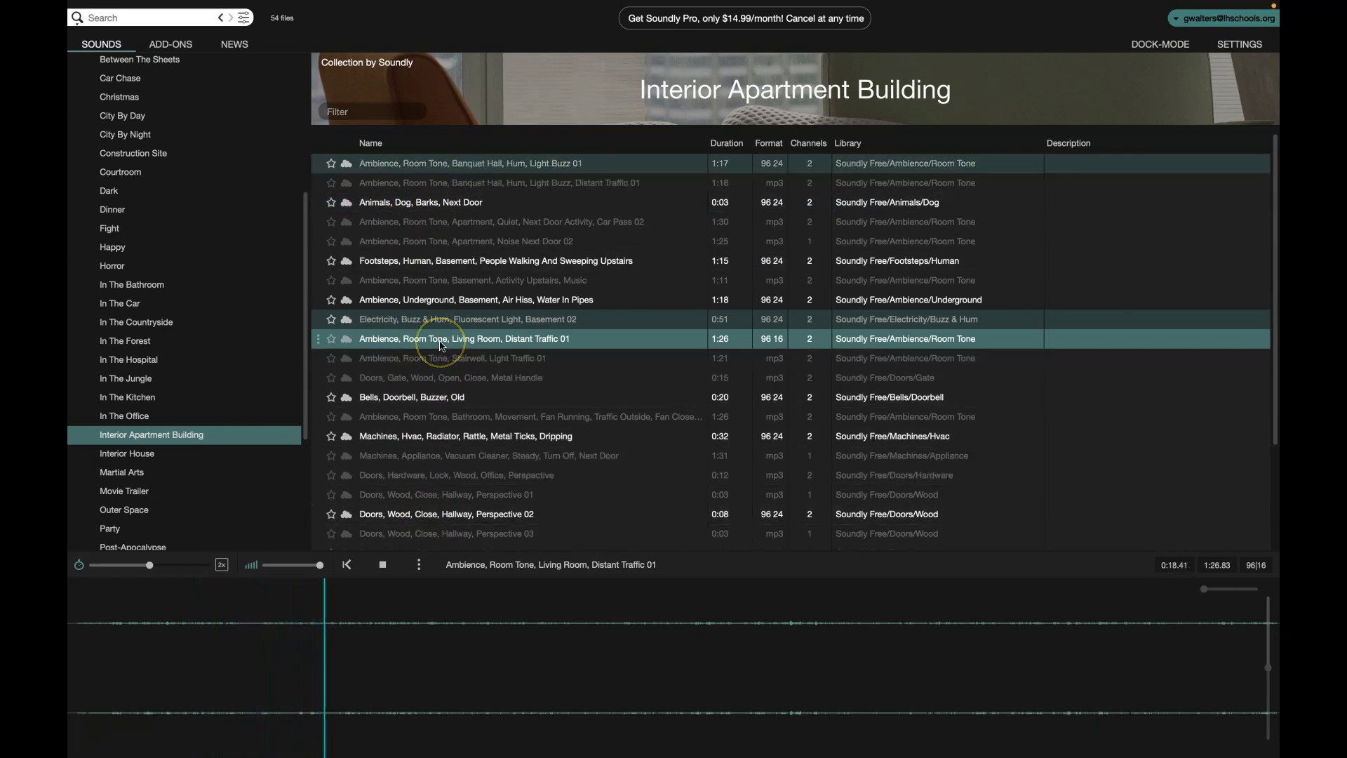
Step: Select nearly the whole "Living Room, Distant Traffic 01" waveform and bring it into the Assets bin of Premiere Pro's Bad Roommate Walkthrough project
{"action": "left_click_drag", "start_coordinate": [455, 566], "coordinate": [377, 637]}
{"action": "left_click_drag", "start_coordinate": [1277, 615], "coordinate": [1278, 612]}
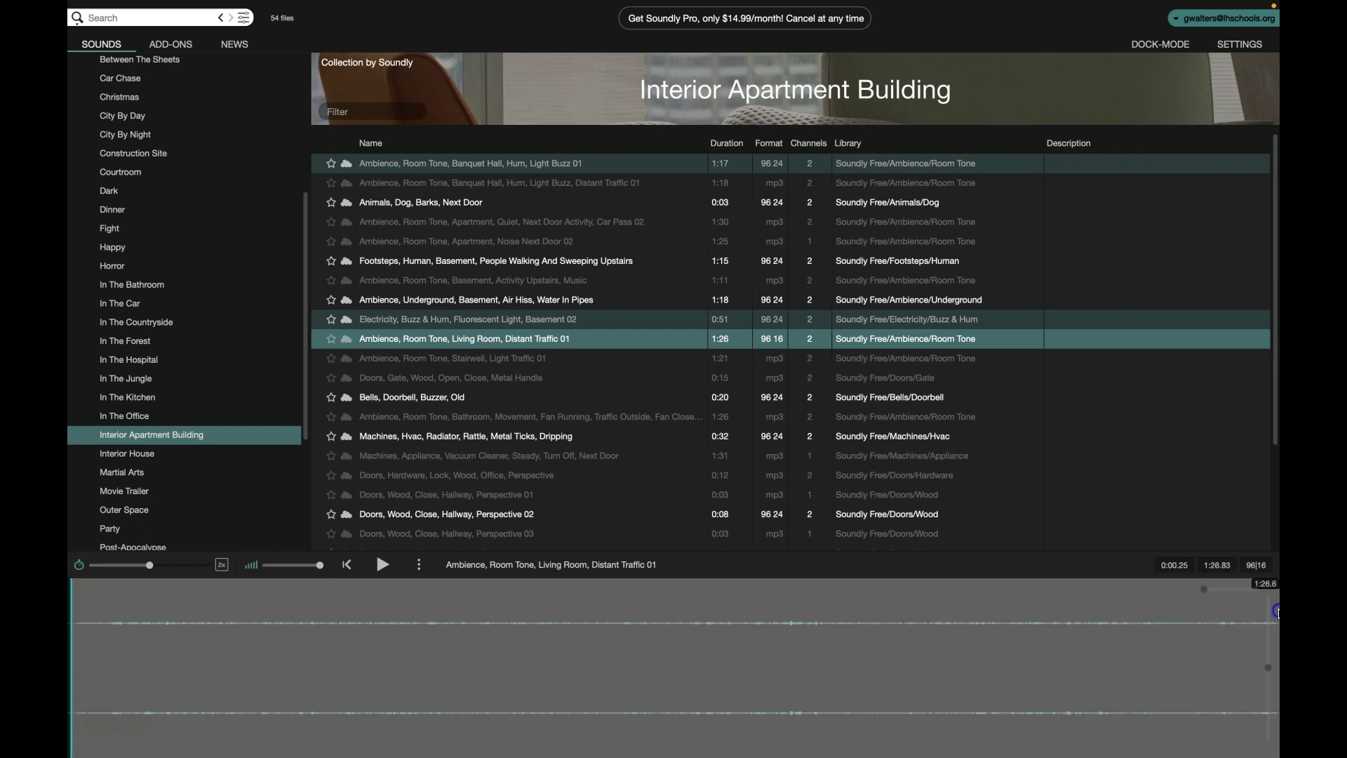
{"action": "left_click", "coordinate": [162, 18]}
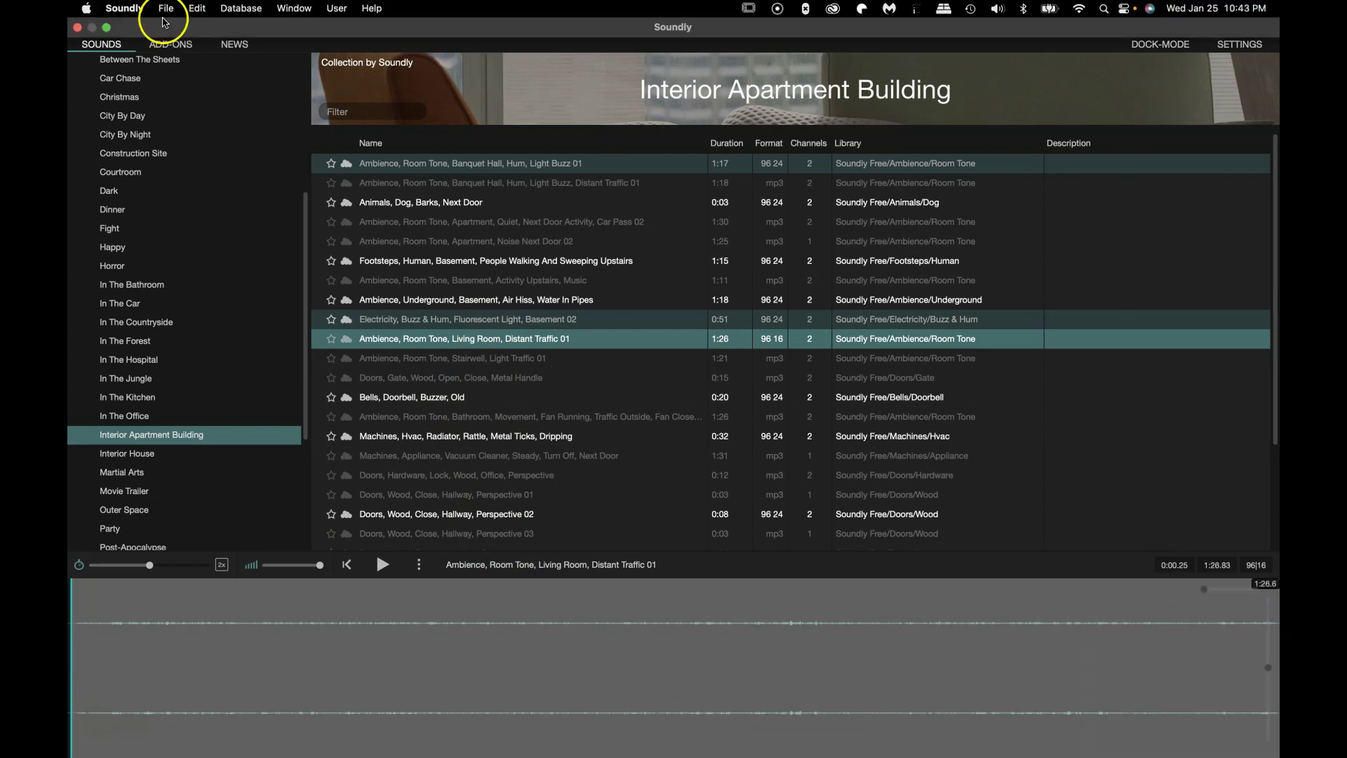
{"action": "left_click", "coordinate": [108, 29]}
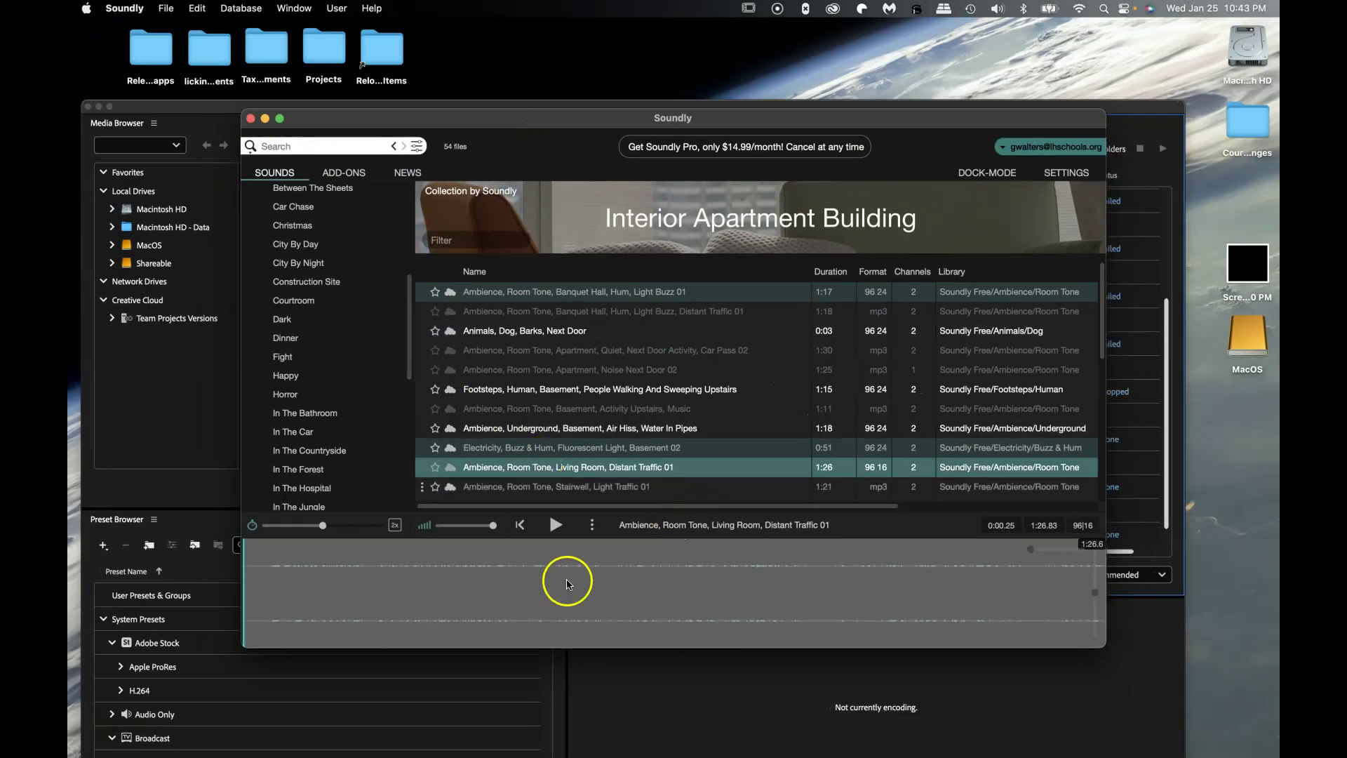
{"action": "left_click_drag", "start_coordinate": [646, 602], "coordinate": [837, 603]}
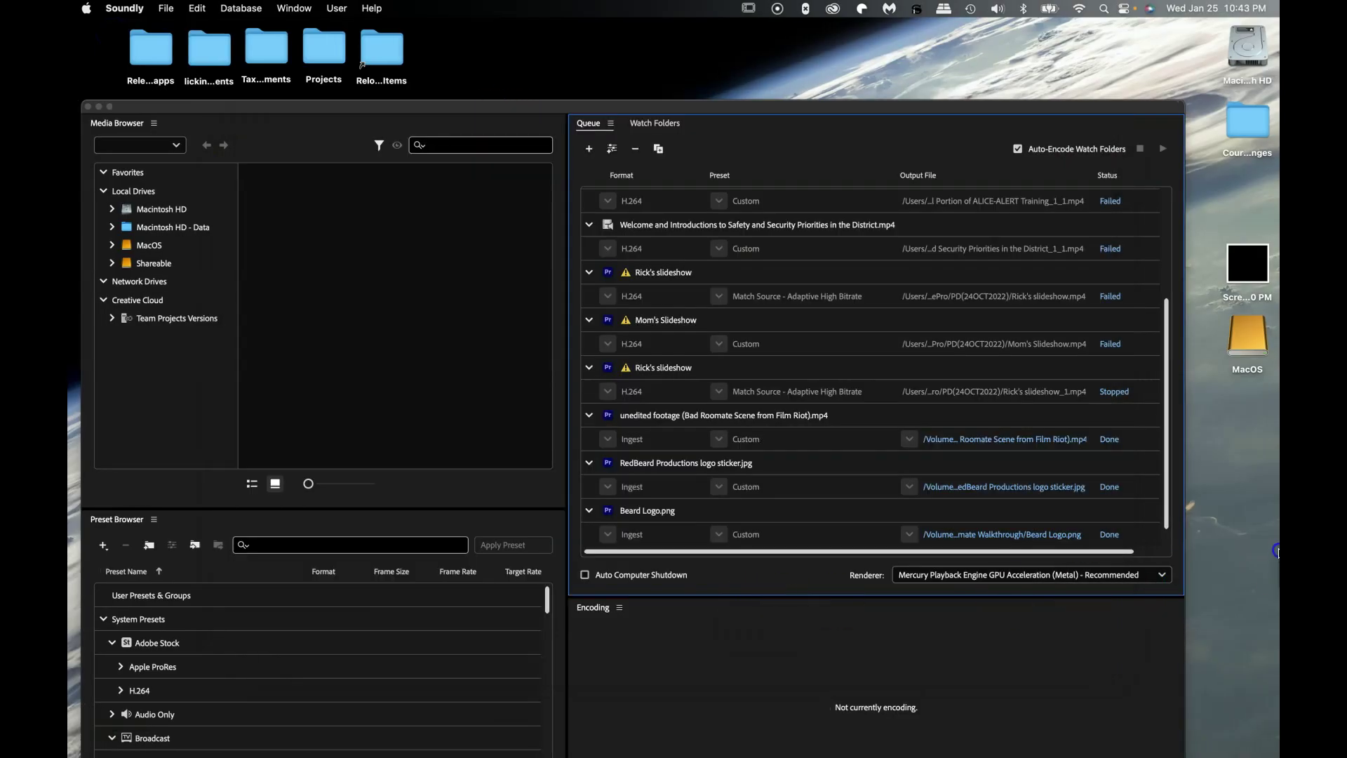
{"action": "left_click_drag", "start_coordinate": [1277, 551], "coordinate": [152, 639]}
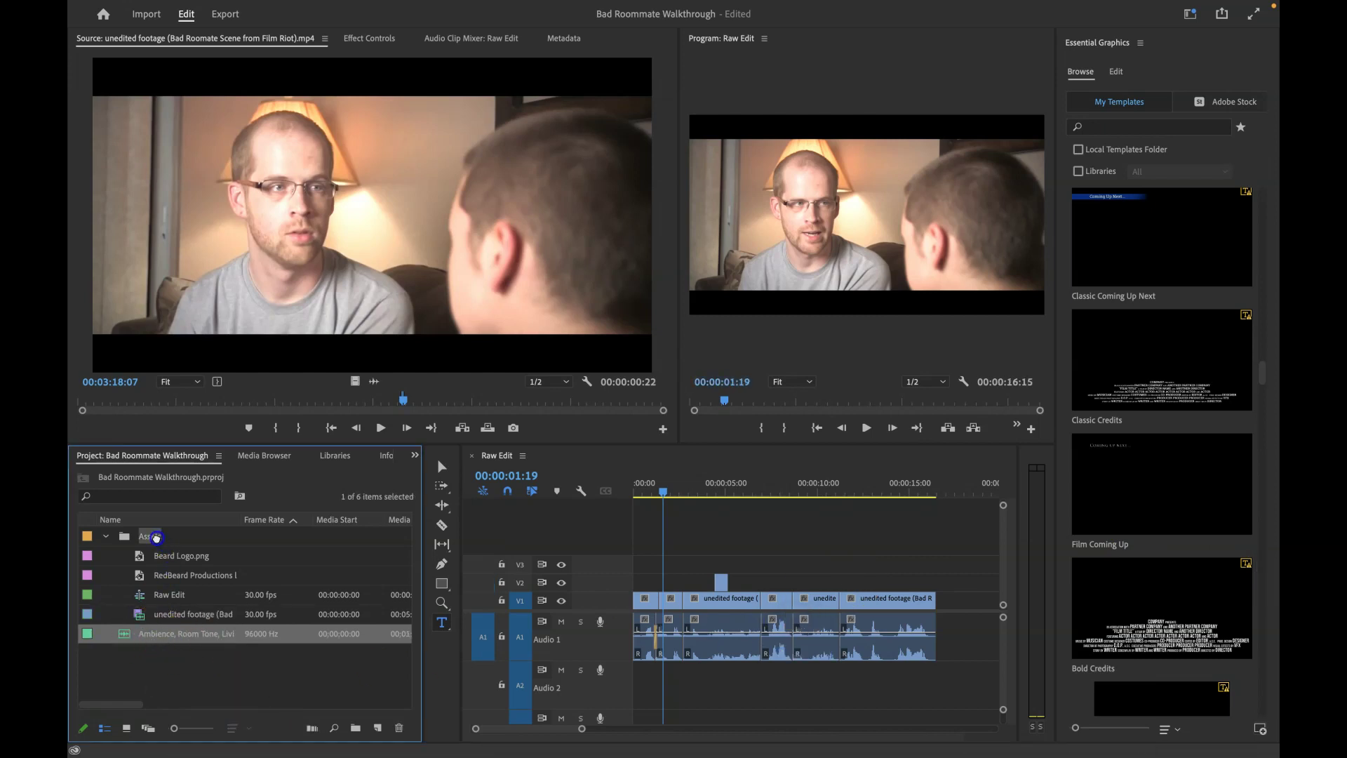
{"action": "left_click_drag", "start_coordinate": [156, 537], "coordinate": [156, 538]}
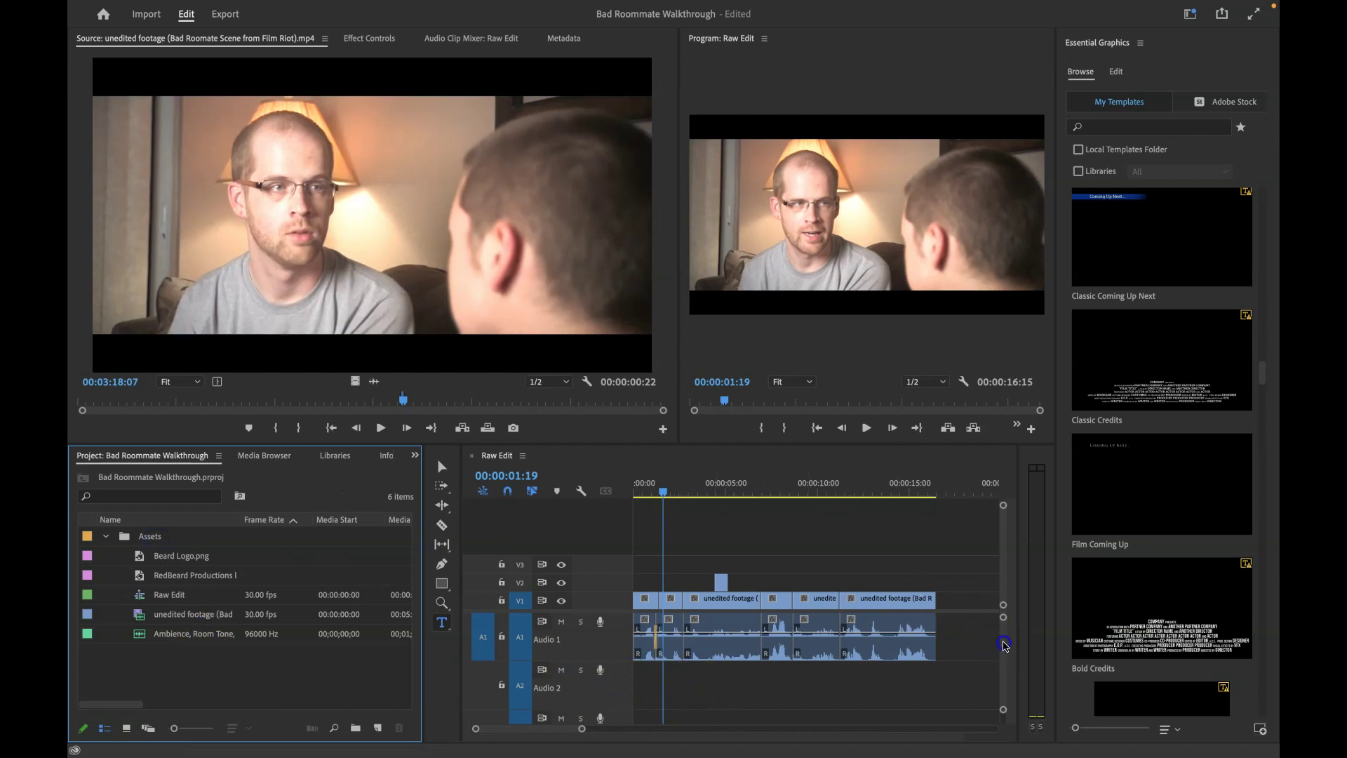
Step: Close the Essential Graphics panel and show the Audio Track Mixer for the Raw Edit sequence
{"action": "scroll", "coordinate": [1000, 644], "scroll_direction": "down", "scroll_amount": 2}
{"action": "left_click", "coordinate": [1145, 46]}
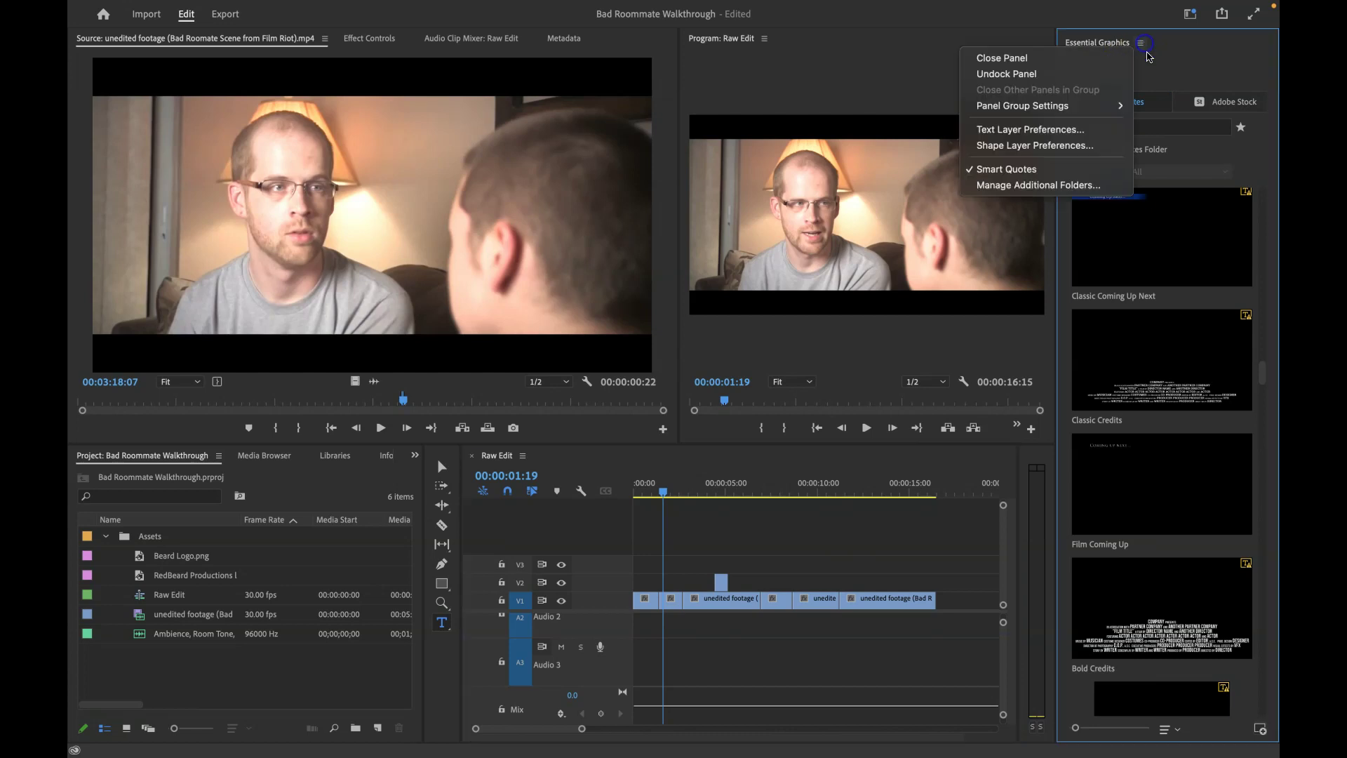
{"action": "left_click", "coordinate": [1002, 54]}
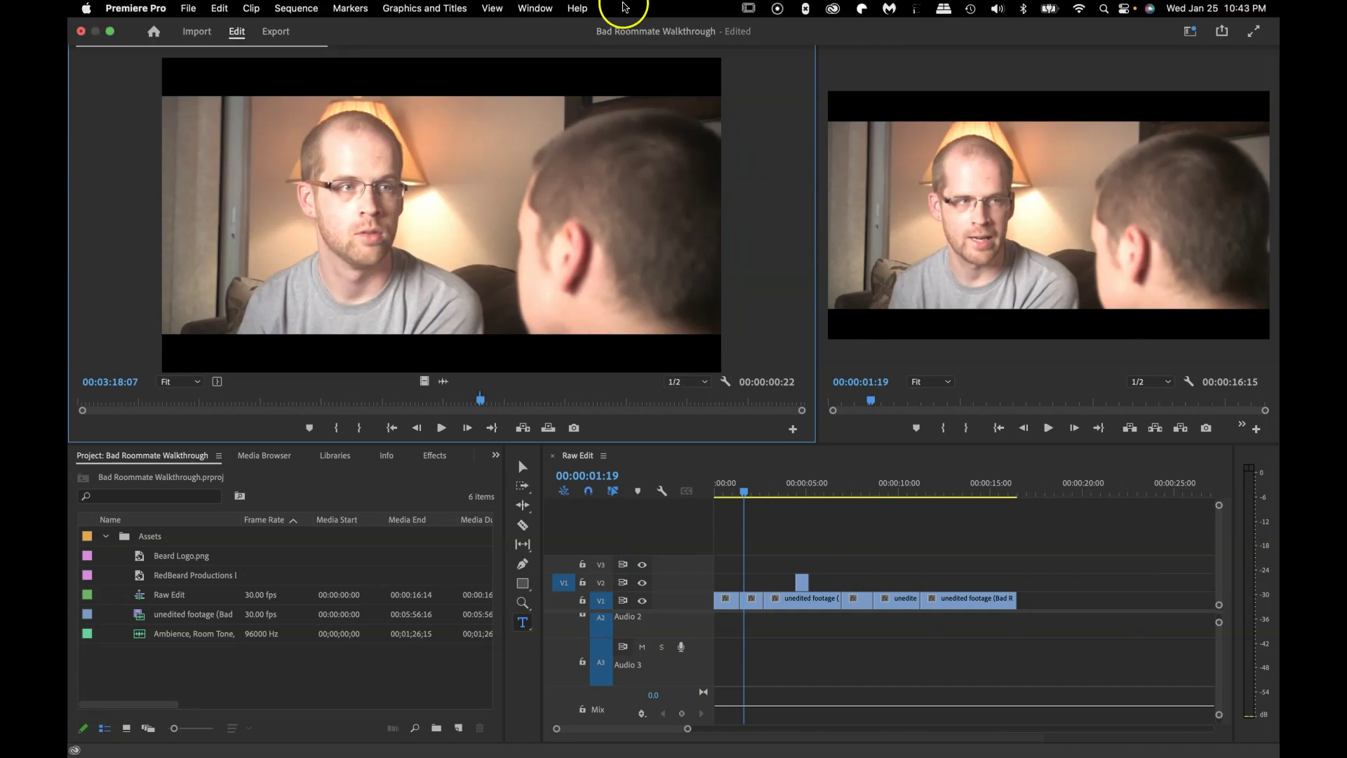
{"action": "left_click", "coordinate": [535, 8]}
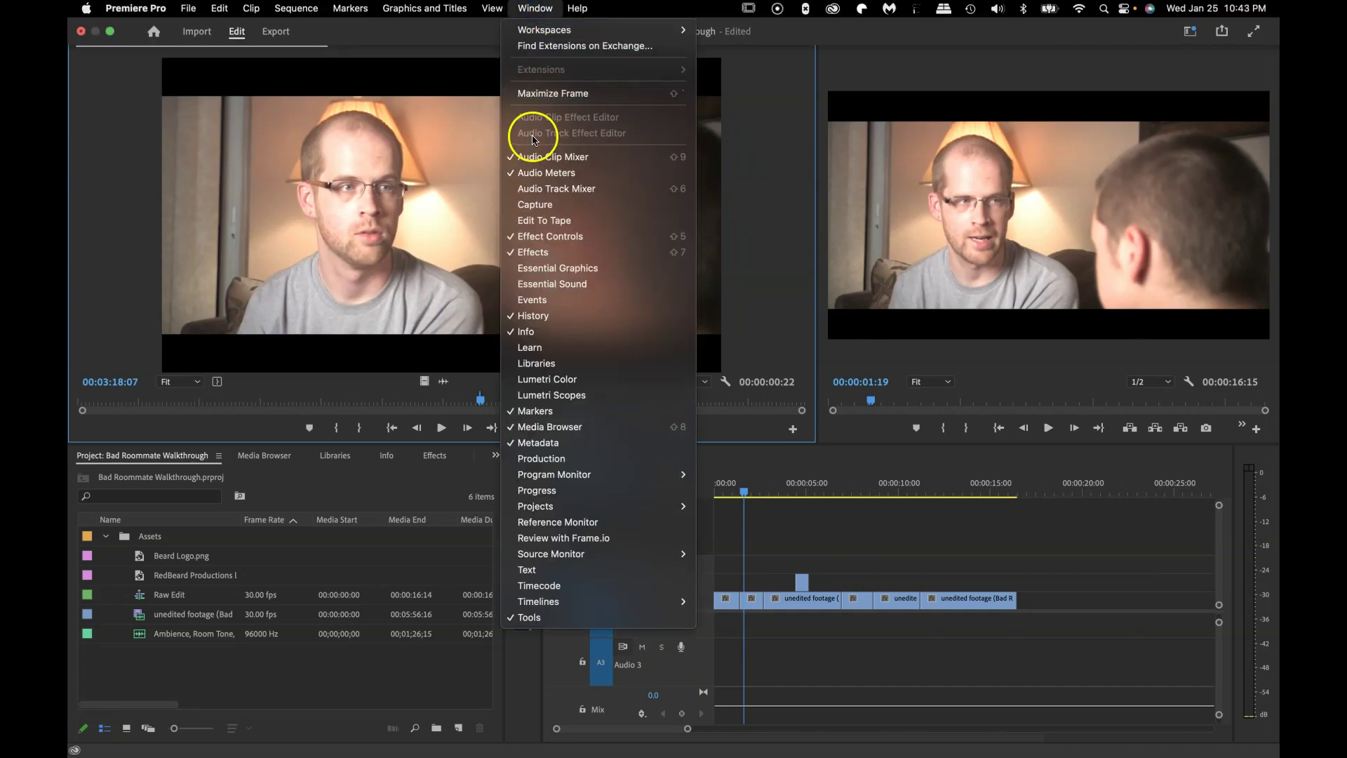
{"action": "left_click", "coordinate": [537, 194]}
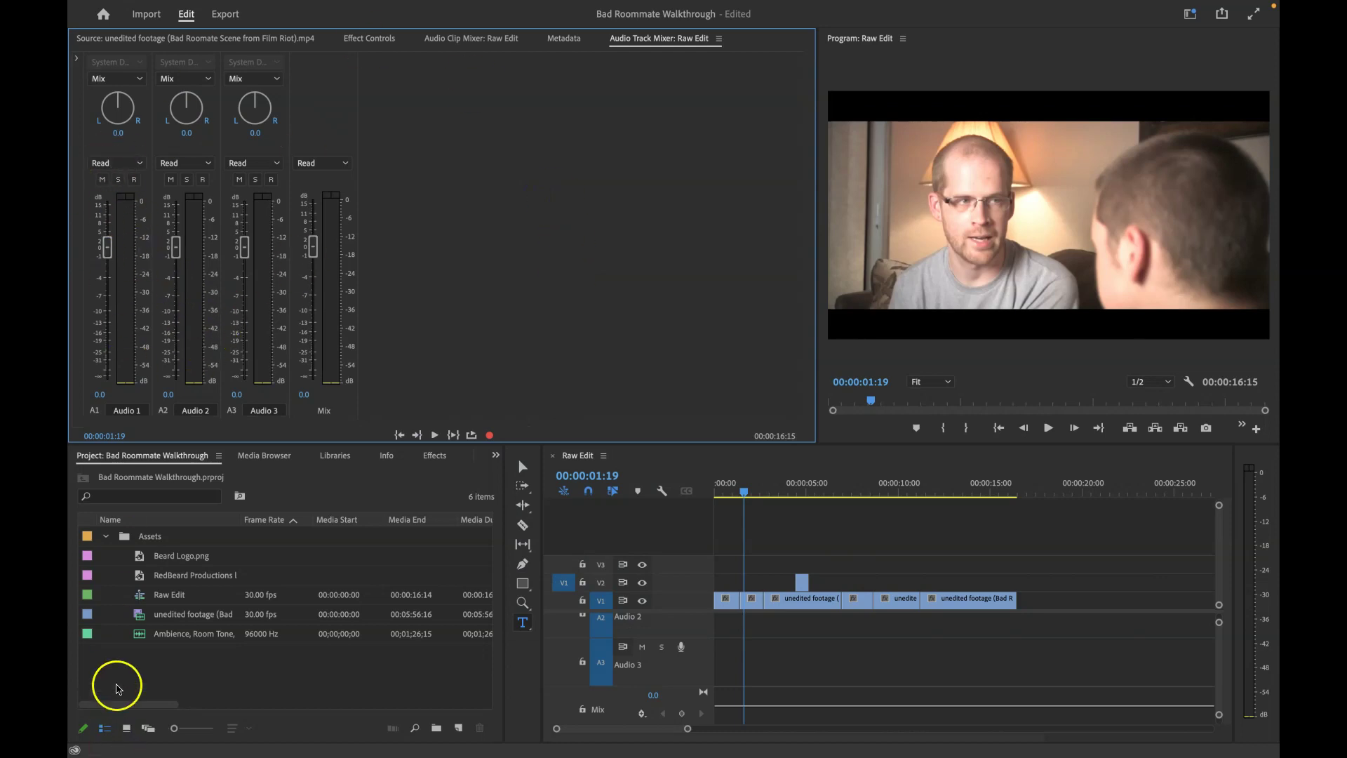
Step: Place the living room ambience clip on the Audio 2 track at the start of Raw Edit and play the sequence from 00:00:00:00
{"action": "left_click_drag", "start_coordinate": [183, 636], "coordinate": [720, 624]}
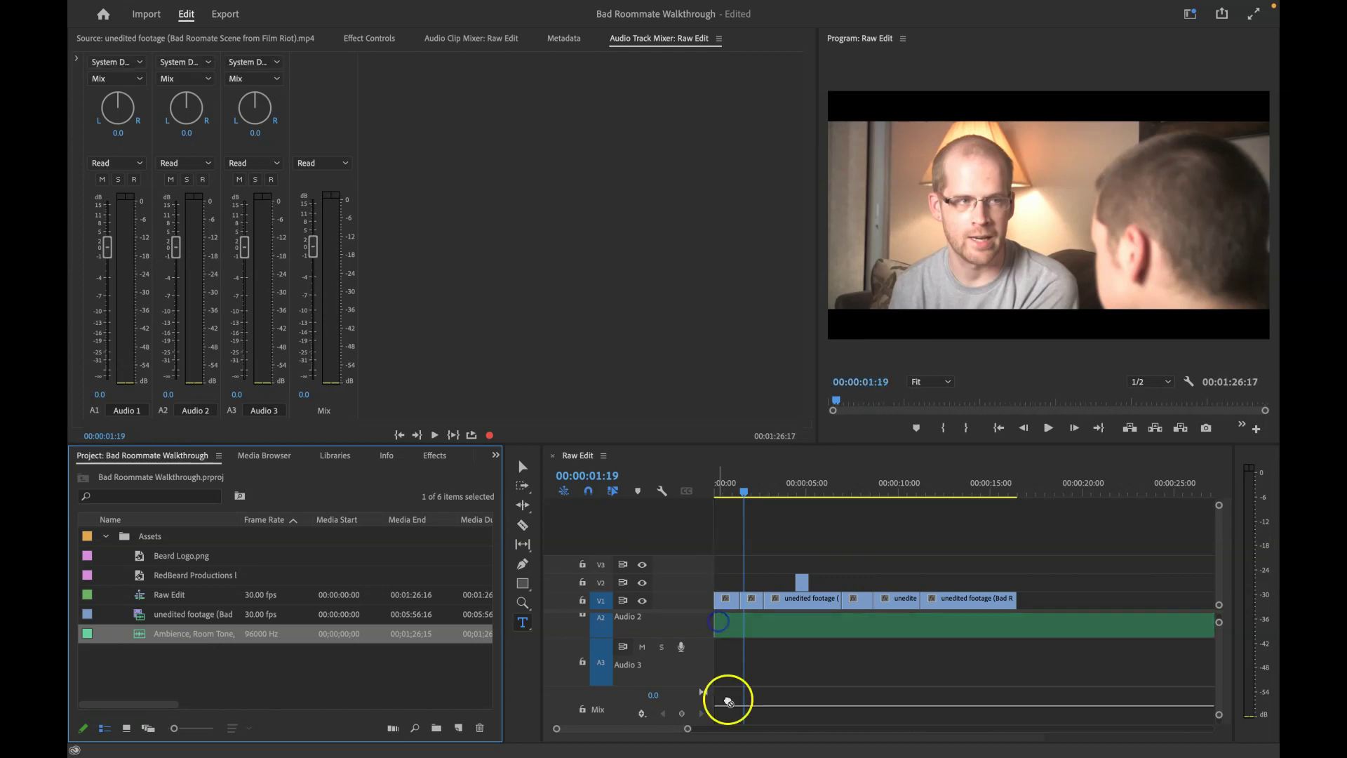
{"action": "left_click_drag", "start_coordinate": [723, 489], "coordinate": [709, 487]}
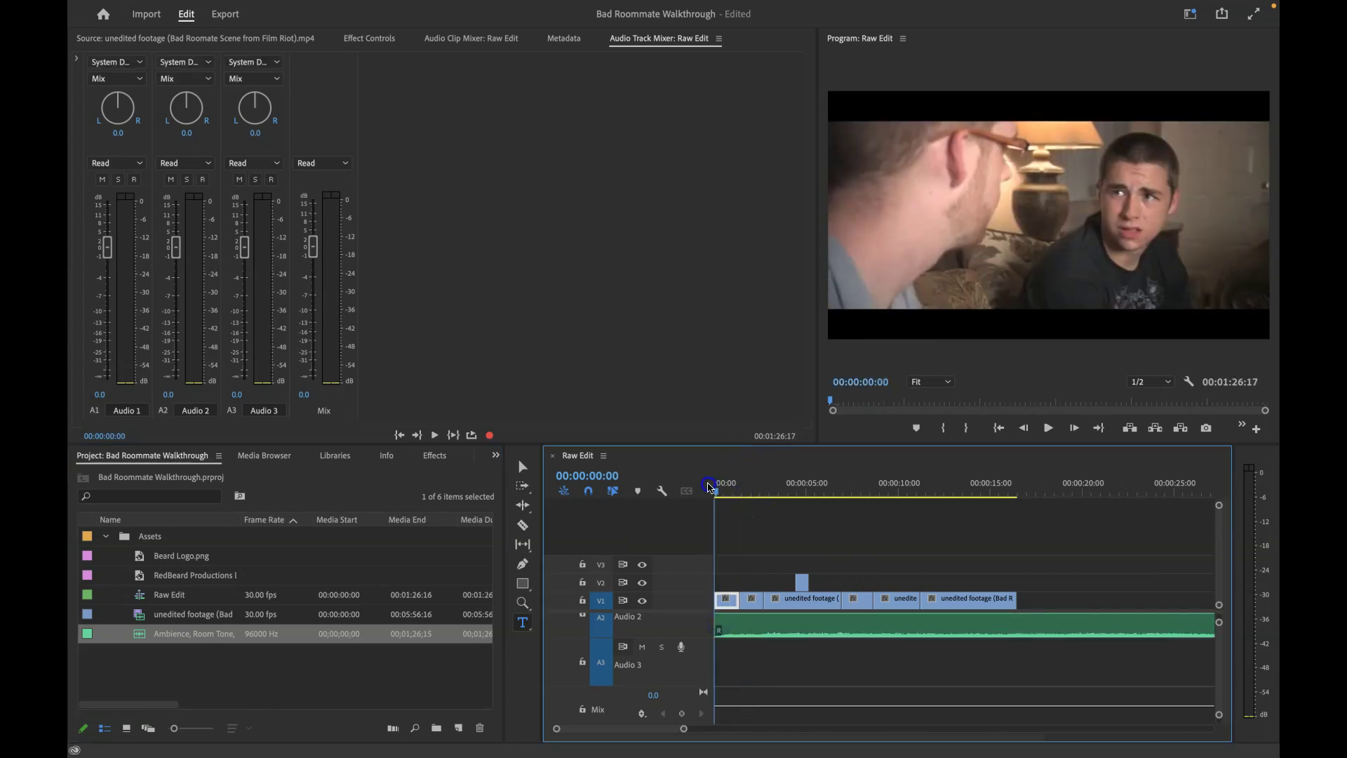
{"action": "key", "text": "space"}
{"action": "left_click", "coordinate": [760, 523]}
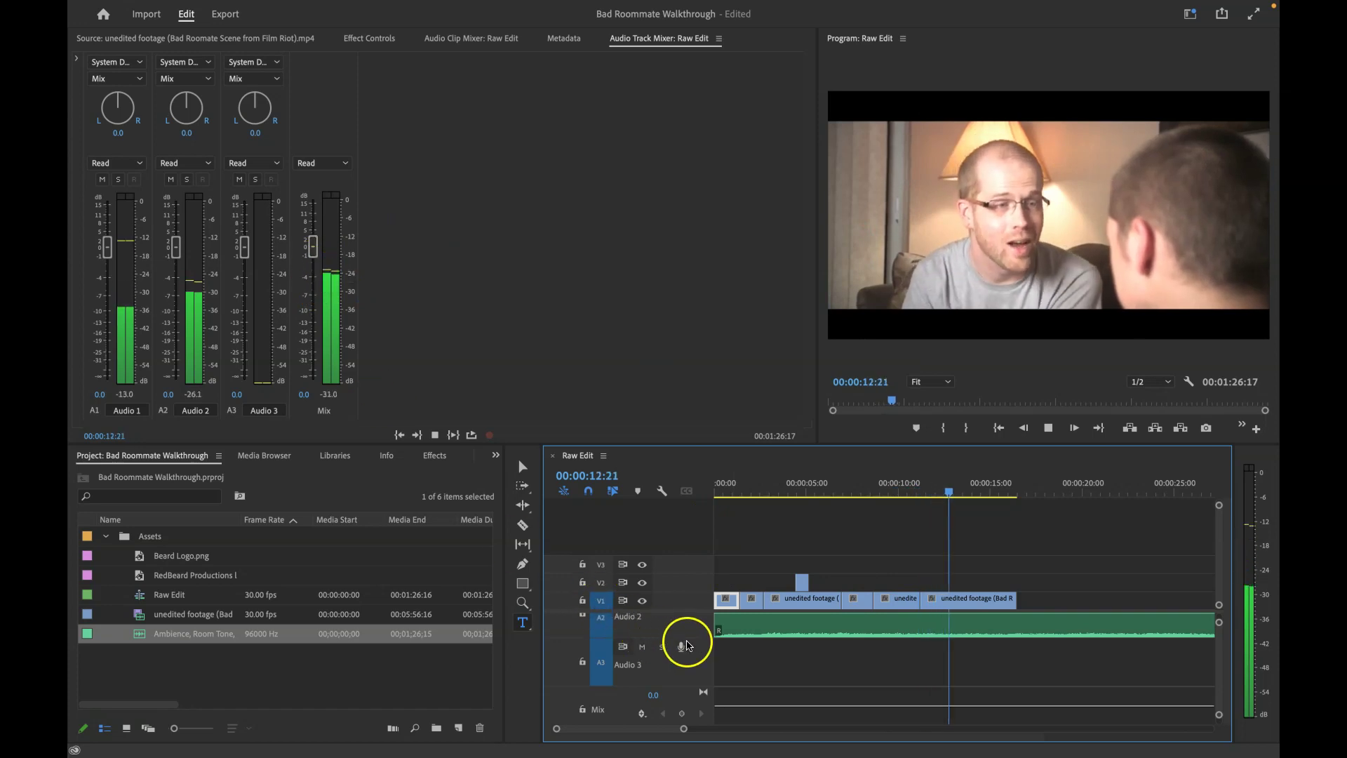
Step: Mute the Audio 2 track and replay the sequence from near its beginning to hear it without the ambience
{"action": "scroll", "coordinate": [685, 641], "scroll_direction": "down", "scroll_amount": 1}
{"action": "scroll", "coordinate": [1123, 642], "scroll_direction": "up", "scroll_amount": 2}
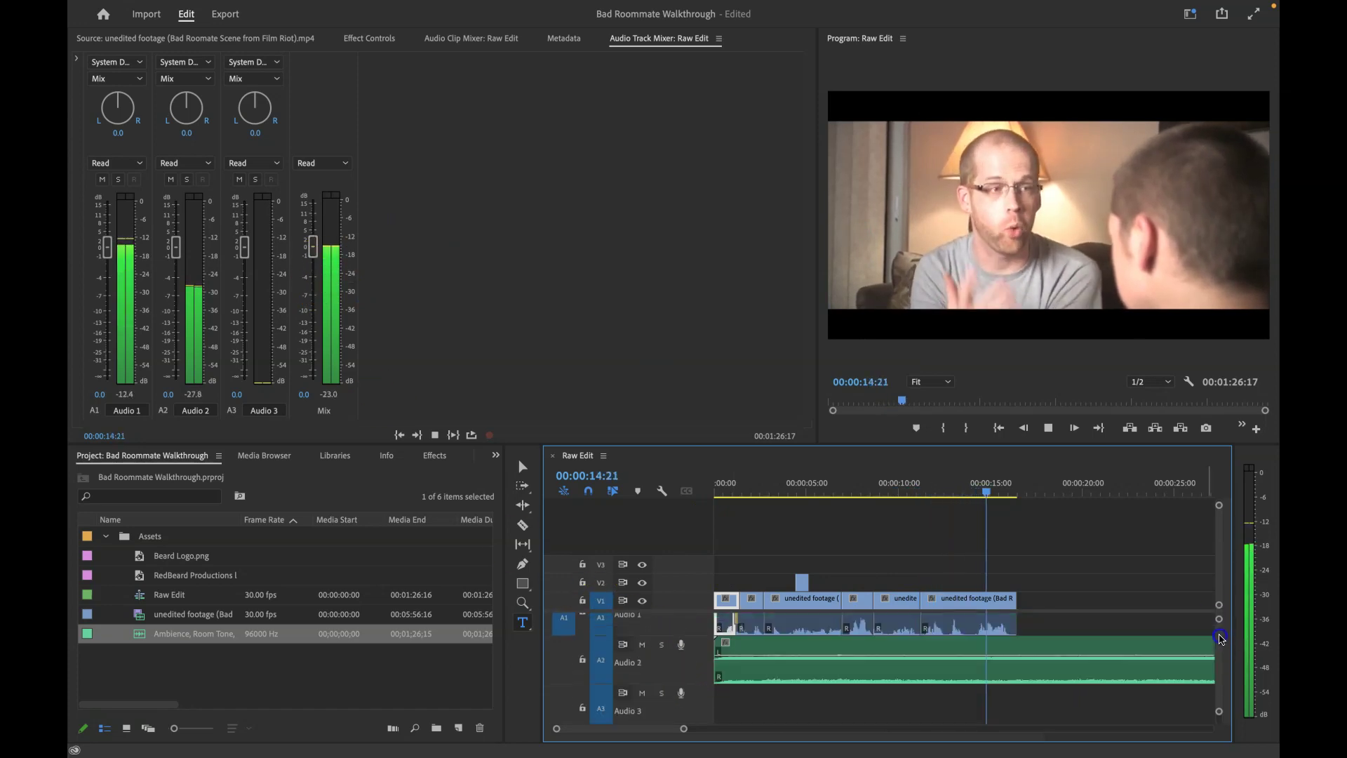
{"action": "left_click", "coordinate": [644, 655]}
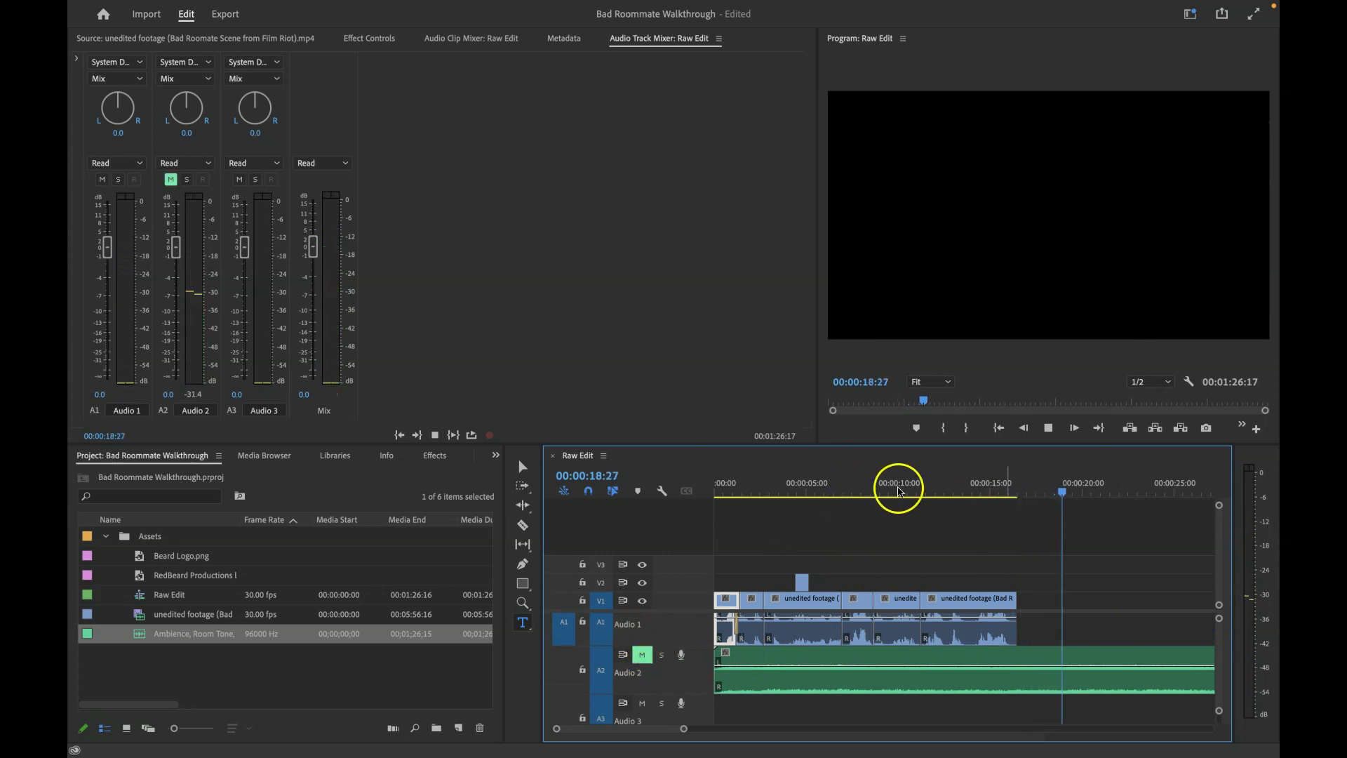
{"action": "left_click", "coordinate": [740, 483]}
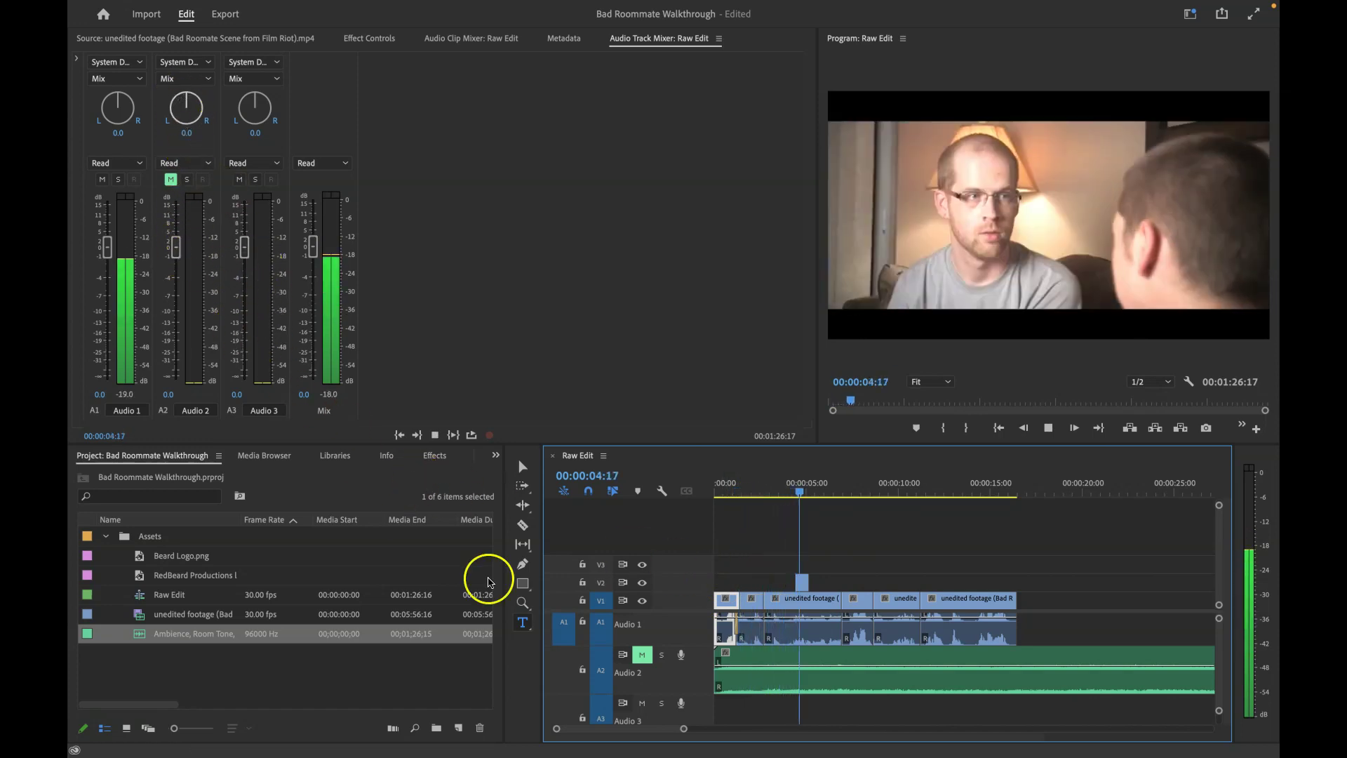
Step: Unmute the Audio 2 track and lower its level to -9.1 dB while playing the sequence from the start
{"action": "left_click", "coordinate": [642, 655]}
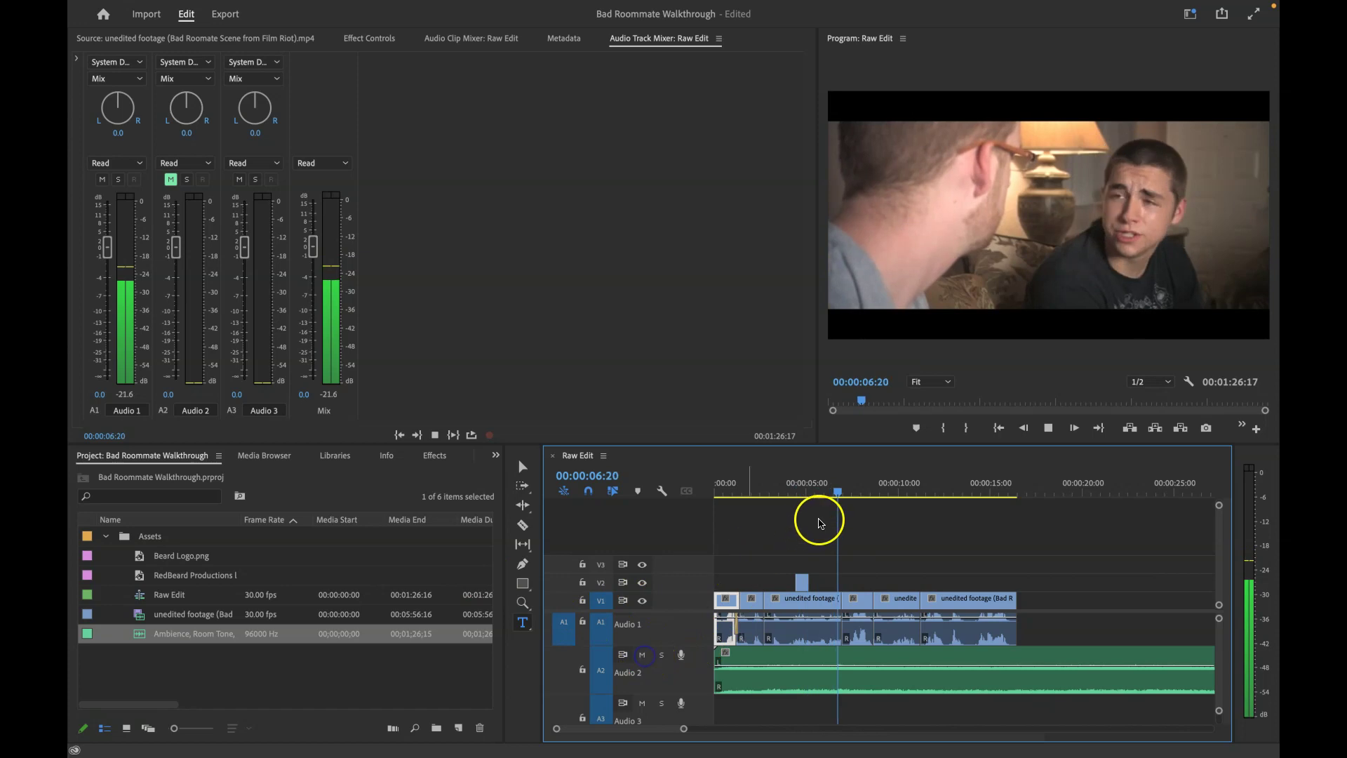
{"action": "left_click_drag", "start_coordinate": [852, 492], "coordinate": [717, 491]}
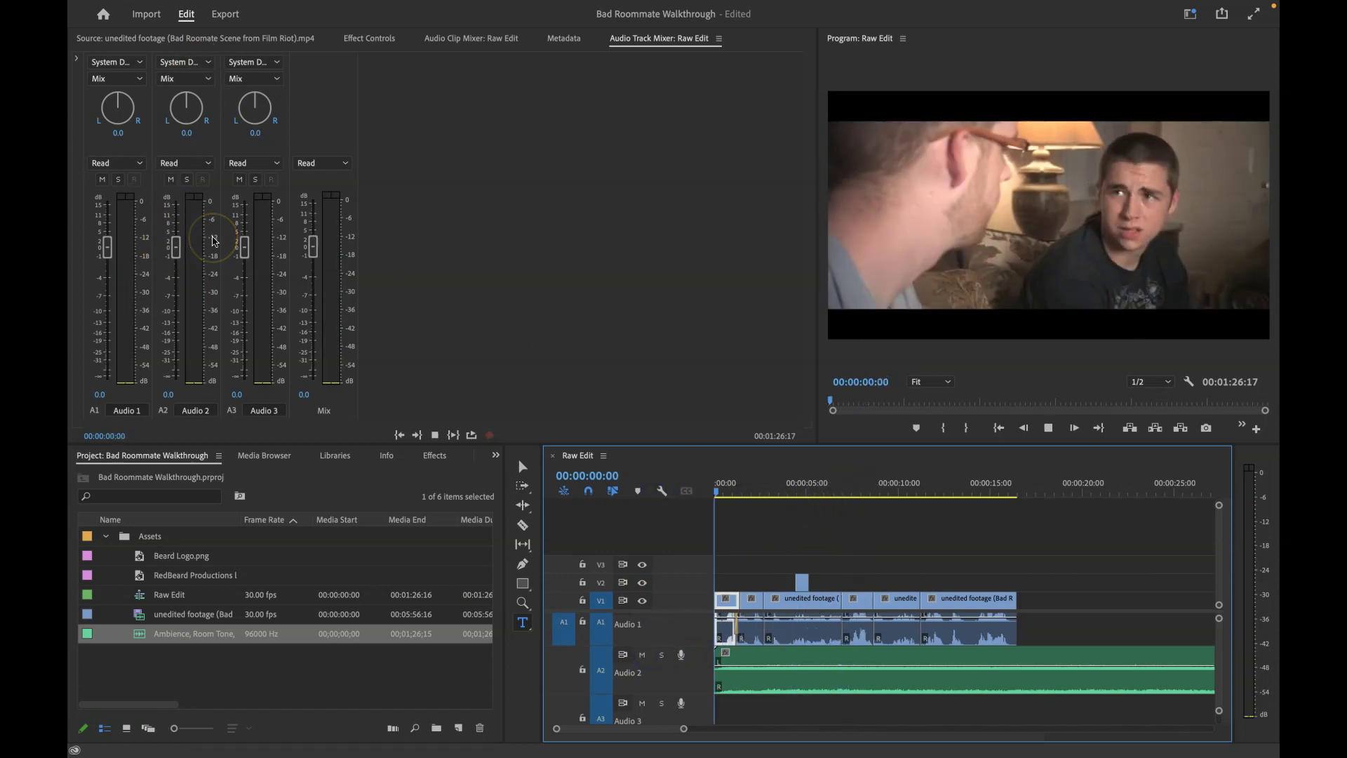
{"action": "key", "text": "space"}
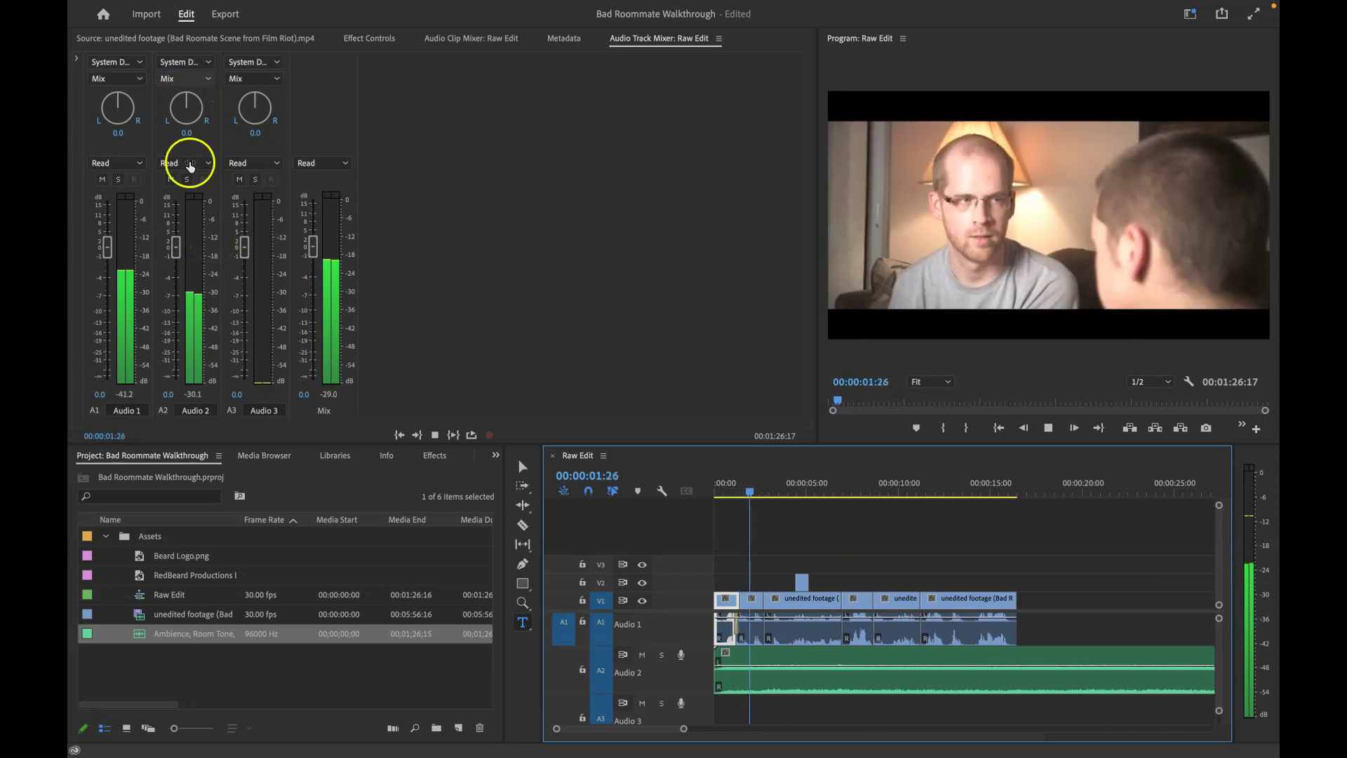
{"action": "left_click_drag", "start_coordinate": [176, 234], "coordinate": [169, 309]}
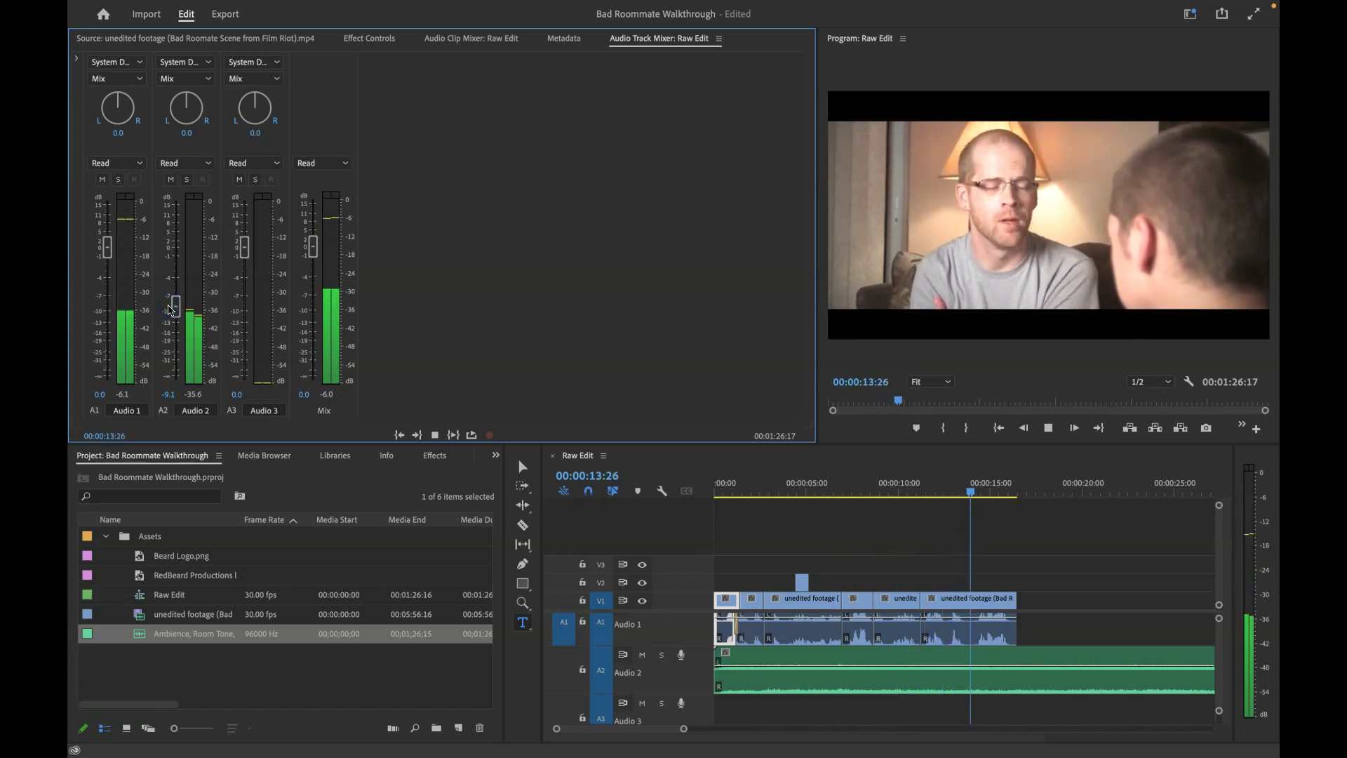
{"action": "key", "text": "space"}
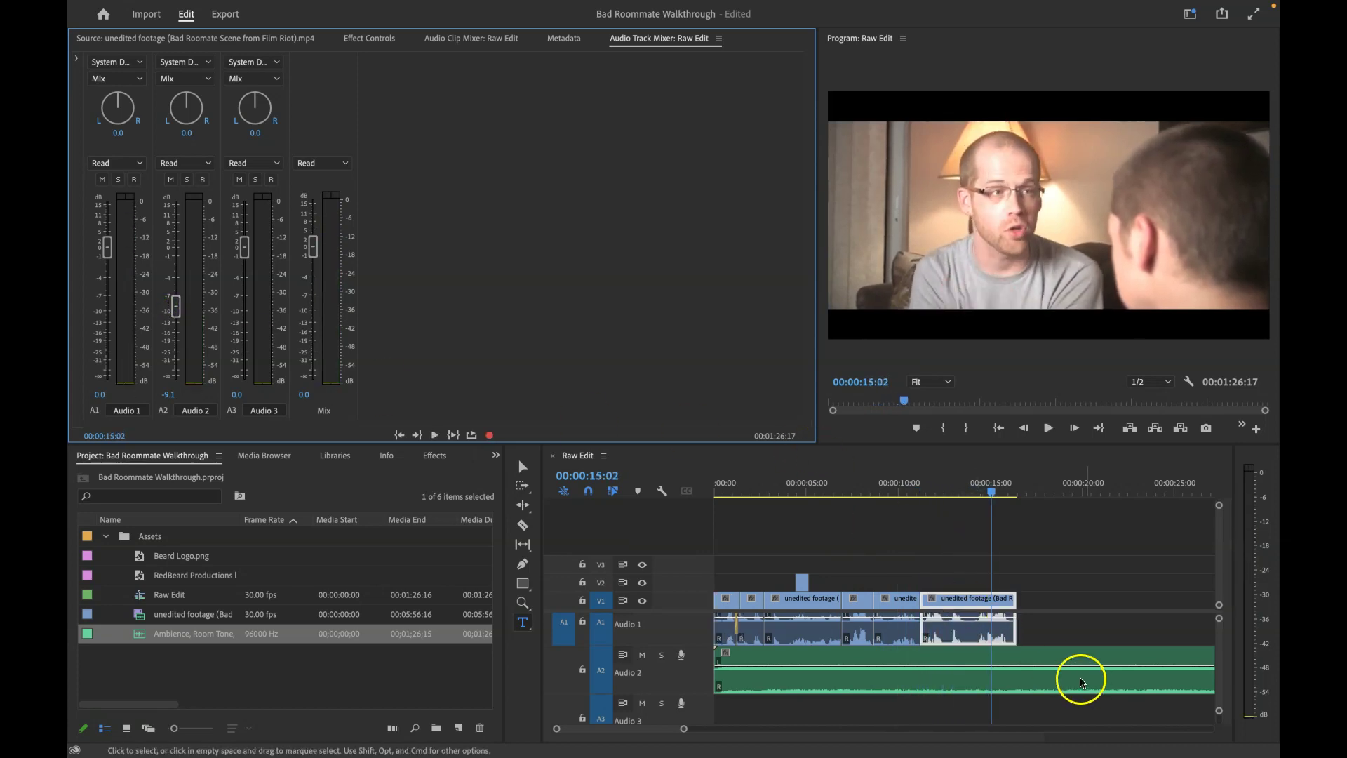
Step: Cut the living room ambience on Audio 2 at 00:00:16:15, where the footage ends, delete the remainder and return the playhead to the start
{"action": "left_click", "coordinate": [685, 744]}
{"action": "scroll", "coordinate": [680, 739], "scroll_direction": "down", "scroll_amount": 5}
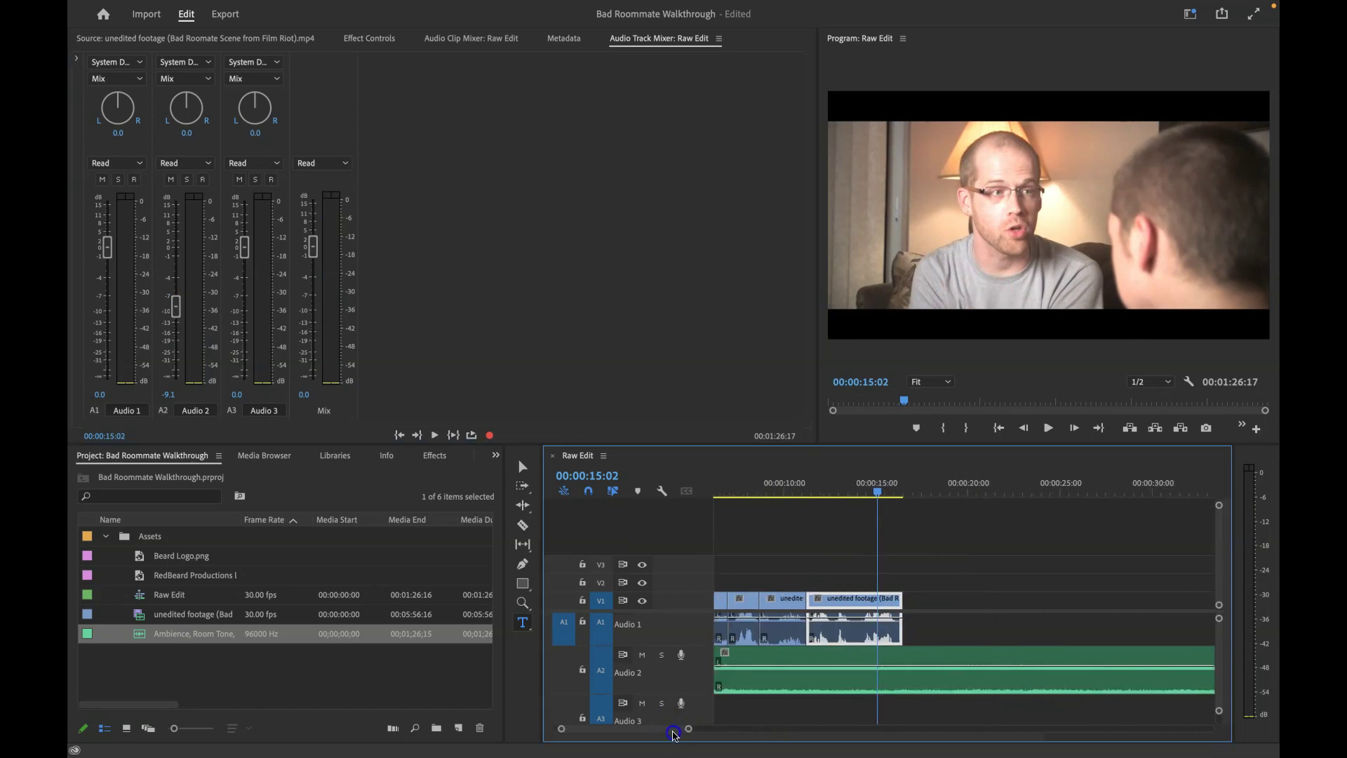
{"action": "left_click", "coordinate": [838, 495]}
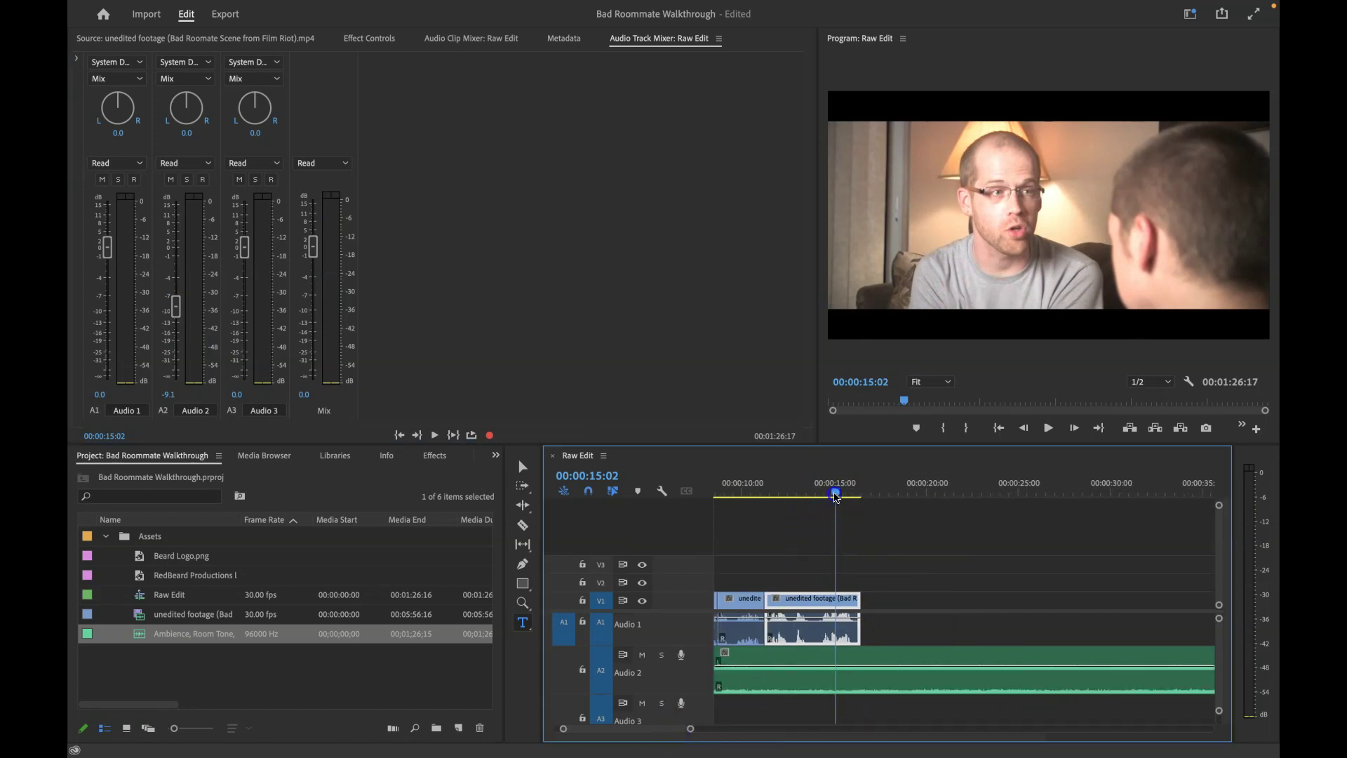
{"action": "left_click", "coordinate": [856, 497]}
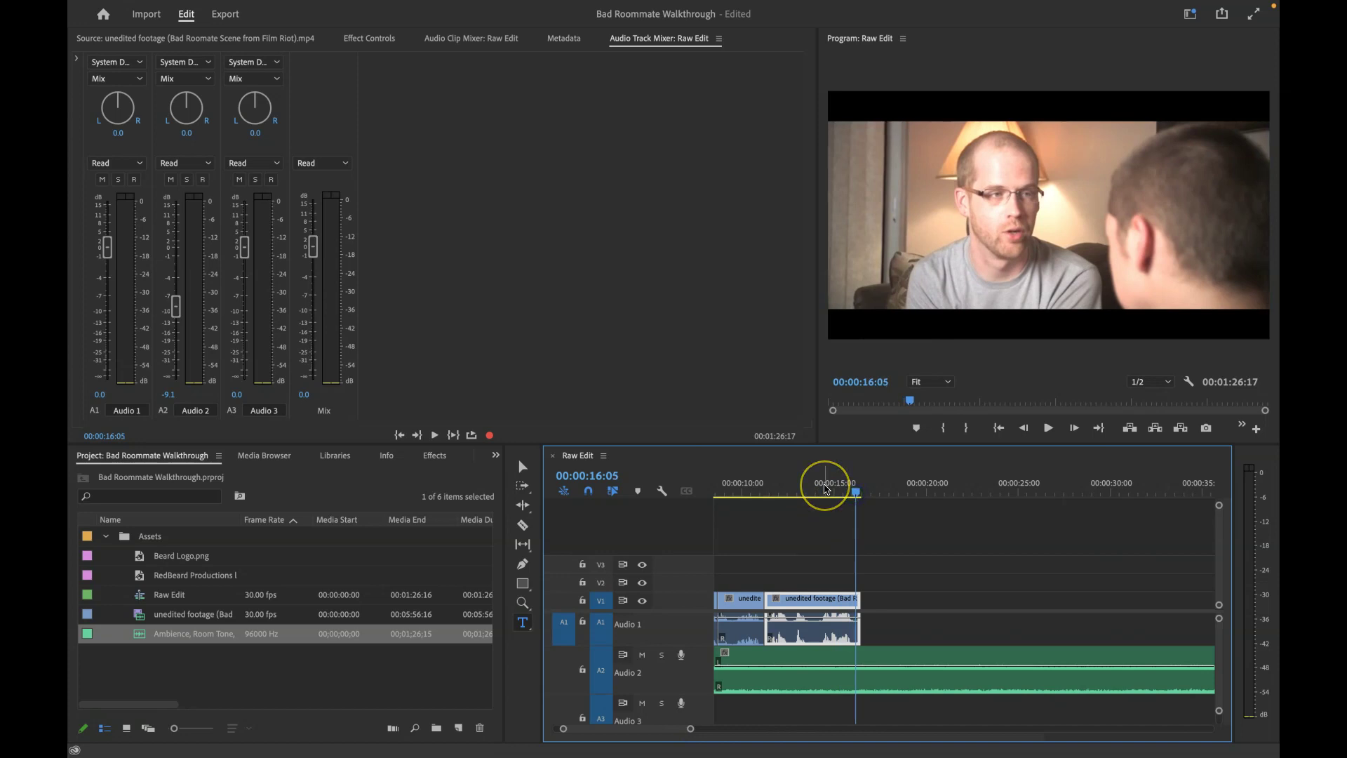
{"action": "key", "text": "Down"}
{"action": "left_click", "coordinate": [523, 525]}
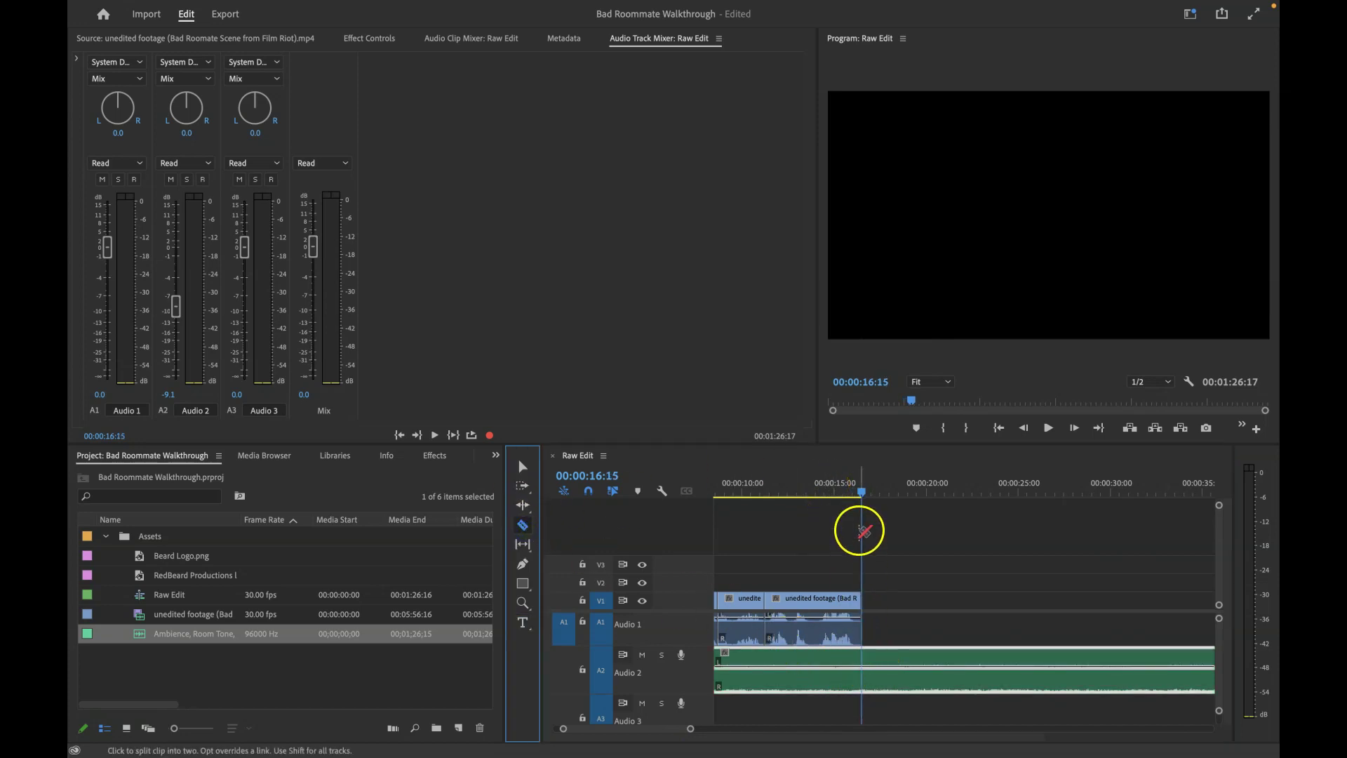
{"action": "left_click", "coordinate": [865, 663]}
{"action": "key", "text": "v"}
{"action": "left_click", "coordinate": [915, 693]}
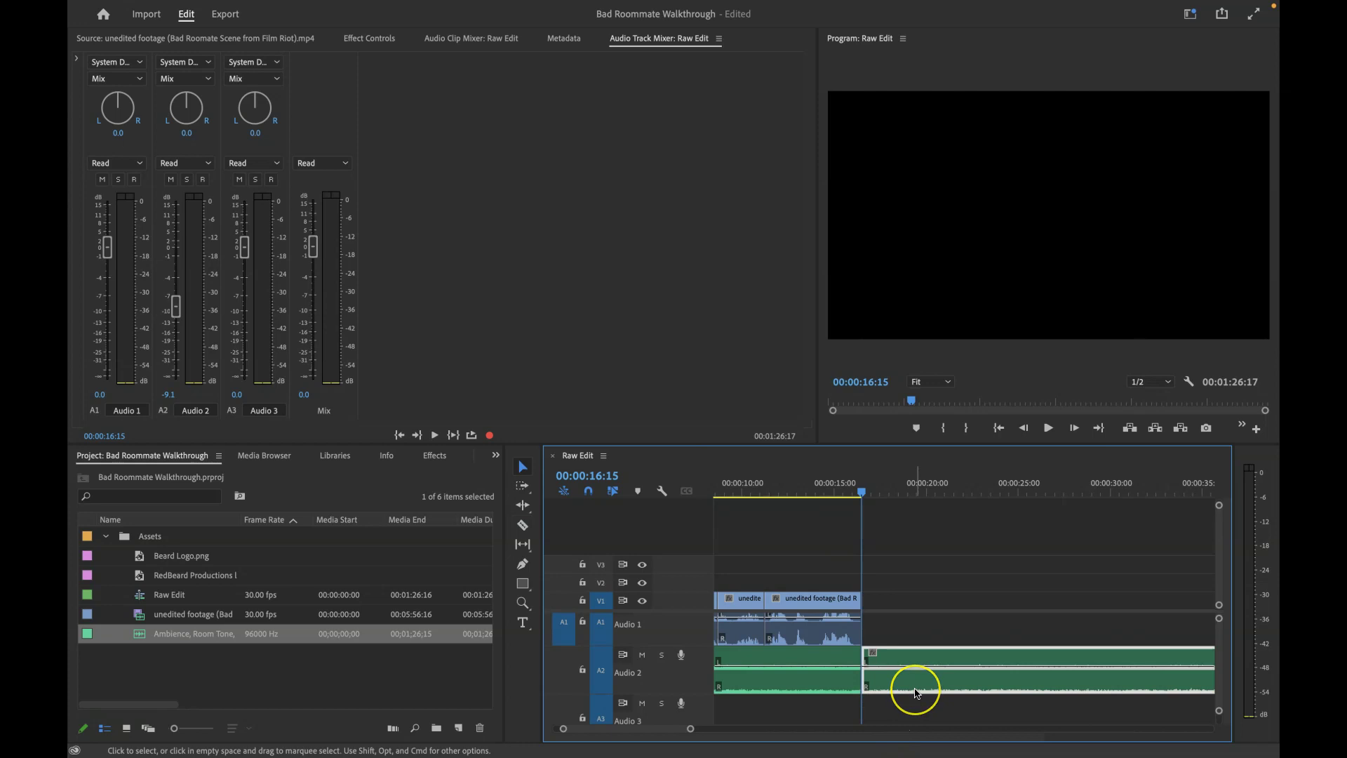
{"action": "key", "text": "Delete"}
{"action": "left_click_drag", "start_coordinate": [842, 496], "coordinate": [866, 496]}
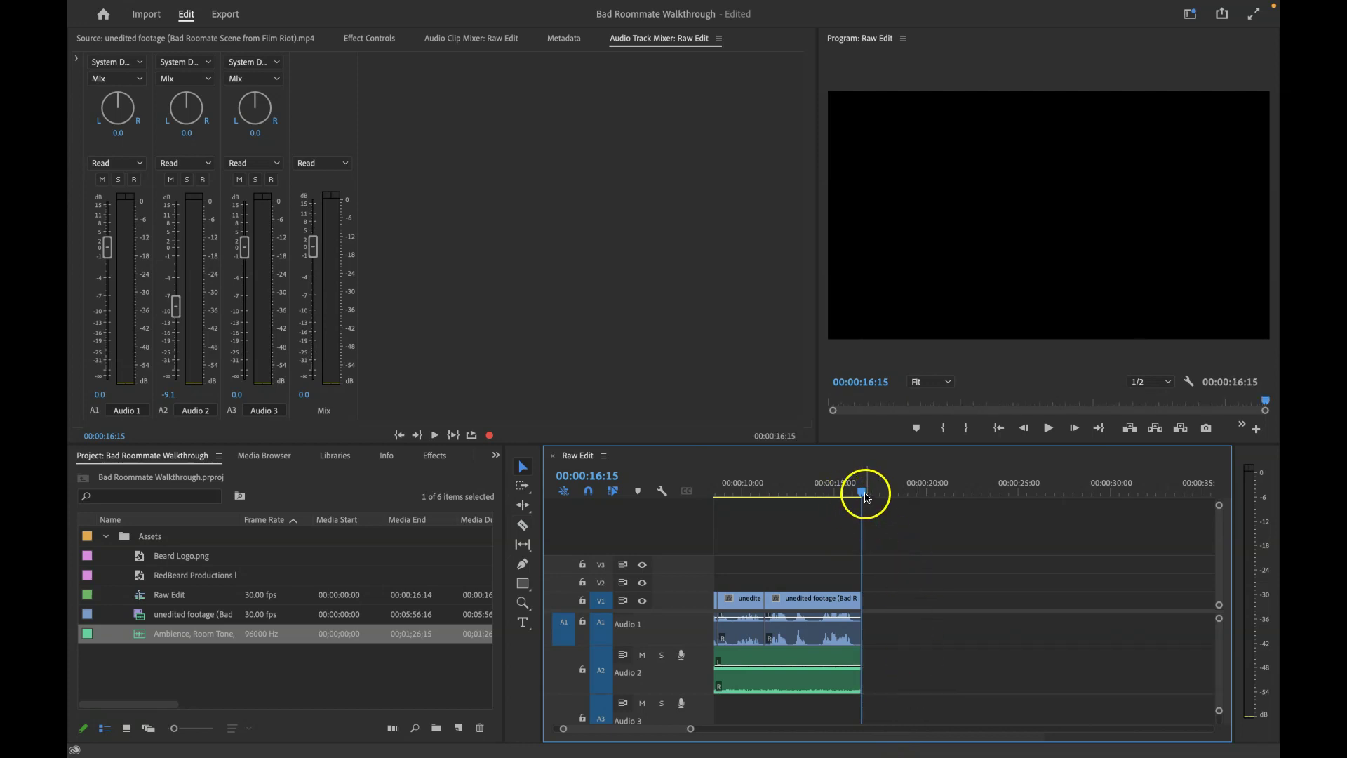
{"action": "left_click", "coordinate": [774, 492]}
{"action": "key", "text": "Home"}
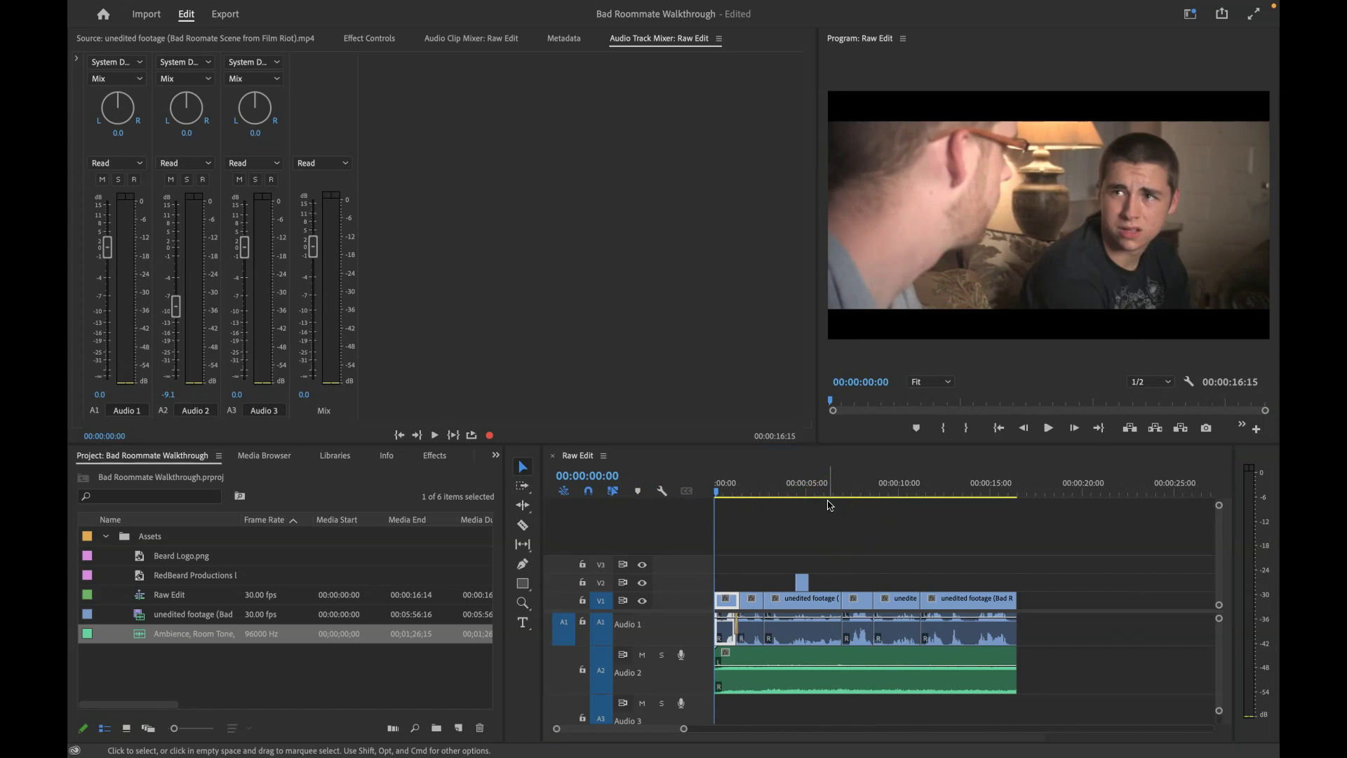
Step: Switch to Soundly and audition the two "Banquet Hall, Hum, Light Buzz" room tones and "Animals, Dog, Barks, Next Door"
{"action": "key", "text": "super+Tab"}
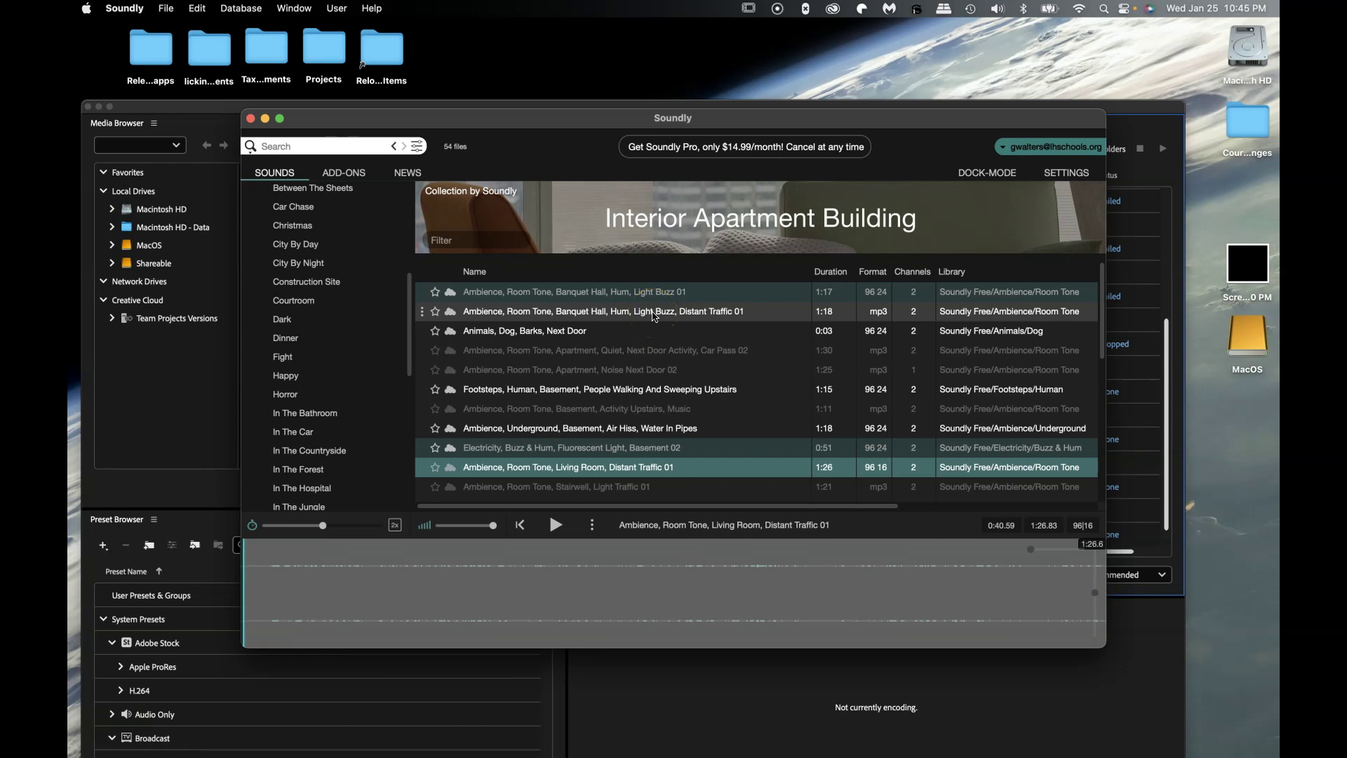
{"action": "left_click", "coordinate": [654, 316]}
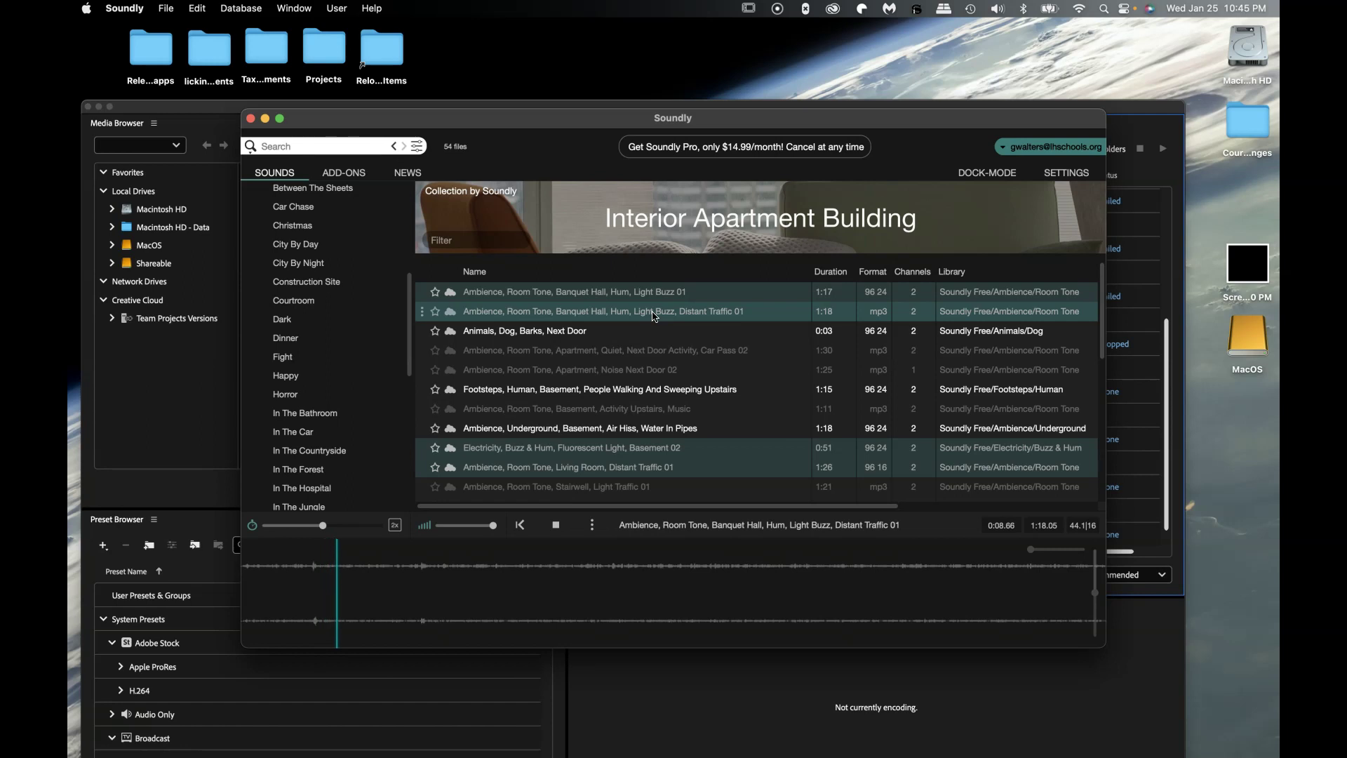
{"action": "left_click", "coordinate": [655, 300]}
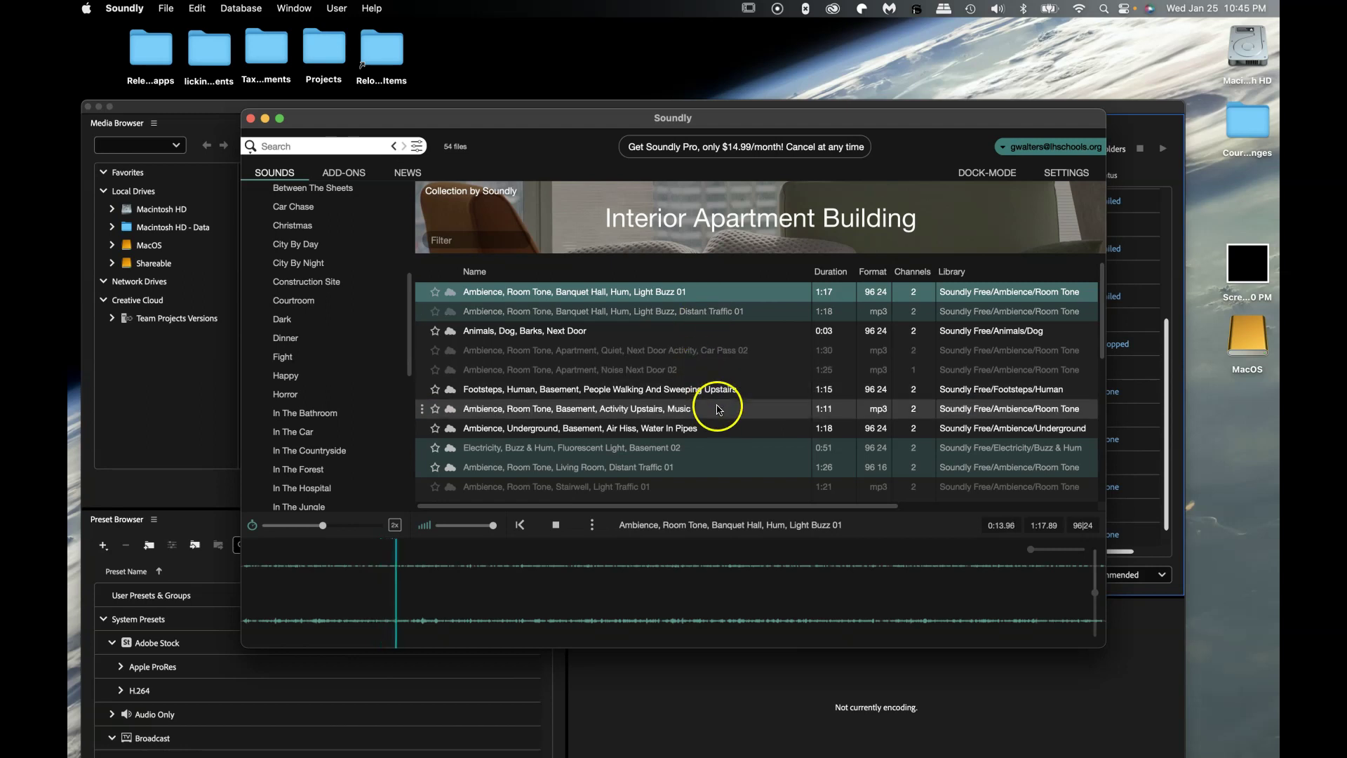
{"action": "left_click", "coordinate": [593, 337]}
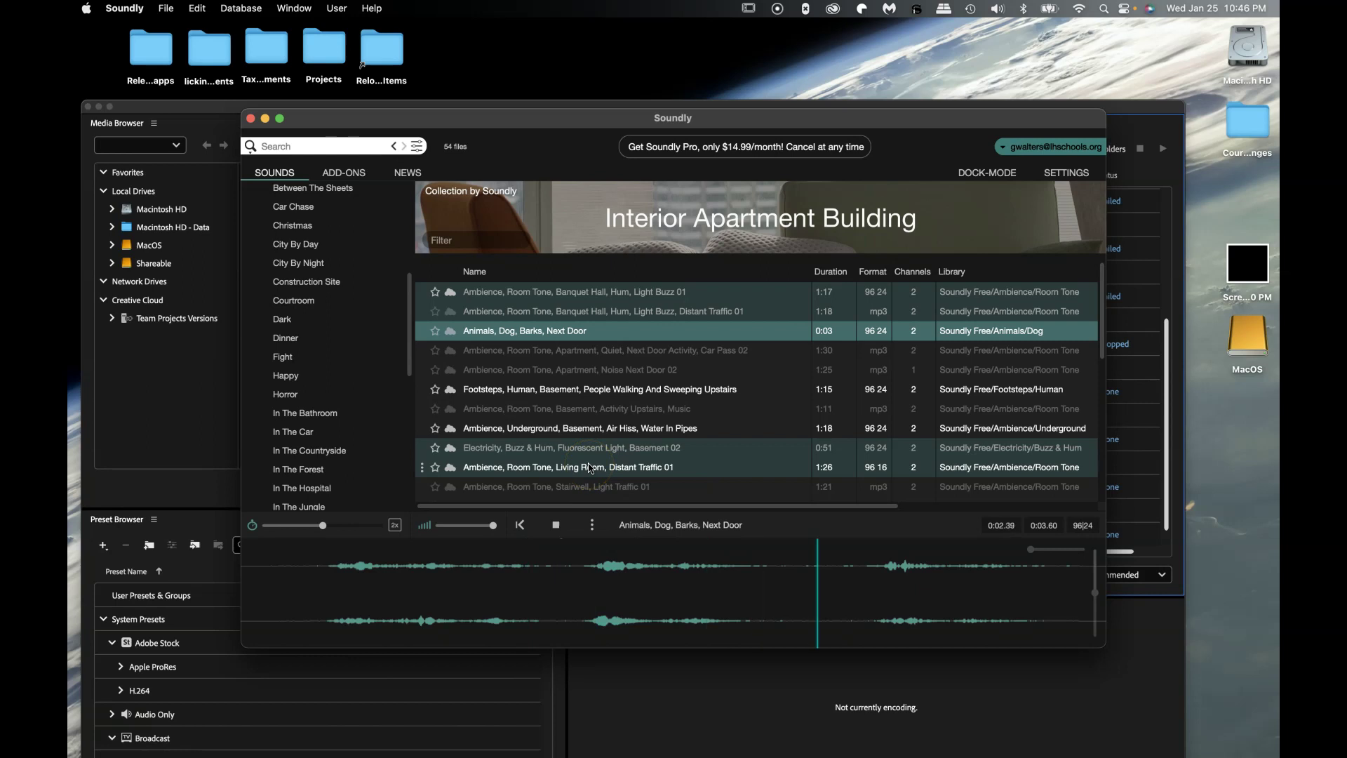
Step: Select about 53.7 seconds of the "Banquet Hall, Hum, Light Buzz 01" waveform and bring it into the Assets bin of the Premiere Pro project
{"action": "left_click", "coordinate": [572, 292]}
{"action": "left_click", "coordinate": [288, 566]}
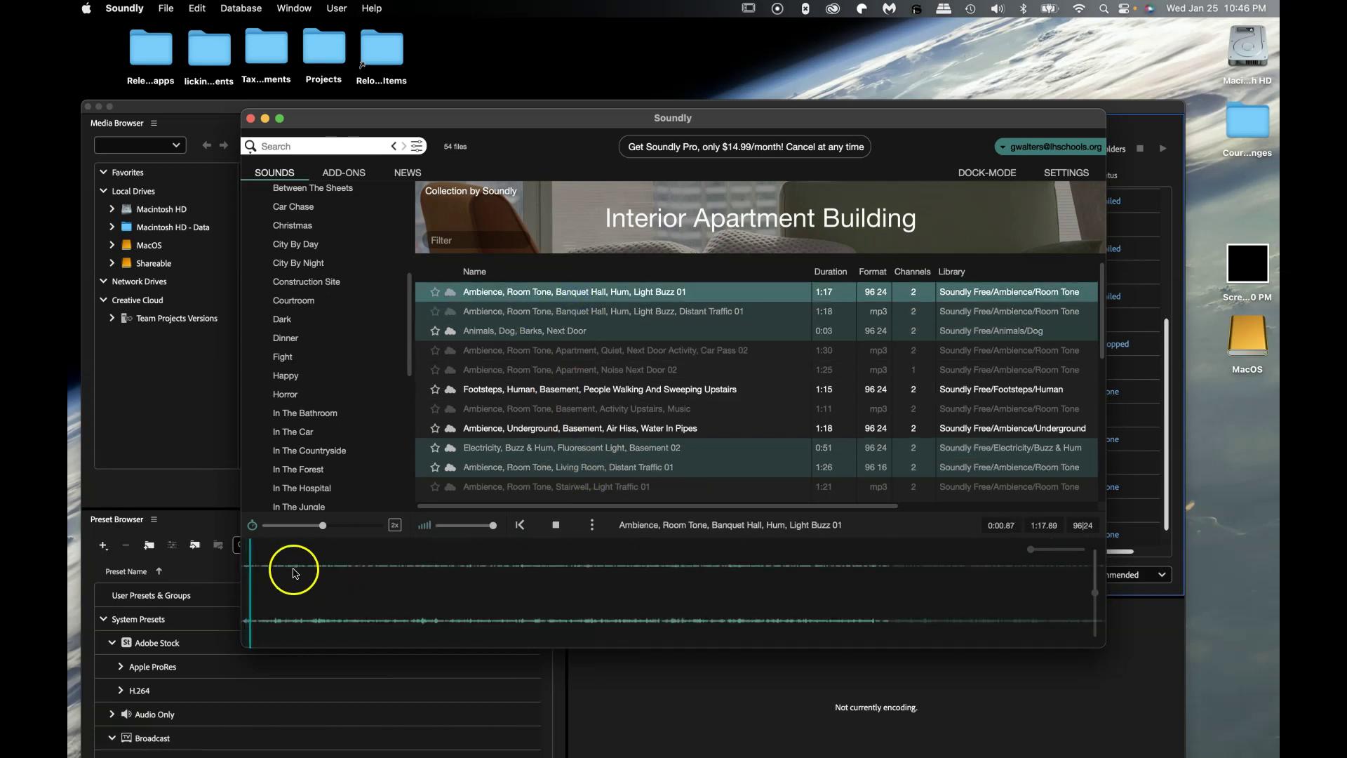
{"action": "left_click_drag", "start_coordinate": [390, 588], "coordinate": [873, 590]}
{"action": "left_click_drag", "start_coordinate": [610, 597], "coordinate": [320, 676]}
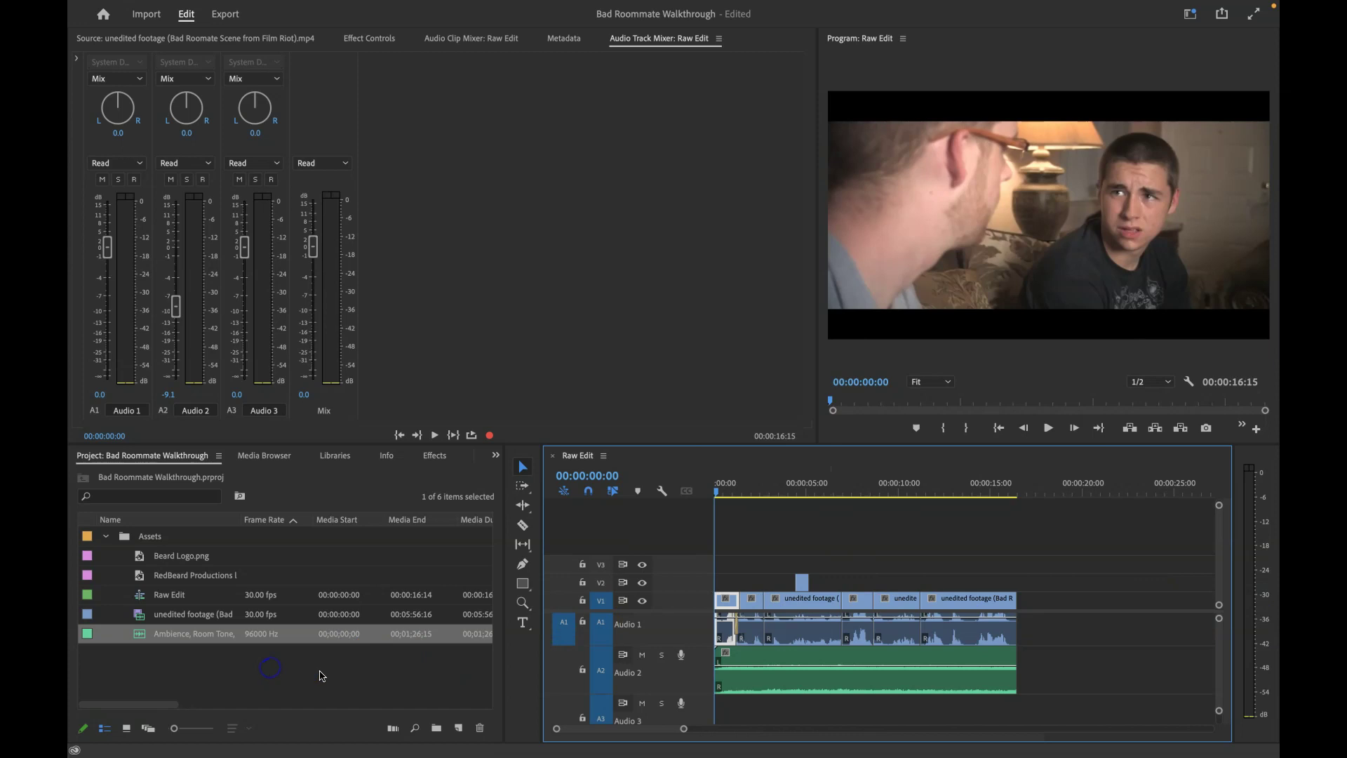
{"action": "scroll", "coordinate": [923, 635], "scroll_direction": "down", "scroll_amount": 2}
{"action": "left_click_drag", "start_coordinate": [1197, 646], "coordinate": [1223, 650]}
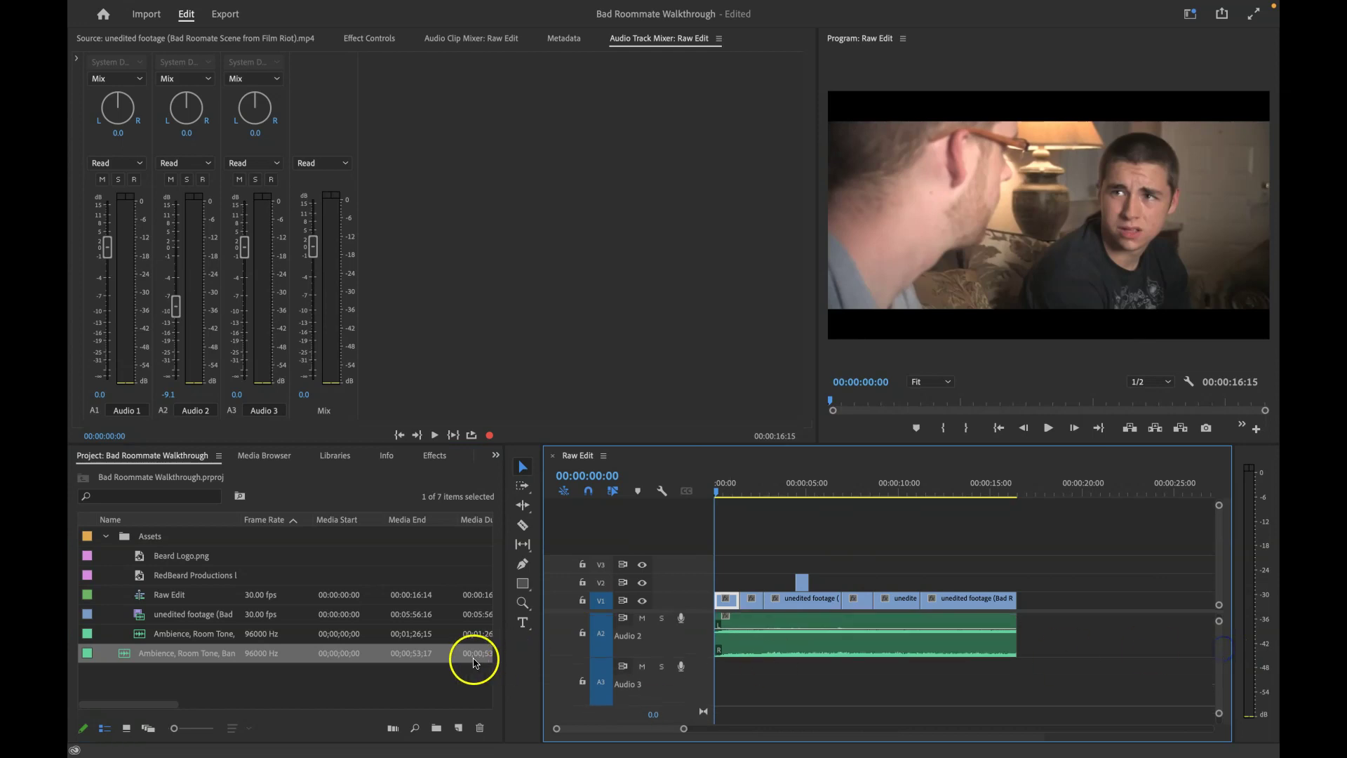
{"action": "left_click", "coordinate": [166, 655]}
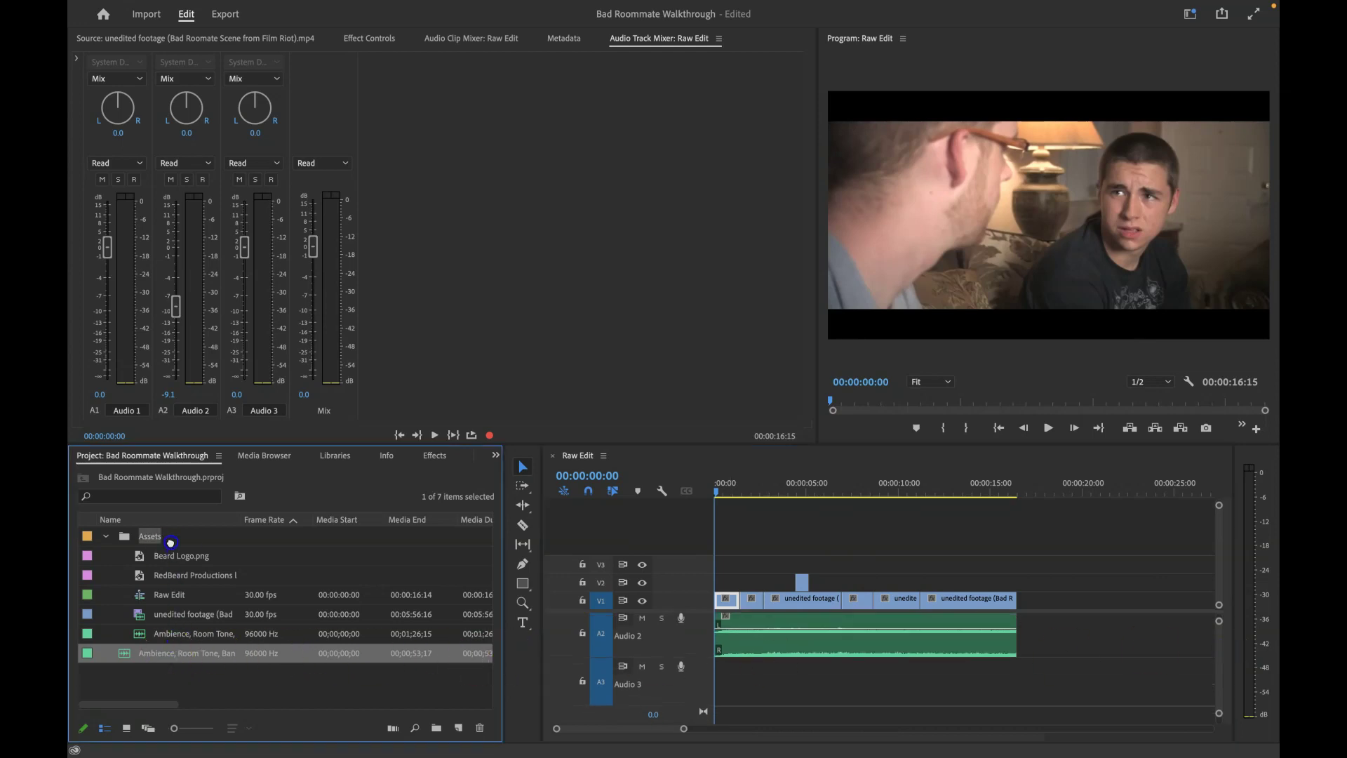
{"action": "left_click_drag", "start_coordinate": [166, 539], "coordinate": [166, 539]}
Step: Place the 00;01;26;15 room tone clip on Audio 3 at the sequence start and cut off everything past the end of the footage
{"action": "left_click_drag", "start_coordinate": [182, 657], "coordinate": [714, 688]}
{"action": "key", "text": "c"}
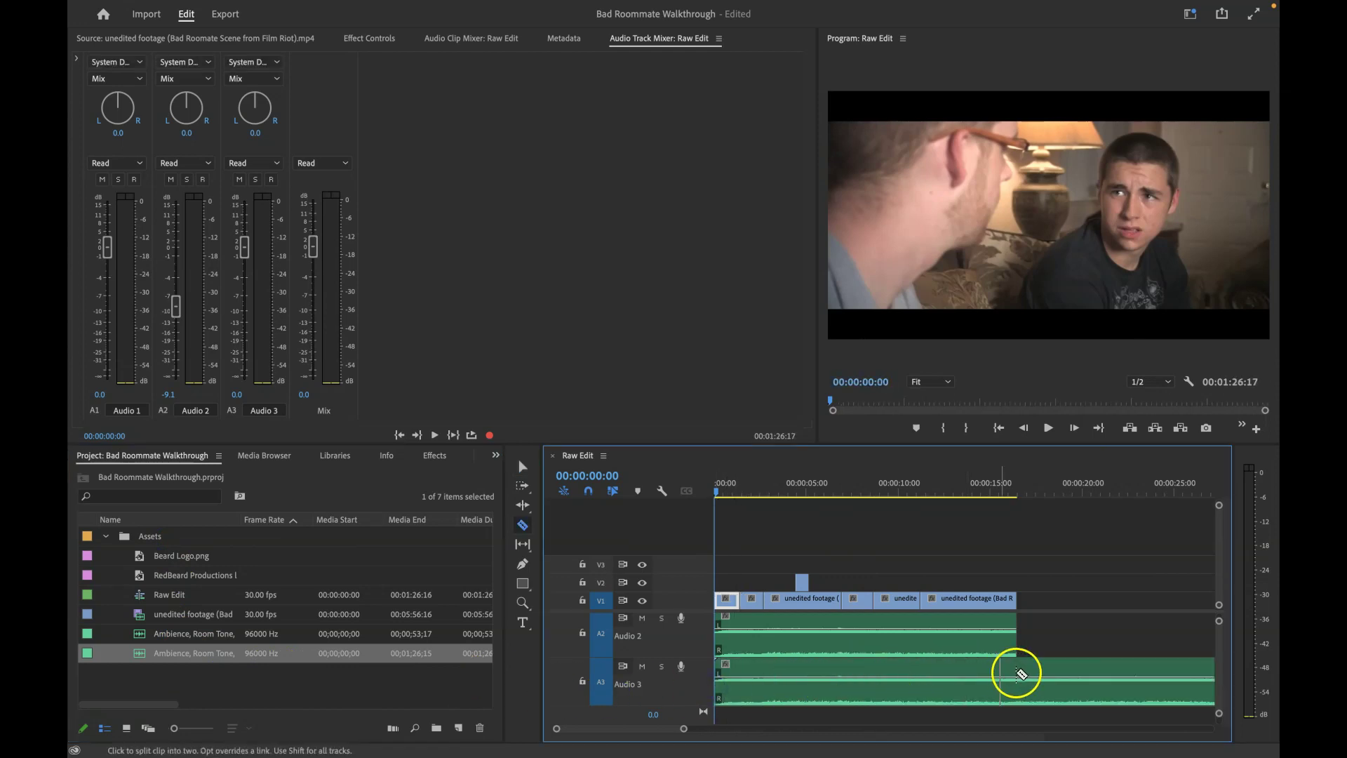
{"action": "key", "text": "v"}
{"action": "left_click", "coordinate": [1046, 672]}
{"action": "key", "text": "Delete"}
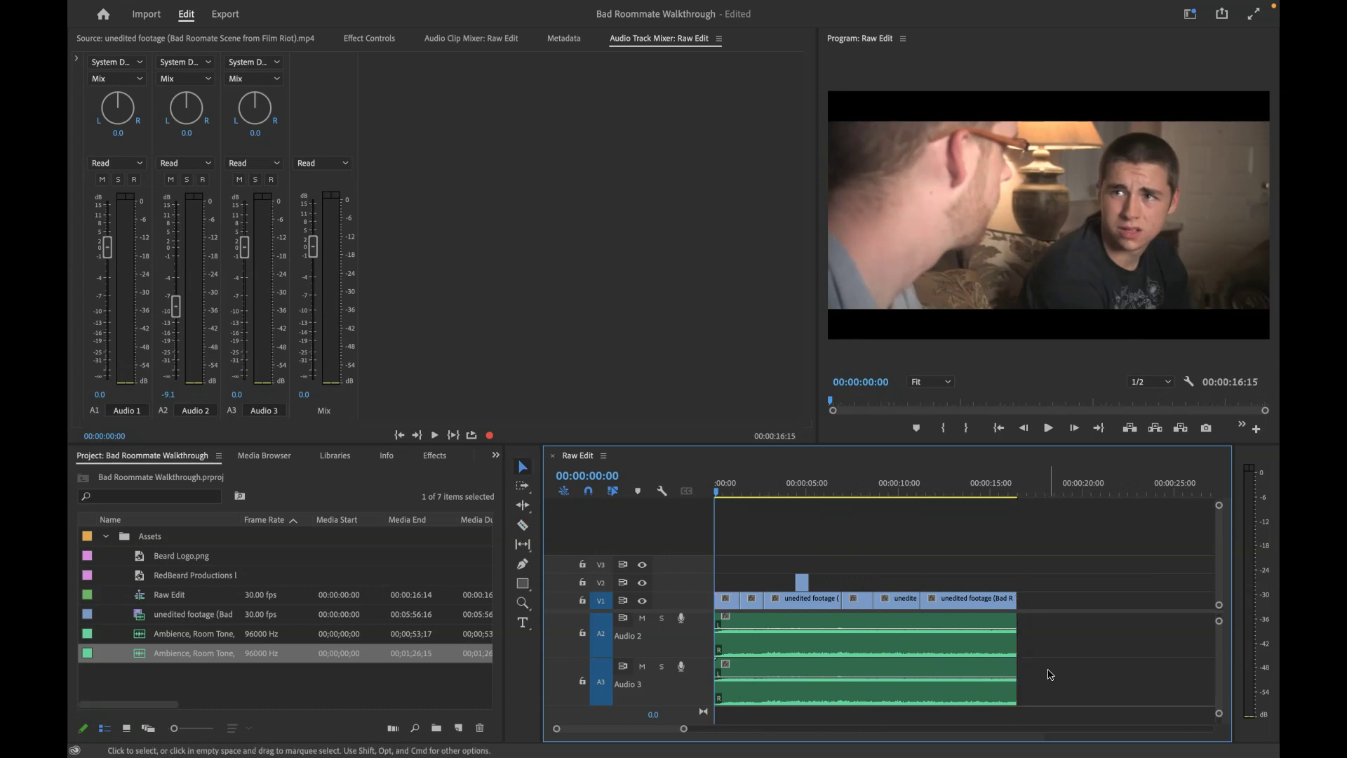
Step: Lower the Audio 3 level to -8.8 dB and play the opening of the sequence to check the layered ambience
{"action": "left_click", "coordinate": [770, 697]}
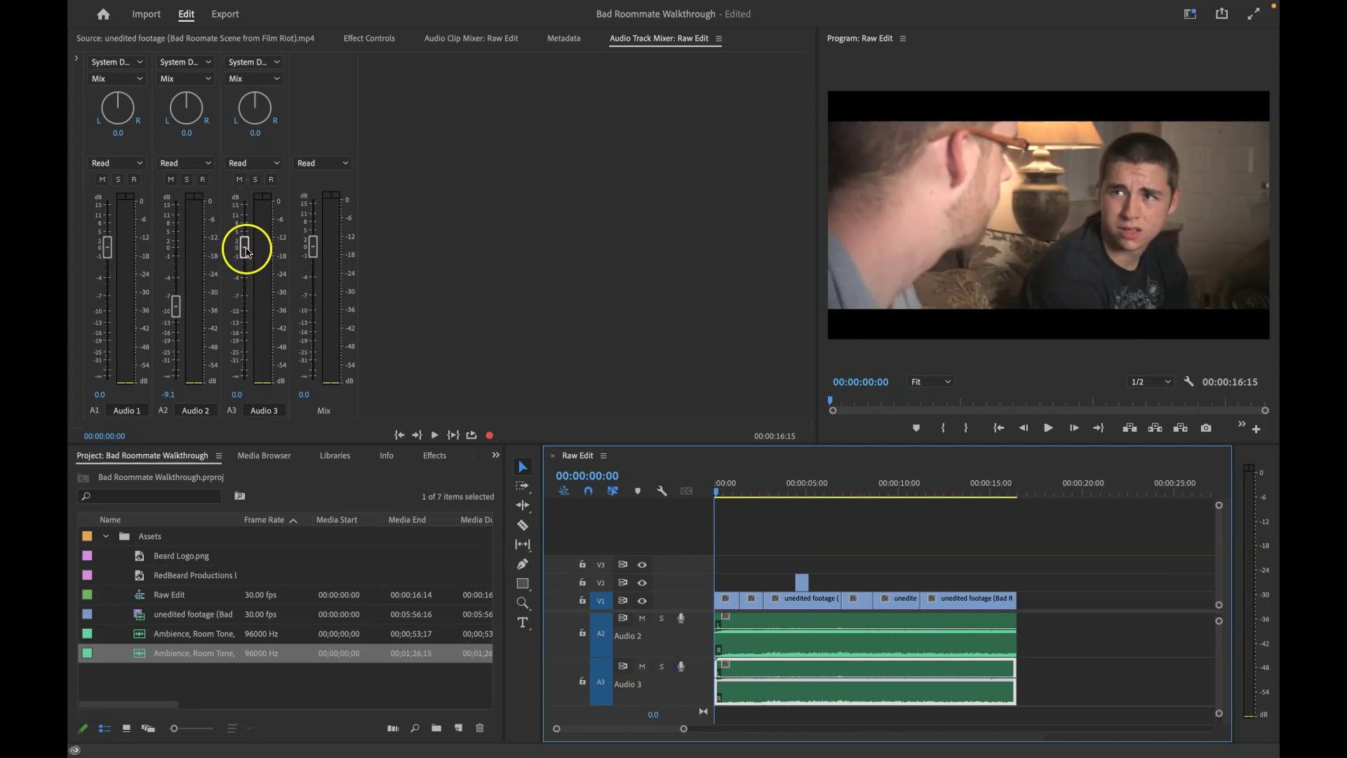
{"action": "left_click_drag", "start_coordinate": [246, 250], "coordinate": [246, 275]}
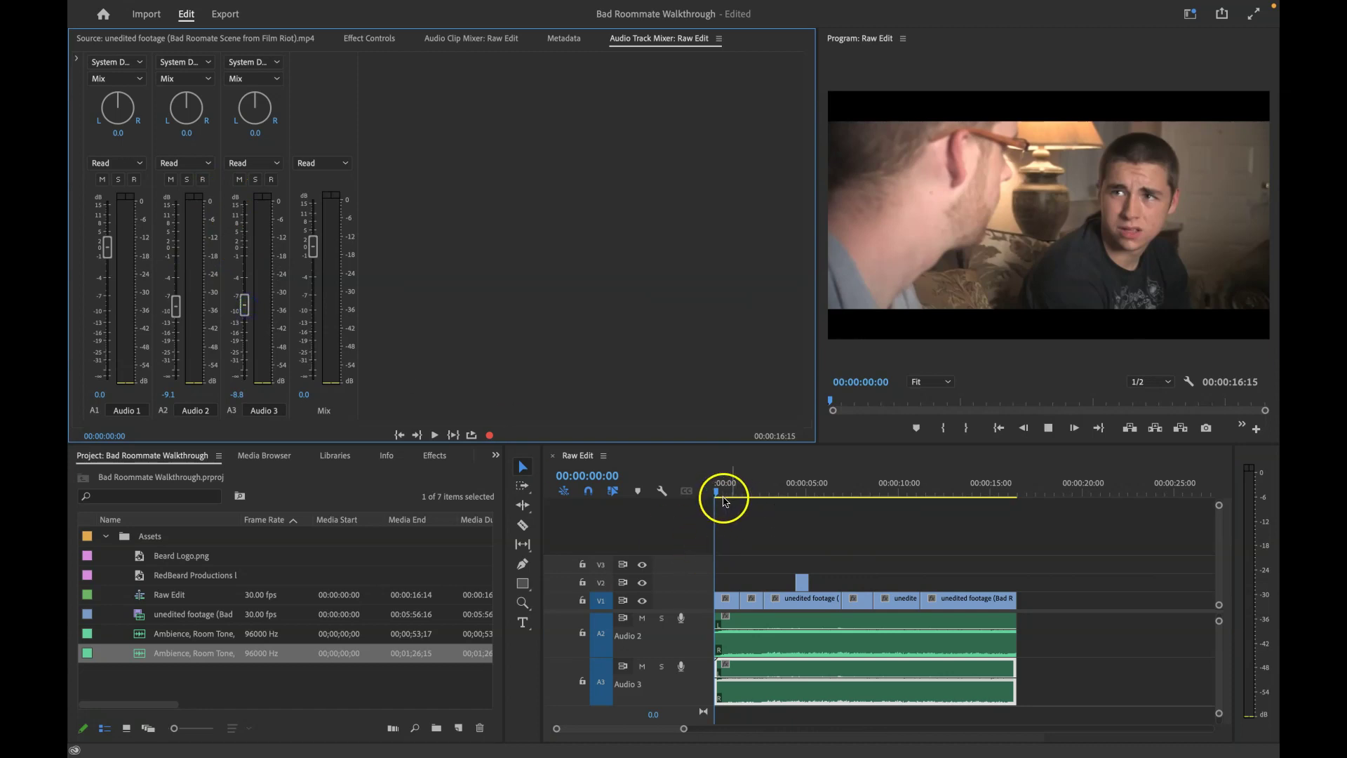
{"action": "key", "text": "space"}
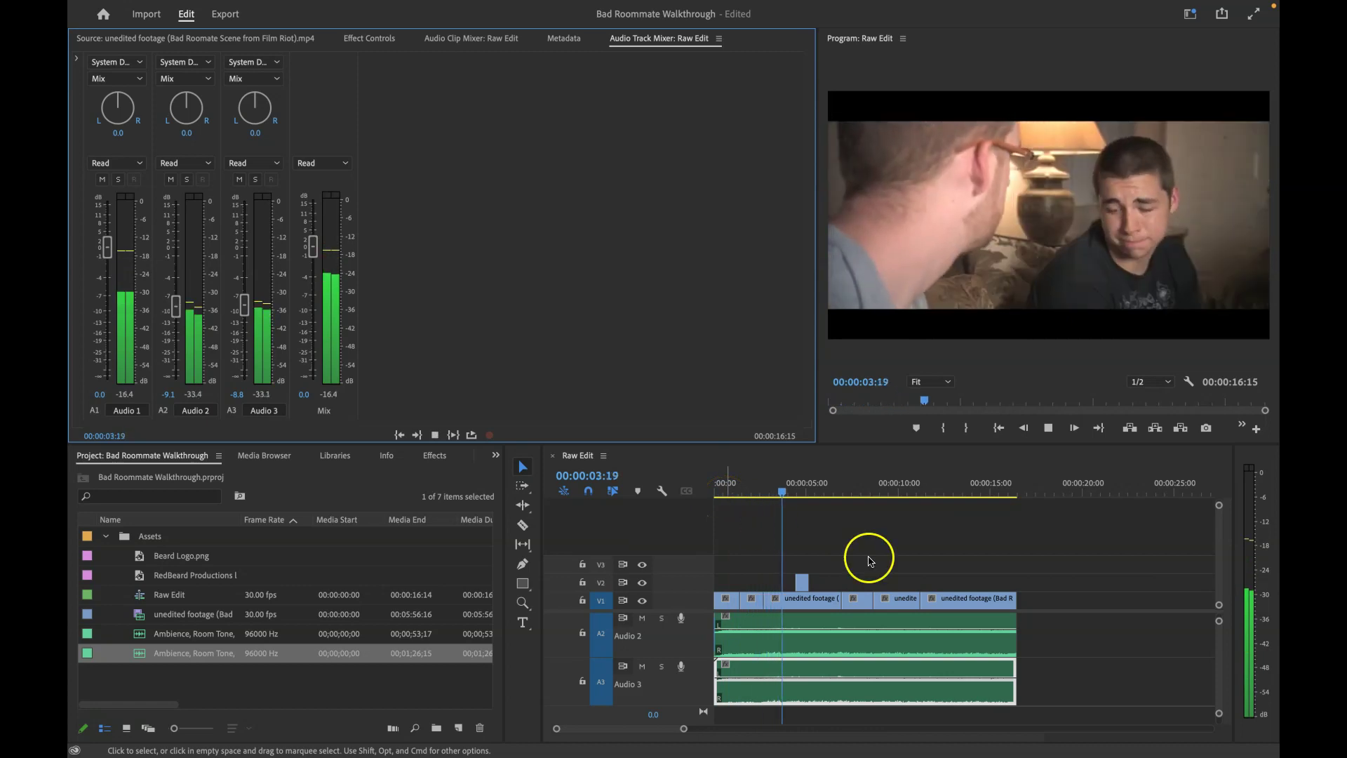
{"action": "key", "text": "space"}
Step: Add one video track after Video 3 and five standard audio tracks after Audio 3 to the Raw Edit sequence
{"action": "scroll", "coordinate": [1151, 654], "scroll_direction": "down", "scroll_amount": 2}
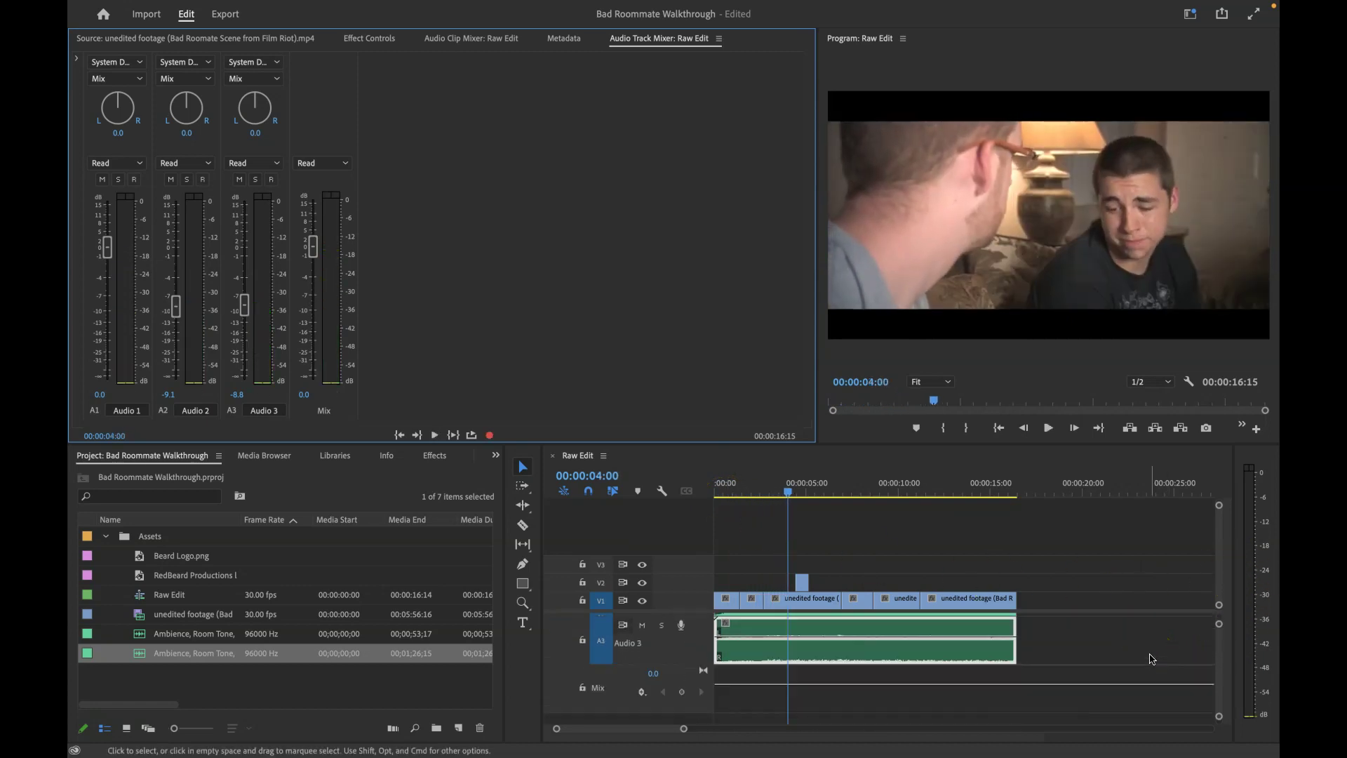
{"action": "right_click", "coordinate": [670, 654]}
{"action": "left_click", "coordinate": [690, 655]}
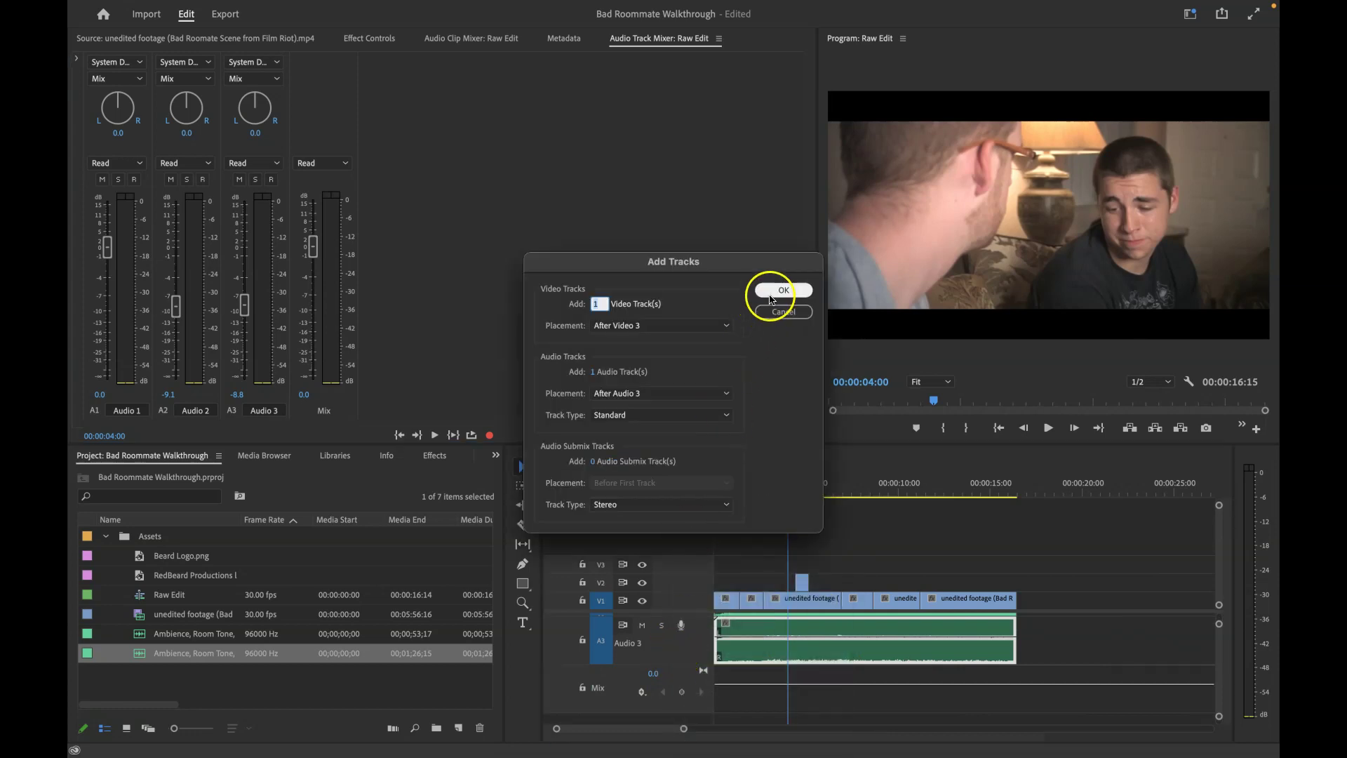
{"action": "left_click", "coordinate": [598, 374]}
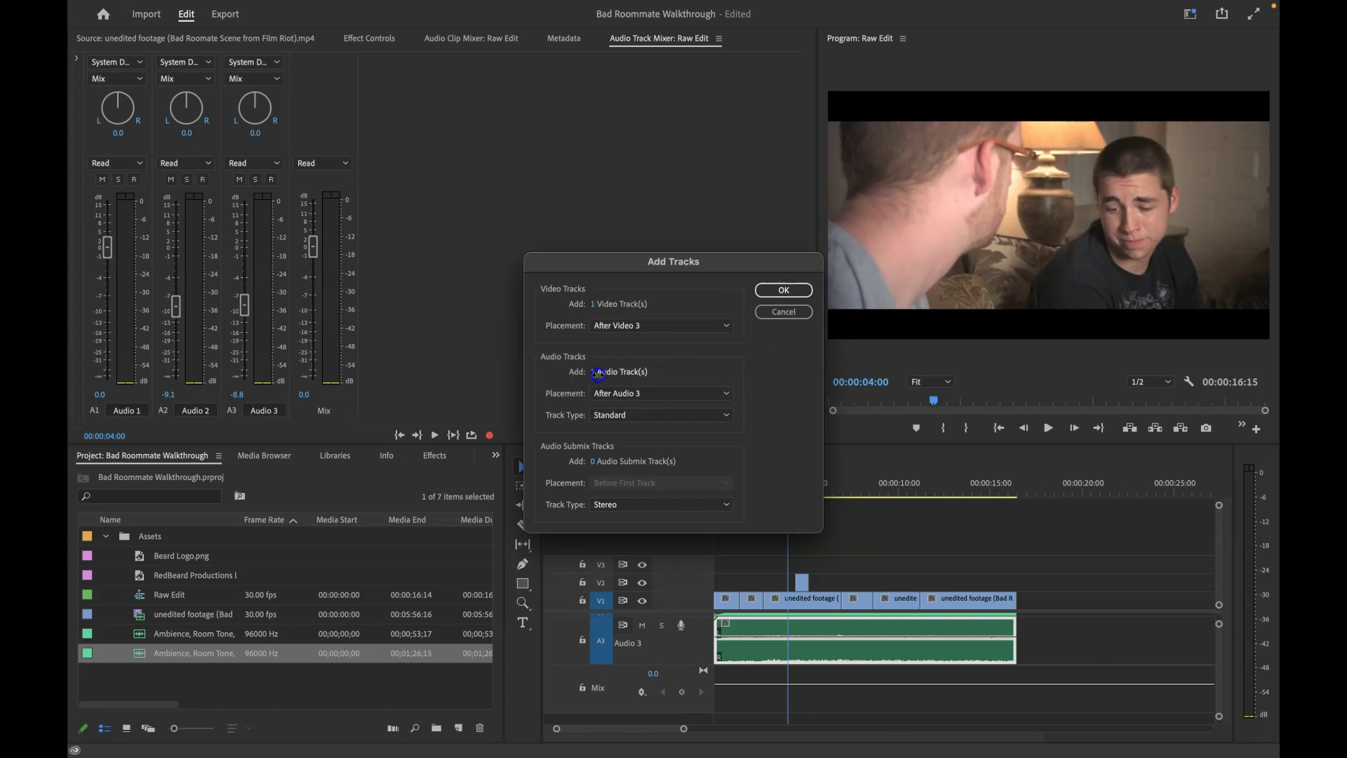
{"action": "type", "text": "5"}
{"action": "left_click", "coordinate": [783, 290]}
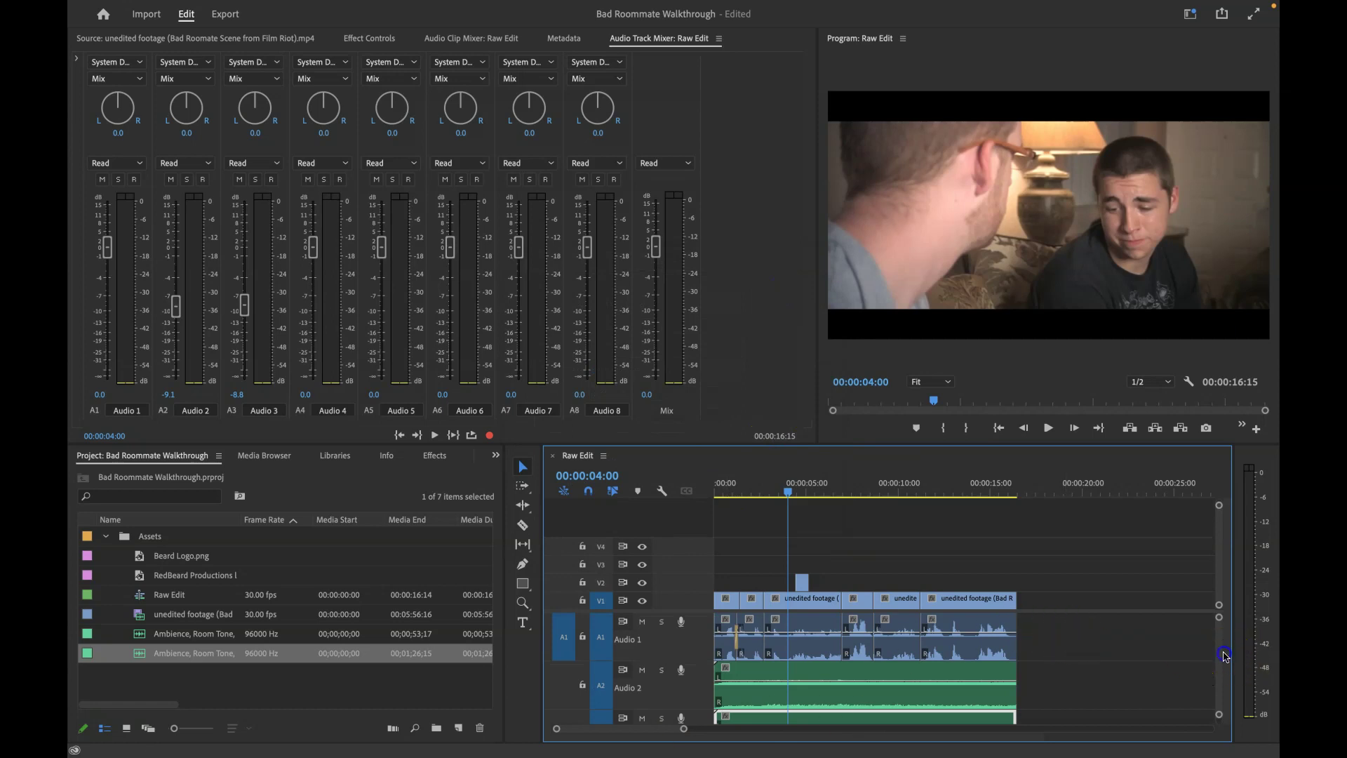
{"action": "left_click_drag", "start_coordinate": [1222, 663], "coordinate": [1225, 668]}
{"action": "scroll", "coordinate": [1223, 663], "scroll_direction": "up", "scroll_amount": 3}
{"action": "scroll", "coordinate": [1223, 663], "scroll_direction": "down", "scroll_amount": 1}
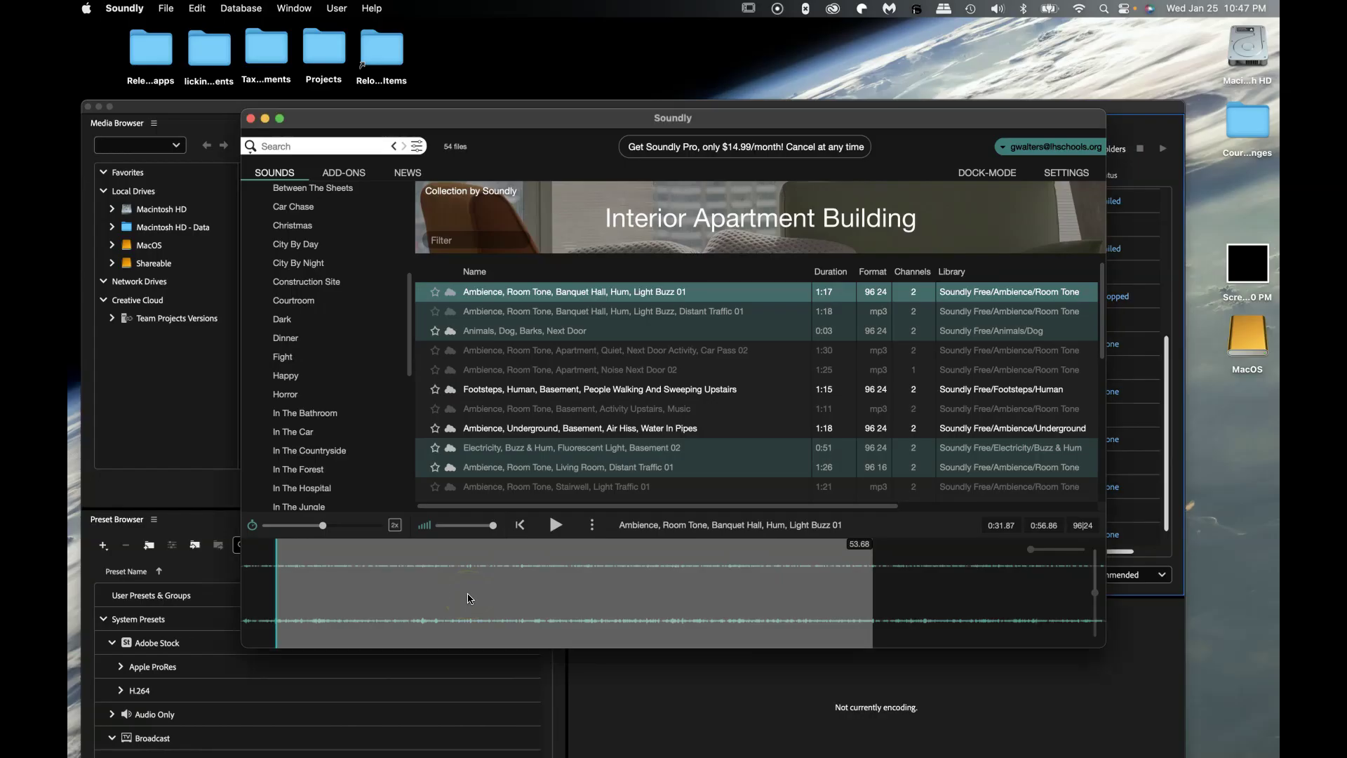
Step: Bring "Animals, Dog, Barks, Next Door" from Soundly into the Premiere Pro Assets bin and place it on Audio 4 at the sequence start
{"action": "left_click", "coordinate": [537, 330]}
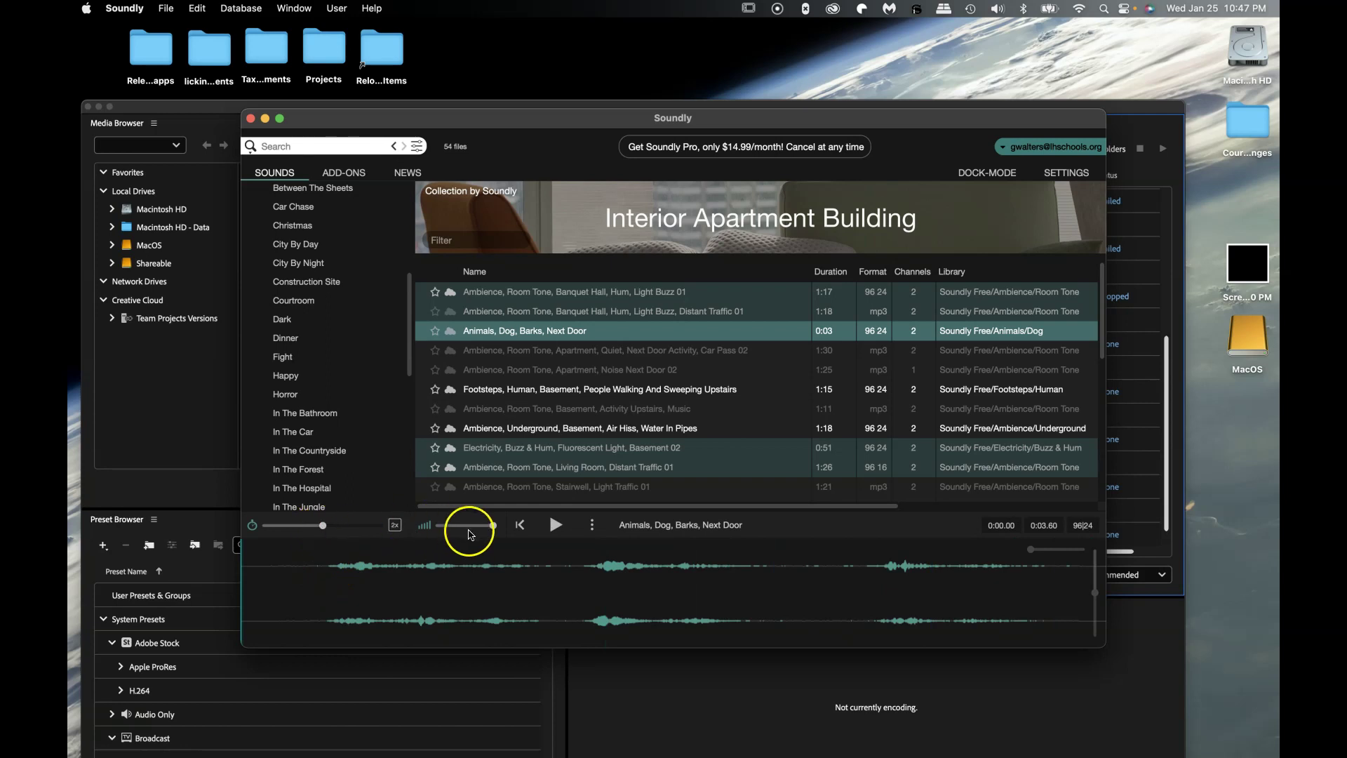
{"action": "mouse_move", "coordinate": [494, 531]}
{"action": "left_mouse_down"}
{"action": "mouse_move", "coordinate": [301, 531]}
{"action": "mouse_move", "coordinate": [495, 532]}
{"action": "left_mouse_up"}
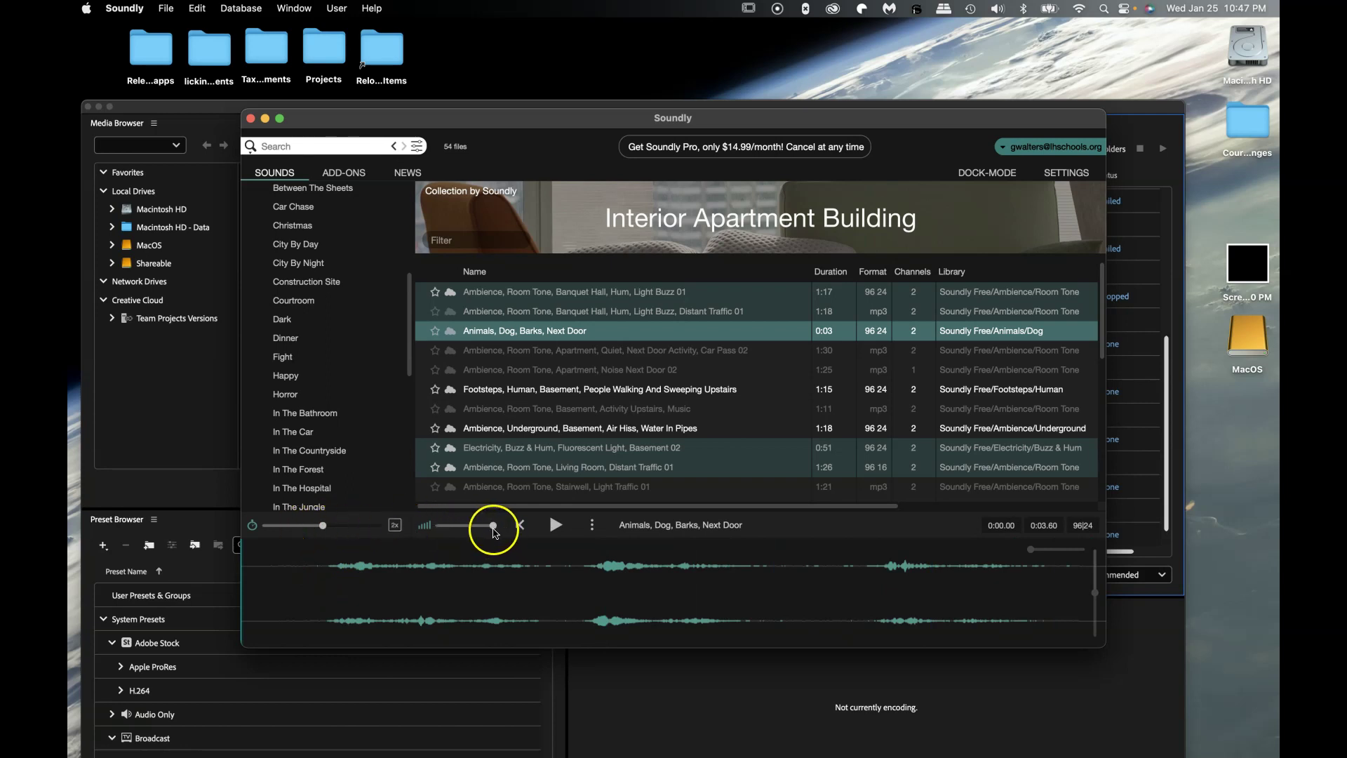
{"action": "left_click_drag", "start_coordinate": [264, 562], "coordinate": [1277, 698]}
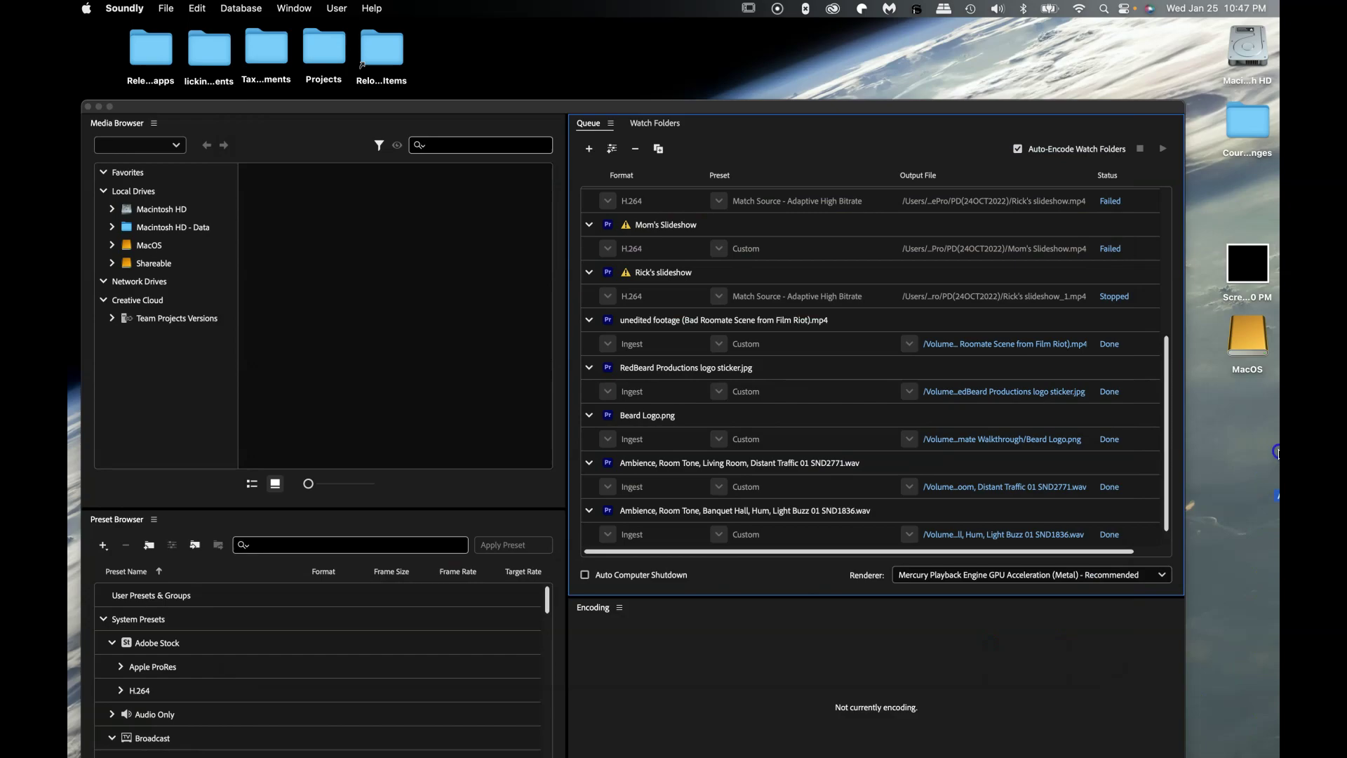
{"action": "left_click_drag", "start_coordinate": [1277, 453], "coordinate": [151, 536]}
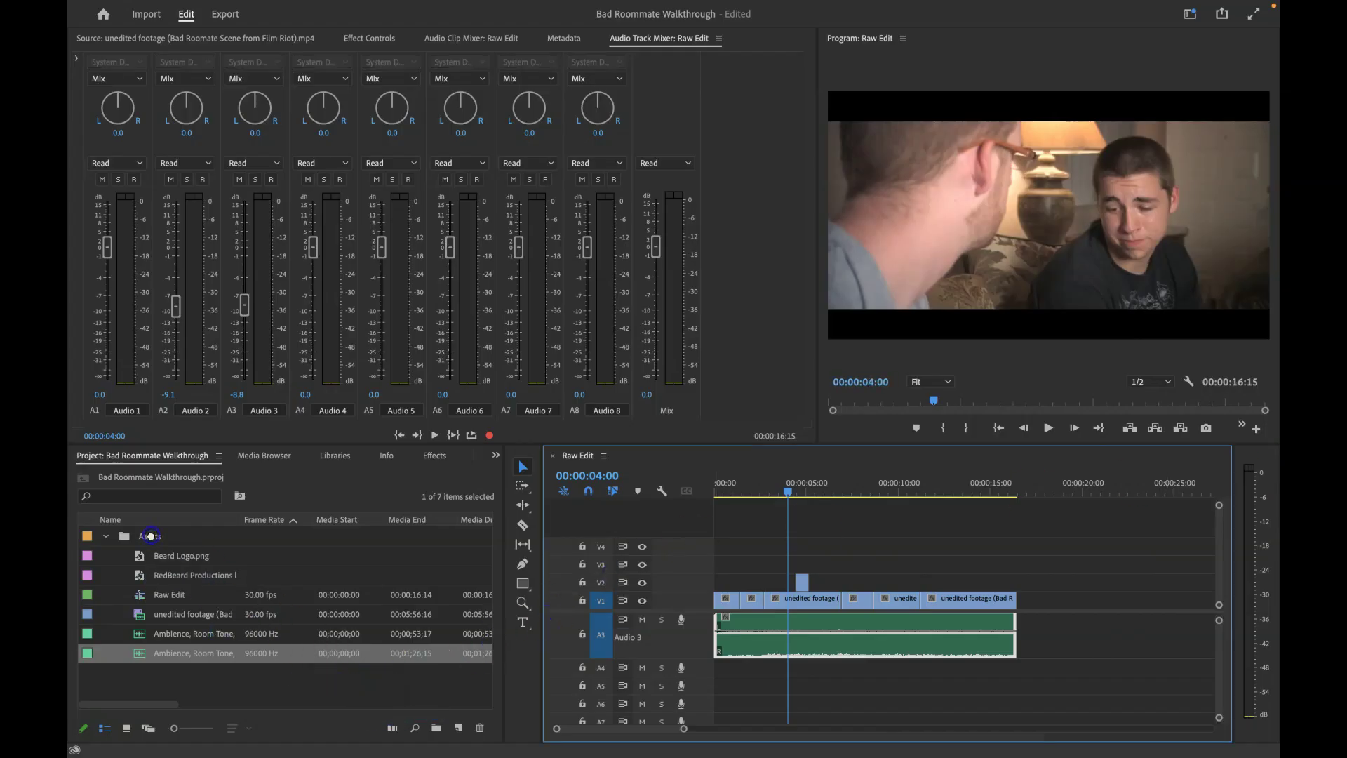
{"action": "left_click_drag", "start_coordinate": [211, 674], "coordinate": [704, 672]}
{"action": "mouse_move", "coordinate": [686, 729]}
{"action": "left_mouse_down"}
{"action": "mouse_move", "coordinate": [724, 732]}
{"action": "mouse_move", "coordinate": [678, 731]}
{"action": "left_mouse_up"}
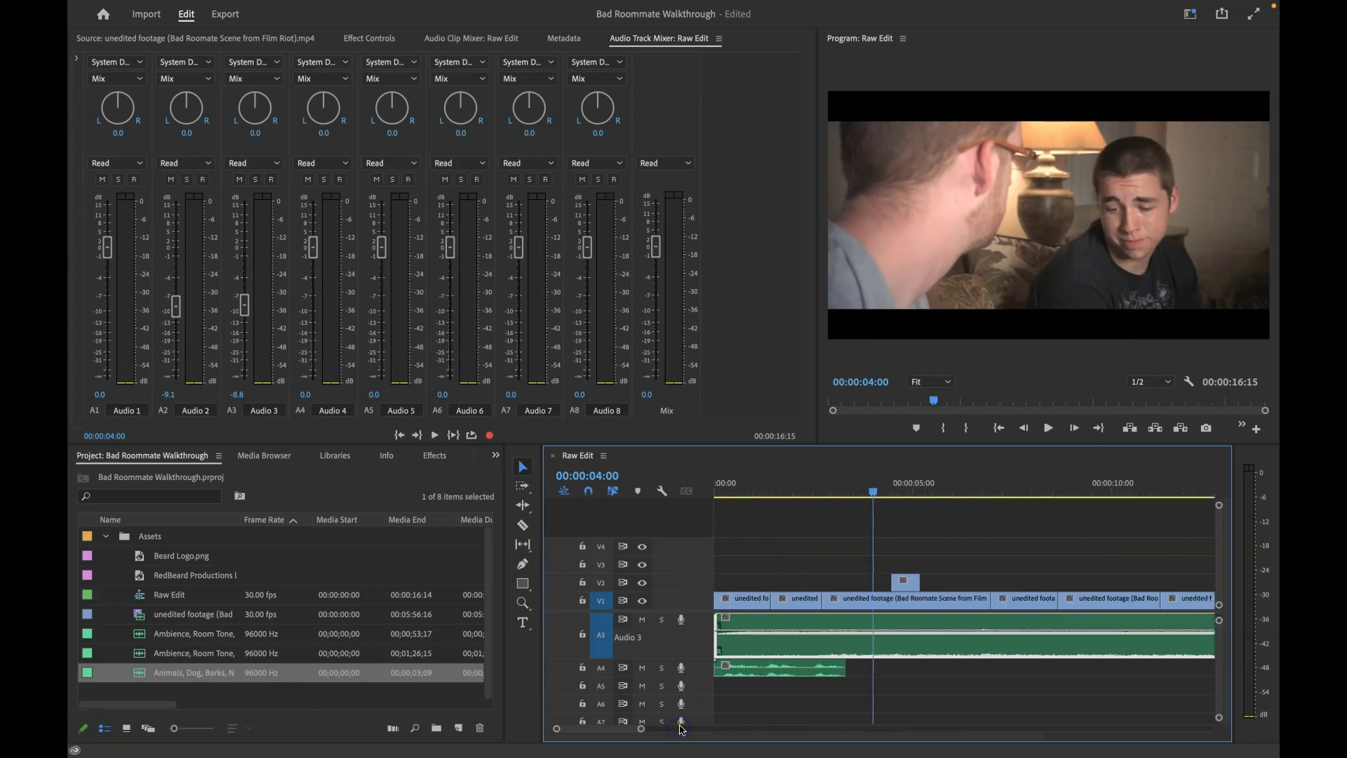
Step: Shift the dog bark clip on Audio 4 to start at 00:00:00:20, so that it ends at the playhead
{"action": "left_click", "coordinate": [771, 676]}
{"action": "key", "text": "z"}
{"action": "left_click", "coordinate": [771, 668]}
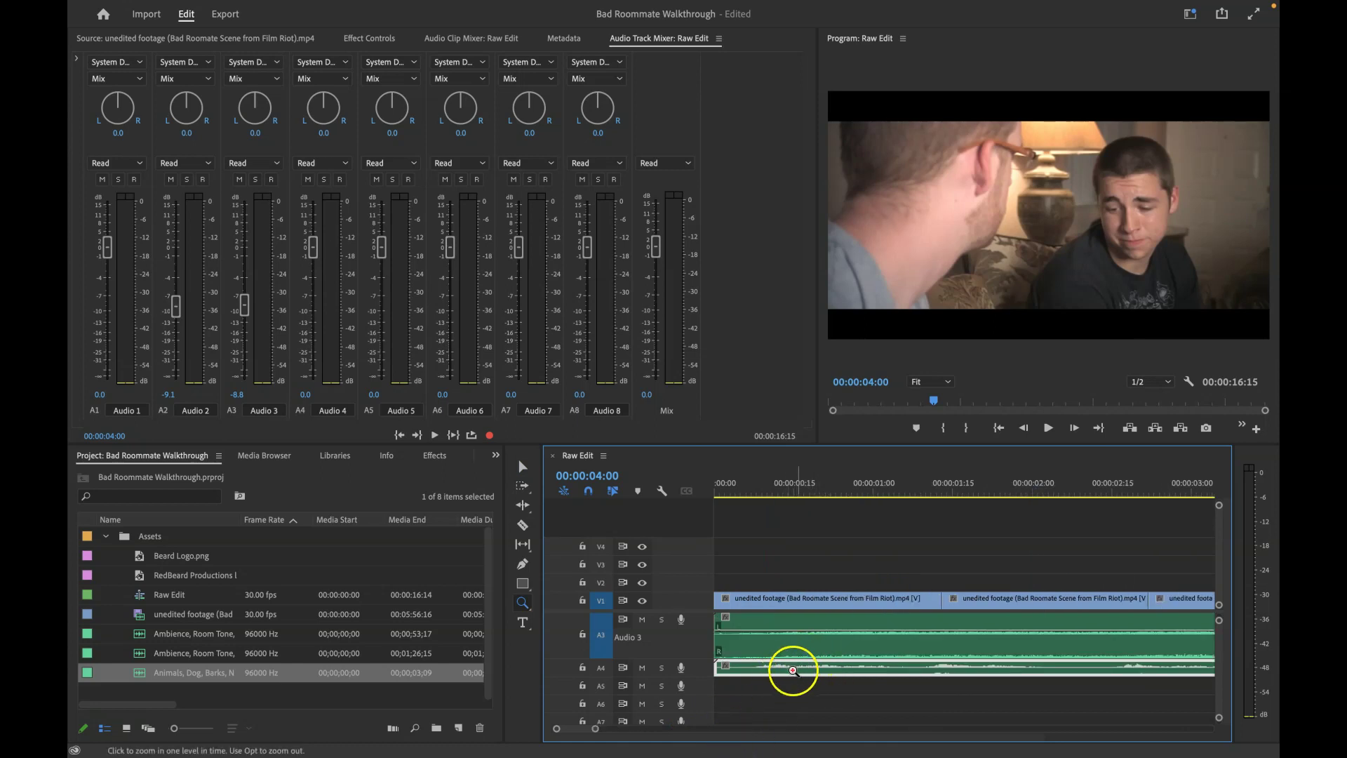
{"action": "scroll", "coordinate": [582, 733], "scroll_direction": "down", "scroll_amount": 2}
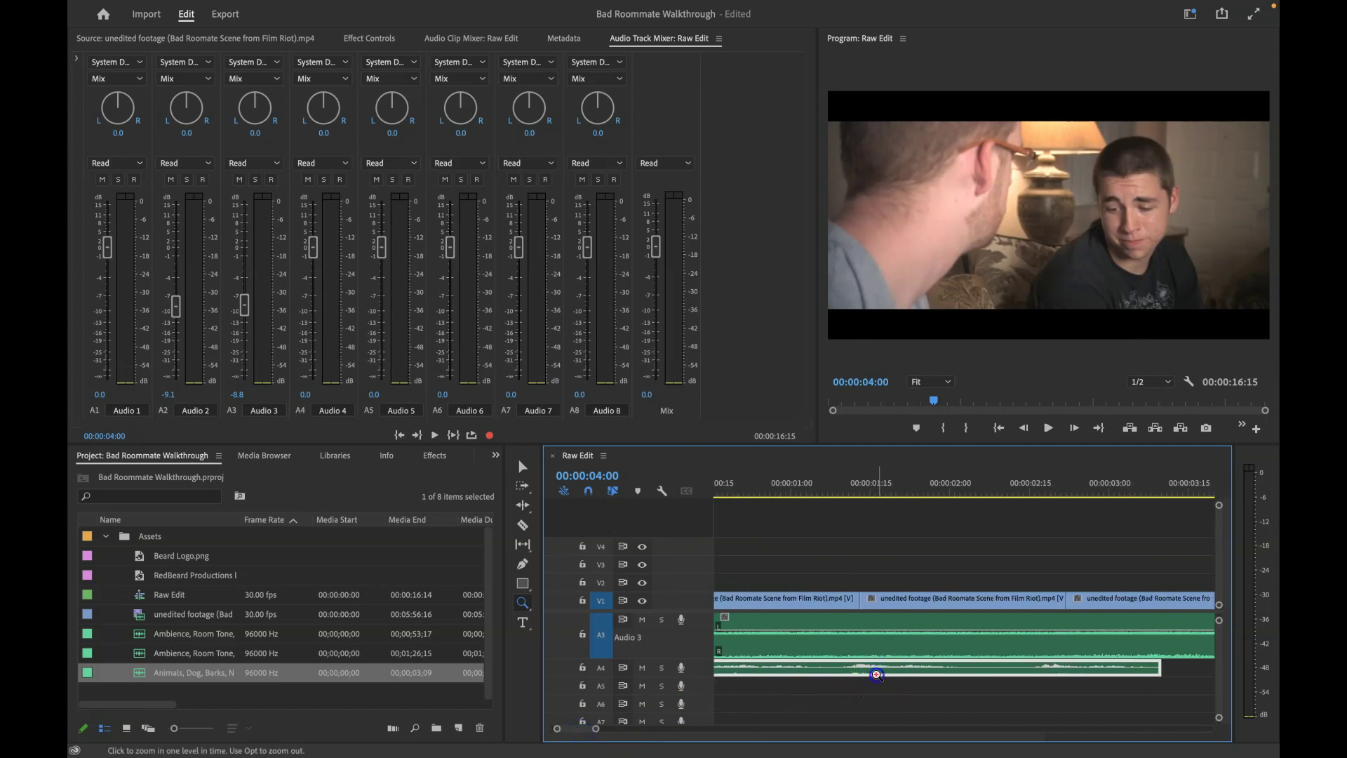
{"action": "left_click", "coordinate": [1013, 676]}
{"action": "key", "text": "v"}
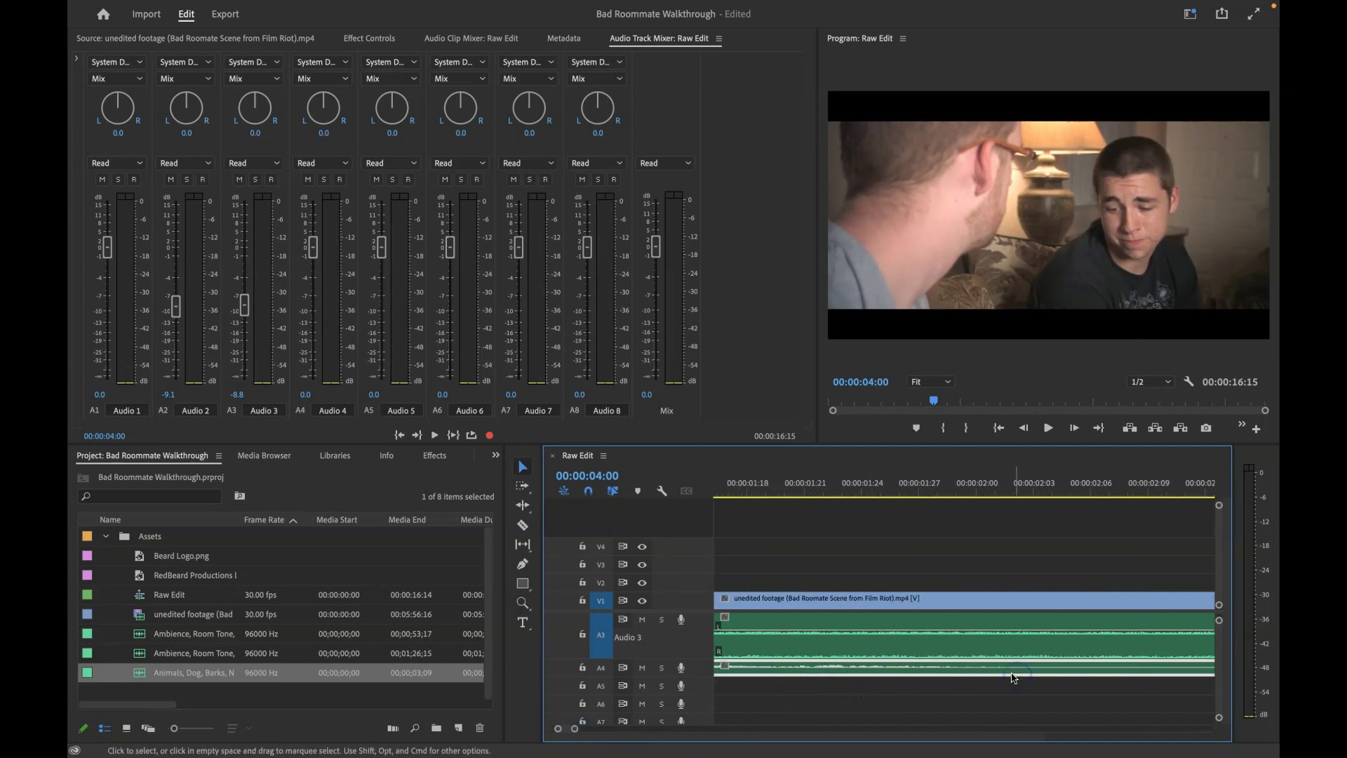
{"action": "left_click_drag", "start_coordinate": [995, 669], "coordinate": [930, 670]}
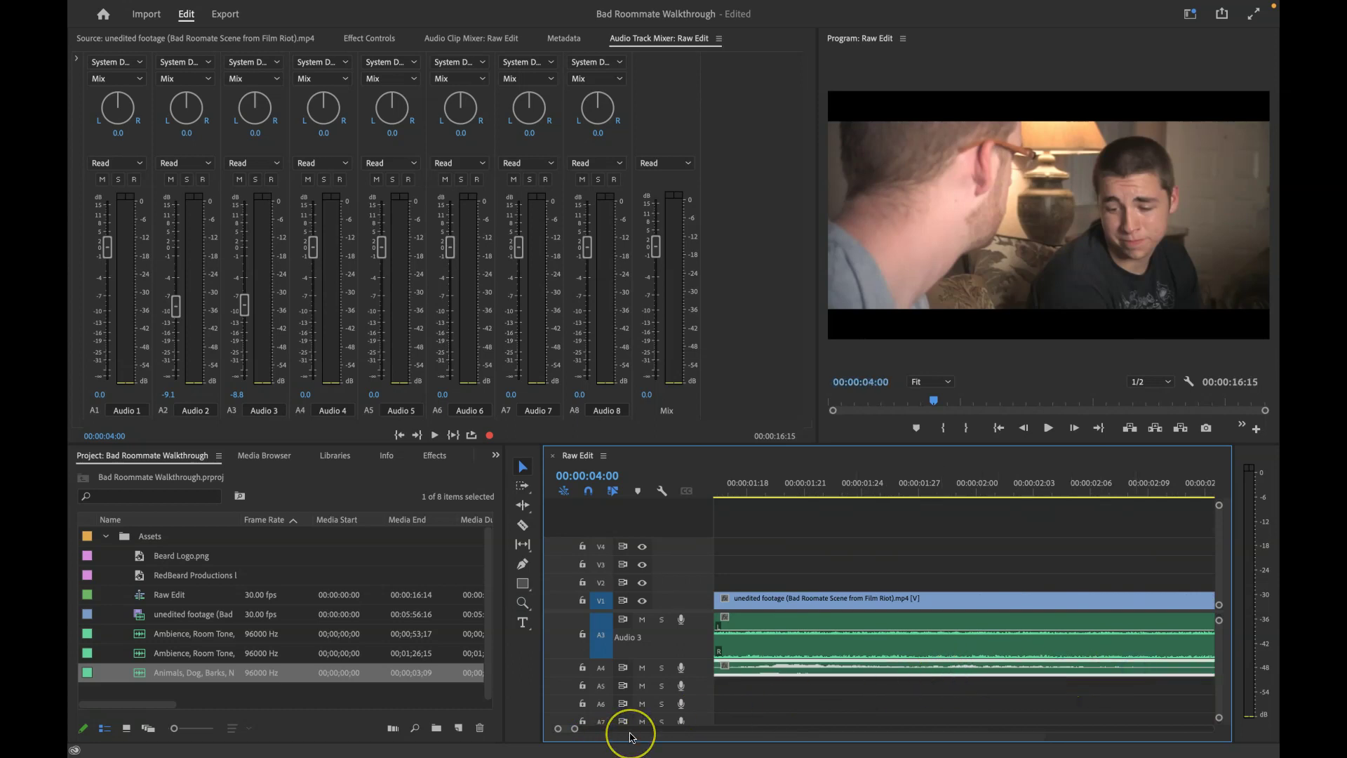
{"action": "left_click", "coordinate": [797, 662], "text": "alt"}
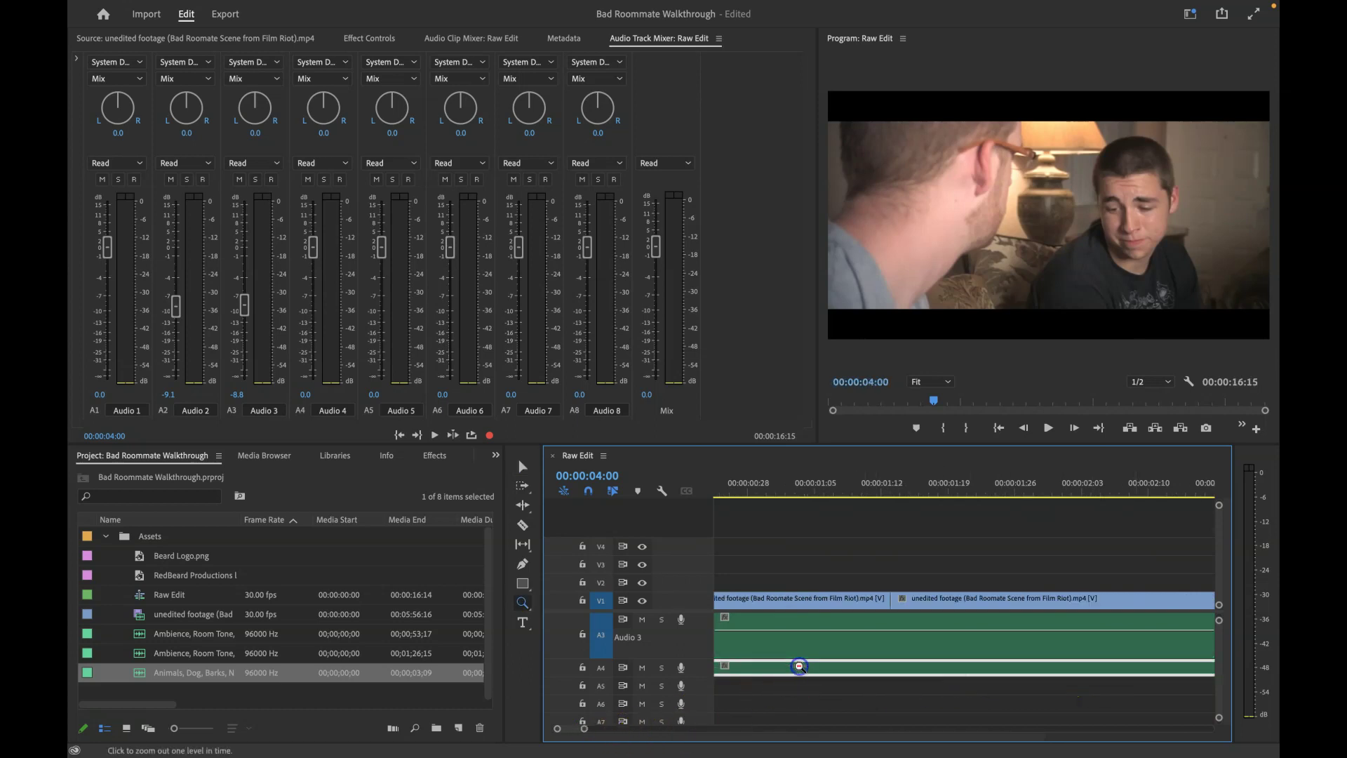
{"action": "left_click", "coordinate": [815, 668], "text": "alt"}
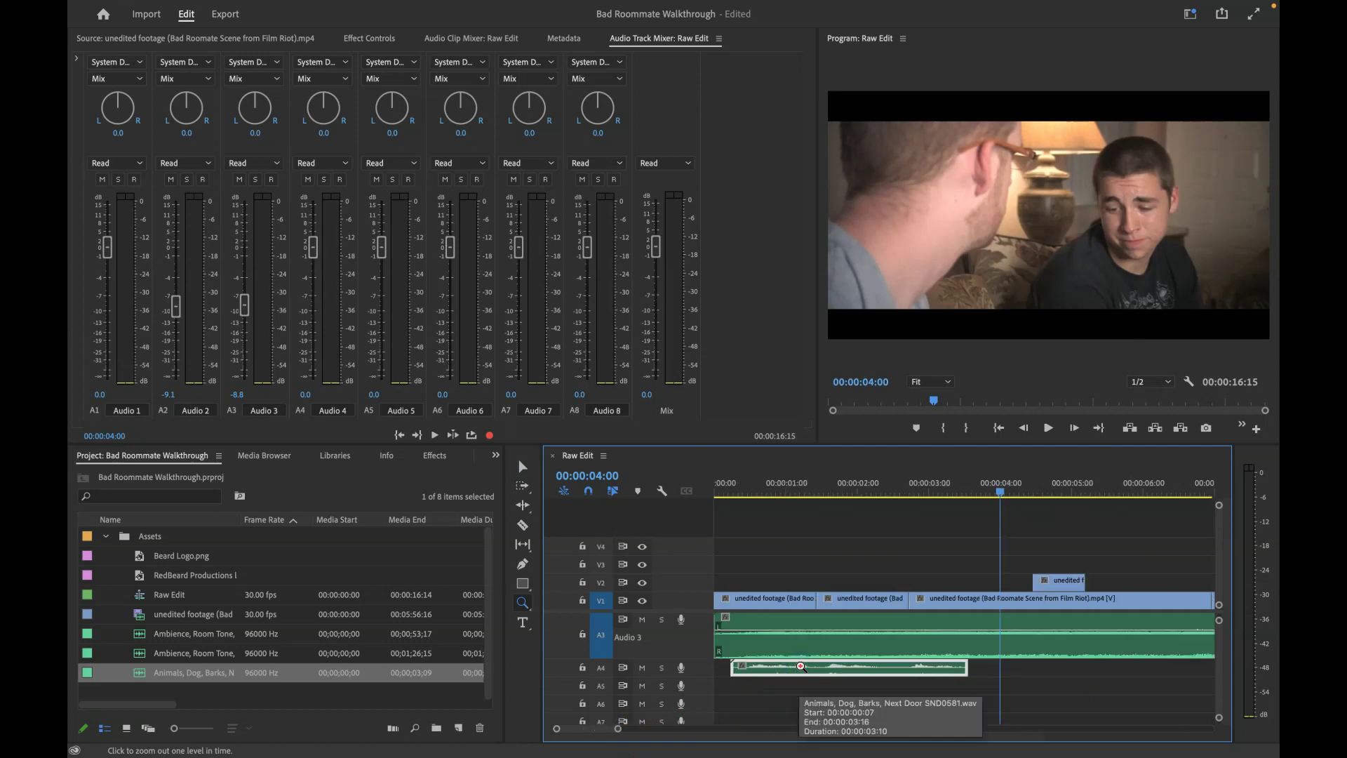
{"action": "key", "text": "v"}
{"action": "mouse_move", "coordinate": [817, 672]}
{"action": "left_mouse_down"}
{"action": "mouse_move", "coordinate": [869, 668]}
{"action": "mouse_move", "coordinate": [837, 668]}
{"action": "left_mouse_up"}
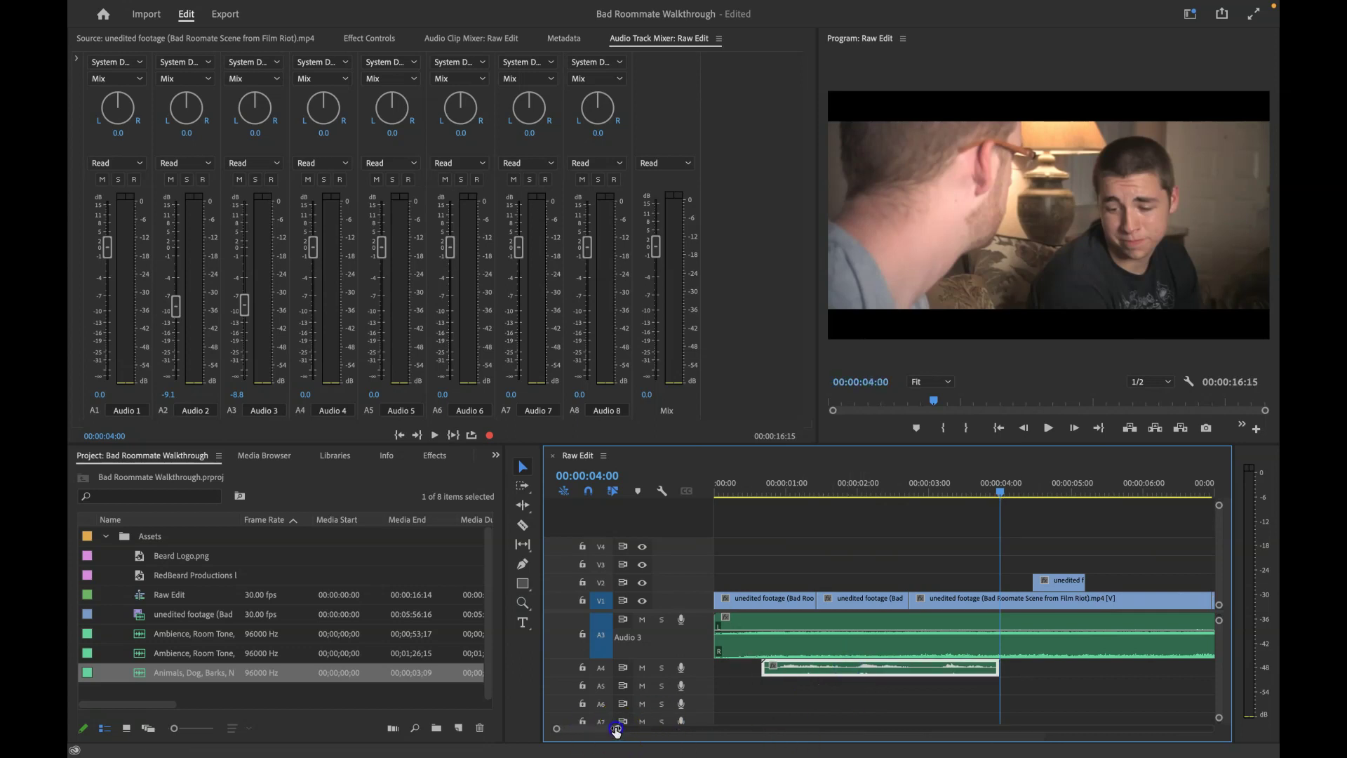
Step: Duplicate the dog bark clip on Audio 4, placing the copy at about 8.7 seconds in the sequence
{"action": "left_click_drag", "start_coordinate": [616, 730], "coordinate": [646, 731]}
{"action": "left_click", "coordinate": [804, 672]}
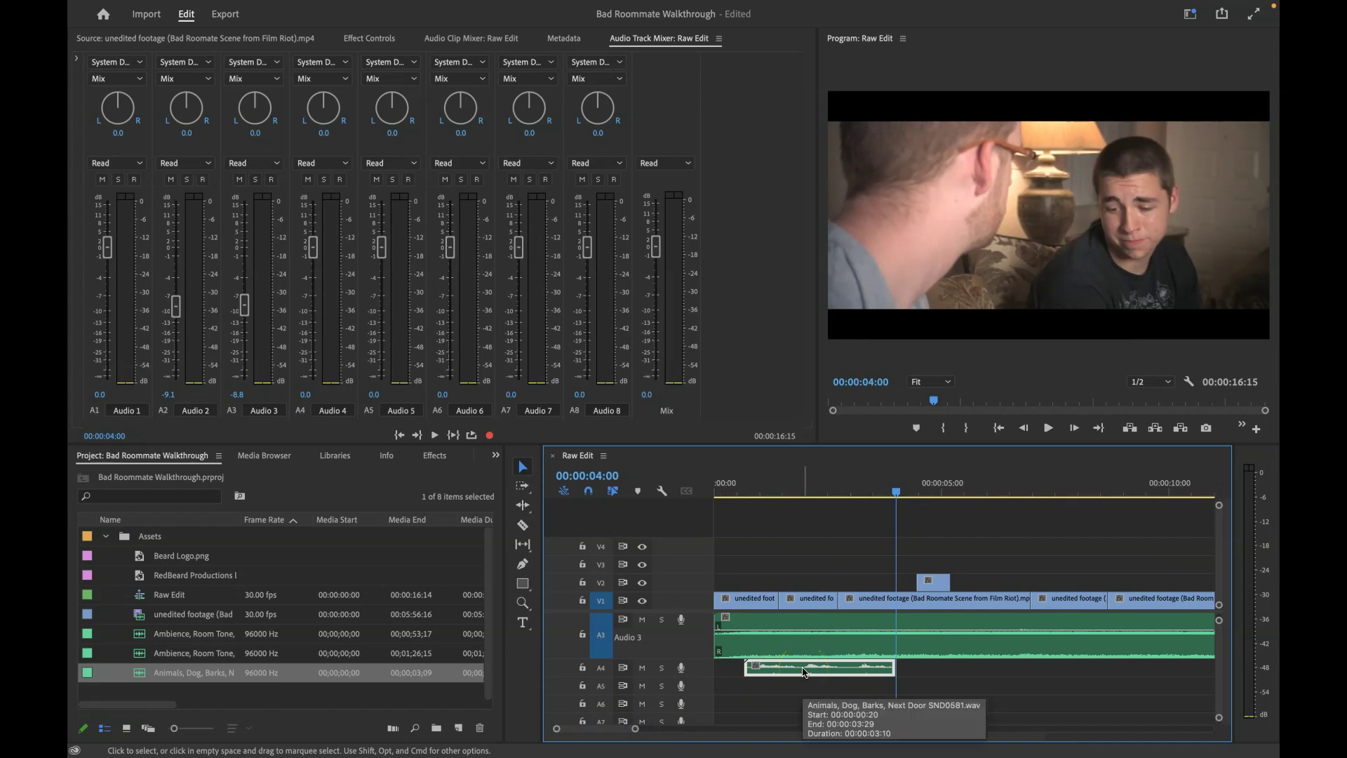
{"action": "left_click_drag", "start_coordinate": [805, 670], "coordinate": [1169, 663]}
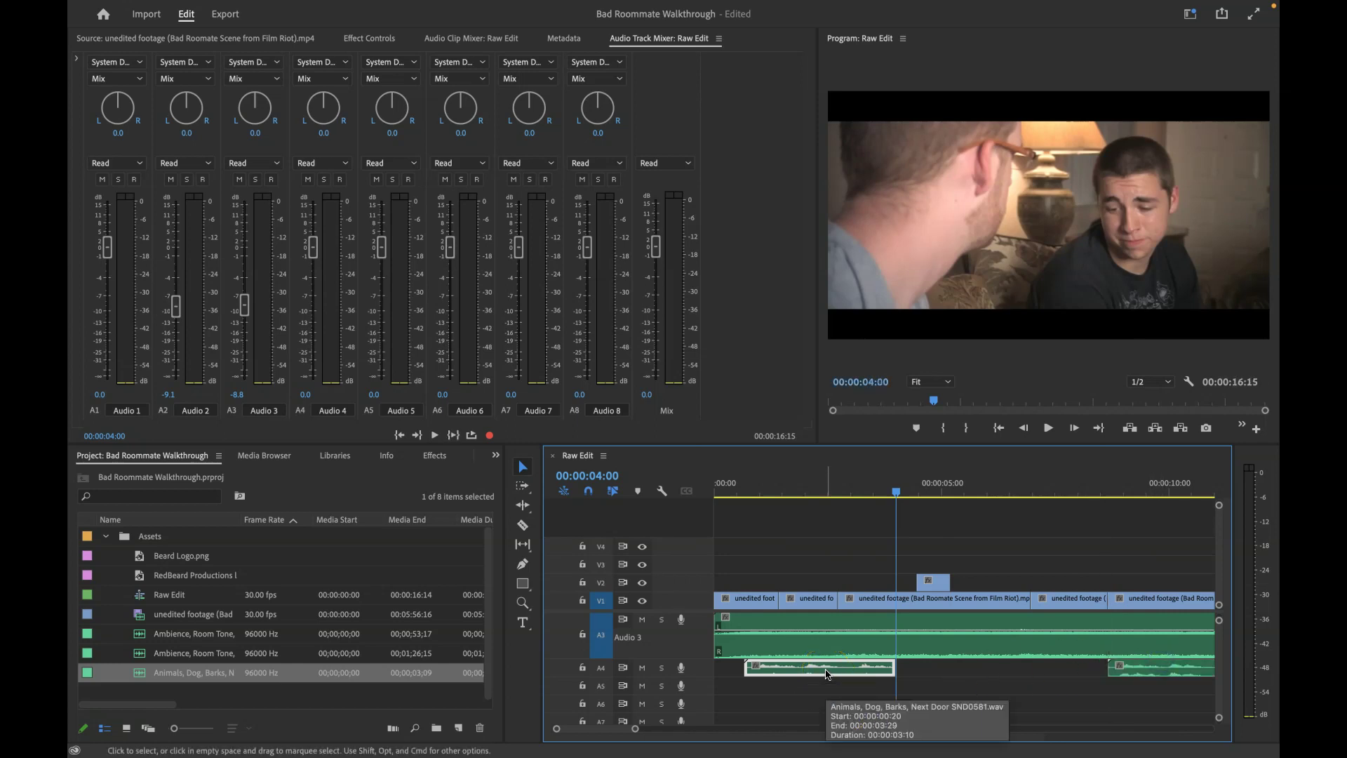
{"action": "left_click", "coordinate": [1129, 674]}
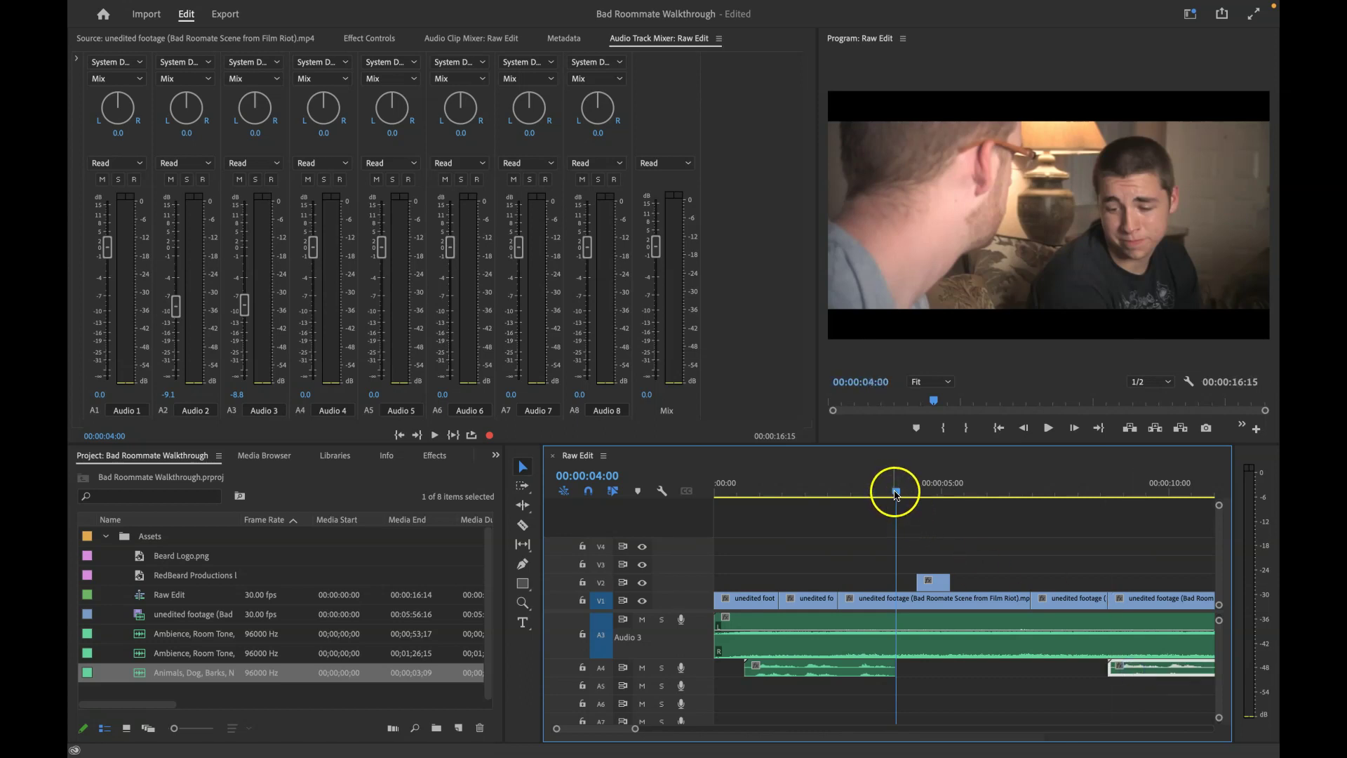
{"action": "left_click", "coordinate": [852, 668]}
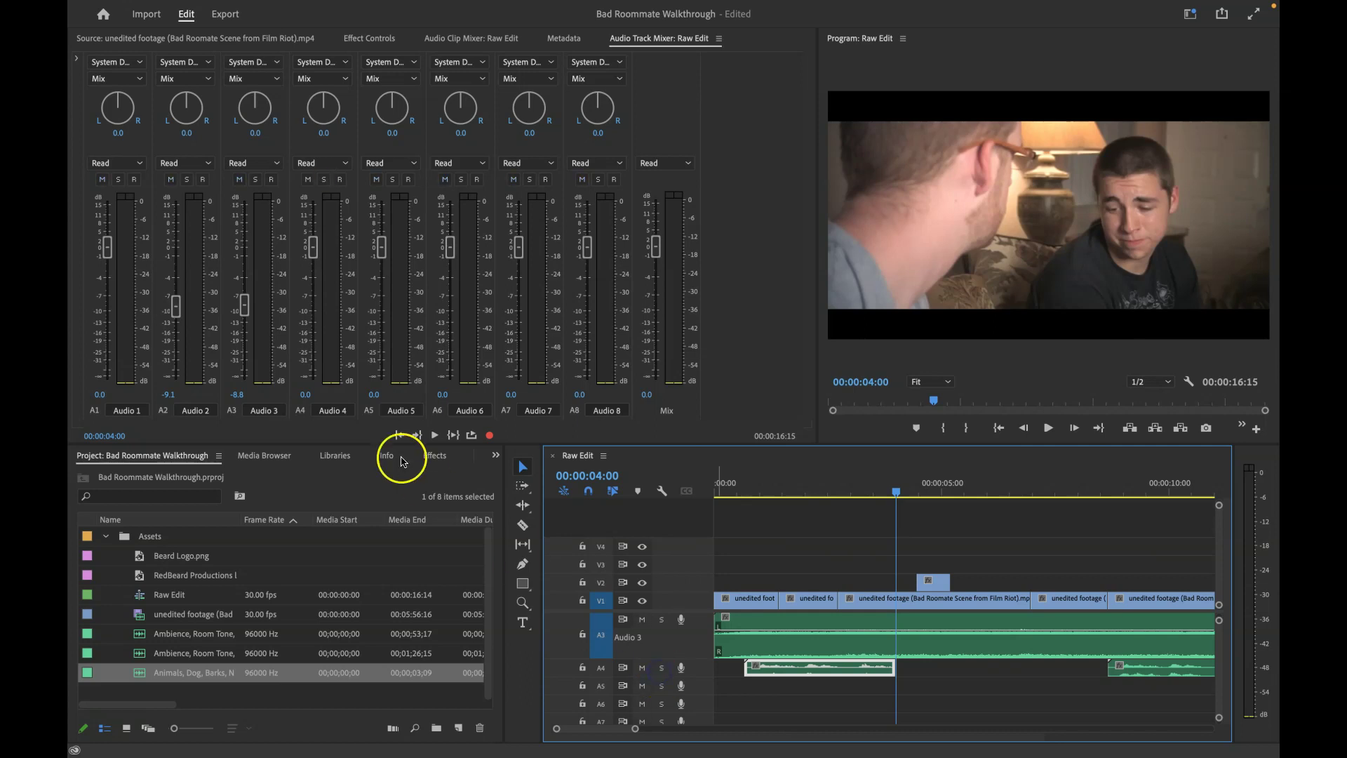
Step: Lower the Audio 4 level to -9.3 dB and play the sequence from the start to hear the dog barks
{"action": "left_click_drag", "start_coordinate": [313, 246], "coordinate": [312, 271]}
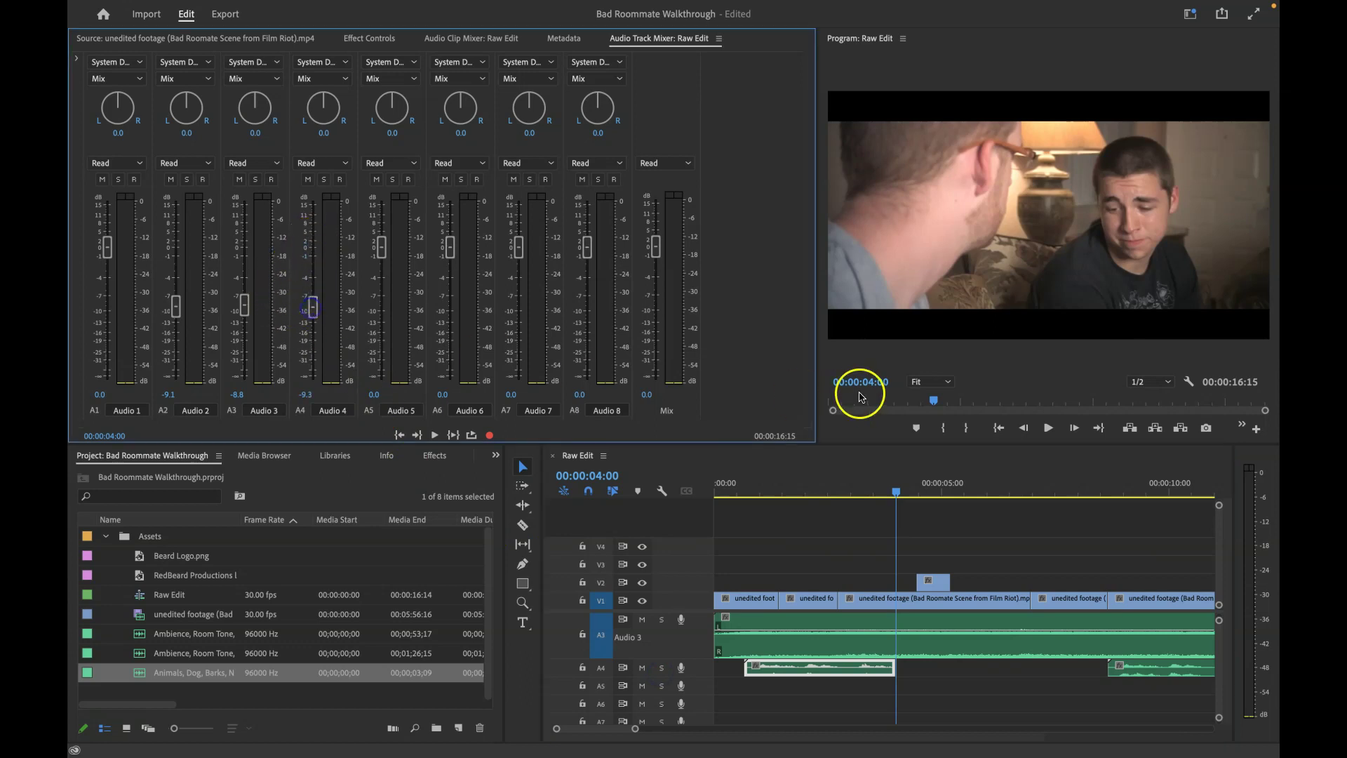
{"action": "left_click_drag", "start_coordinate": [875, 493], "coordinate": [566, 483]}
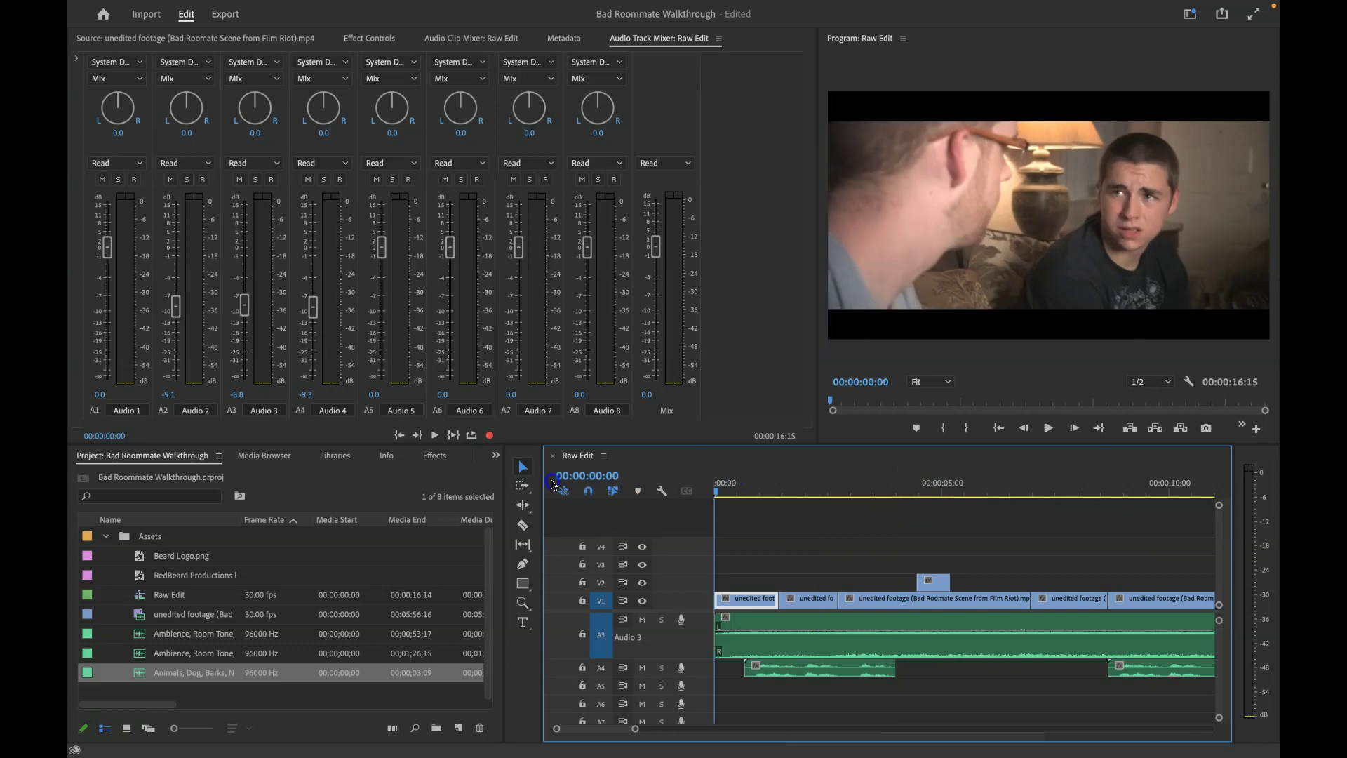
{"action": "key", "text": "space"}
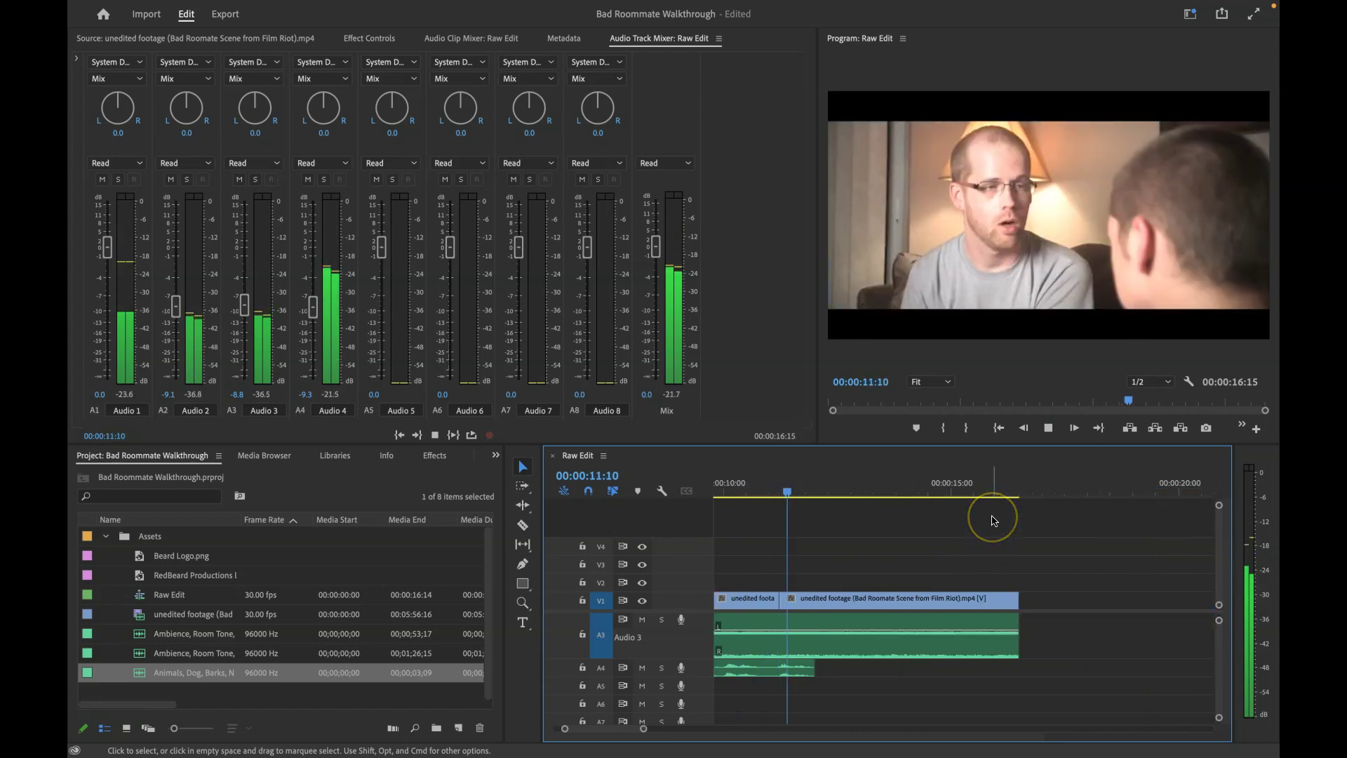
{"action": "key", "text": "space"}
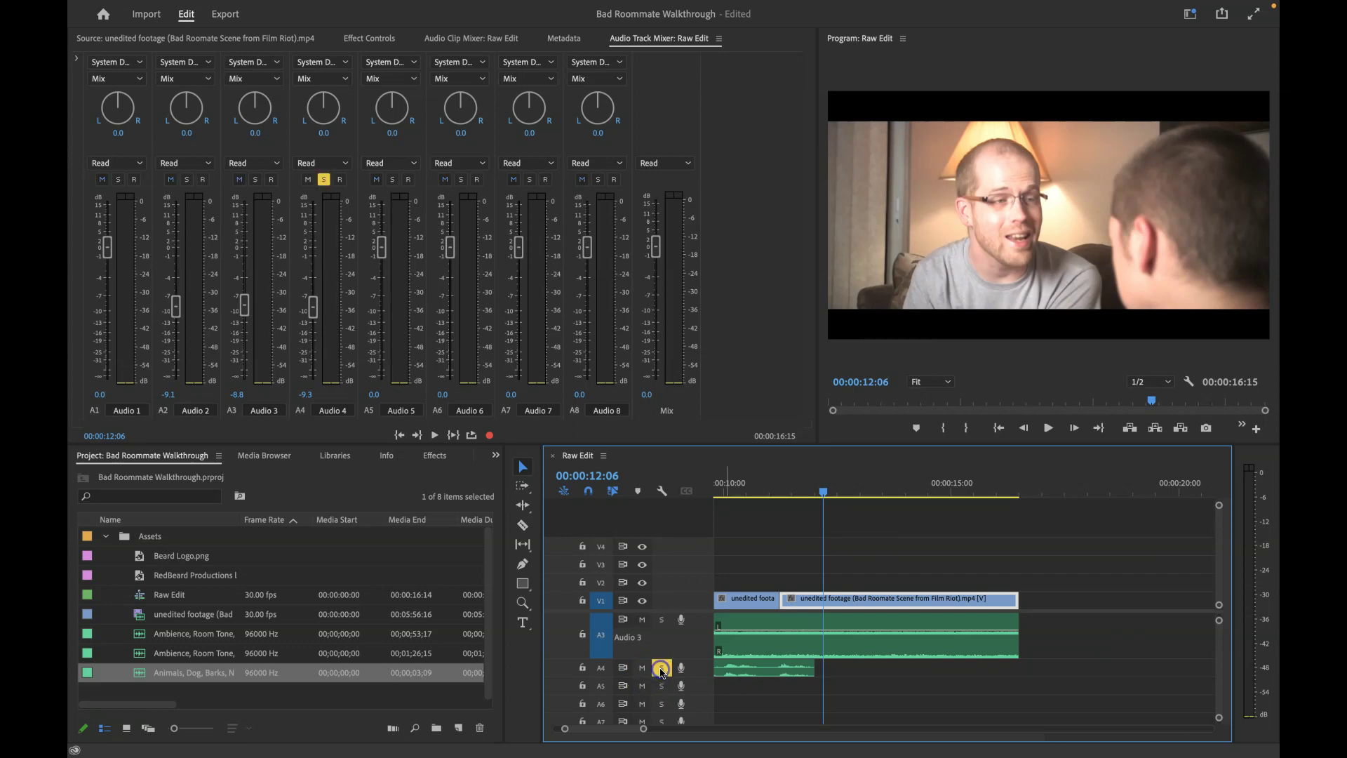
Step: Turn off solo on Audio 4, lower its level to -14.6 dB and replay the sequence from the start
{"action": "left_click", "coordinate": [662, 669]}
{"action": "left_click", "coordinate": [315, 308]}
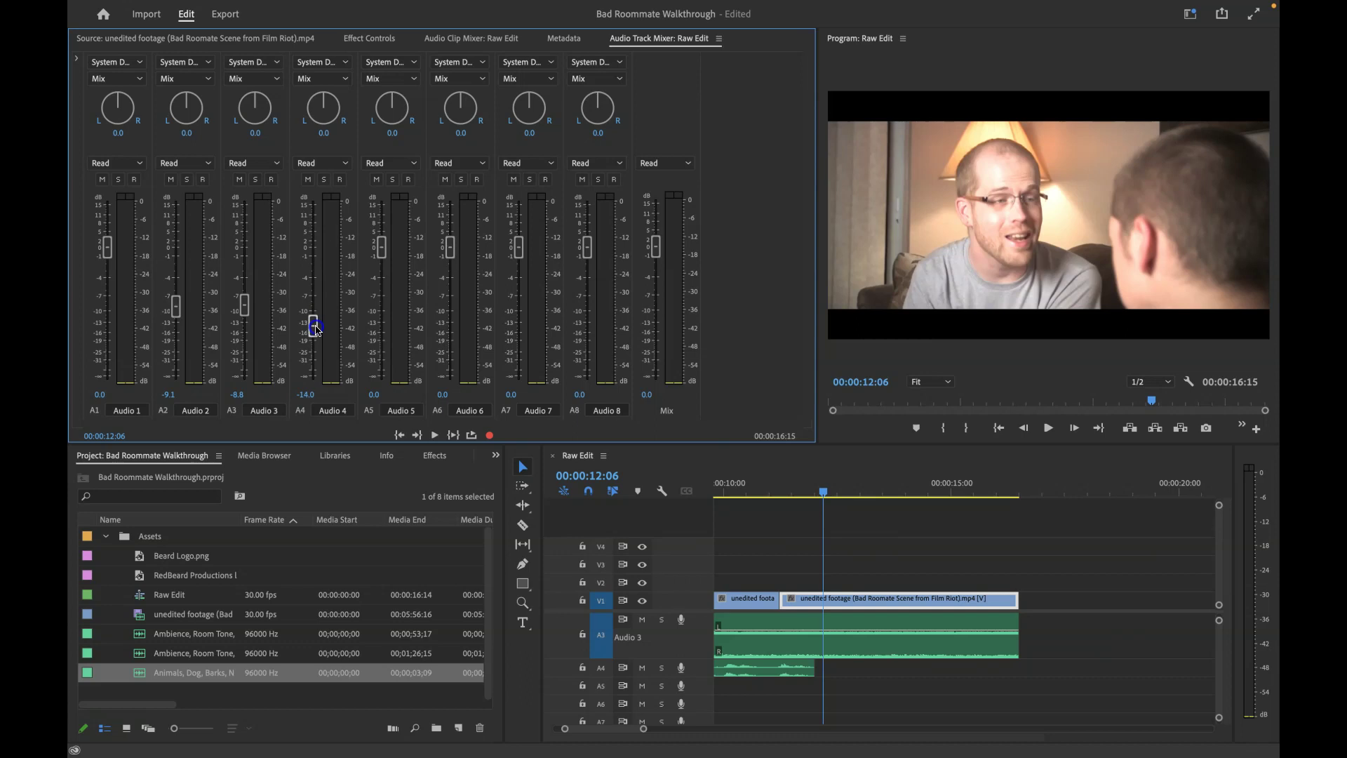
{"action": "left_click_drag", "start_coordinate": [824, 491], "coordinate": [797, 495]}
{"action": "key", "text": "Home"}
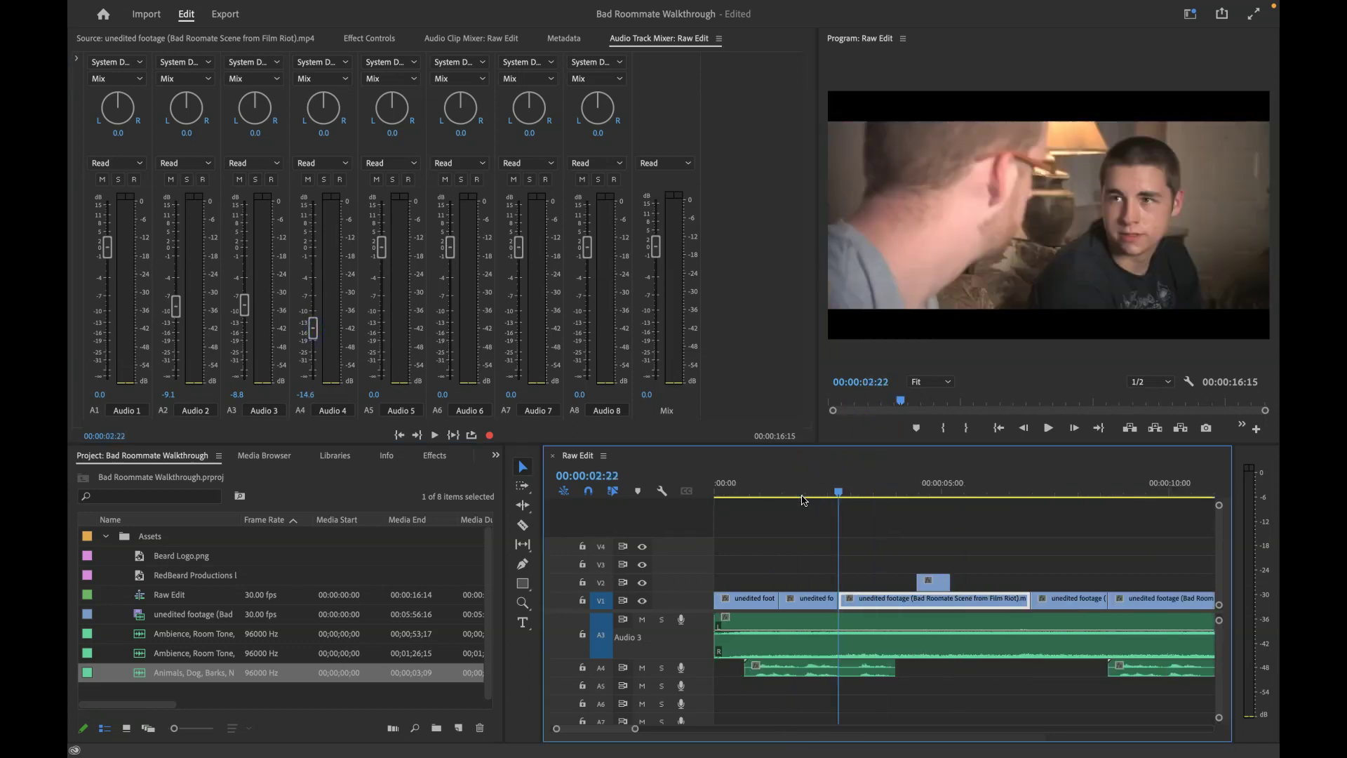
{"action": "key", "text": "space"}
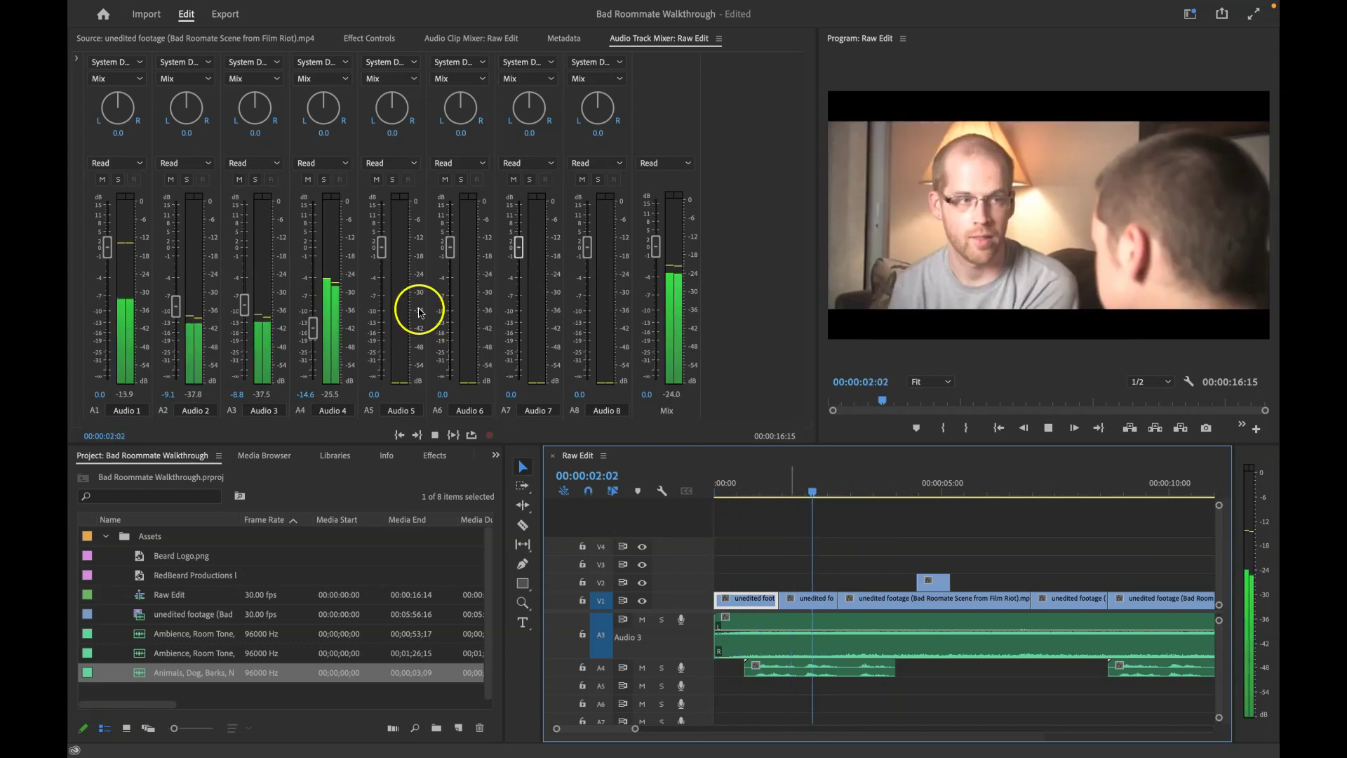
Step: Lower the Audio 4 level to -22.0 dB while playing the sequence to check the barks under the dialogue
{"action": "left_click", "coordinate": [313, 329]}
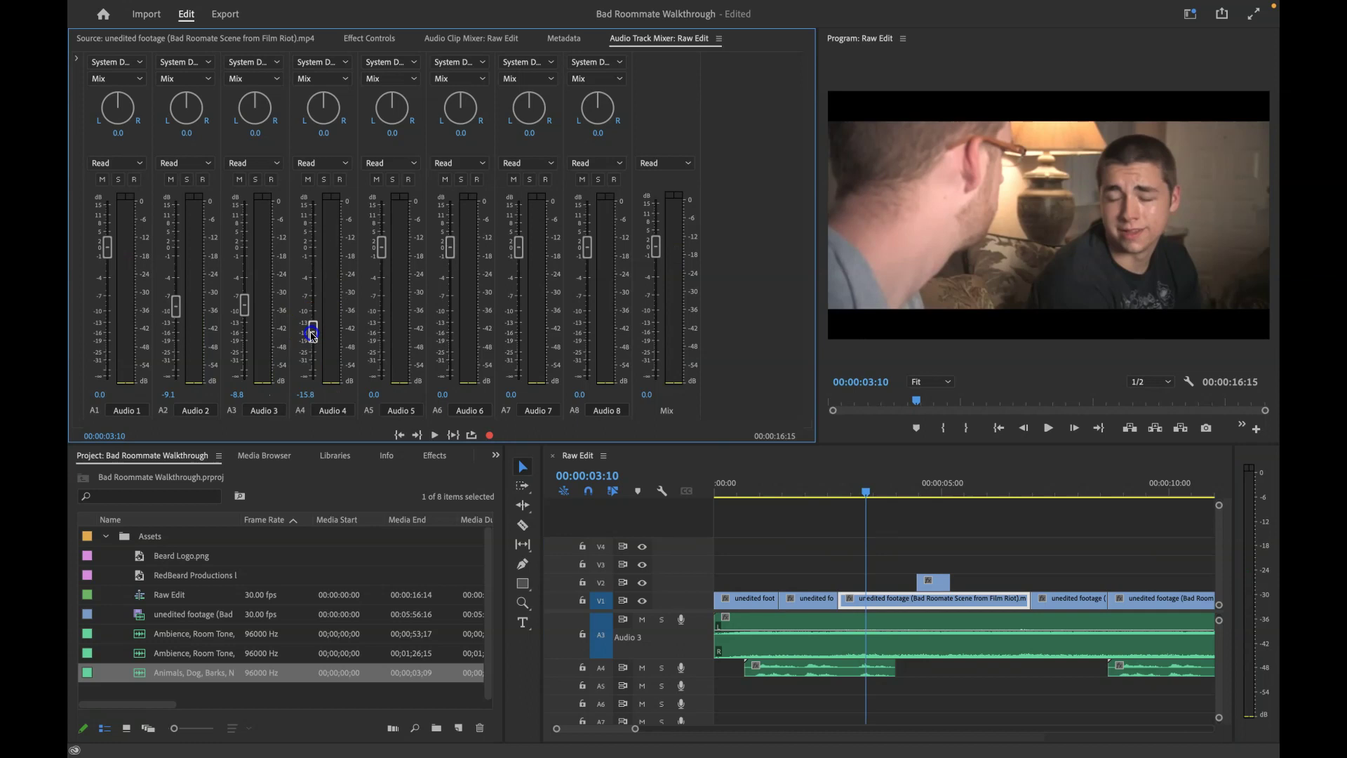
{"action": "key", "text": "space"}
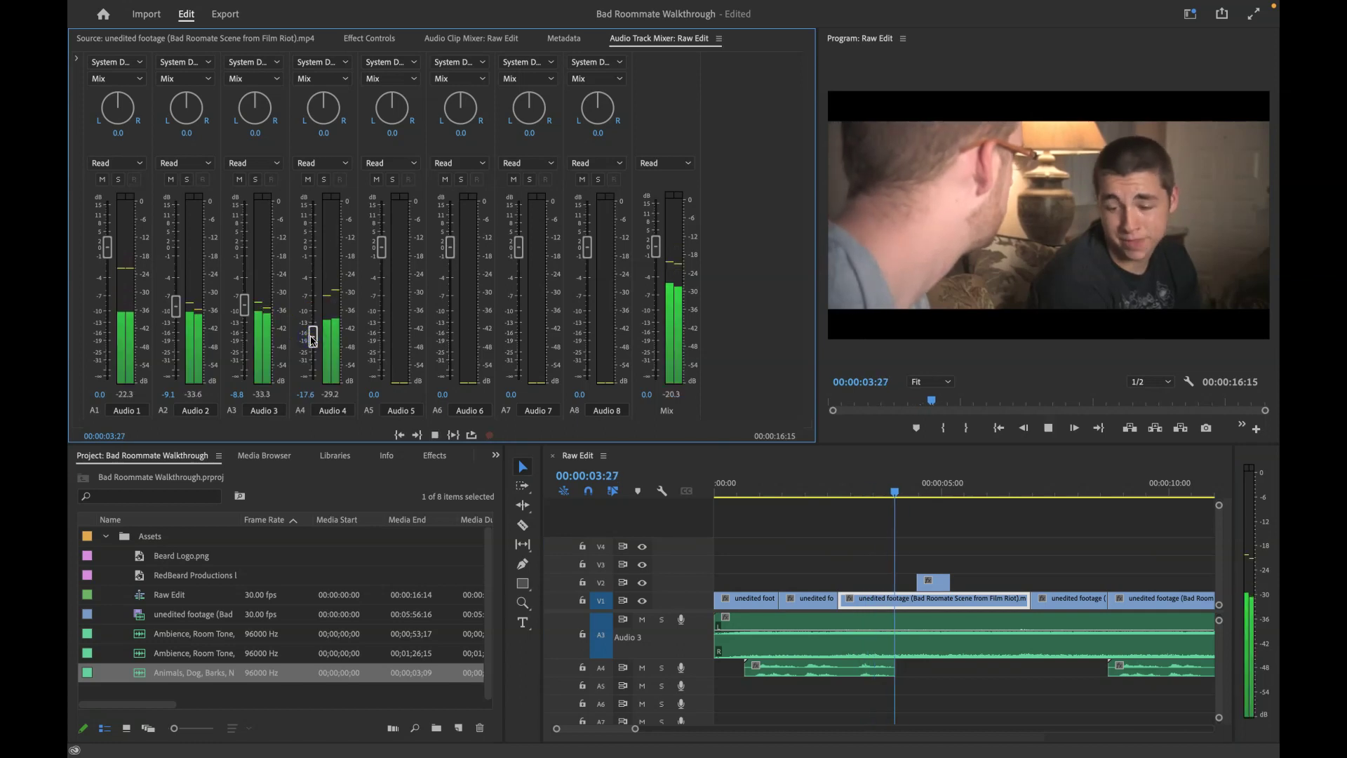
{"action": "left_click_drag", "start_coordinate": [313, 340], "coordinate": [314, 351]}
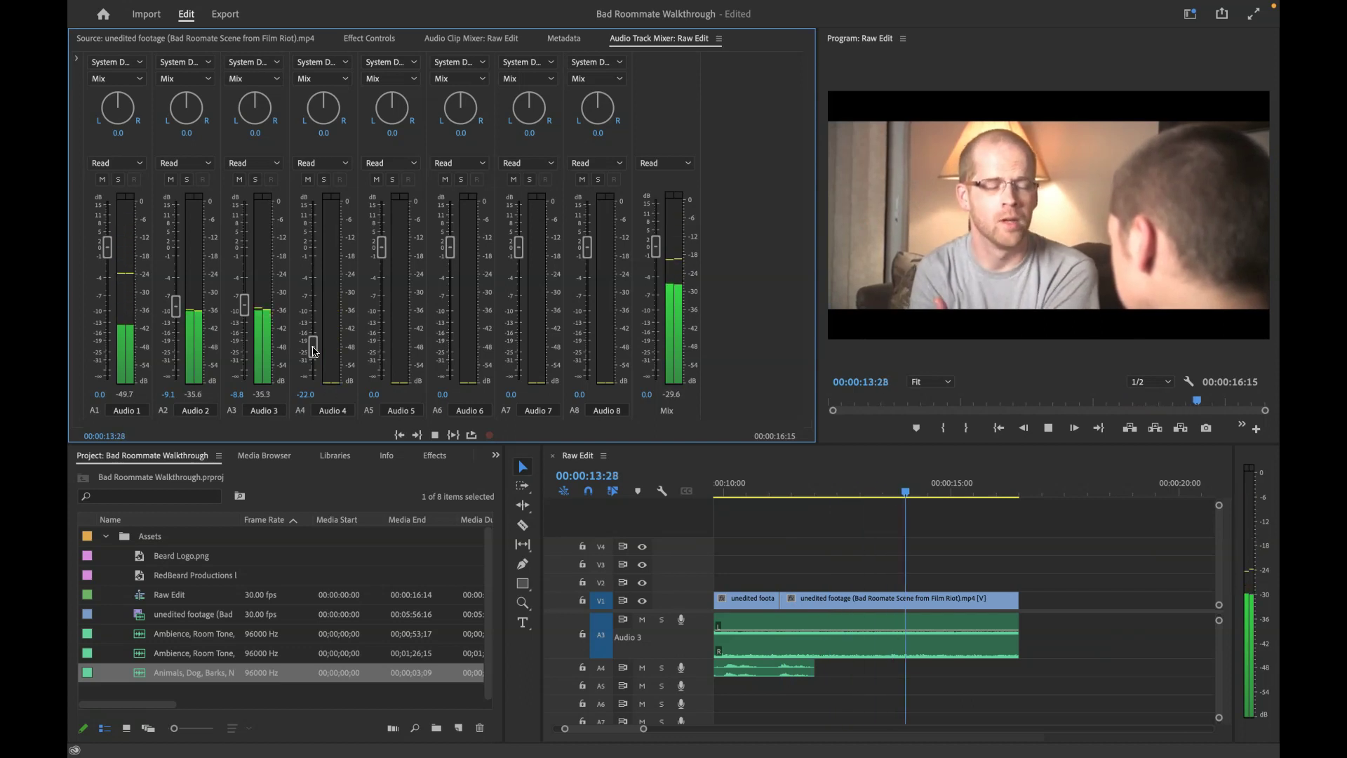
{"action": "key", "text": "space"}
{"action": "left_click", "coordinate": [420, 351]}
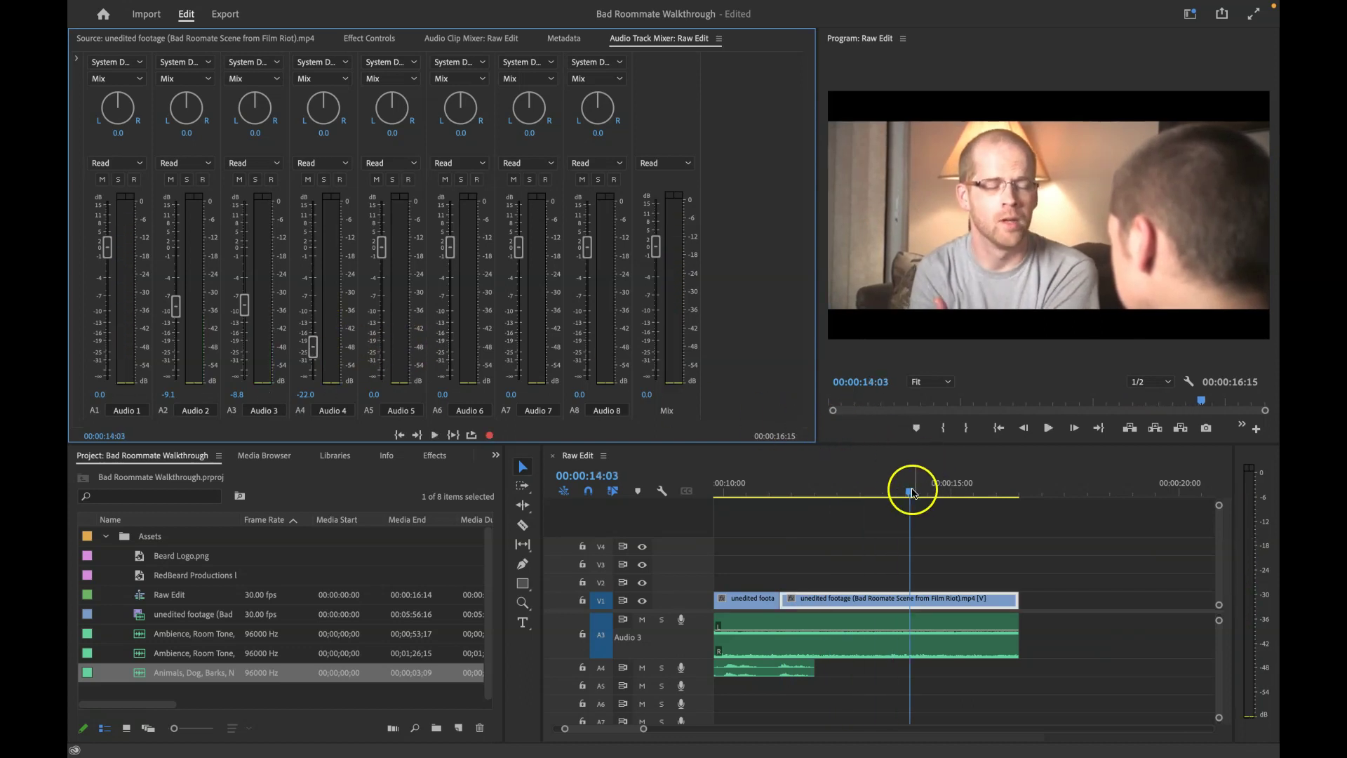
Step: Switch to Soundly and browse its list of sound collections
{"action": "left_click_drag", "start_coordinate": [909, 493], "coordinate": [716, 494]}
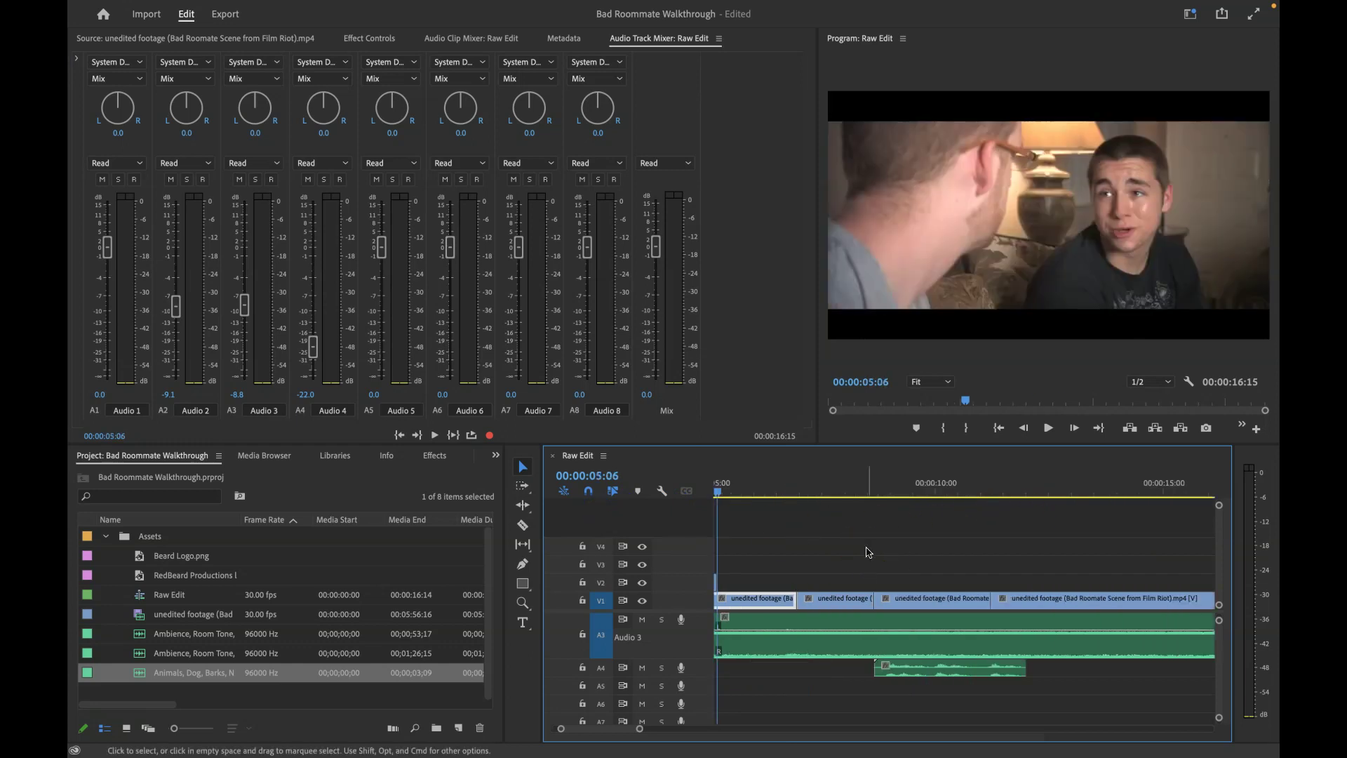
{"action": "key", "text": "super+Tab"}
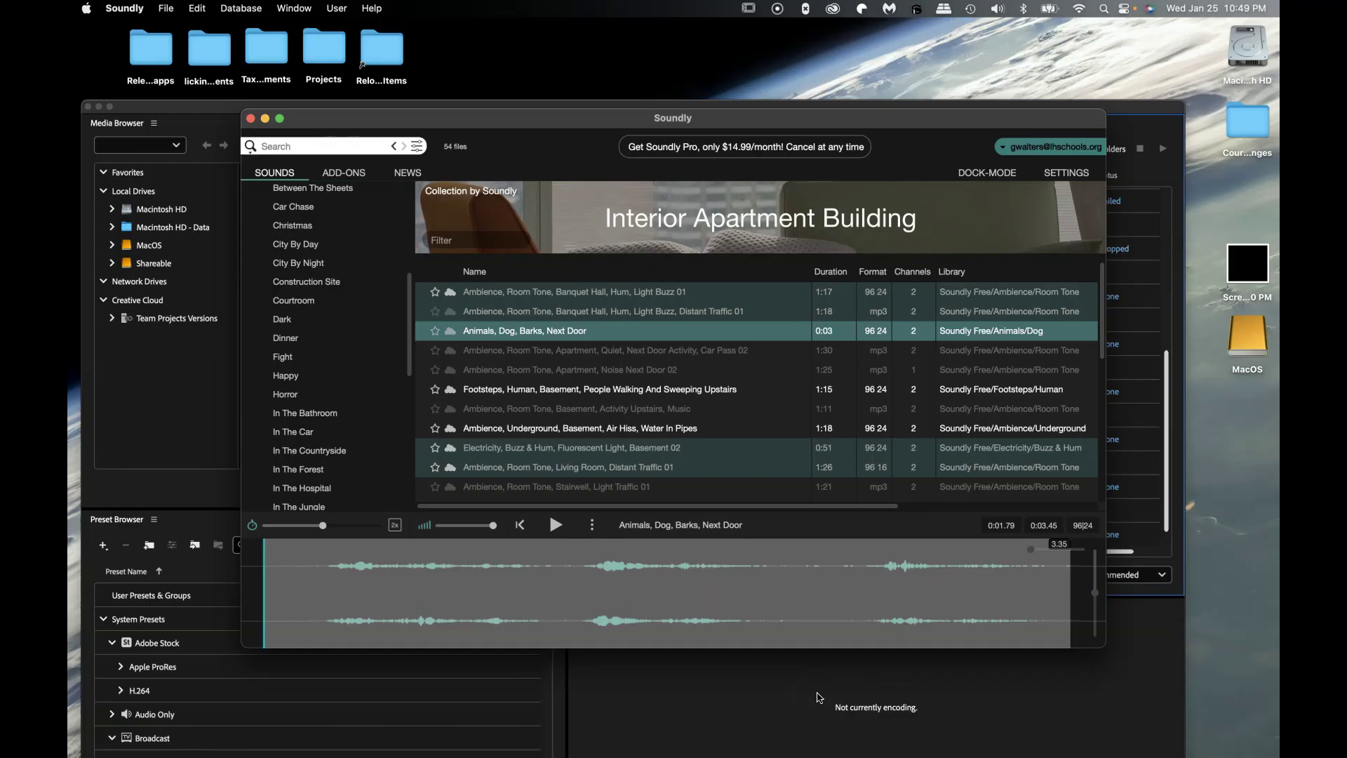
{"action": "scroll", "coordinate": [337, 323], "scroll_direction": "down", "scroll_amount": 3}
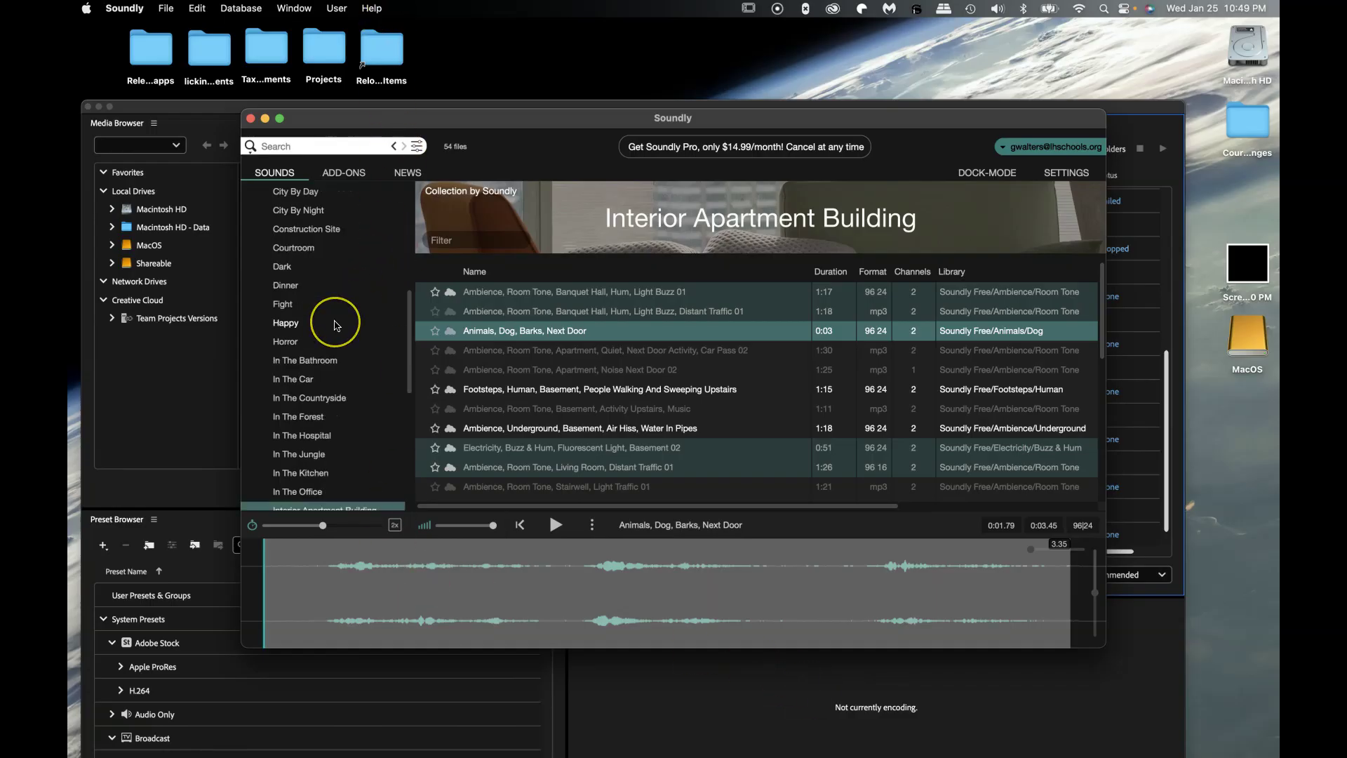
{"action": "scroll", "coordinate": [336, 324], "scroll_direction": "down", "scroll_amount": 5}
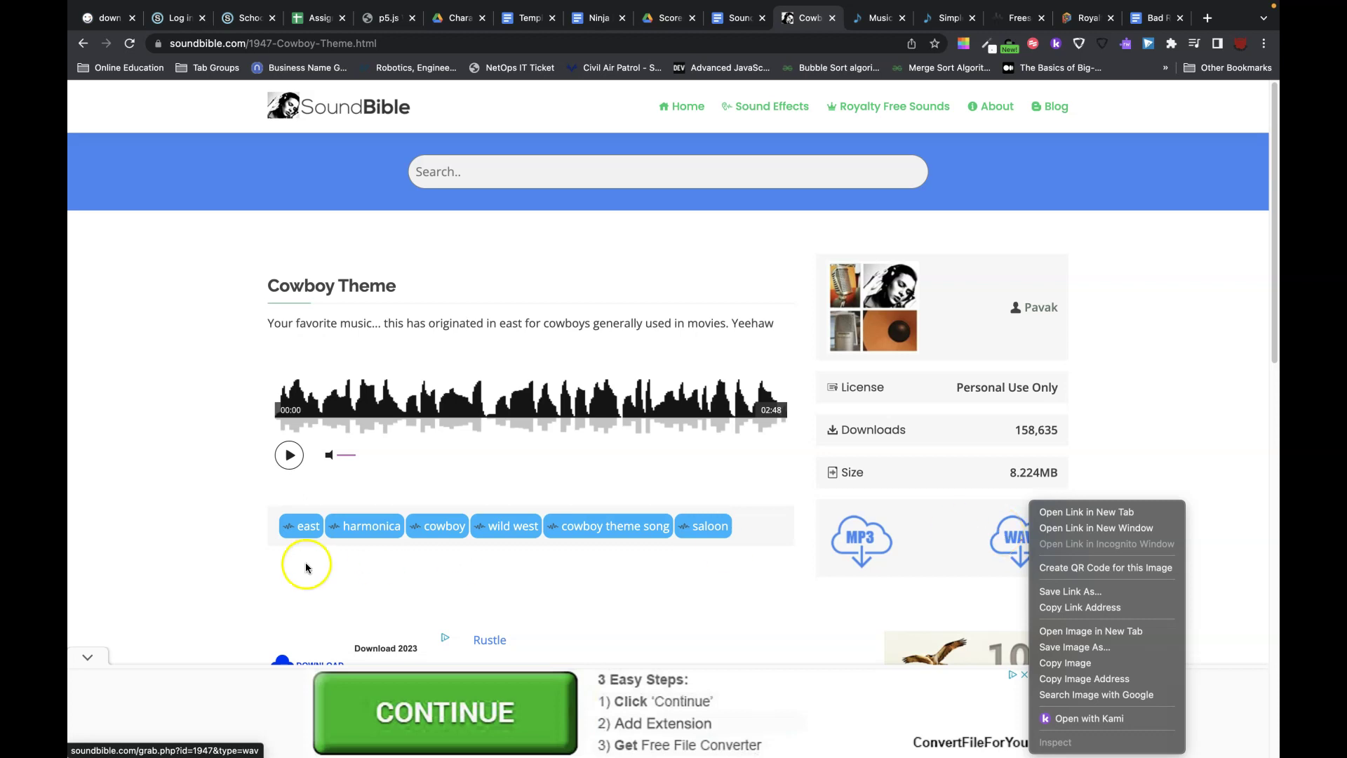
Step: Preview the opening seconds of the Cowboy Theme track on SoundBible and try its WAV download link
{"action": "key", "text": "Escape"}
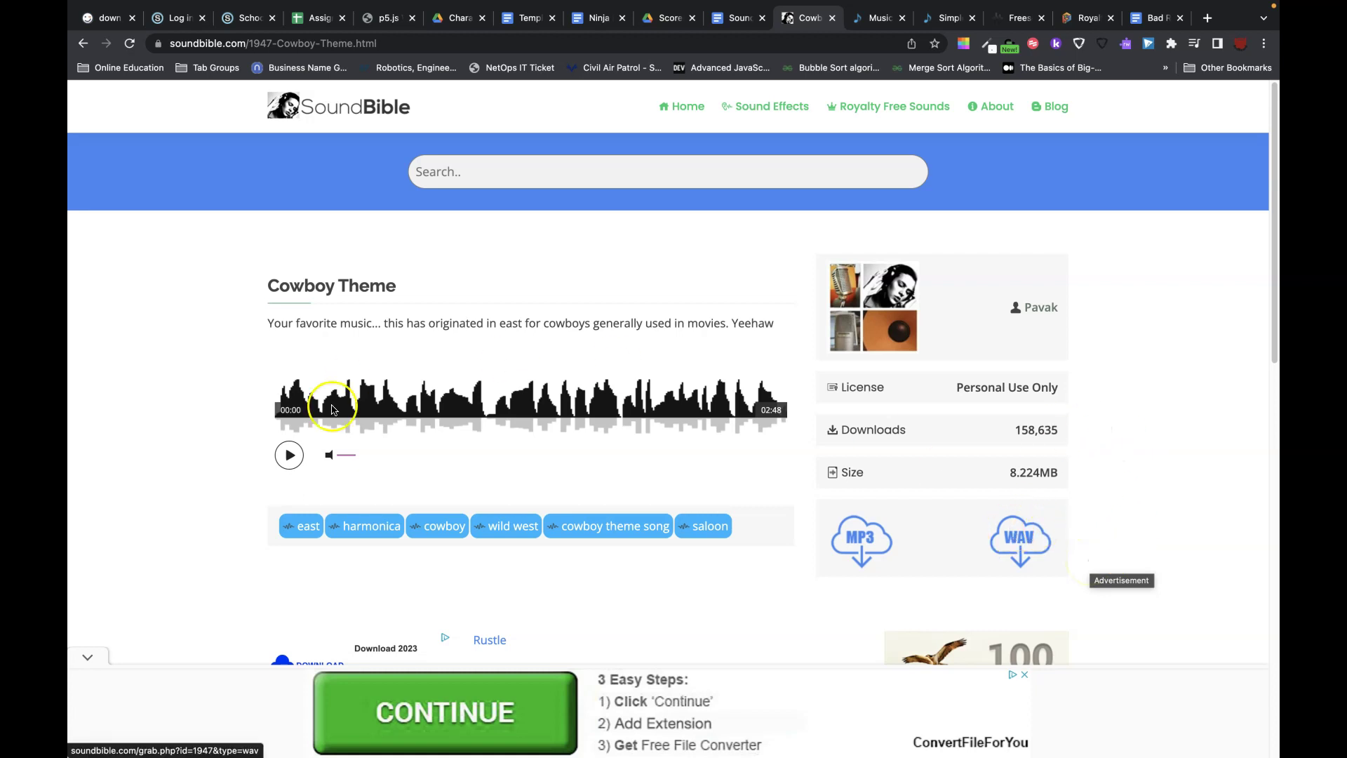
{"action": "left_click", "coordinate": [293, 457]}
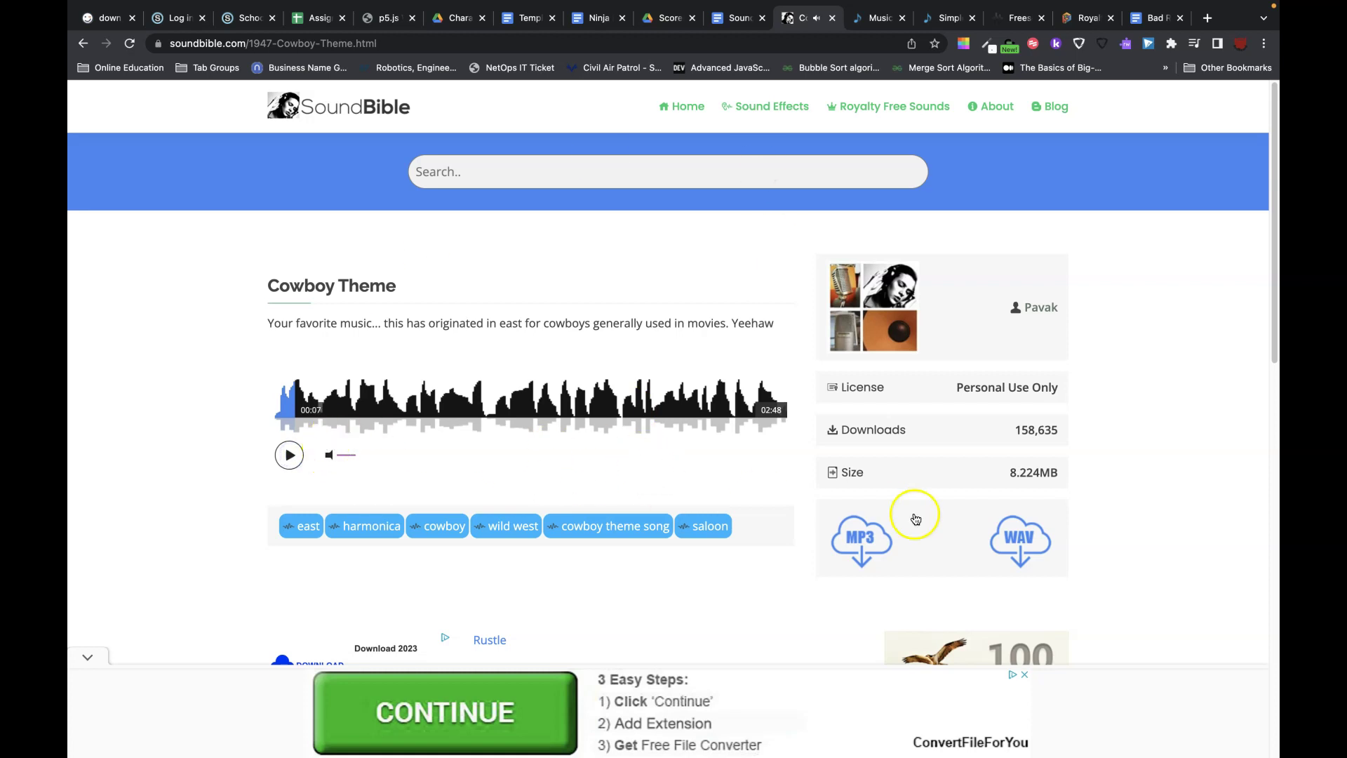
{"action": "left_click", "coordinate": [1021, 537]}
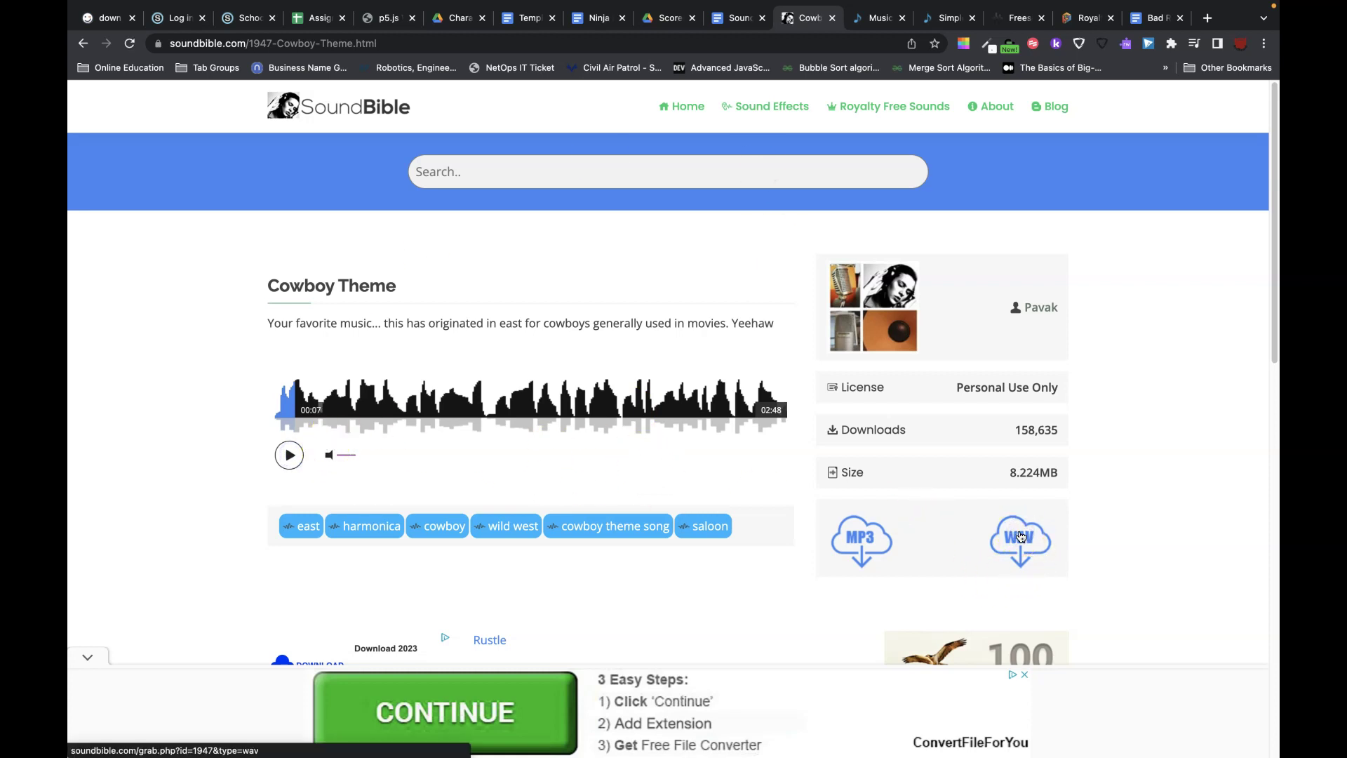
{"action": "left_click", "coordinate": [1015, 552]}
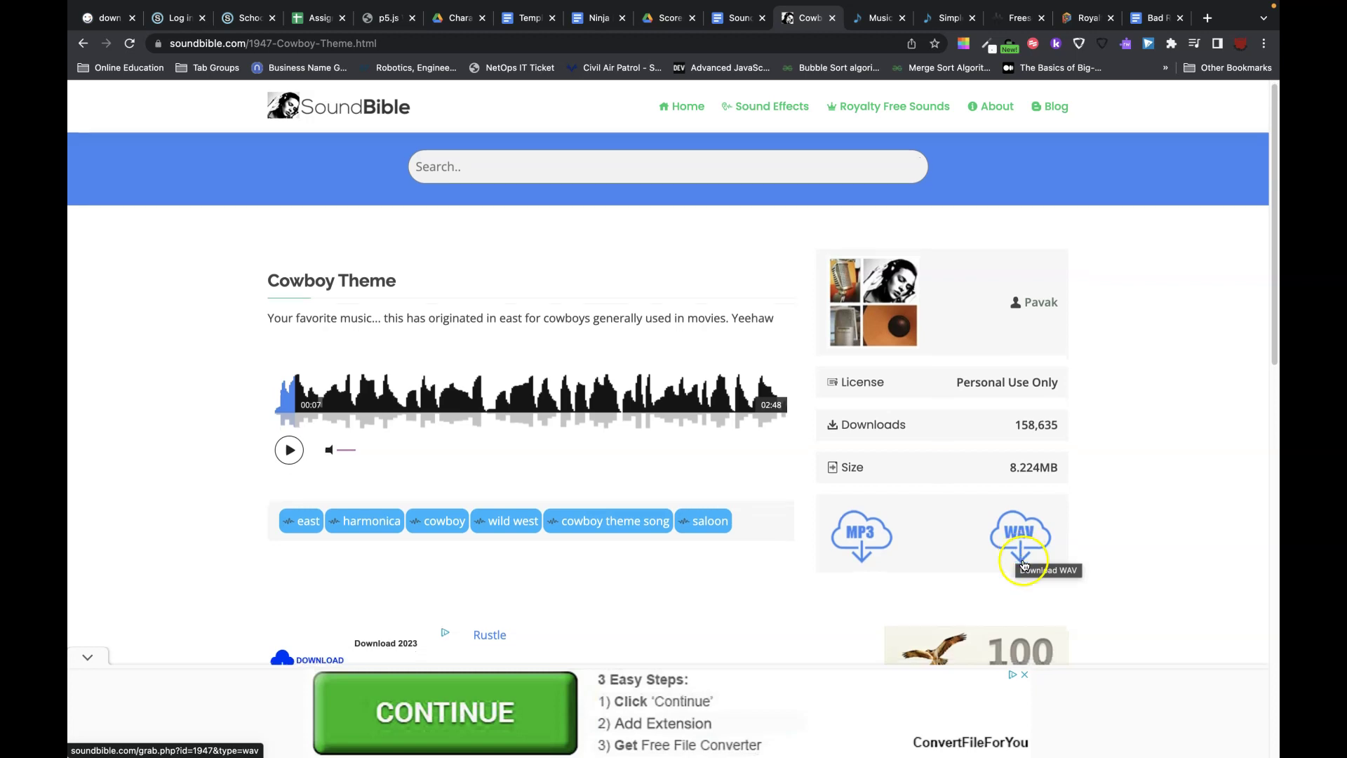
{"action": "left_click", "coordinate": [1055, 541]}
{"action": "left_click", "coordinate": [1115, 561]}
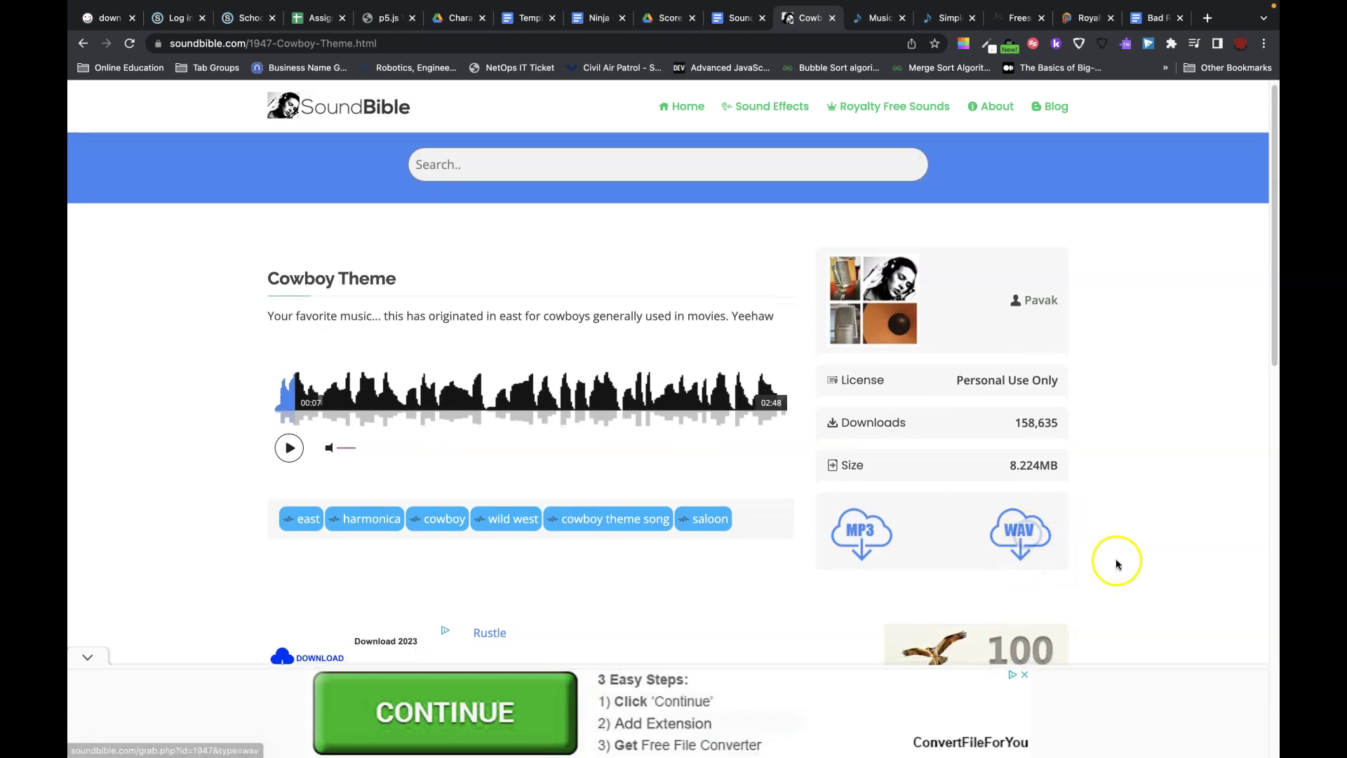
{"action": "right_click", "coordinate": [1036, 502]}
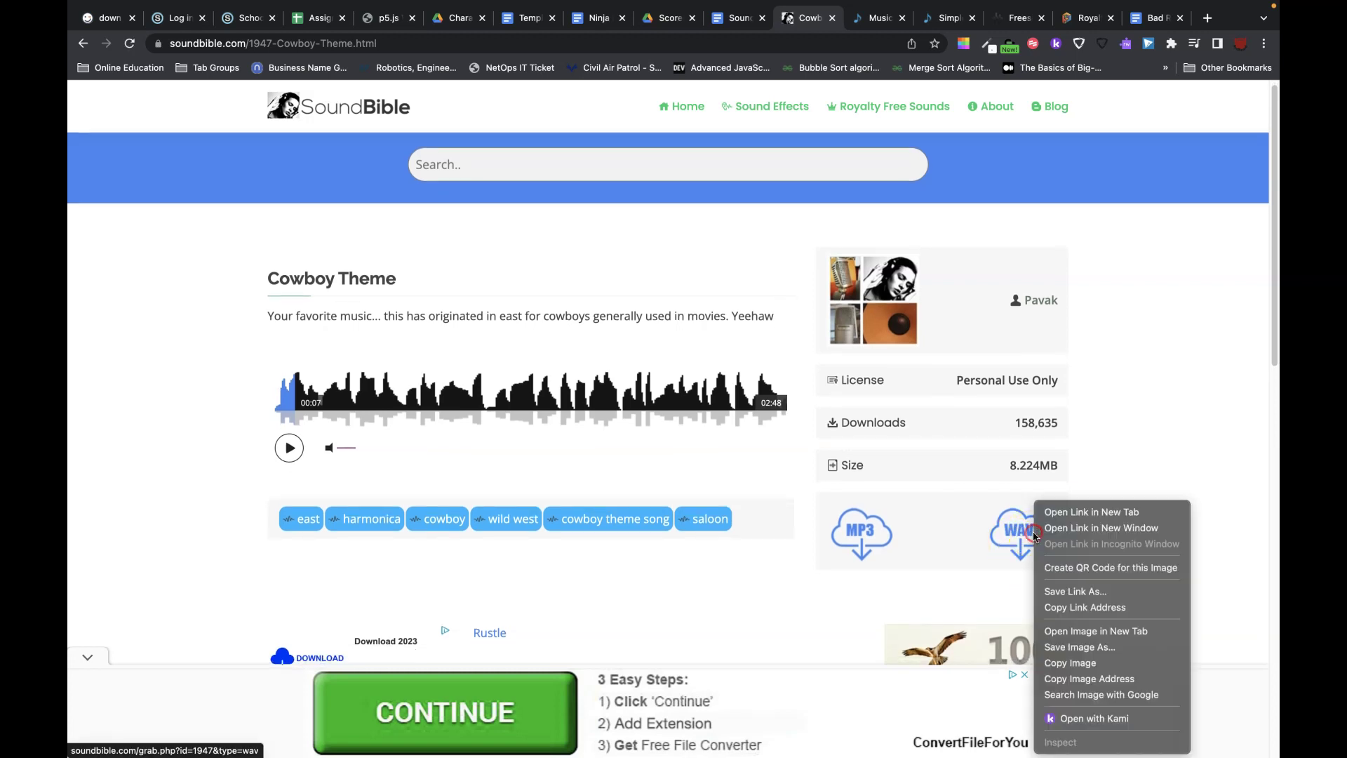
{"action": "left_click", "coordinate": [1082, 649]}
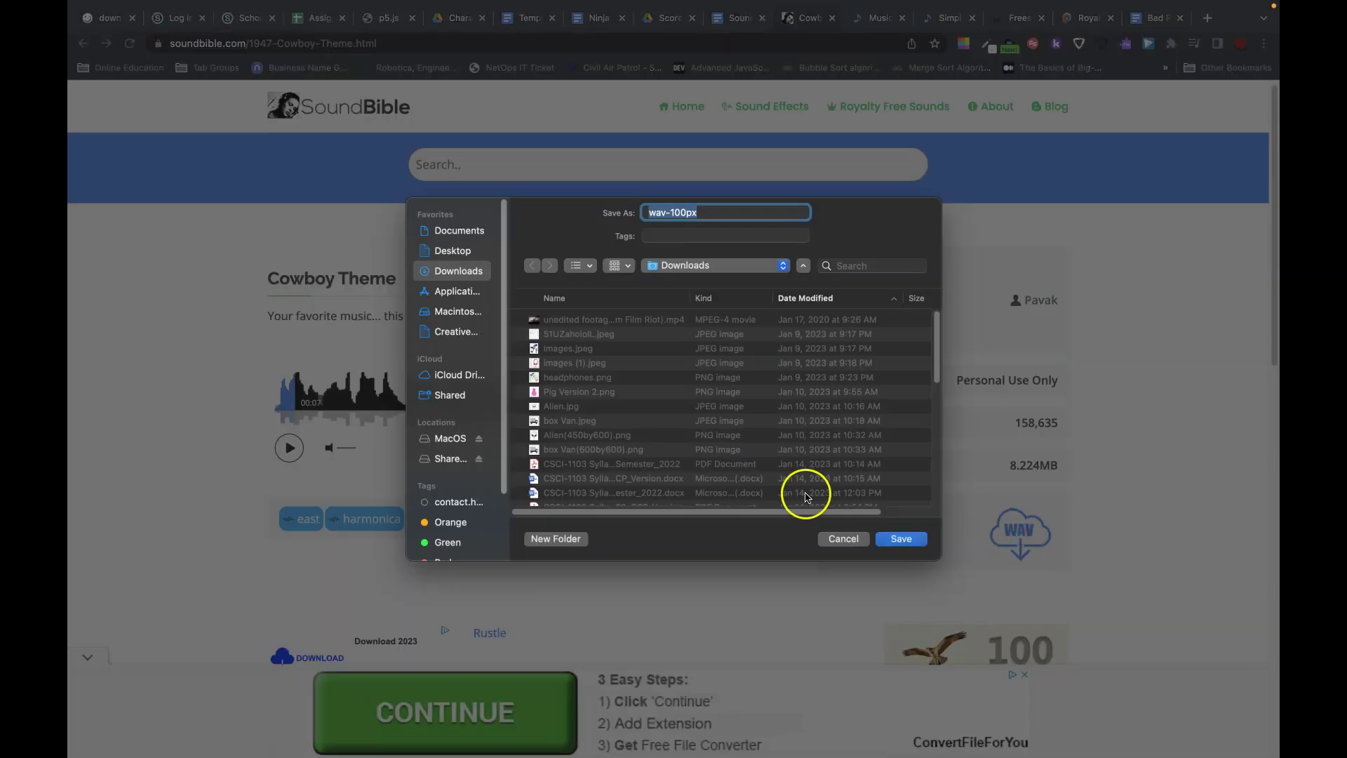
{"action": "left_click", "coordinate": [845, 539]}
Step: Start saving the Cowboy Theme WAV link's file and choose the Bad Roommate Walkthrough project's Assets folder on the Shareable drive
{"action": "right_click", "coordinate": [1017, 533]}
{"action": "left_click", "coordinate": [1056, 593]}
{"action": "left_click", "coordinate": [1057, 593]}
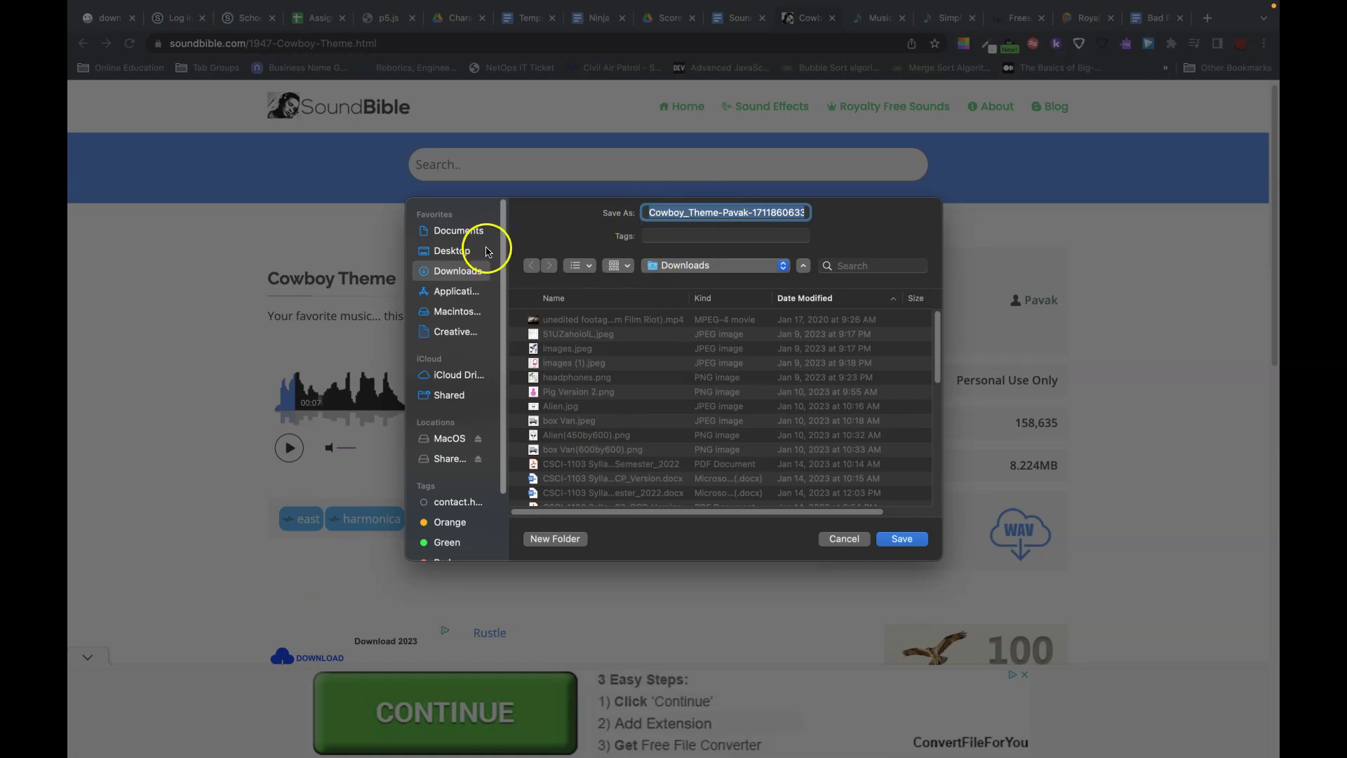
{"action": "left_click", "coordinate": [449, 458]}
{"action": "left_click", "coordinate": [523, 320]}
{"action": "left_click", "coordinate": [566, 350]}
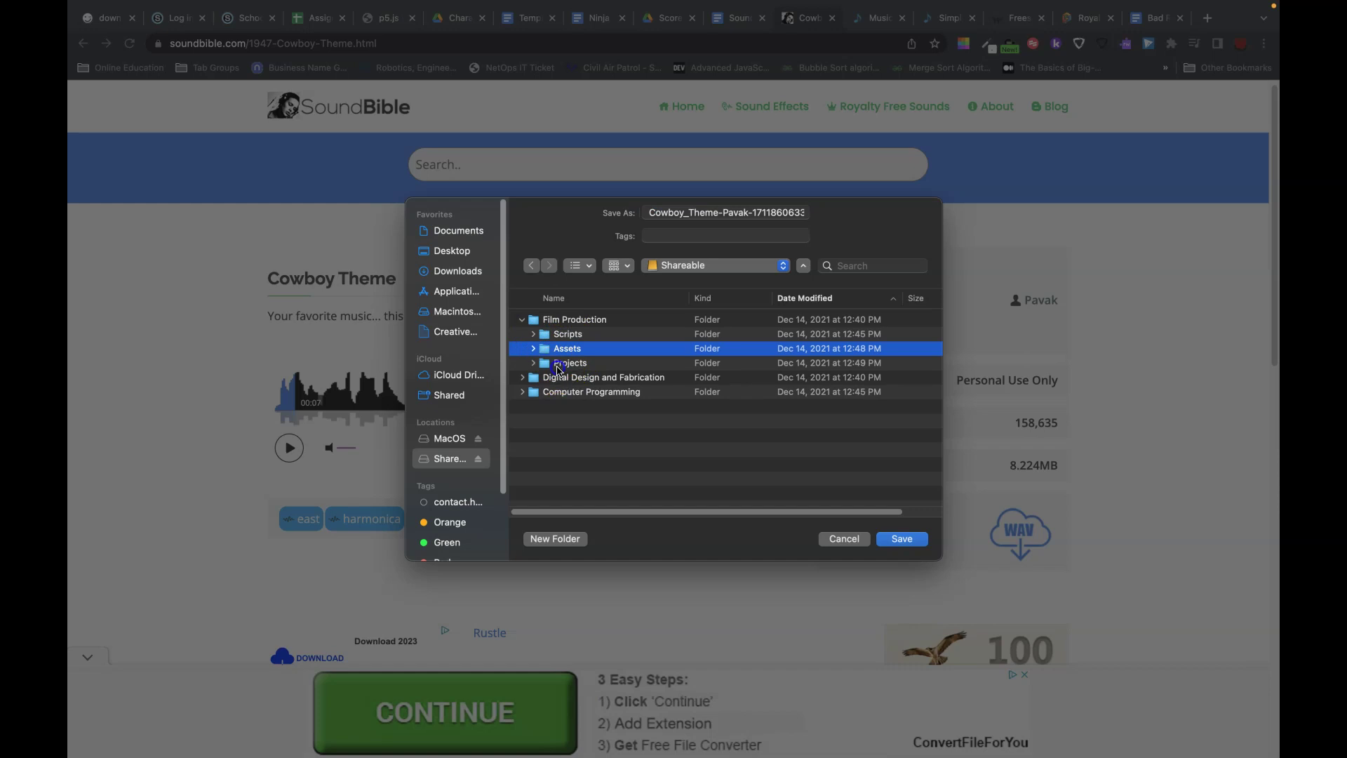
{"action": "double_click", "coordinate": [558, 364]}
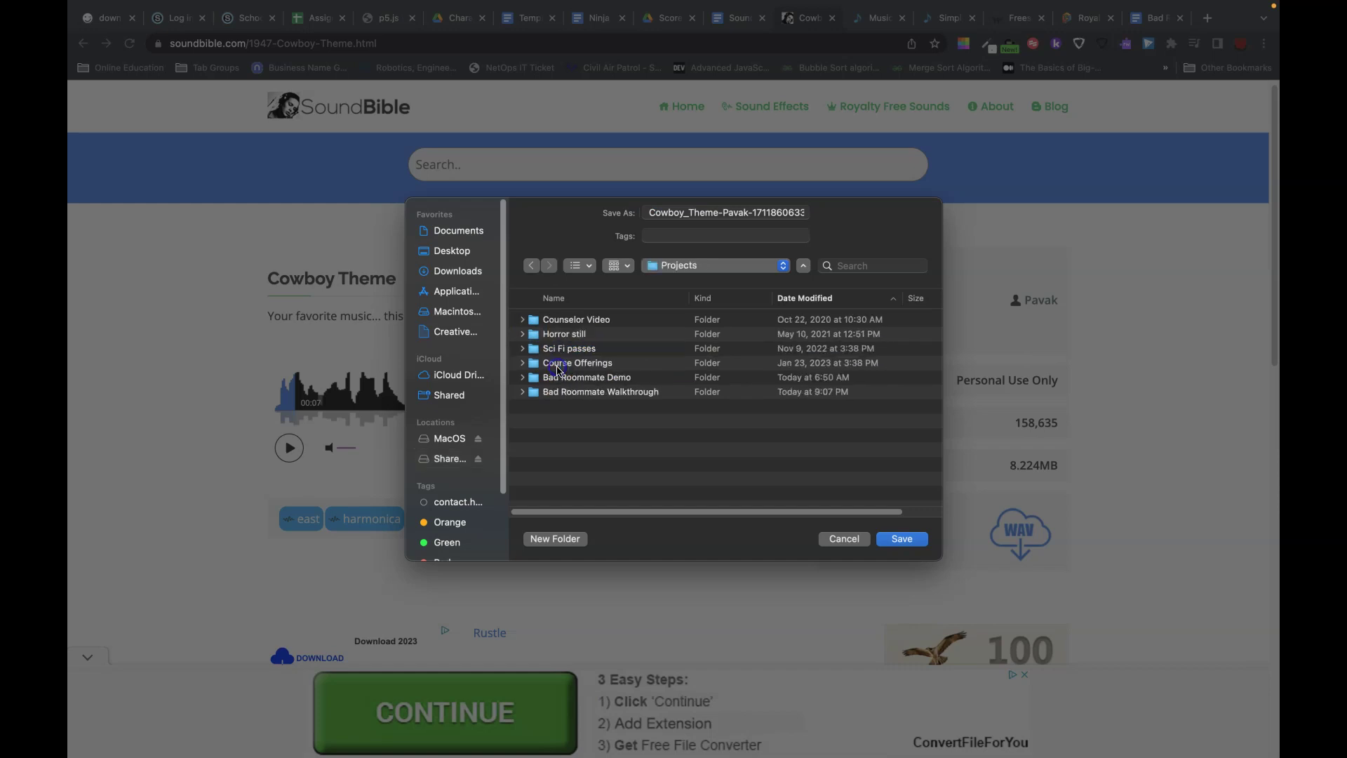
{"action": "left_click", "coordinate": [523, 392]}
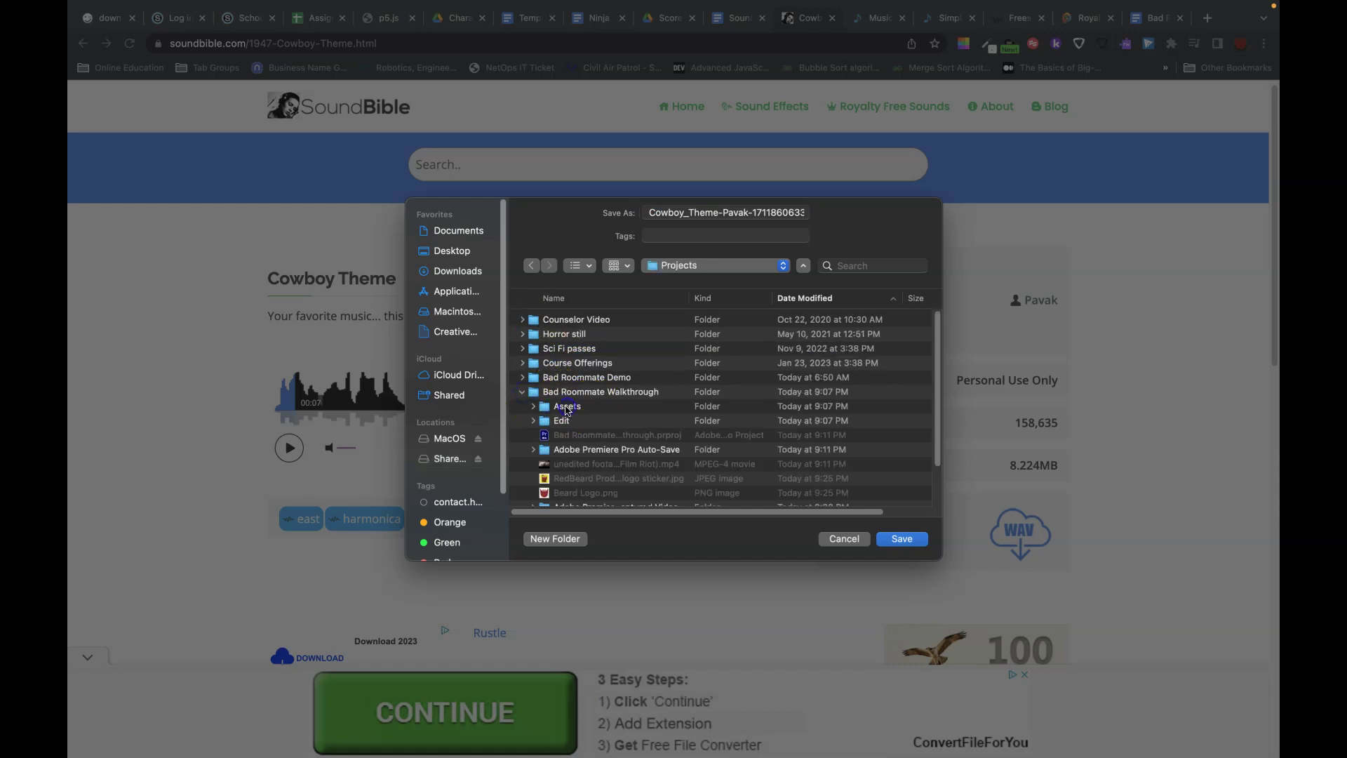
{"action": "left_click", "coordinate": [568, 408]}
{"action": "left_click", "coordinate": [535, 408]}
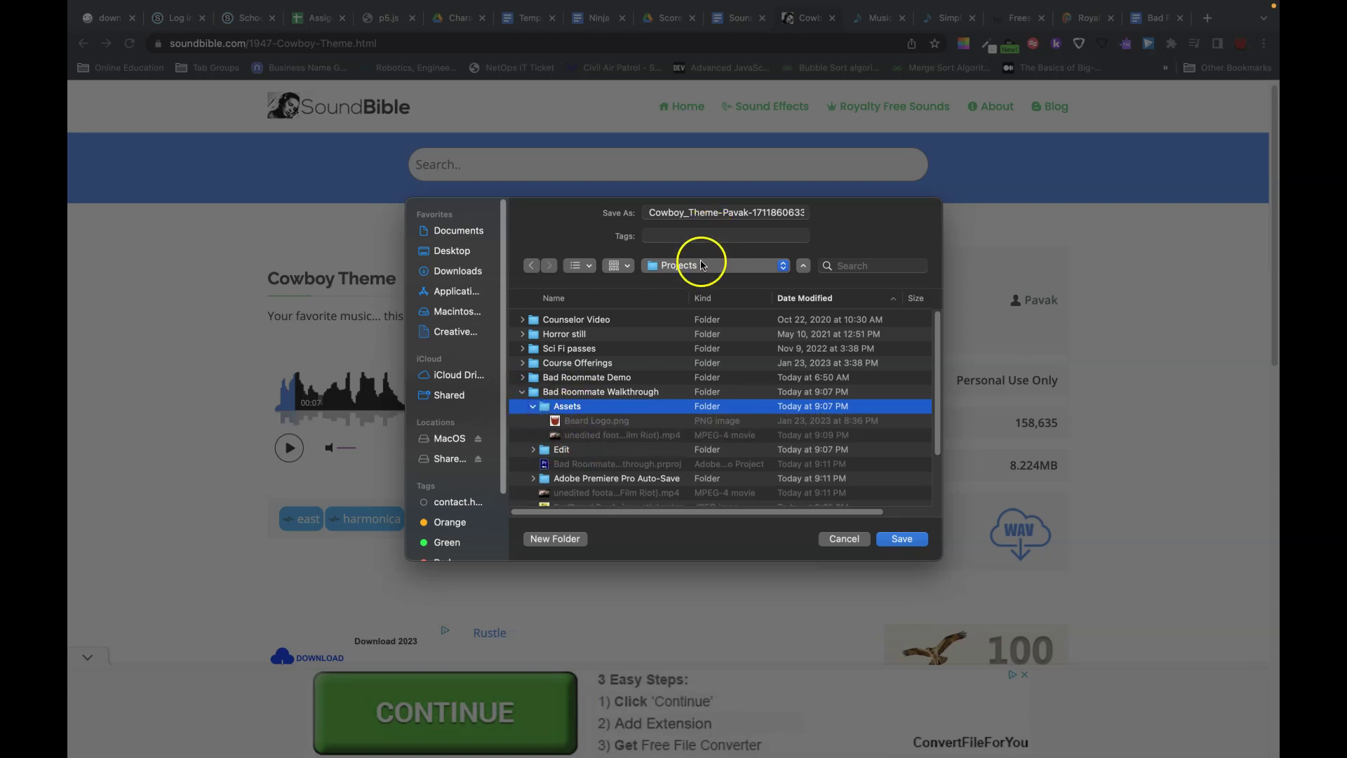
Step: Shorten the file name to Cowboy_Theme, save it in the Assets folder and keep the flagged download
{"action": "left_click_drag", "start_coordinate": [726, 209], "coordinate": [817, 208]}
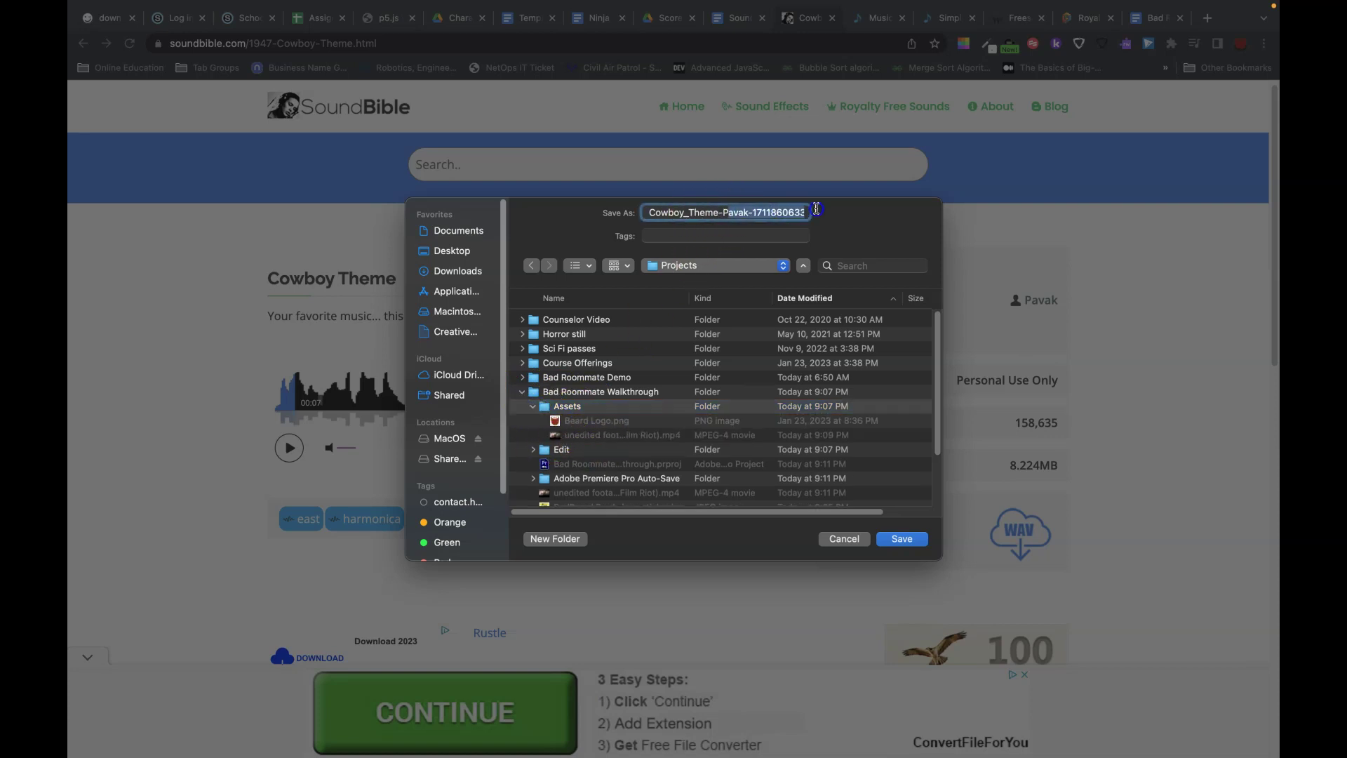
{"action": "key", "text": "BackSpace"}
{"action": "key", "text": "BackSpace"}
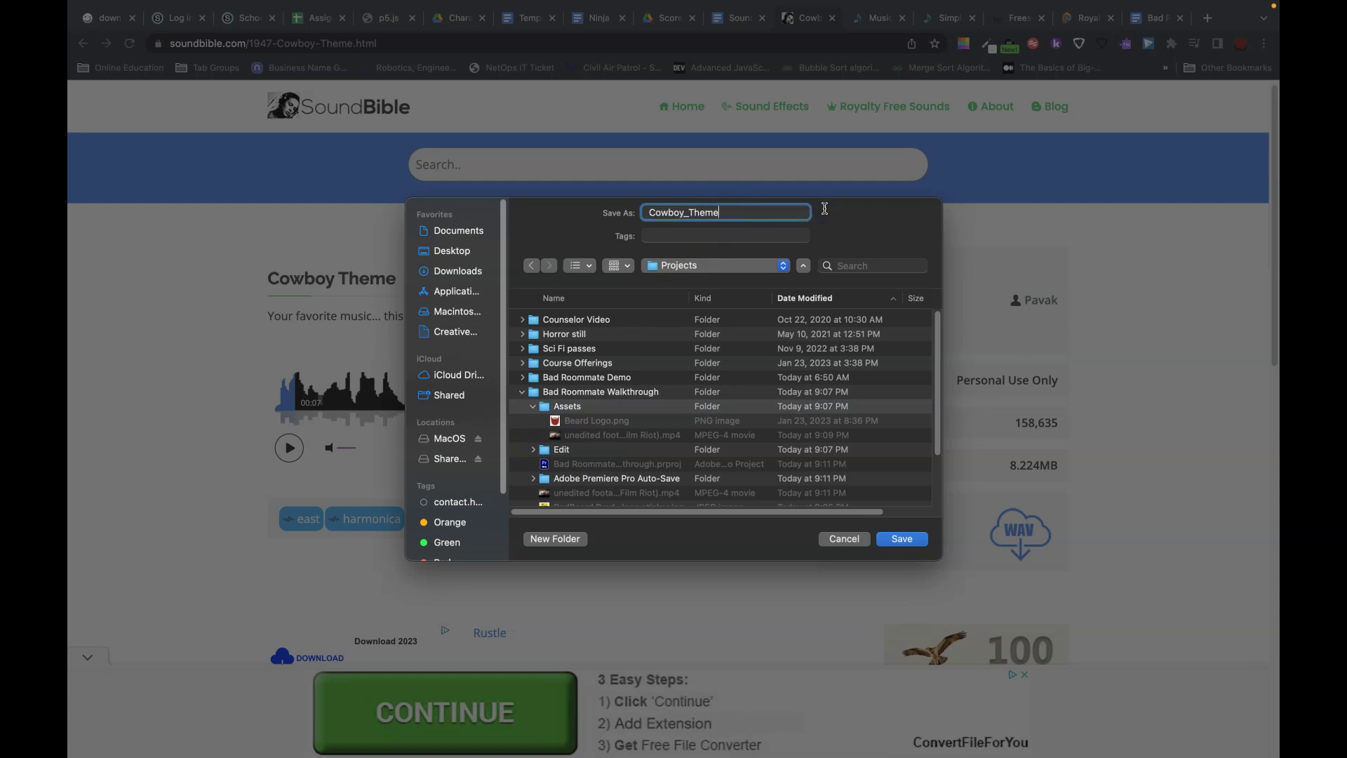
{"action": "left_click", "coordinate": [905, 541]}
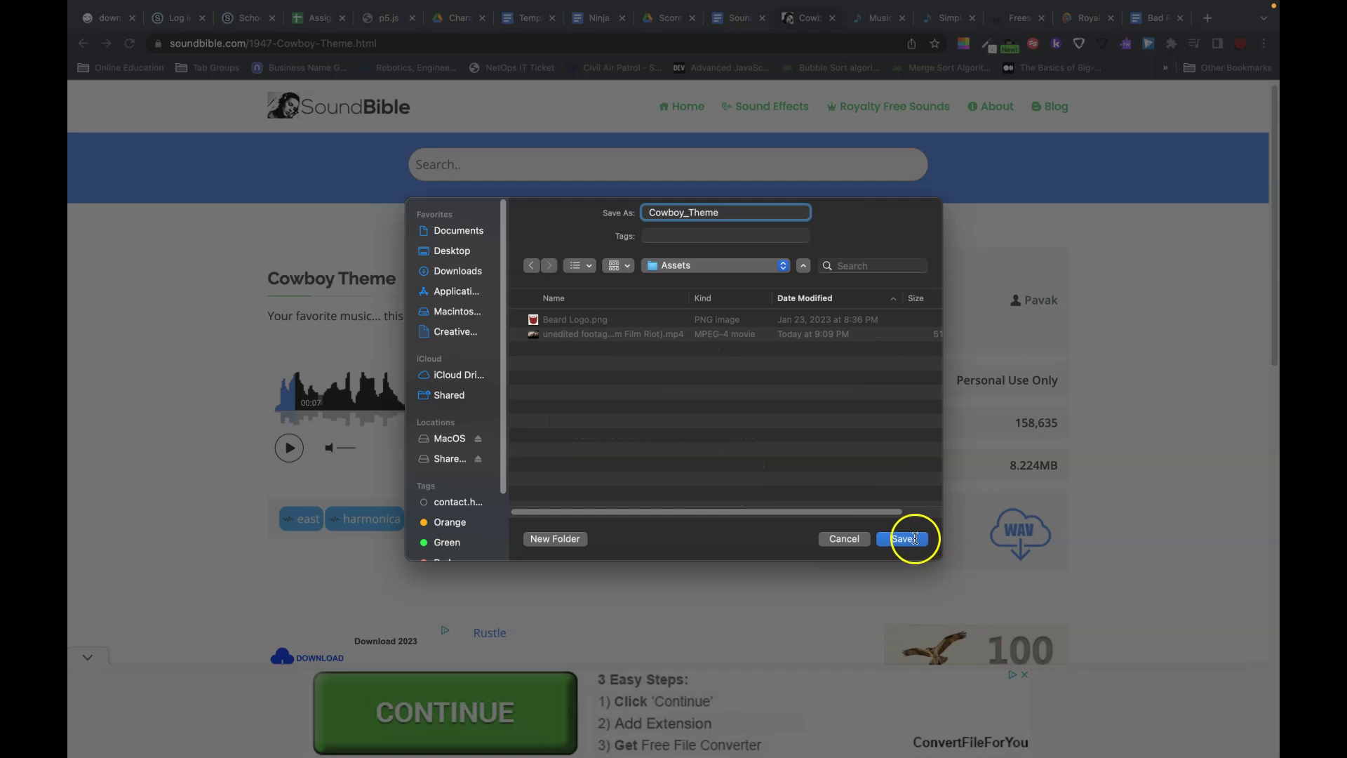
{"action": "left_click", "coordinate": [914, 539]}
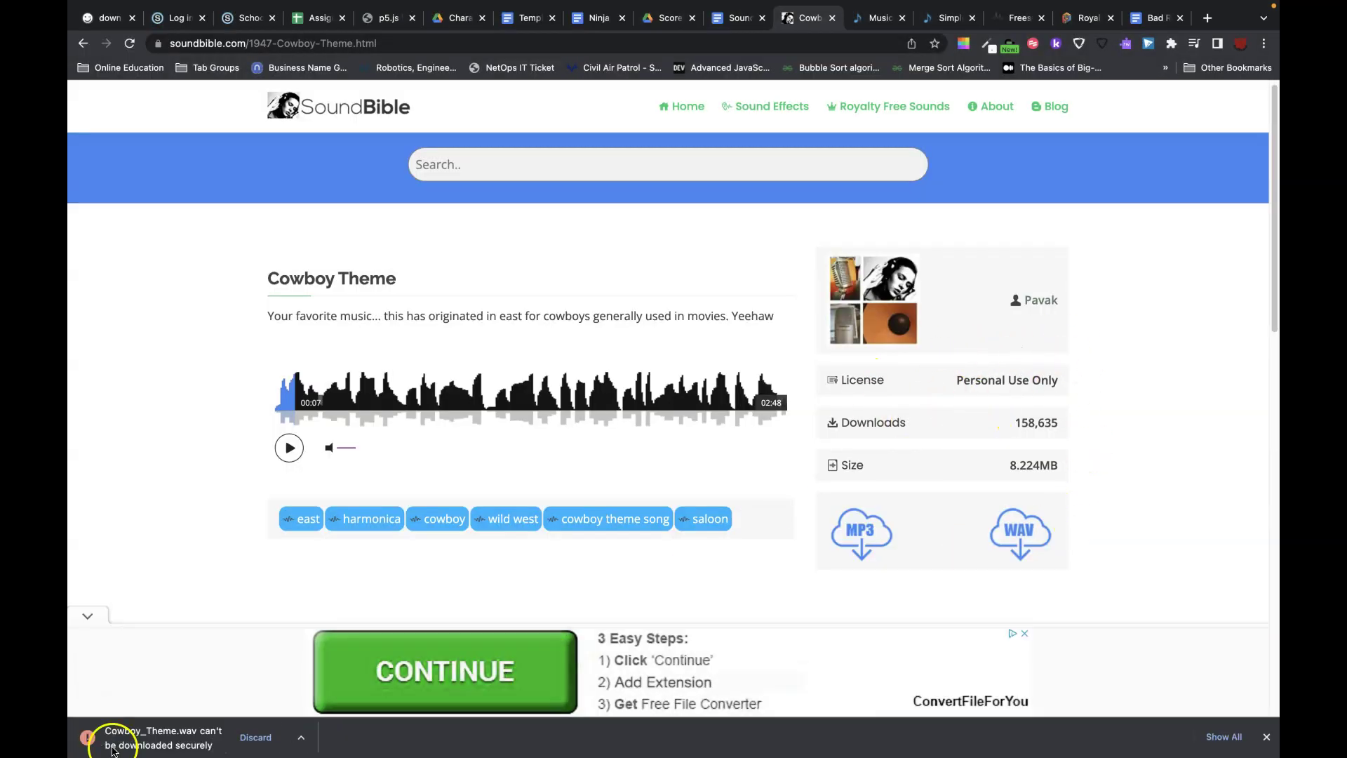
{"action": "left_click", "coordinate": [312, 739]}
{"action": "left_click", "coordinate": [328, 719]}
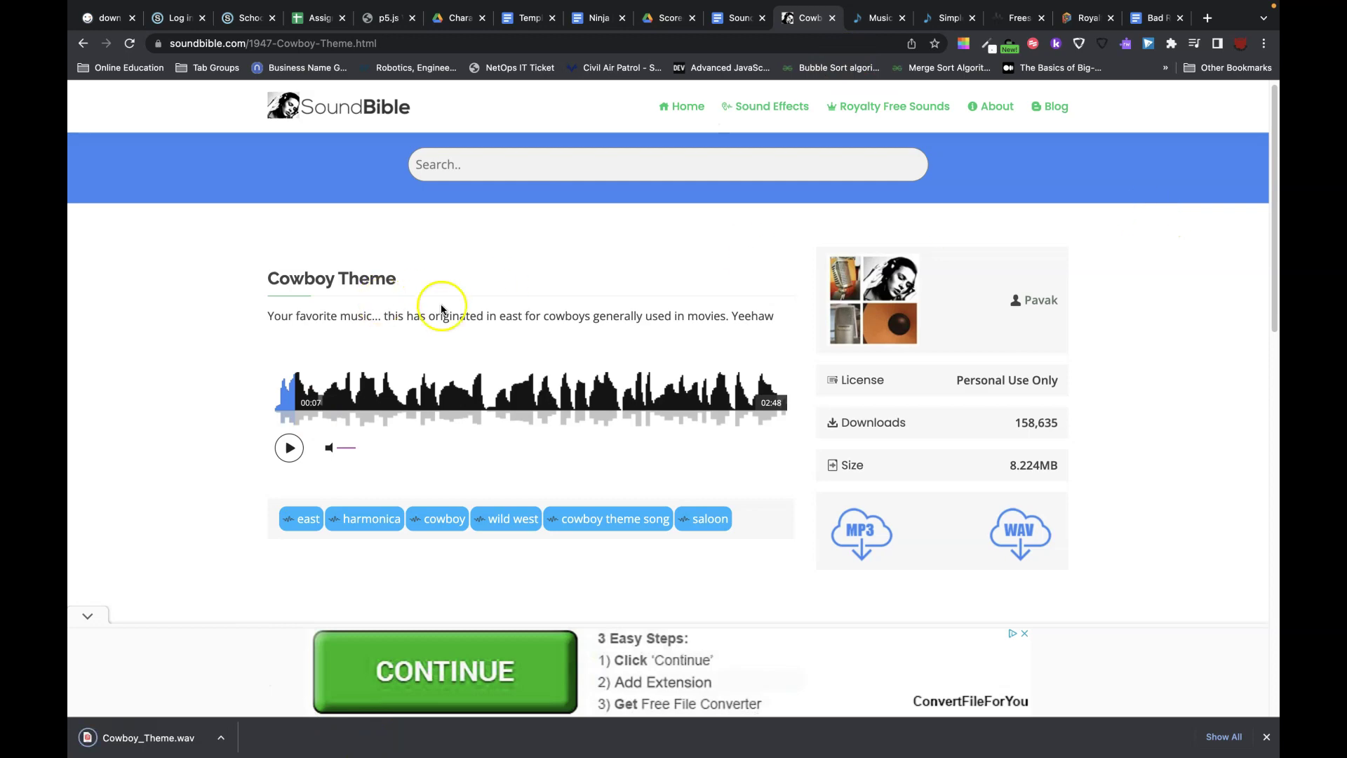
Step: Switch to Premiere Pro and import Cowboy_Theme.wav from the Assets folder of Bad Roommate Walkthrough on the Shareable drive
{"action": "key", "text": "super+Tab"}
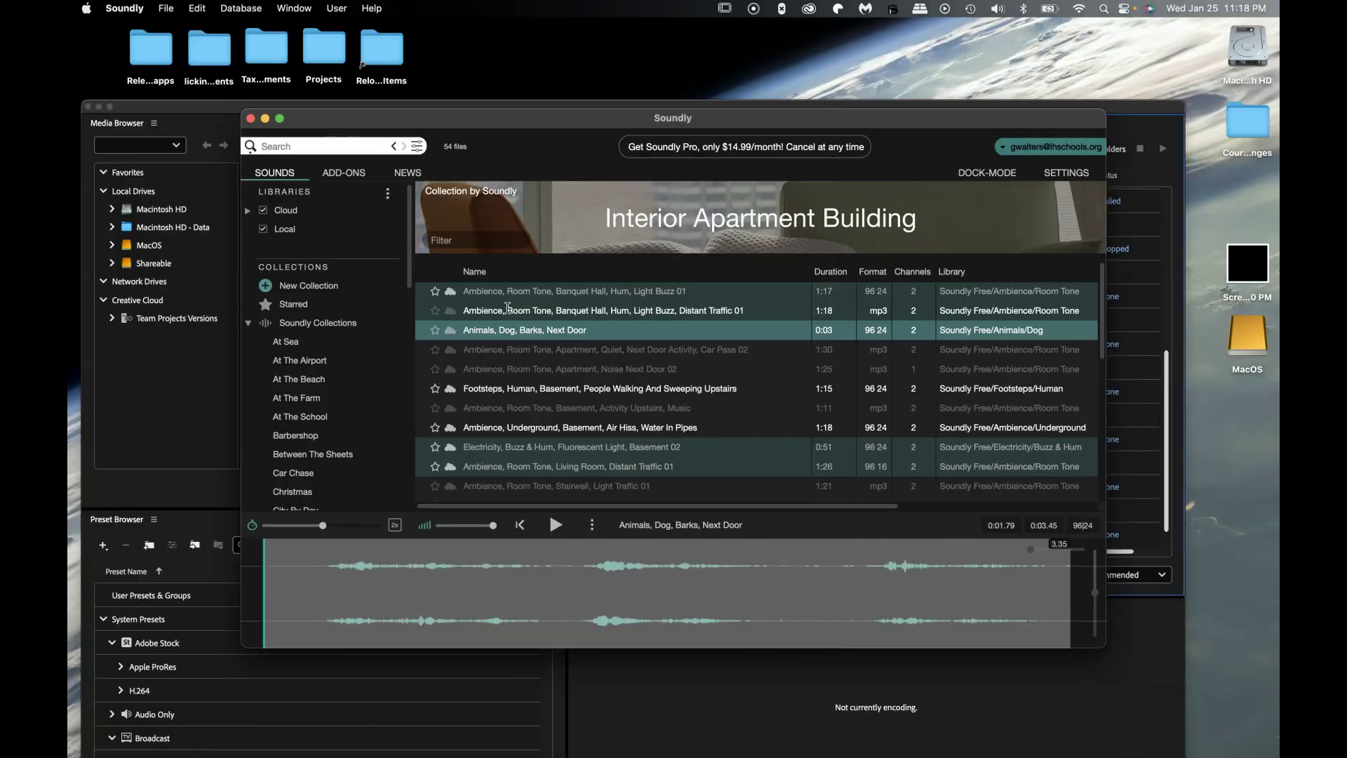
{"action": "key", "text": "super+Tab"}
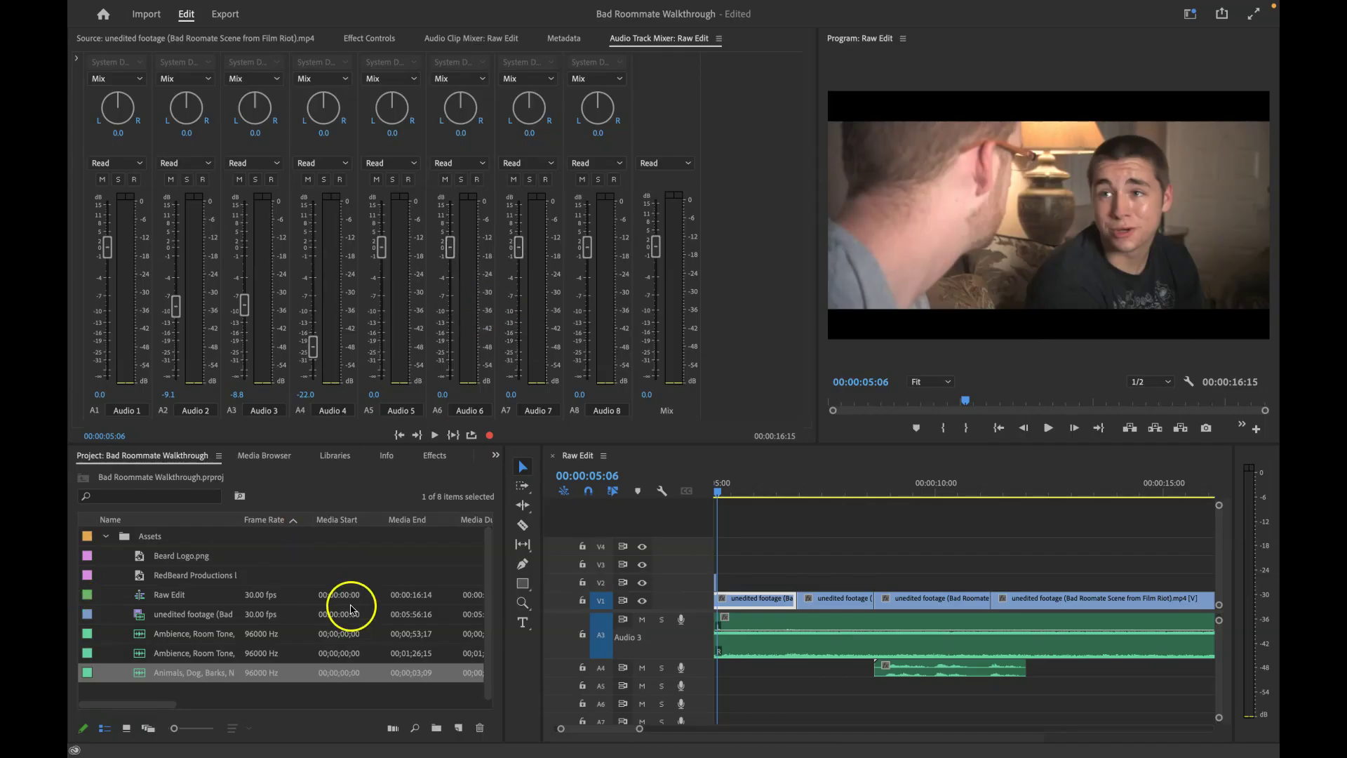
{"action": "left_click", "coordinate": [225, 697]}
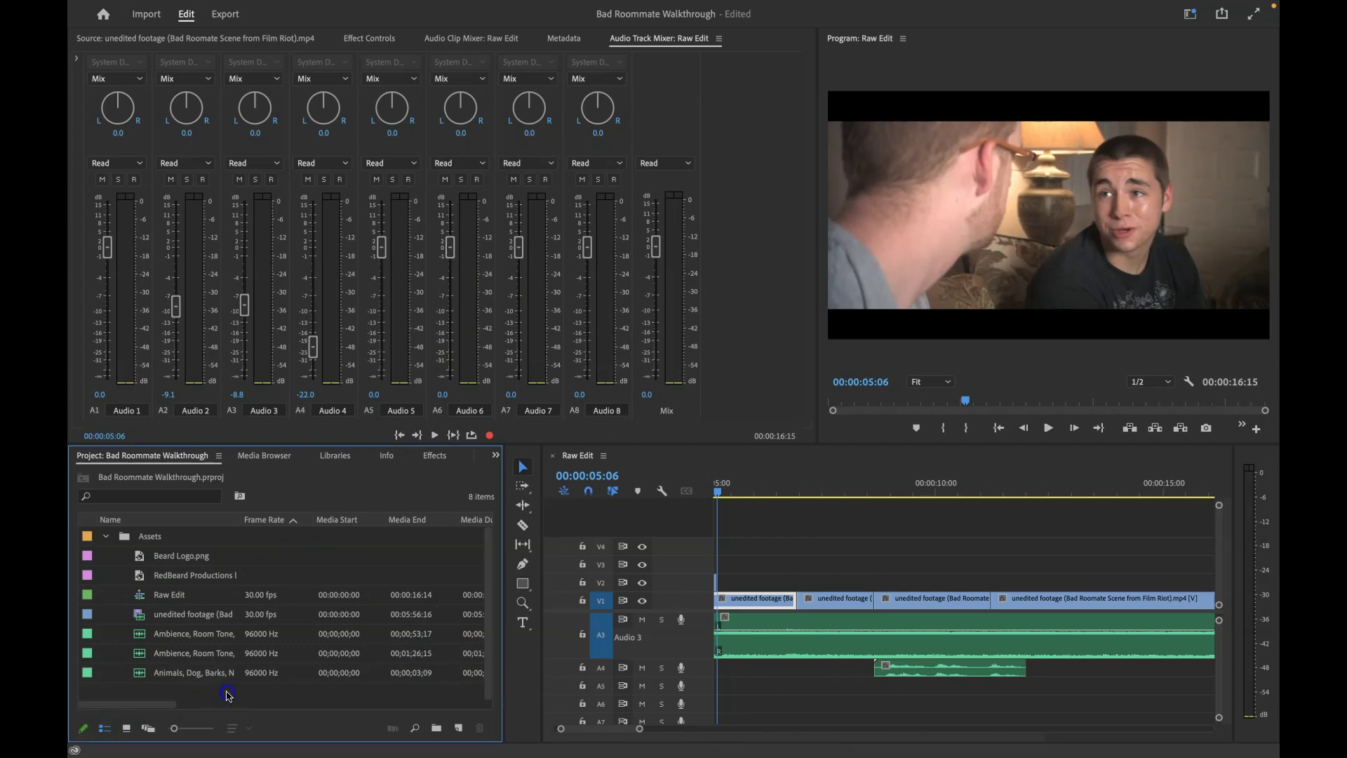
{"action": "double_click", "coordinate": [228, 697]}
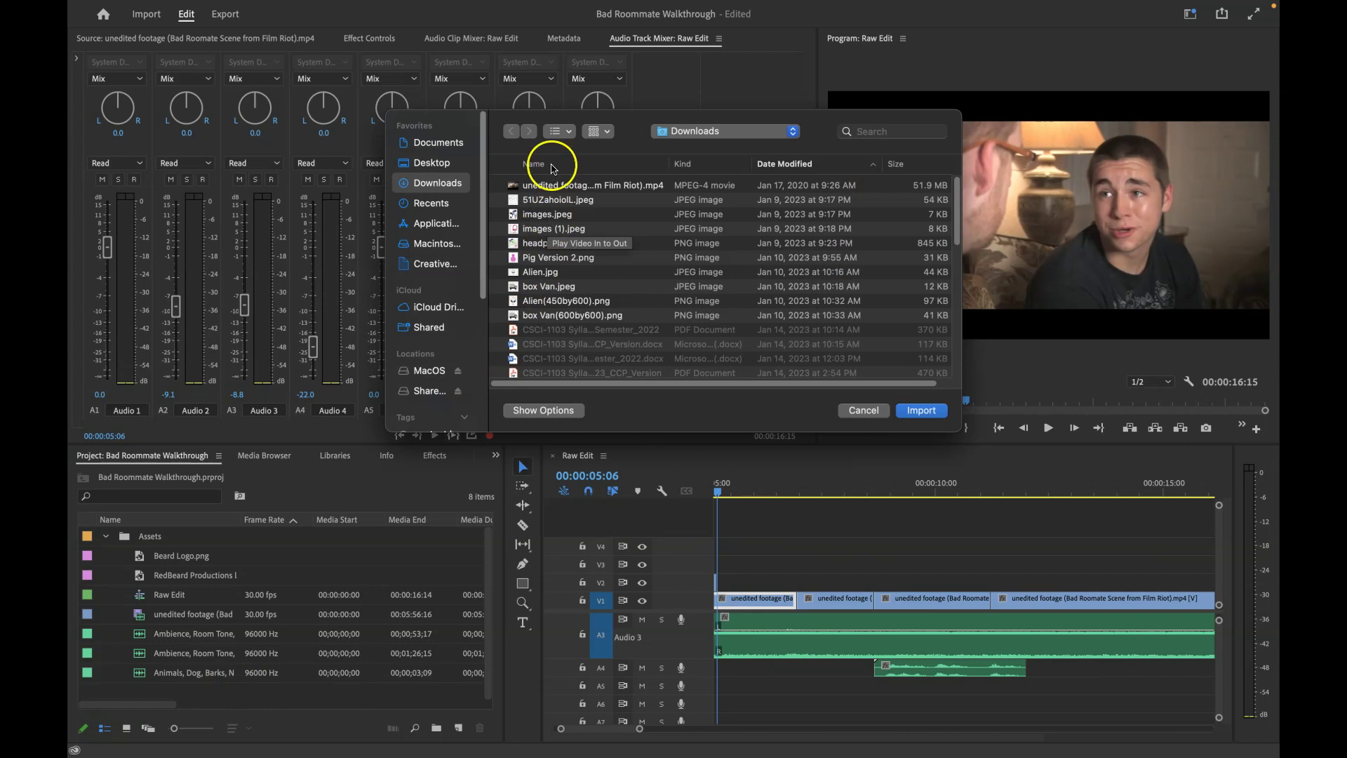
{"action": "left_click", "coordinate": [433, 202]}
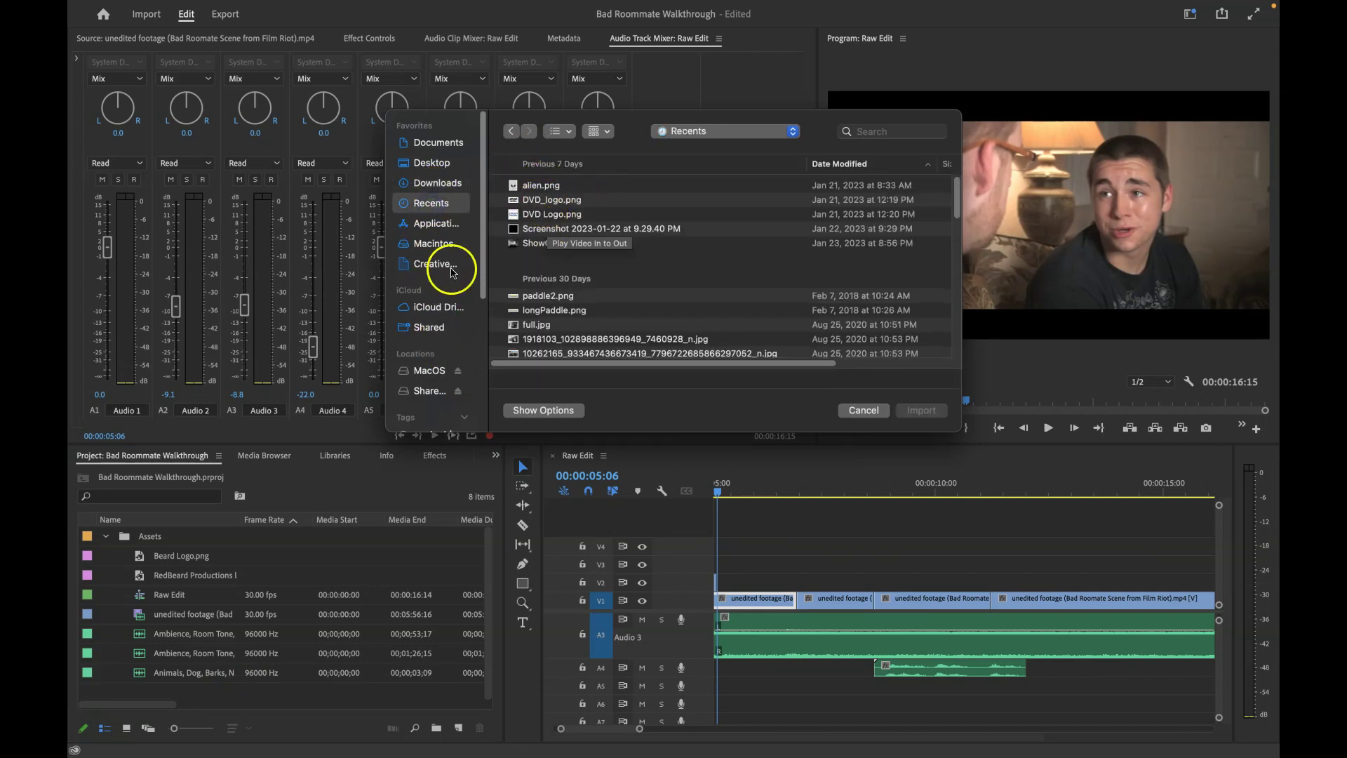
{"action": "left_click", "coordinate": [430, 393]}
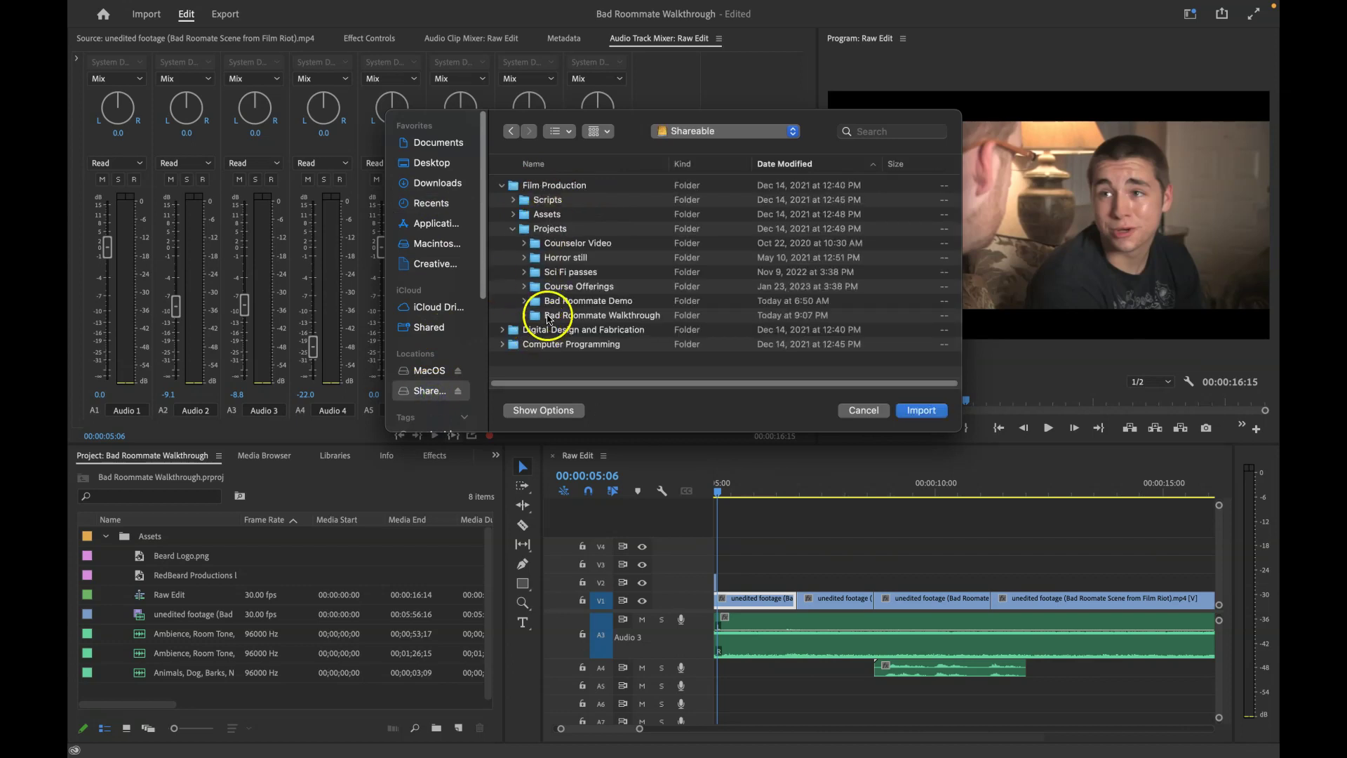
{"action": "left_click", "coordinate": [525, 316]}
{"action": "left_click", "coordinate": [536, 330]}
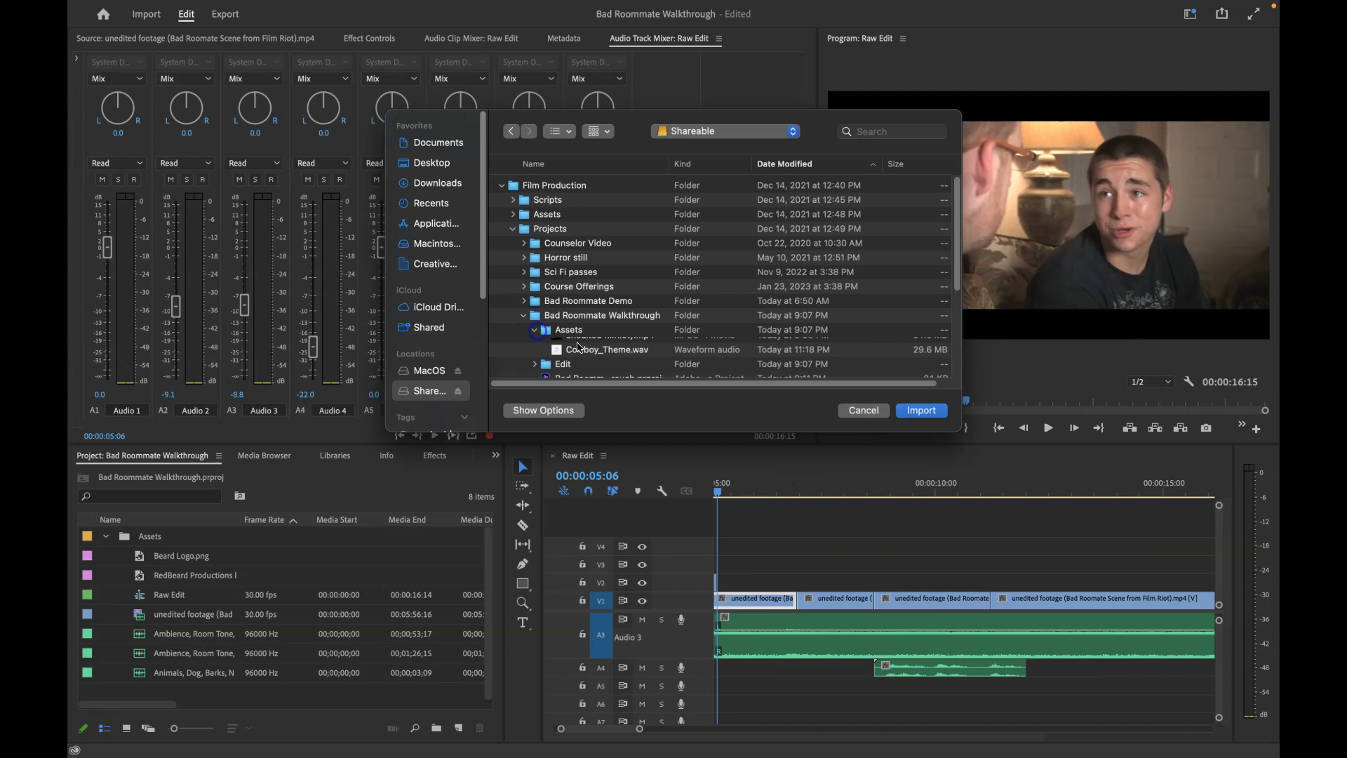
{"action": "left_click", "coordinate": [621, 372]}
{"action": "left_click", "coordinate": [924, 409]}
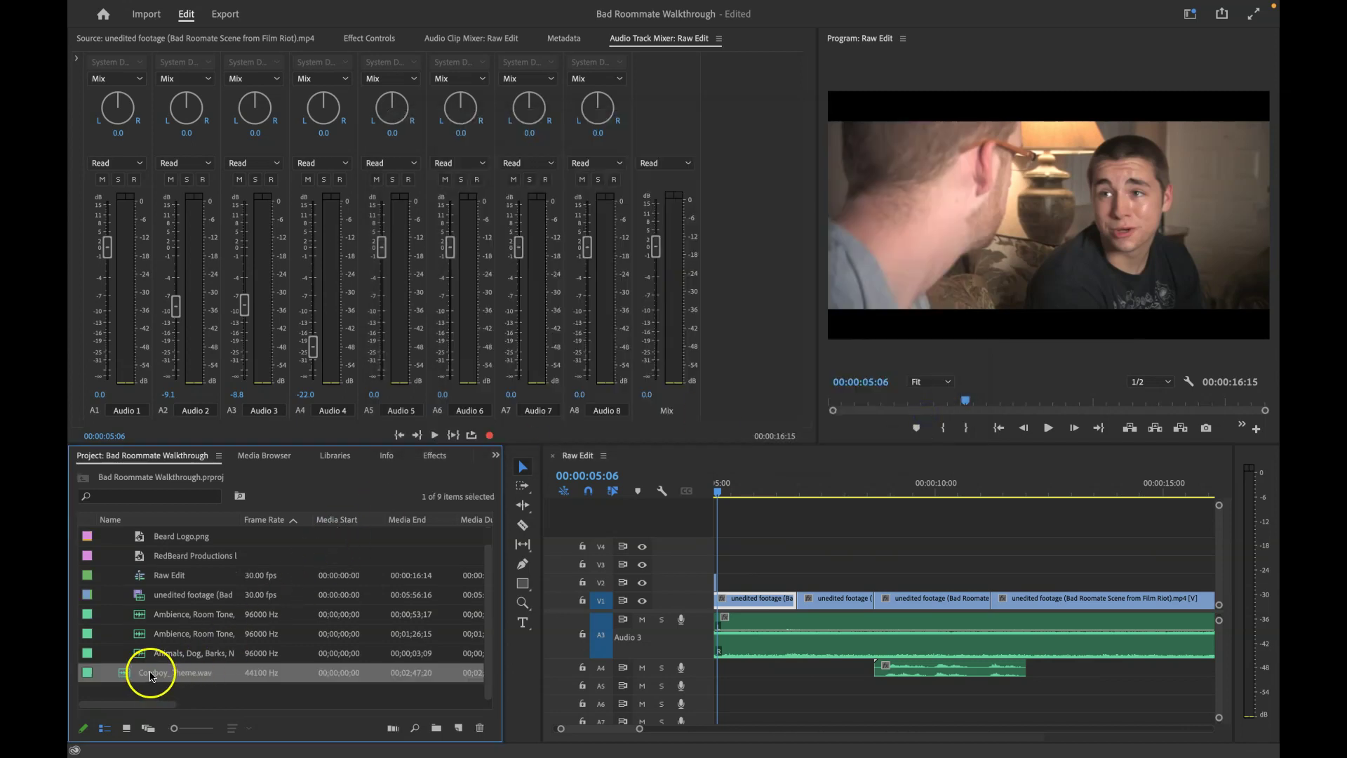
Step: Move Cowboy_Theme.wav into the project's Assets bin and check the bin's contents
{"action": "left_click_drag", "start_coordinate": [157, 542], "coordinate": [155, 538]}
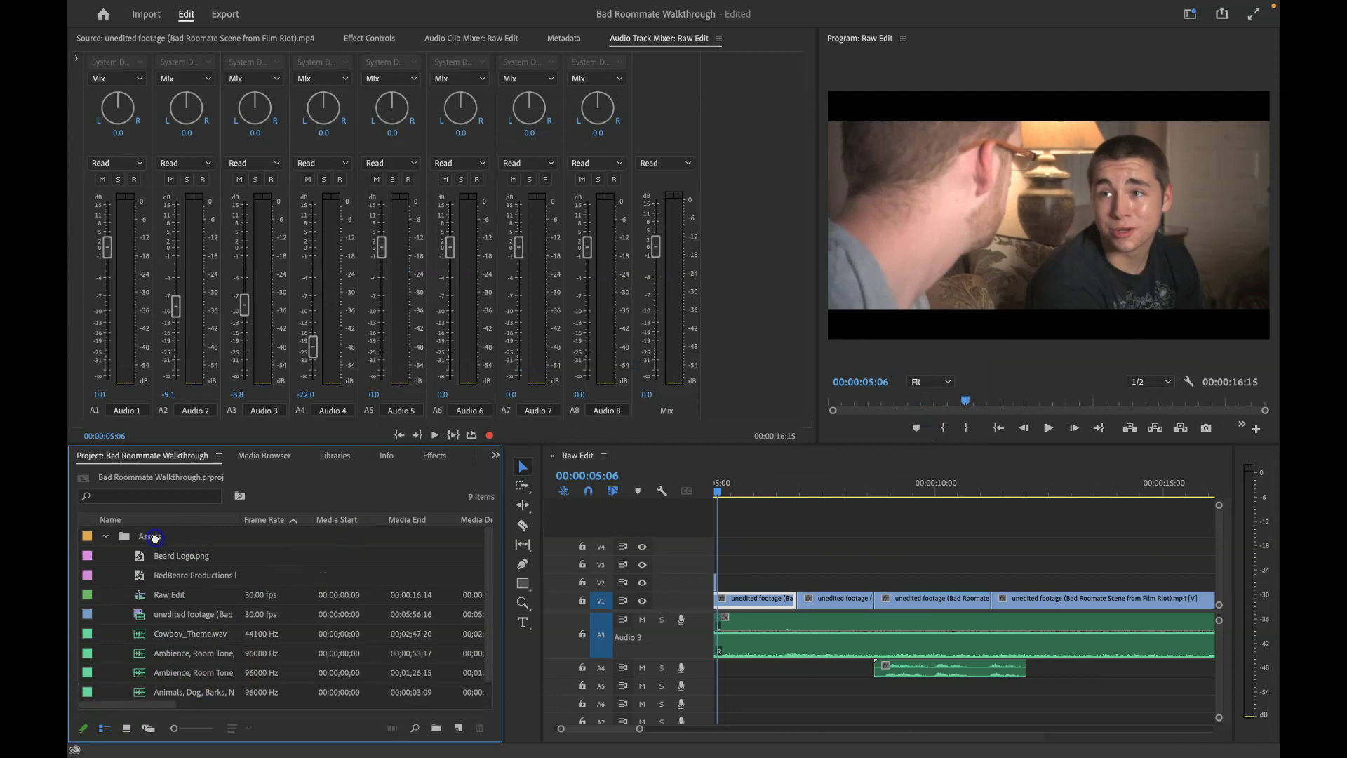
{"action": "left_click", "coordinate": [115, 538]}
{"action": "left_click", "coordinate": [110, 538]}
{"action": "left_click", "coordinate": [110, 537]}
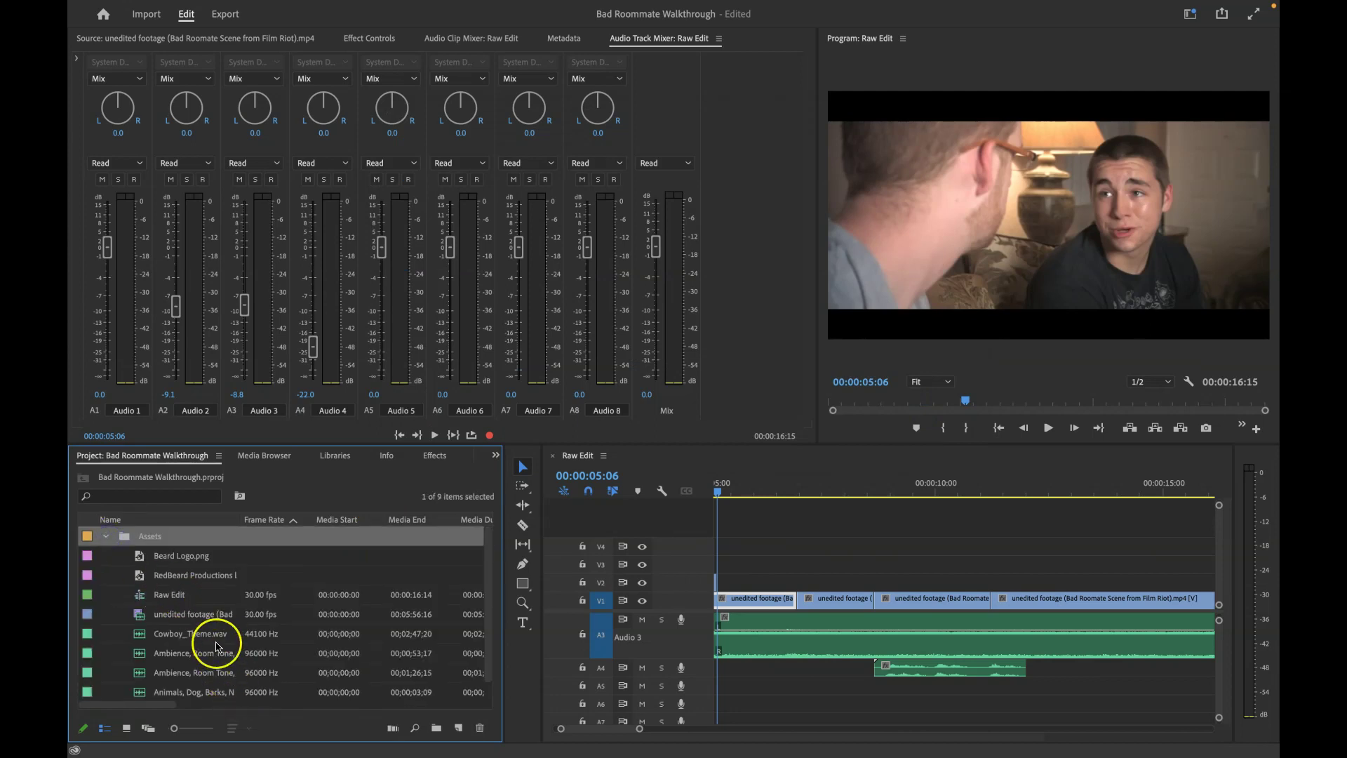
Step: Place Cowboy_Theme.wav on track A5 of the Raw Edit sequence and align it with the sequence start
{"action": "scroll", "coordinate": [214, 642], "scroll_direction": "down", "scroll_amount": 1}
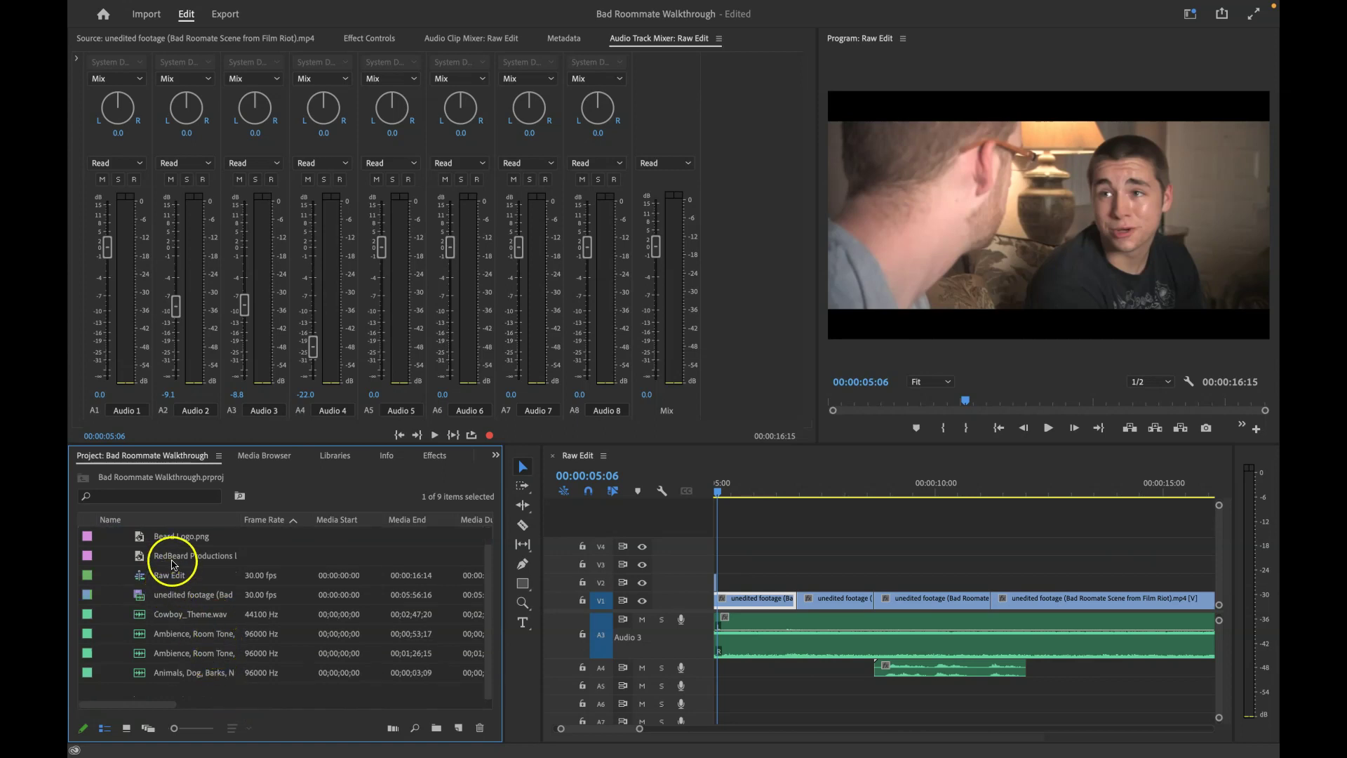
{"action": "left_click_drag", "start_coordinate": [190, 620], "coordinate": [718, 685]}
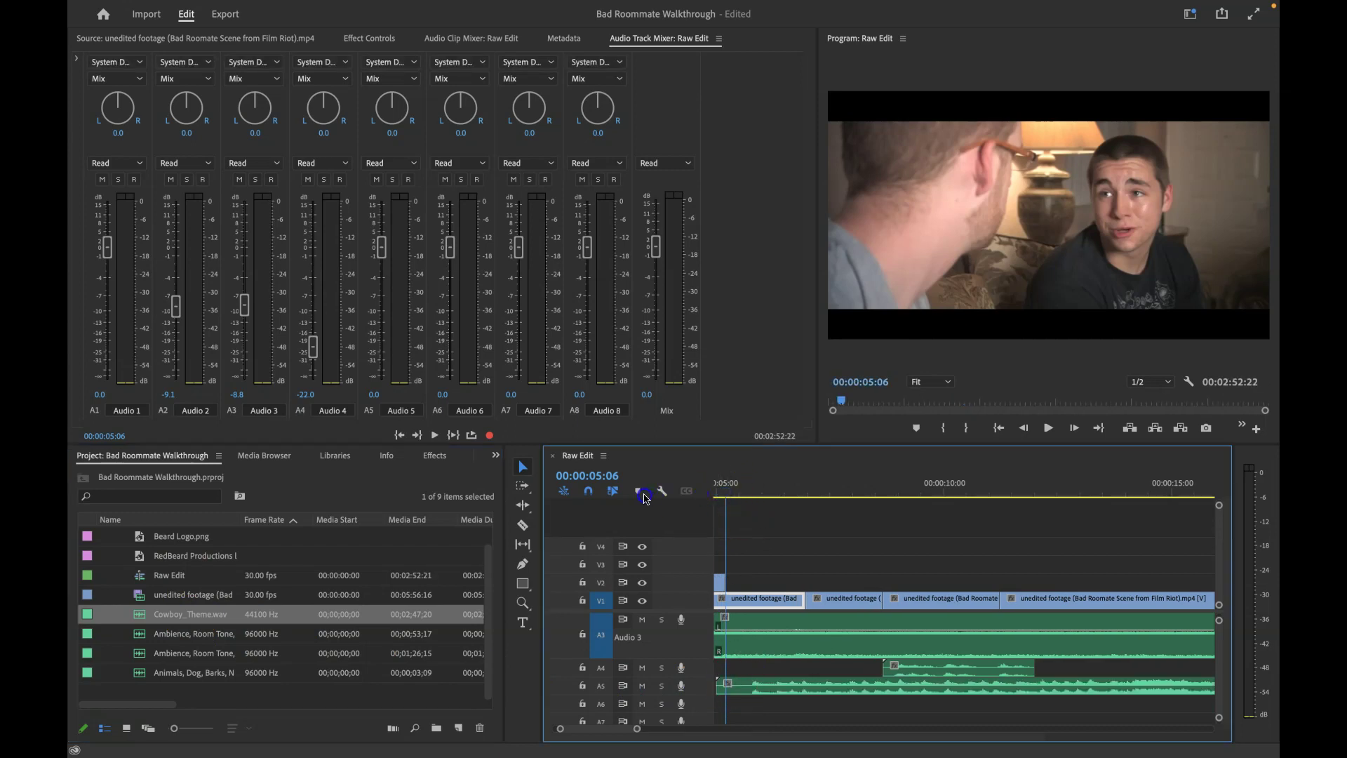
{"action": "key", "text": "Home"}
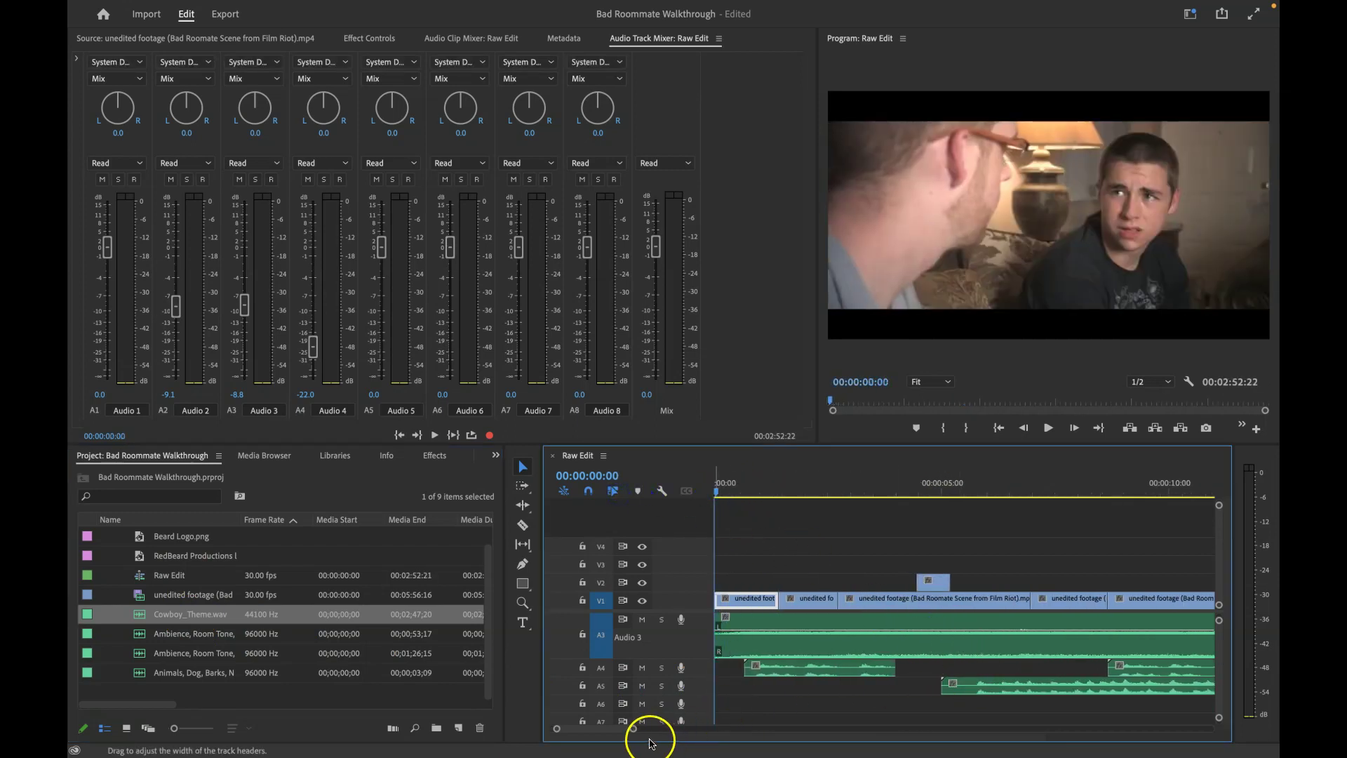
{"action": "left_click_drag", "start_coordinate": [638, 731], "coordinate": [723, 737]}
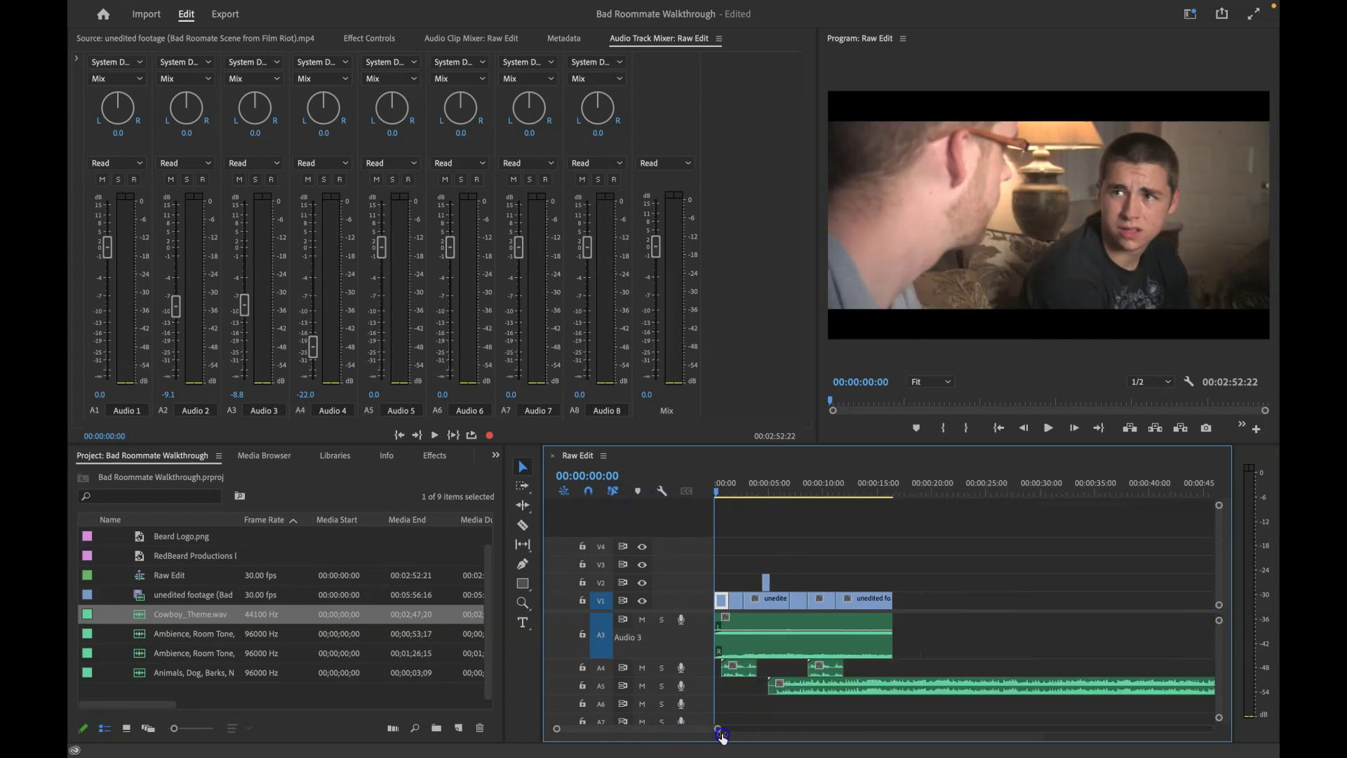
{"action": "left_click_drag", "start_coordinate": [846, 688], "coordinate": [732, 686]}
Step: Play the opening seconds of the sequence to hear the Cowboy Theme music against the dialogue
{"action": "left_click", "coordinate": [719, 496]}
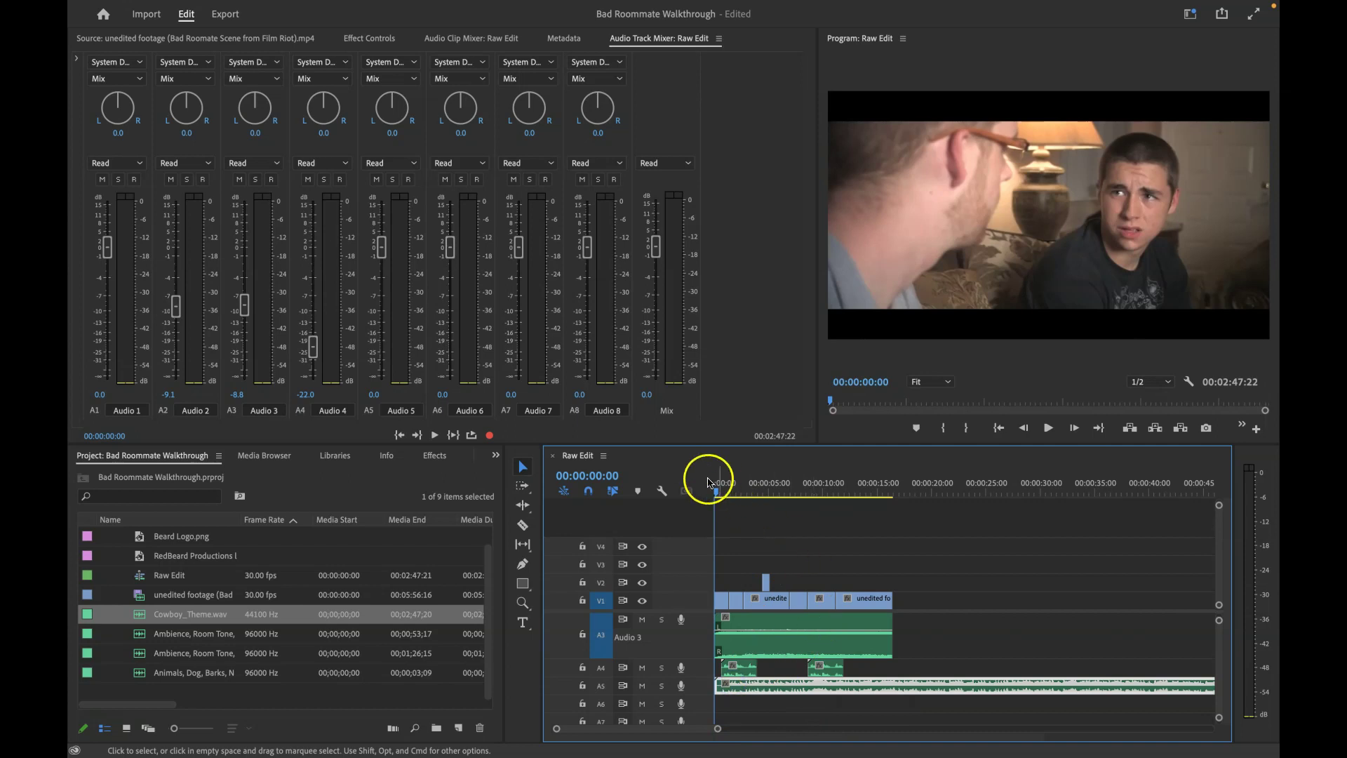
{"action": "key", "text": "space"}
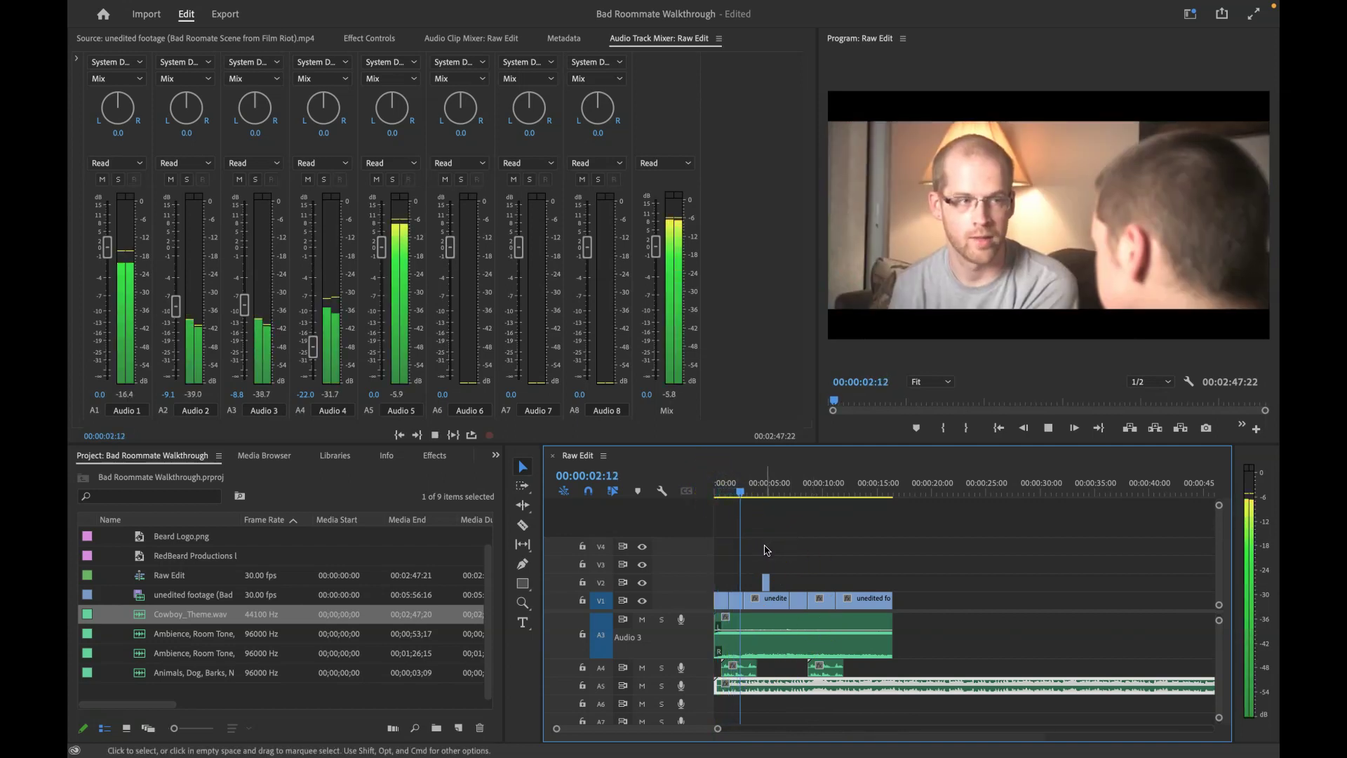
{"action": "key", "text": "space"}
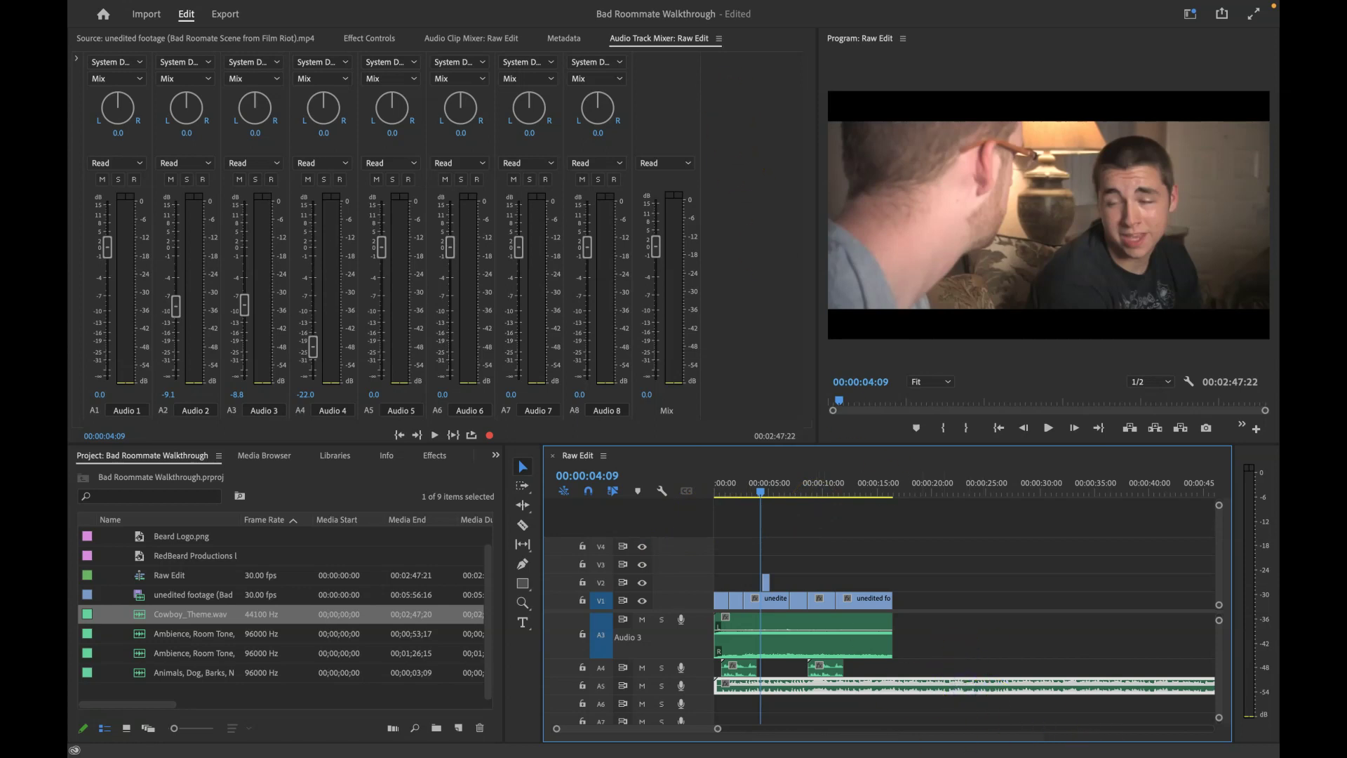
Step: Show the Essential Sound panel in the workspace with the Cowboy Theme clip selected
{"action": "mouse_move", "coordinate": [469, 13]}
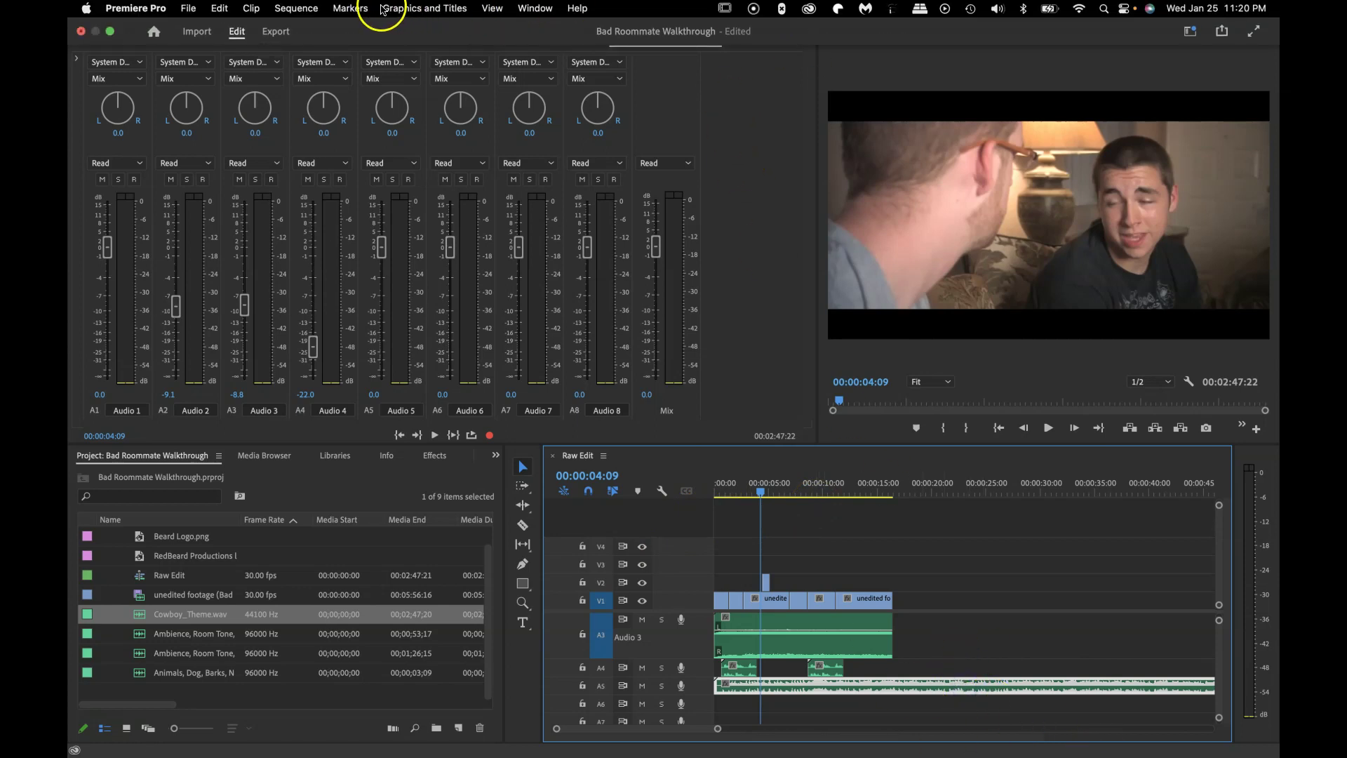
{"action": "left_click", "coordinate": [527, 9]}
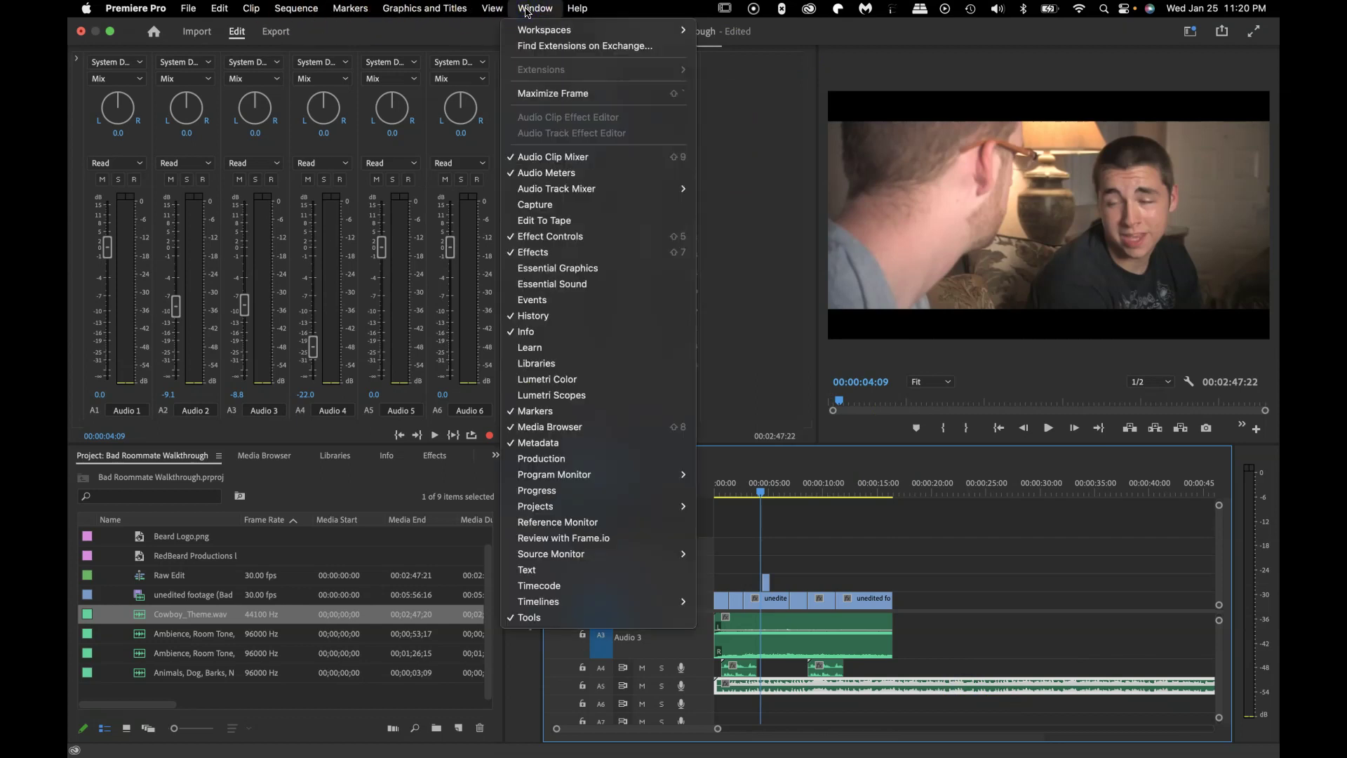
{"action": "mouse_move", "coordinate": [557, 188]}
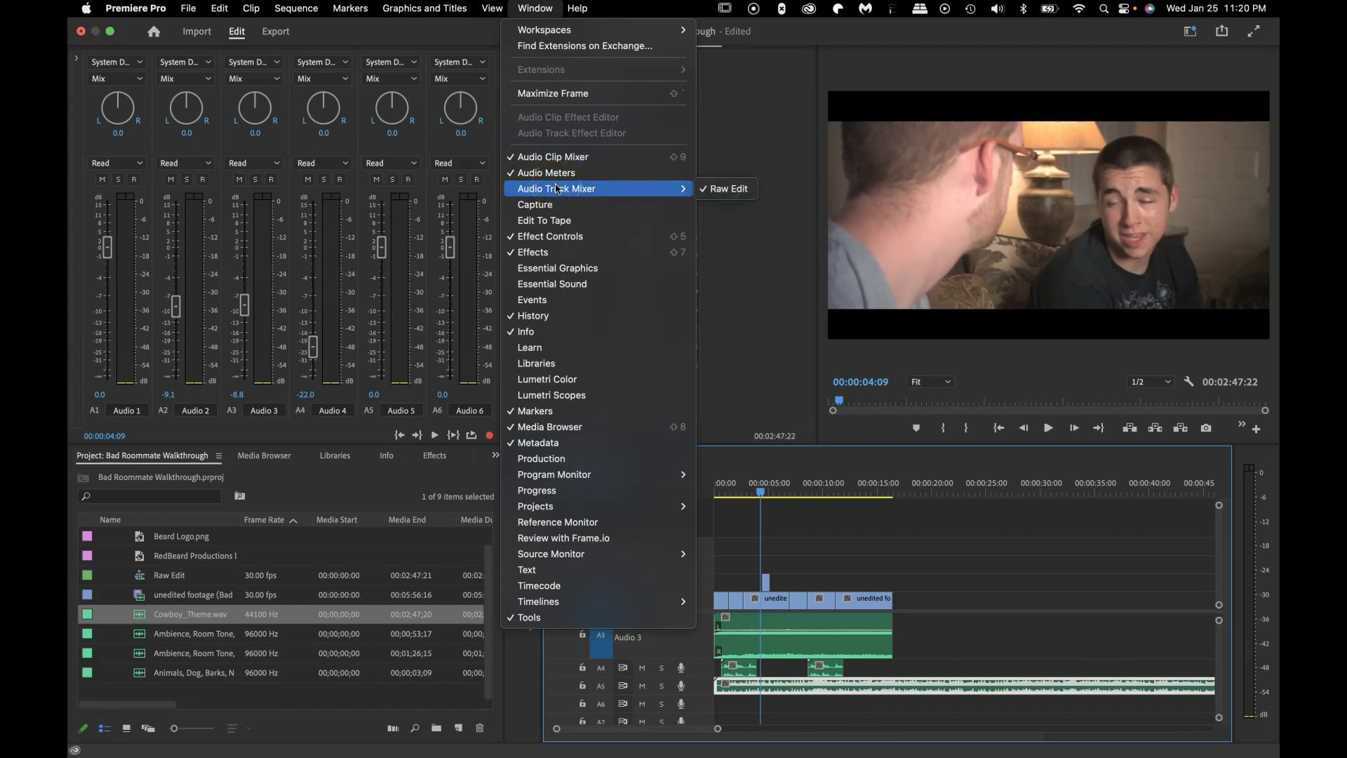
{"action": "left_click", "coordinate": [551, 285]}
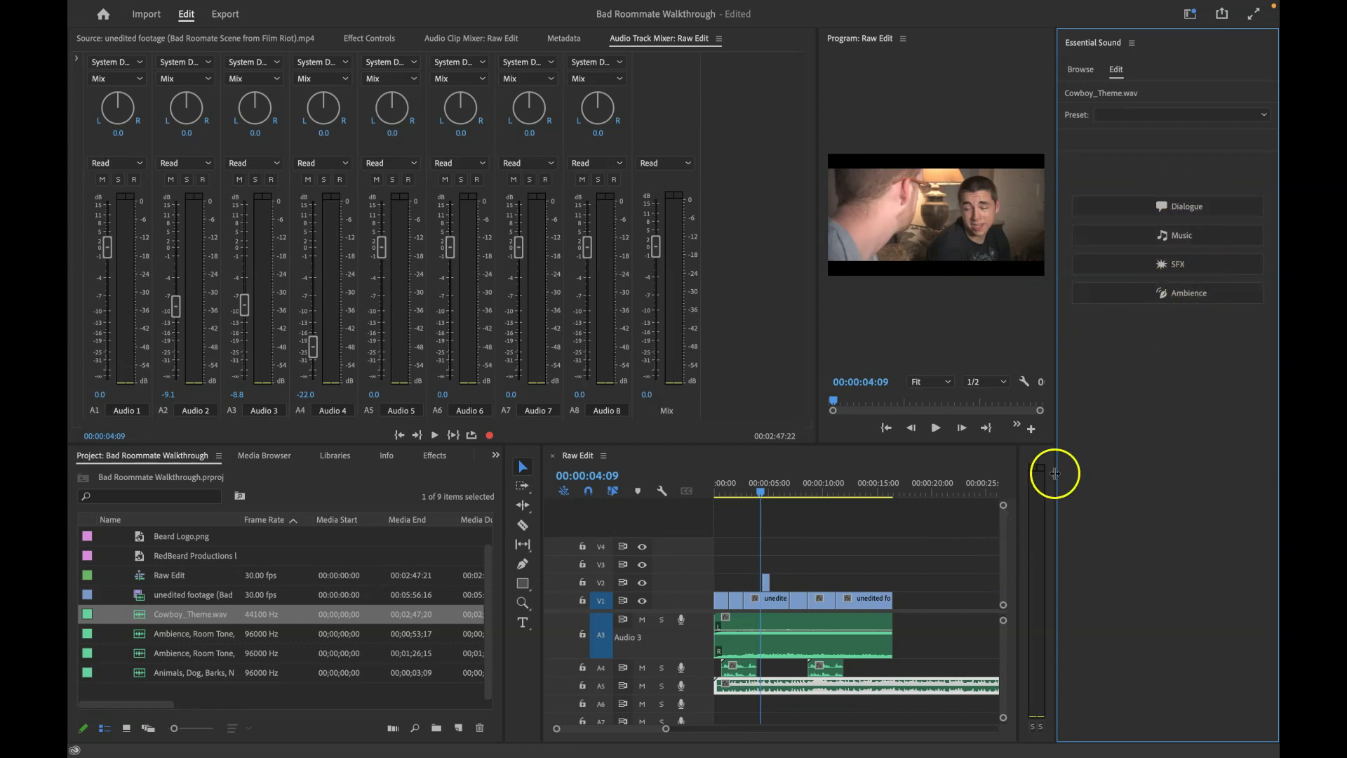
Step: Select all the dialogue clips on Audio 1 and assign them the Dialogue audio type in Essential Sound
{"action": "scroll", "coordinate": [852, 635], "scroll_direction": "up", "scroll_amount": 4}
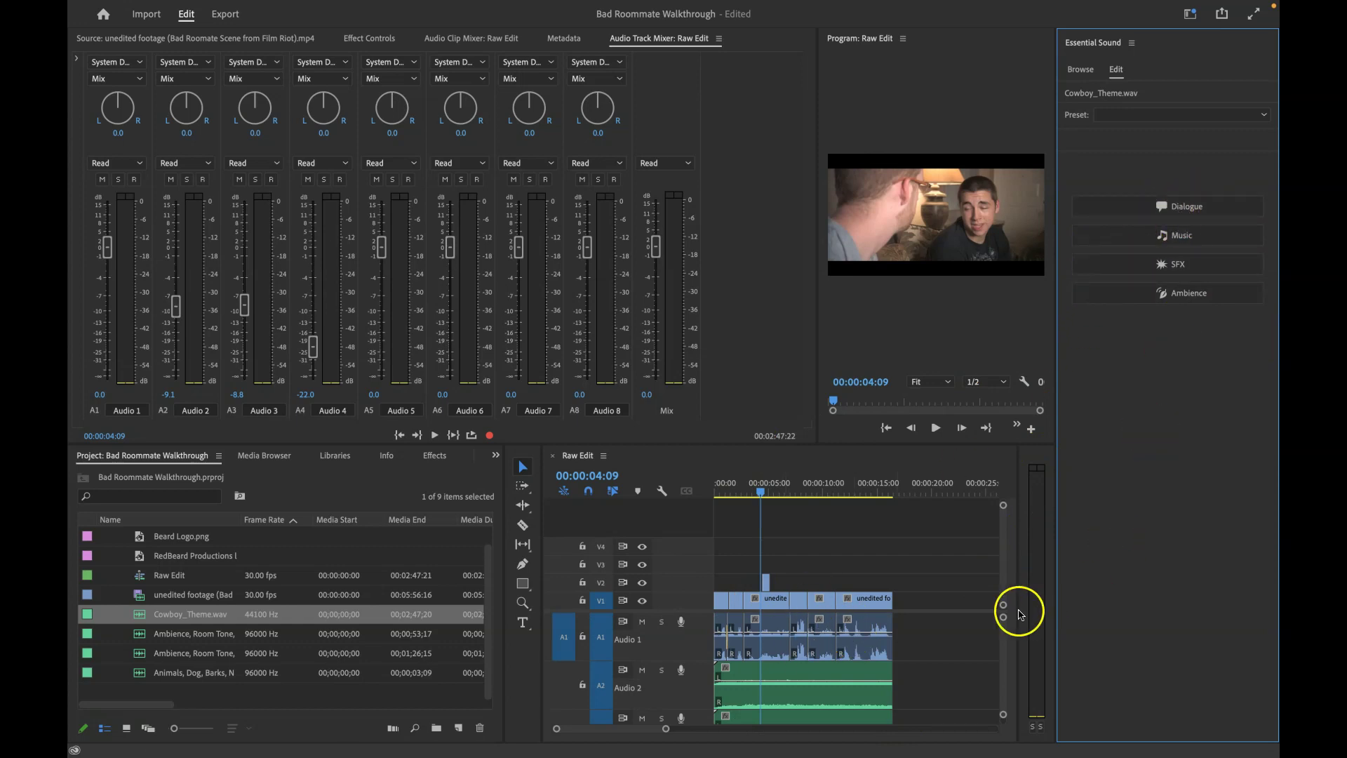
{"action": "left_click", "coordinate": [924, 641]}
{"action": "left_click_drag", "start_coordinate": [921, 641], "coordinate": [652, 636]}
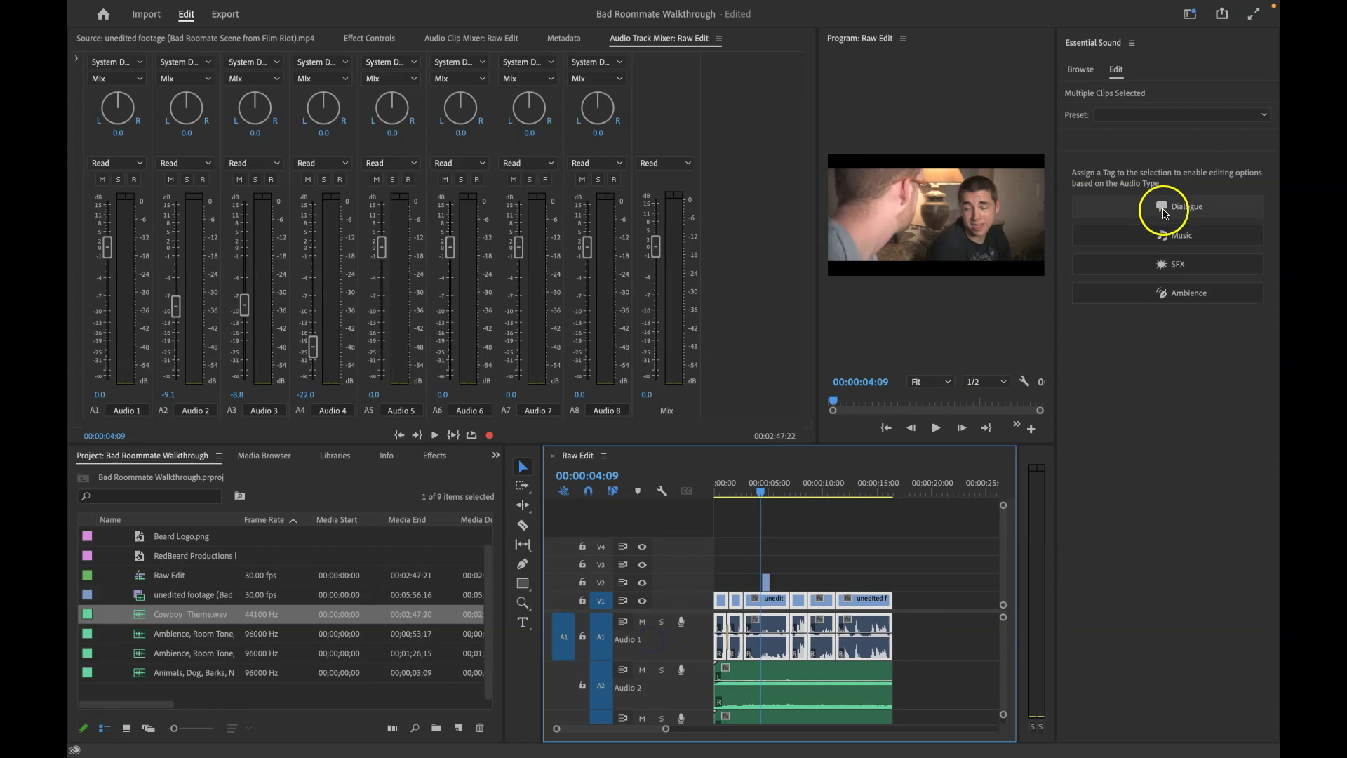
{"action": "left_click", "coordinate": [1165, 208]}
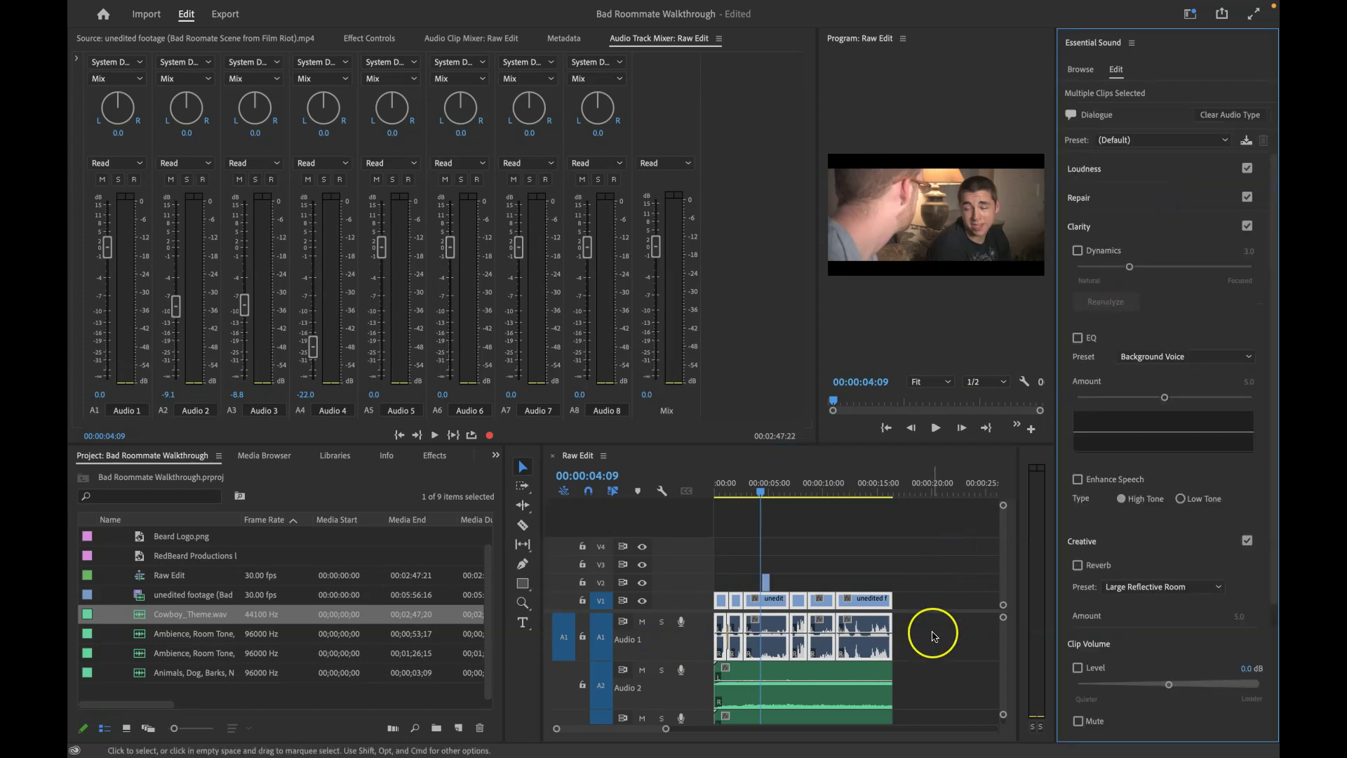
{"action": "scroll", "coordinate": [932, 636], "scroll_direction": "down", "scroll_amount": 5}
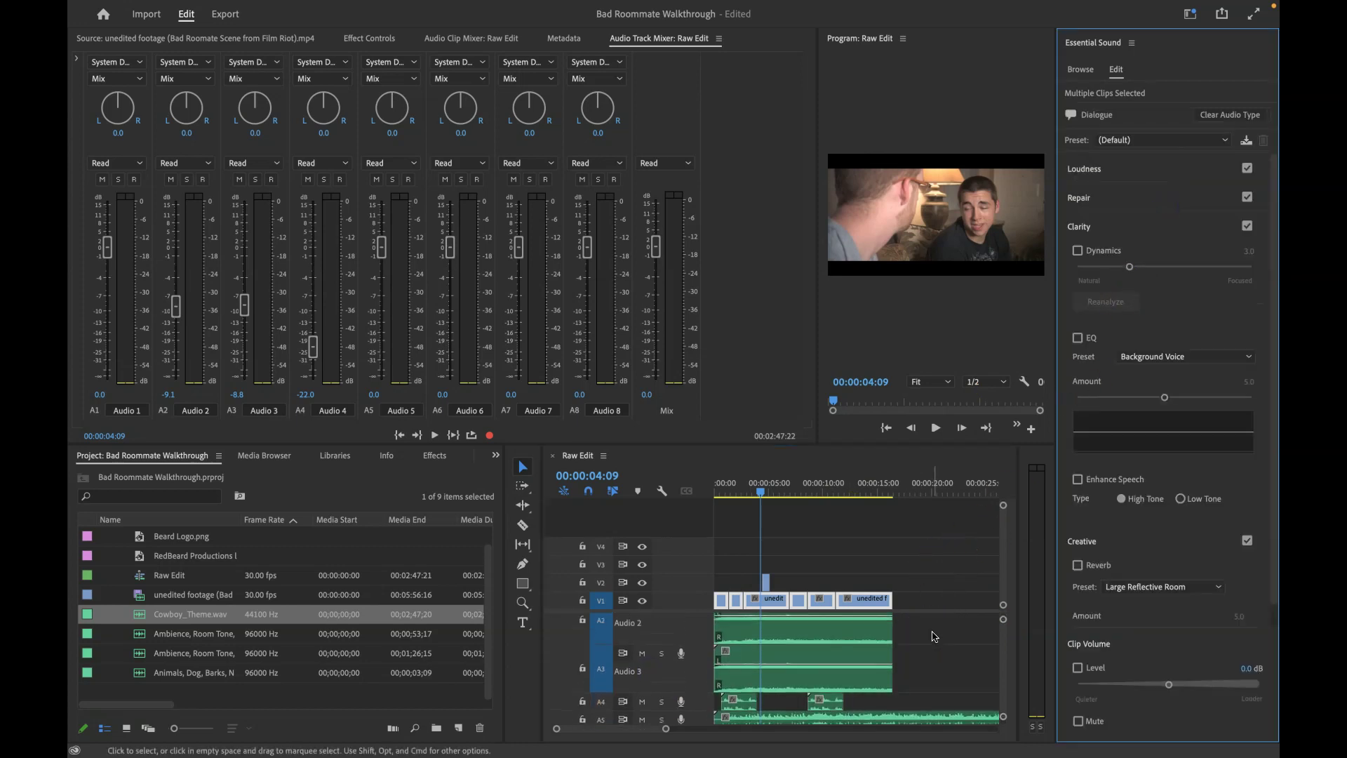
Step: Select the room-tone clips on Audio 2 and Audio 3 and assign them the Ambience audio type in Essential Sound
{"action": "left_click_drag", "start_coordinate": [924, 691], "coordinate": [851, 631]}
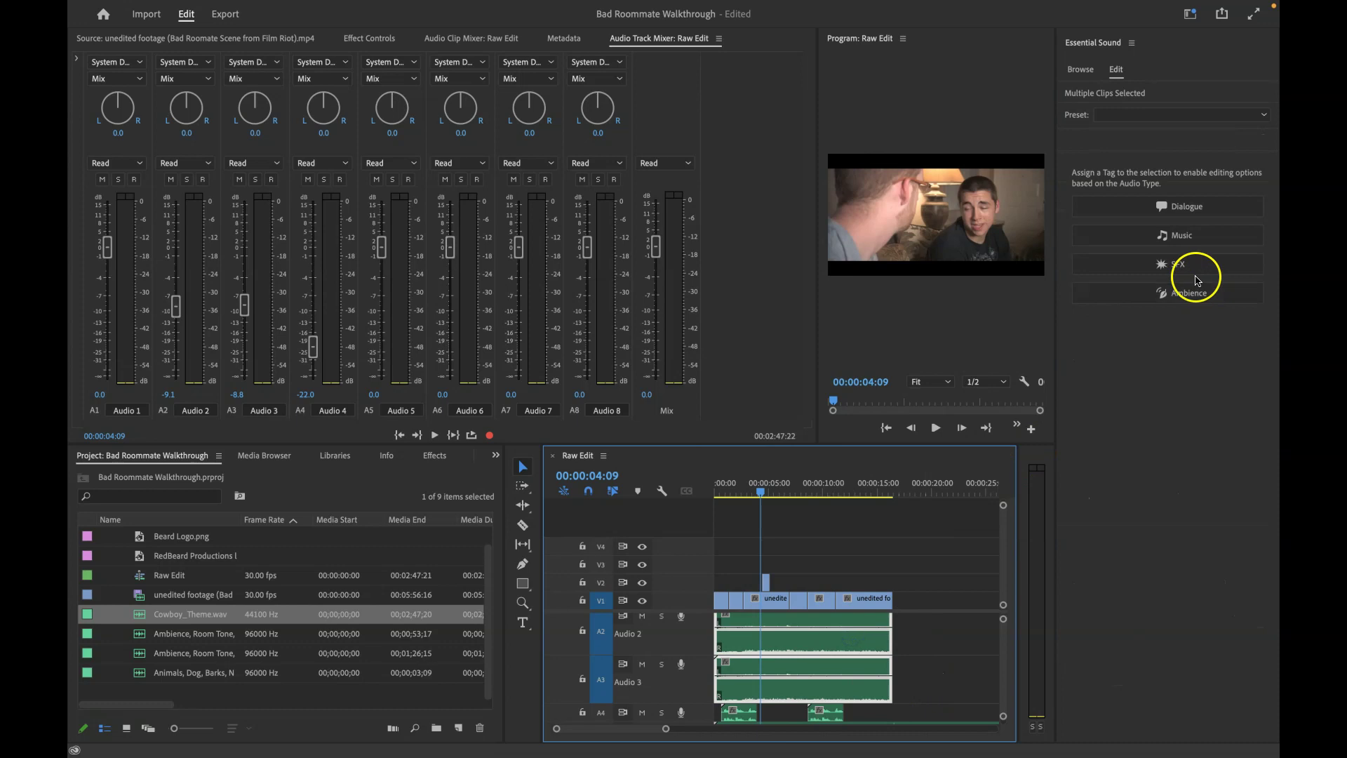
{"action": "left_click", "coordinate": [1177, 295]}
{"action": "scroll", "coordinate": [939, 663], "scroll_direction": "down", "scroll_amount": 2}
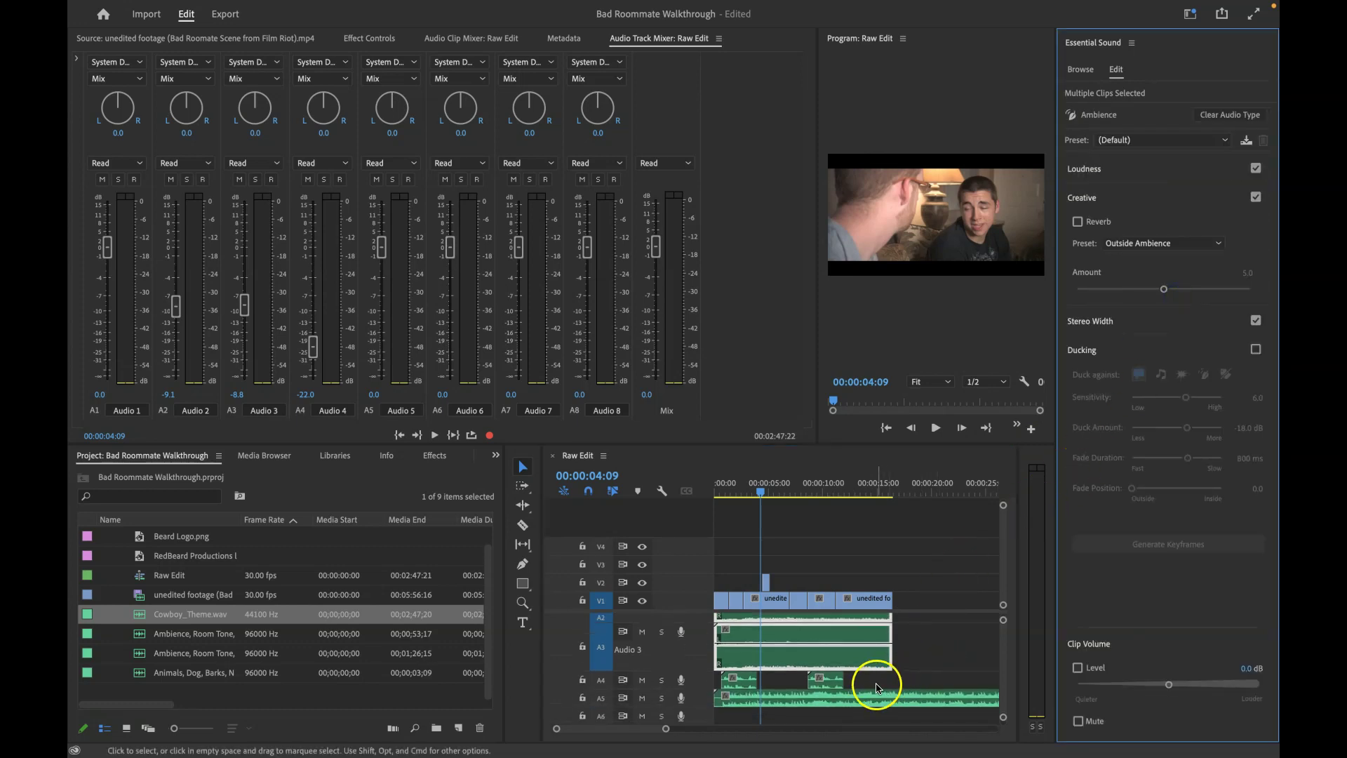
{"action": "scroll", "coordinate": [933, 656], "scroll_direction": "up", "scroll_amount": 2}
{"action": "scroll", "coordinate": [933, 657], "scroll_direction": "up", "scroll_amount": 1}
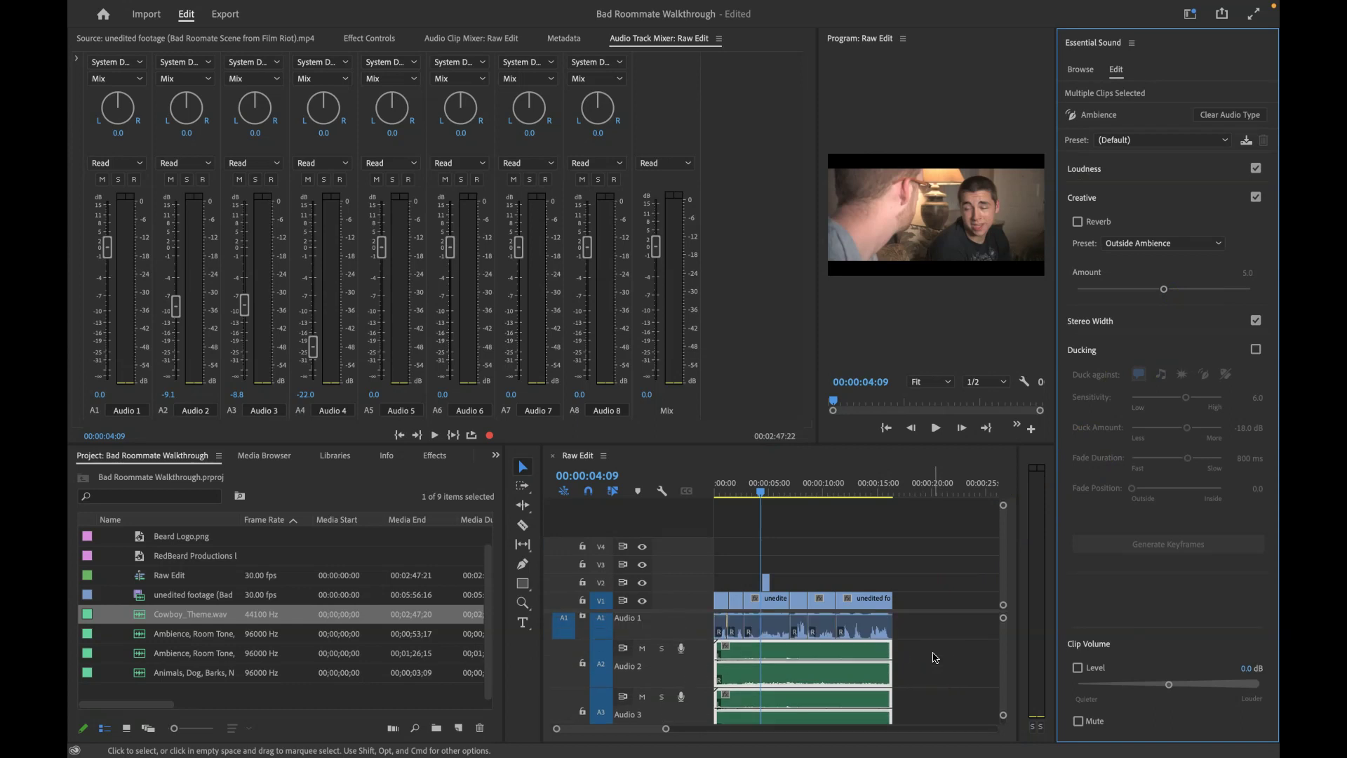
Step: Select both dog bark clips on track A4 and assign them the SFX audio type
{"action": "scroll", "coordinate": [933, 656], "scroll_direction": "down", "scroll_amount": 3}
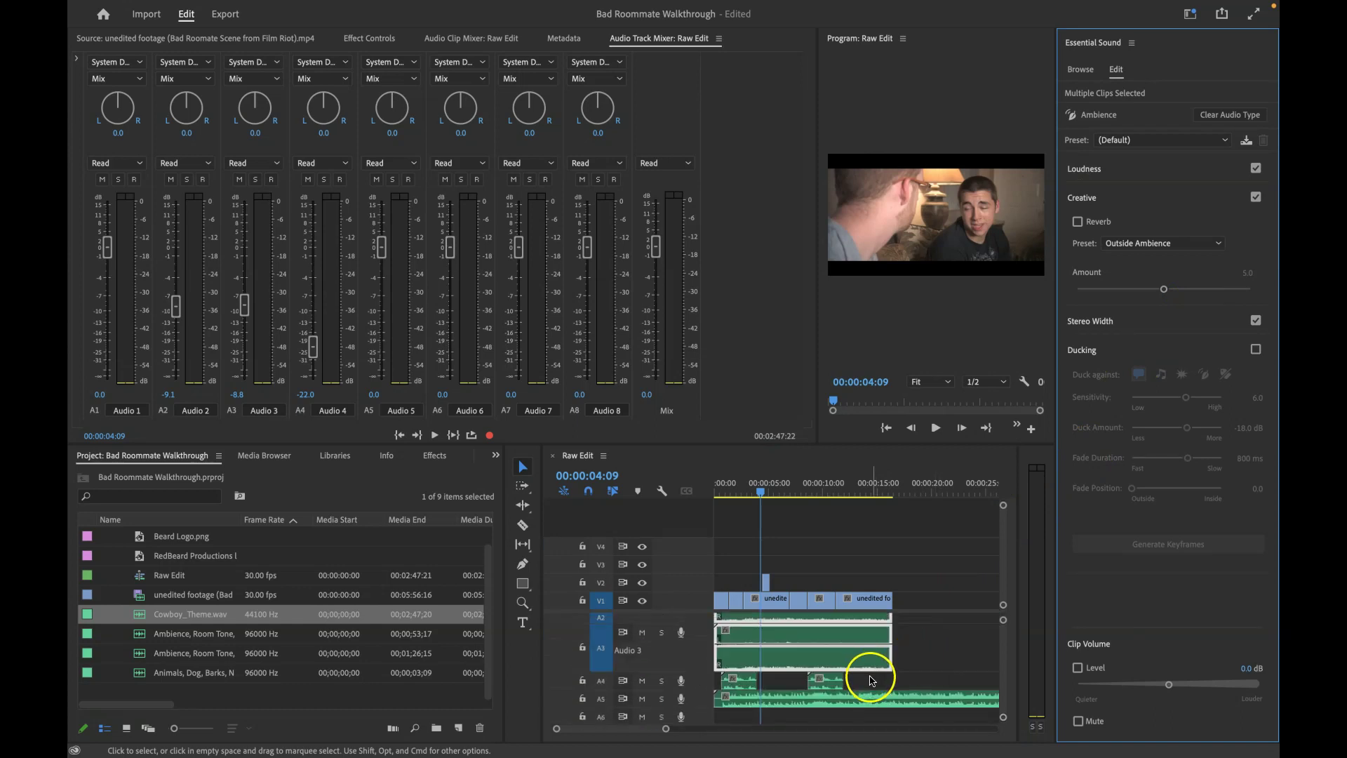
{"action": "left_click", "coordinate": [870, 683]}
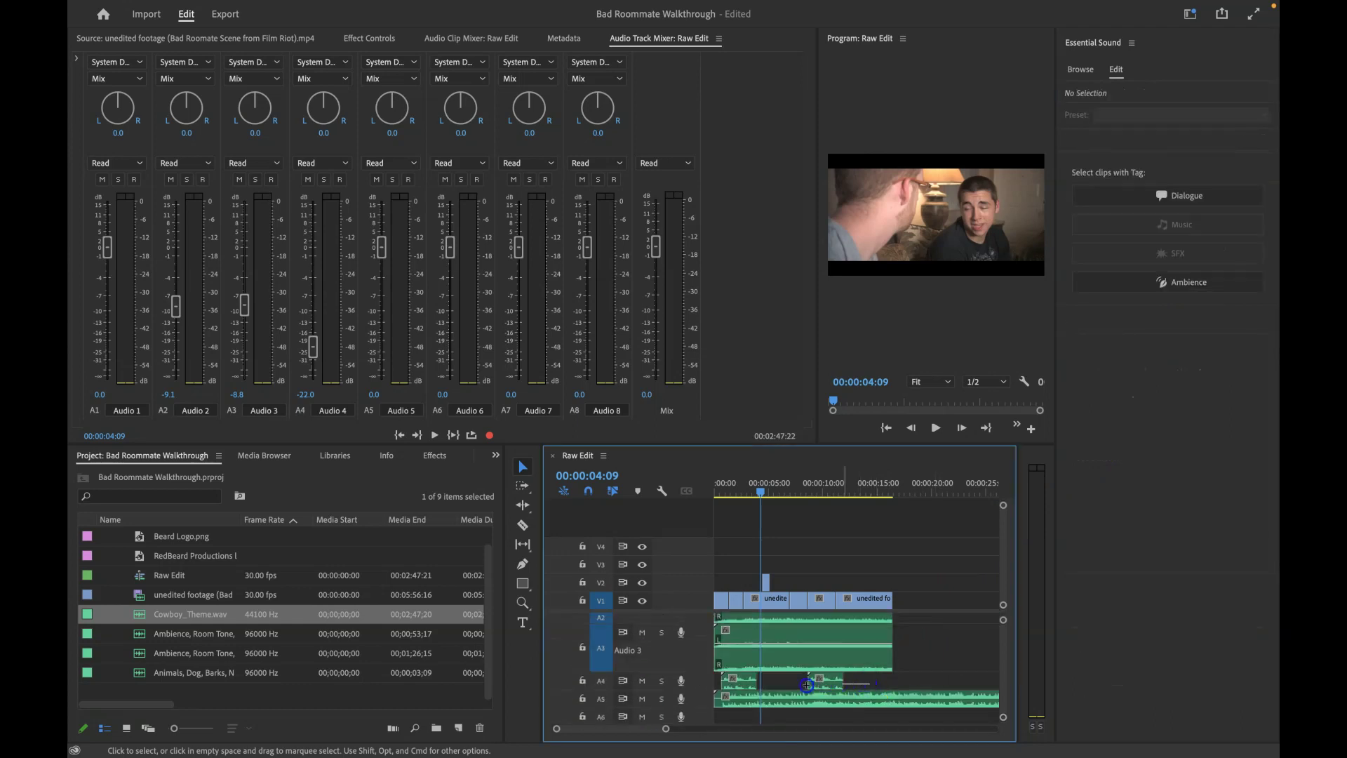
{"action": "left_click_drag", "start_coordinate": [747, 688], "coordinate": [746, 689]}
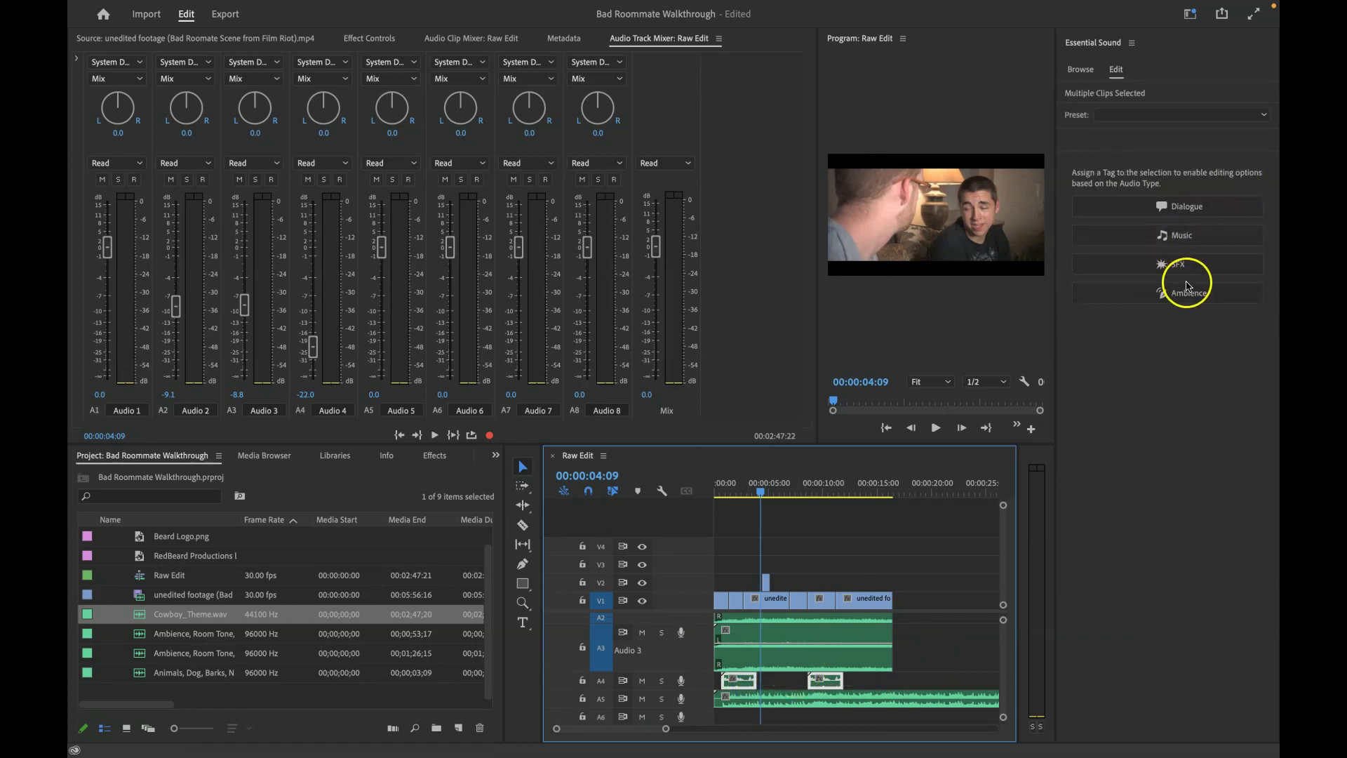
{"action": "left_click", "coordinate": [1184, 267]}
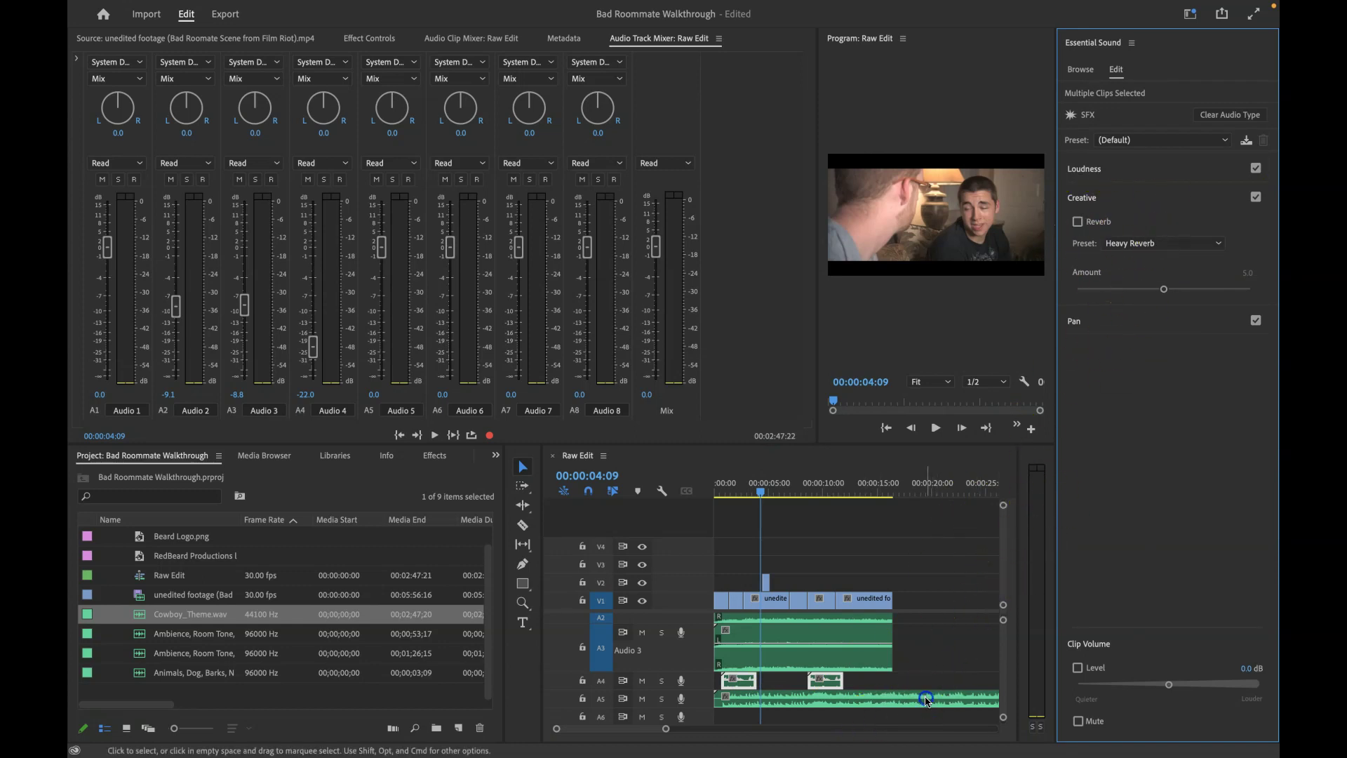
Step: Assign the Music audio type to the Cowboy_Theme.wav clip on track A5 and enable ducking for it
{"action": "left_click", "coordinate": [927, 699]}
{"action": "left_click", "coordinate": [1178, 238]}
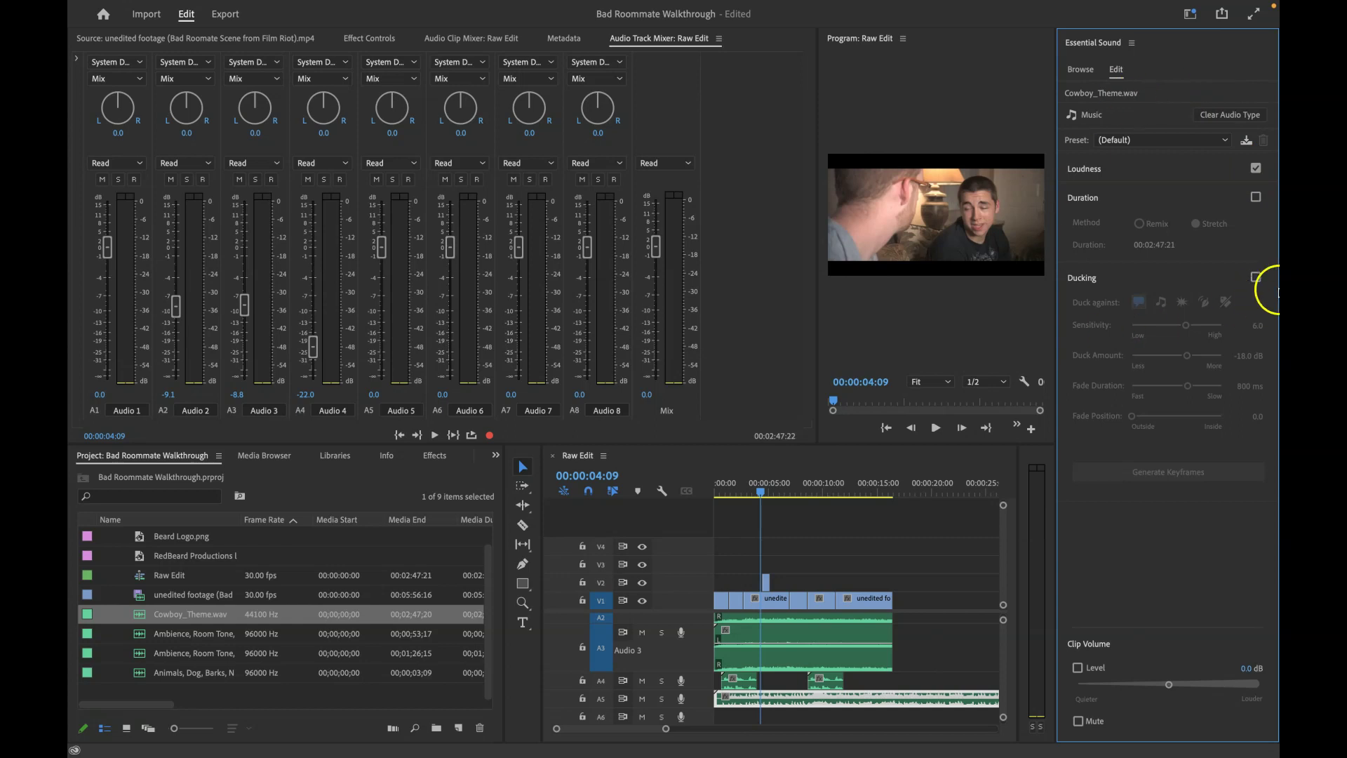
{"action": "left_click", "coordinate": [1257, 278]}
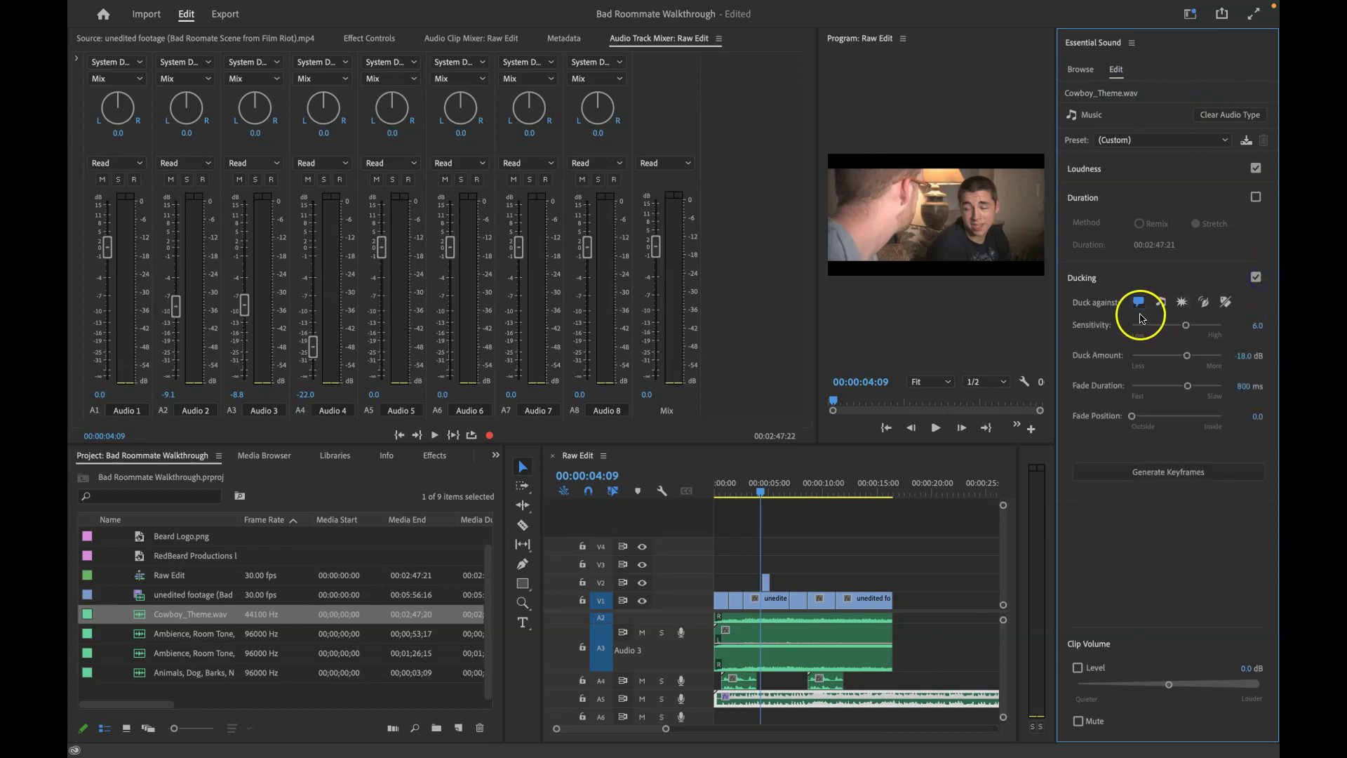
Step: Duck the Cowboy Theme music against the dialogue clips and generate the ducking keyframes
{"action": "left_click", "coordinate": [1139, 303]}
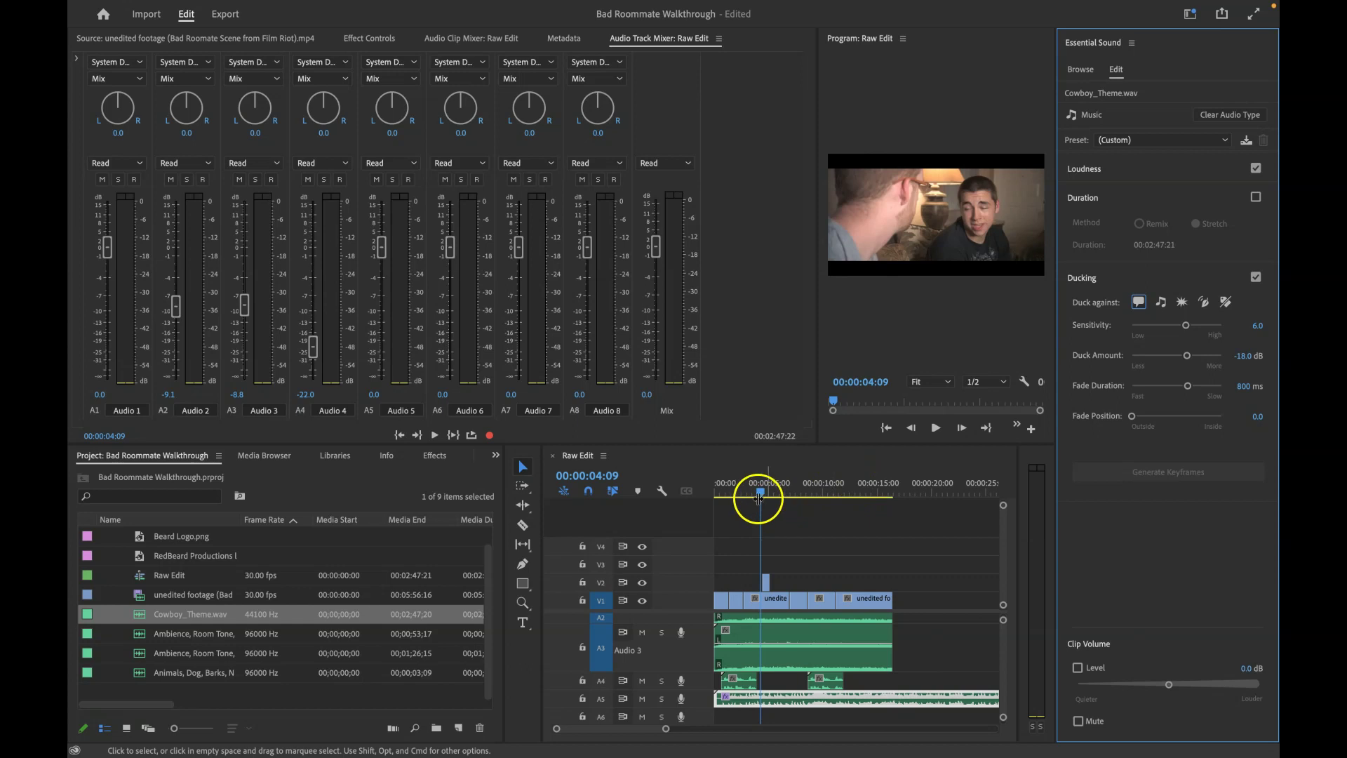
{"action": "left_click_drag", "start_coordinate": [761, 493], "coordinate": [682, 502]}
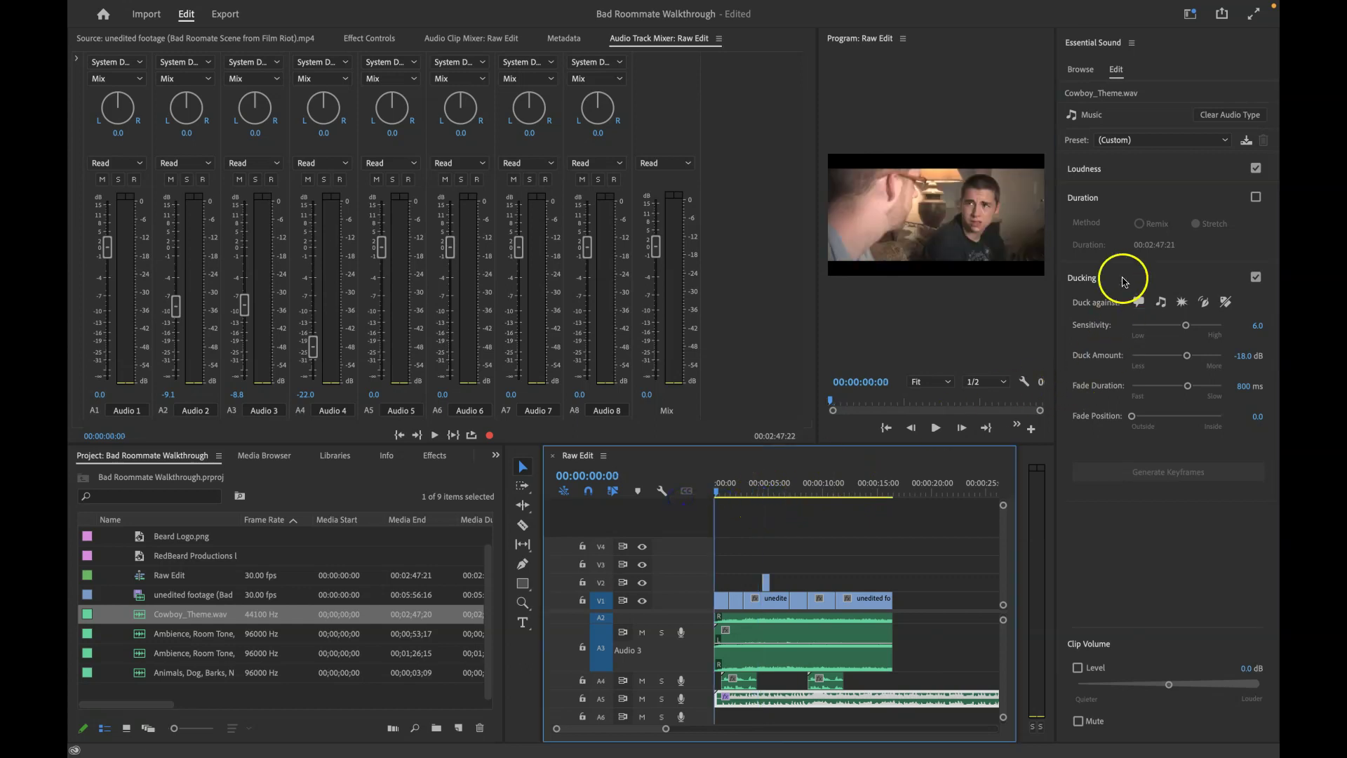
{"action": "left_click", "coordinate": [1138, 302]}
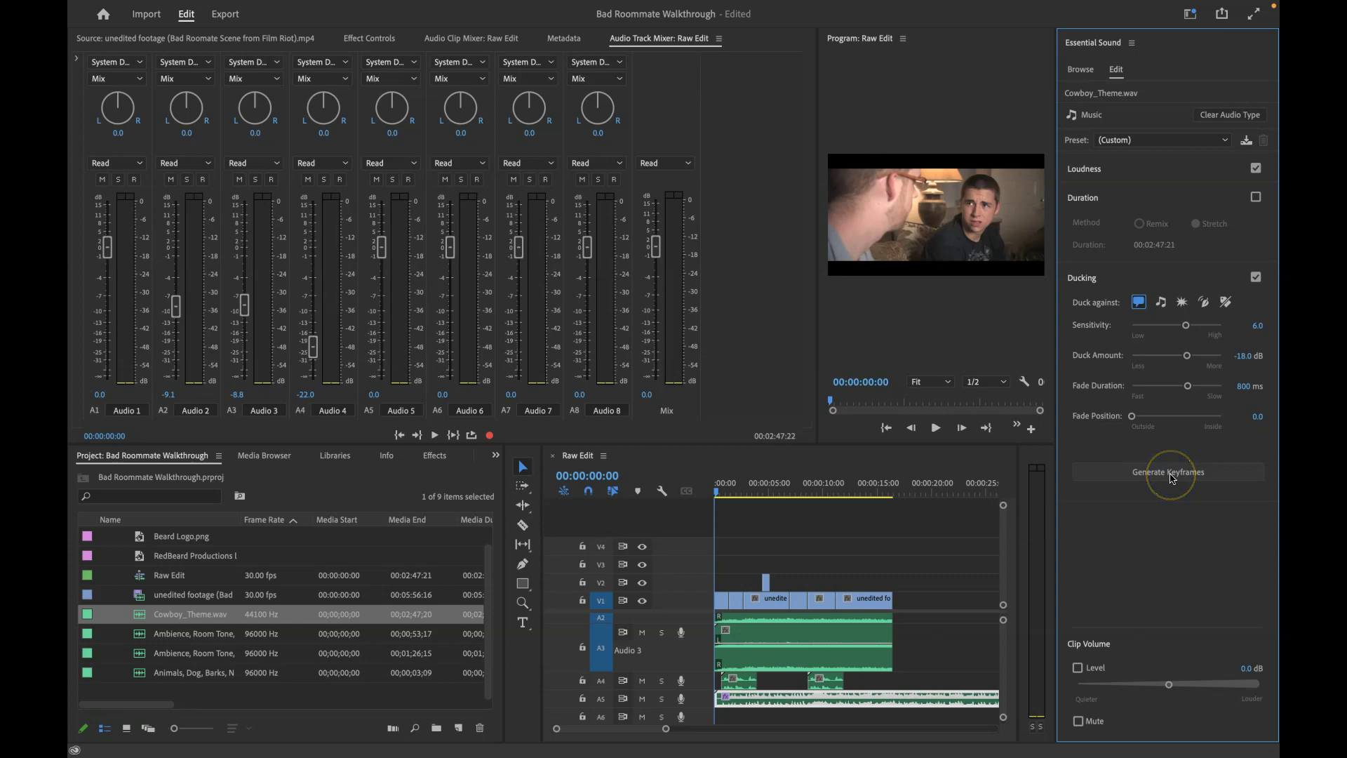
{"action": "left_click", "coordinate": [1197, 472]}
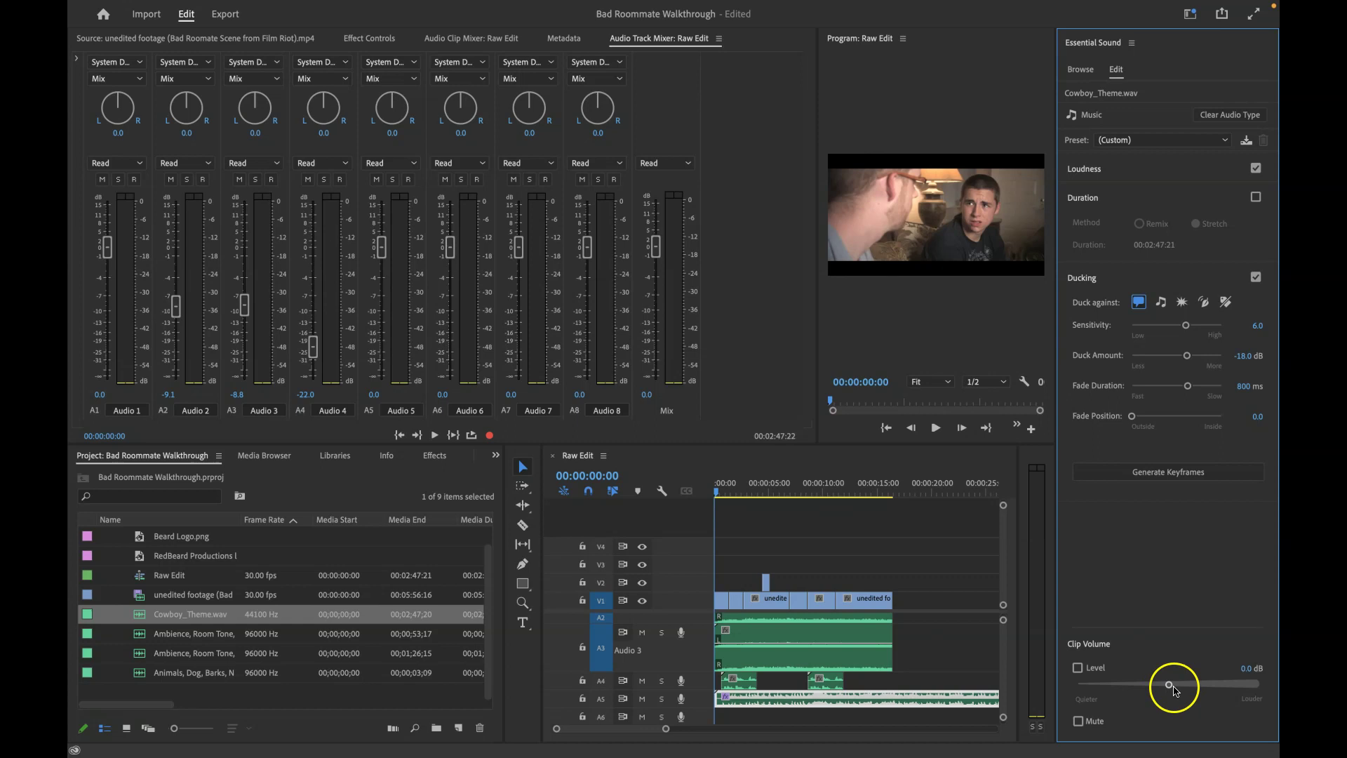
Step: Enable Duration with the Remix method for Cowboy Theme and shorten the clip with the Remix Tool to a target of about 00:00:16:15
{"action": "left_click", "coordinate": [1256, 199]}
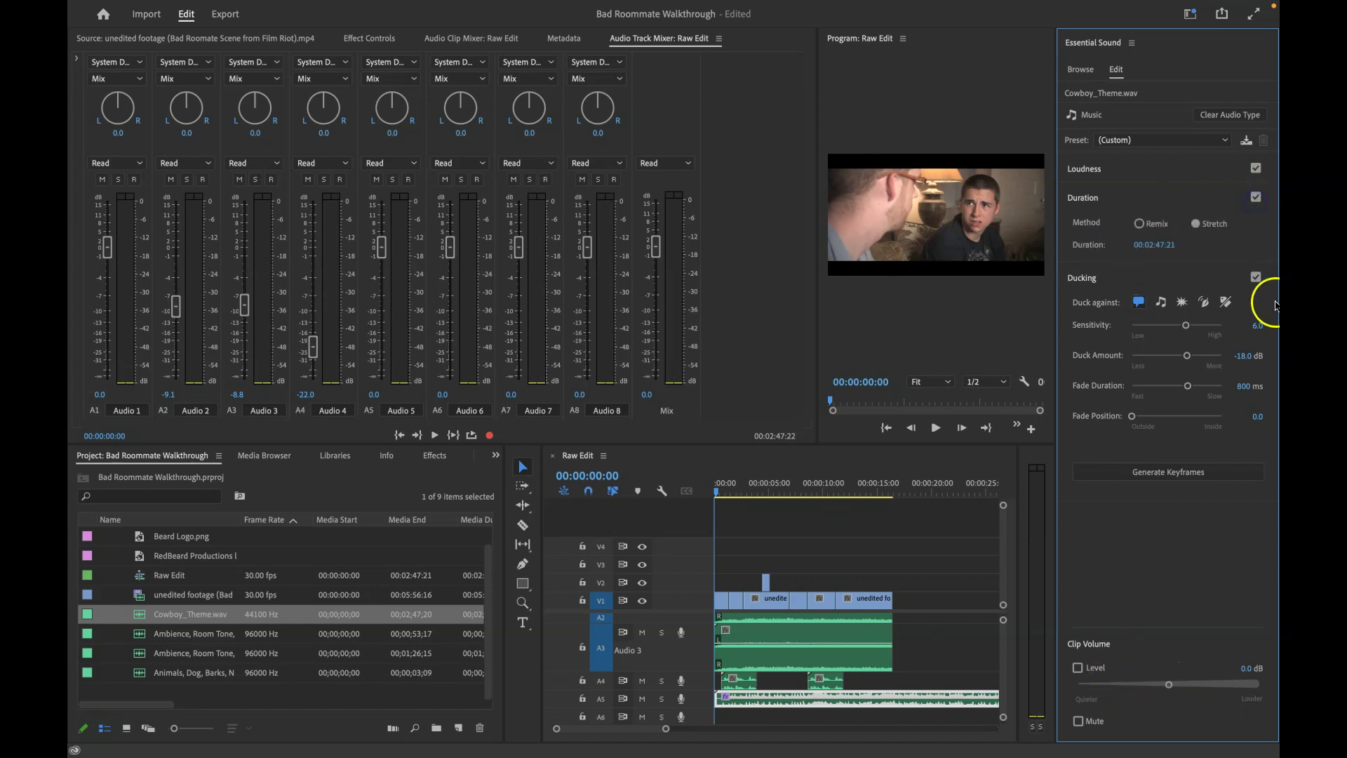
{"action": "left_click", "coordinate": [1140, 224]}
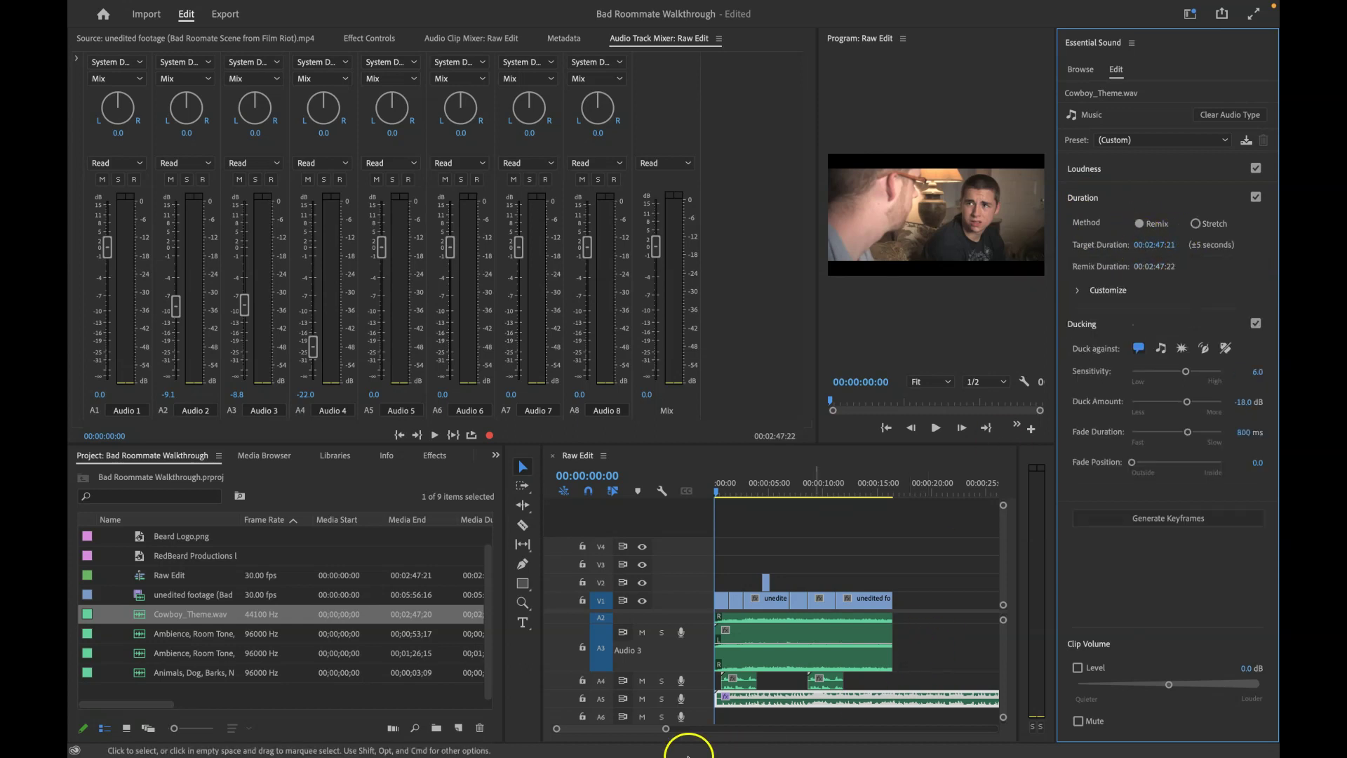
{"action": "left_click_drag", "start_coordinate": [662, 727], "coordinate": [857, 734]}
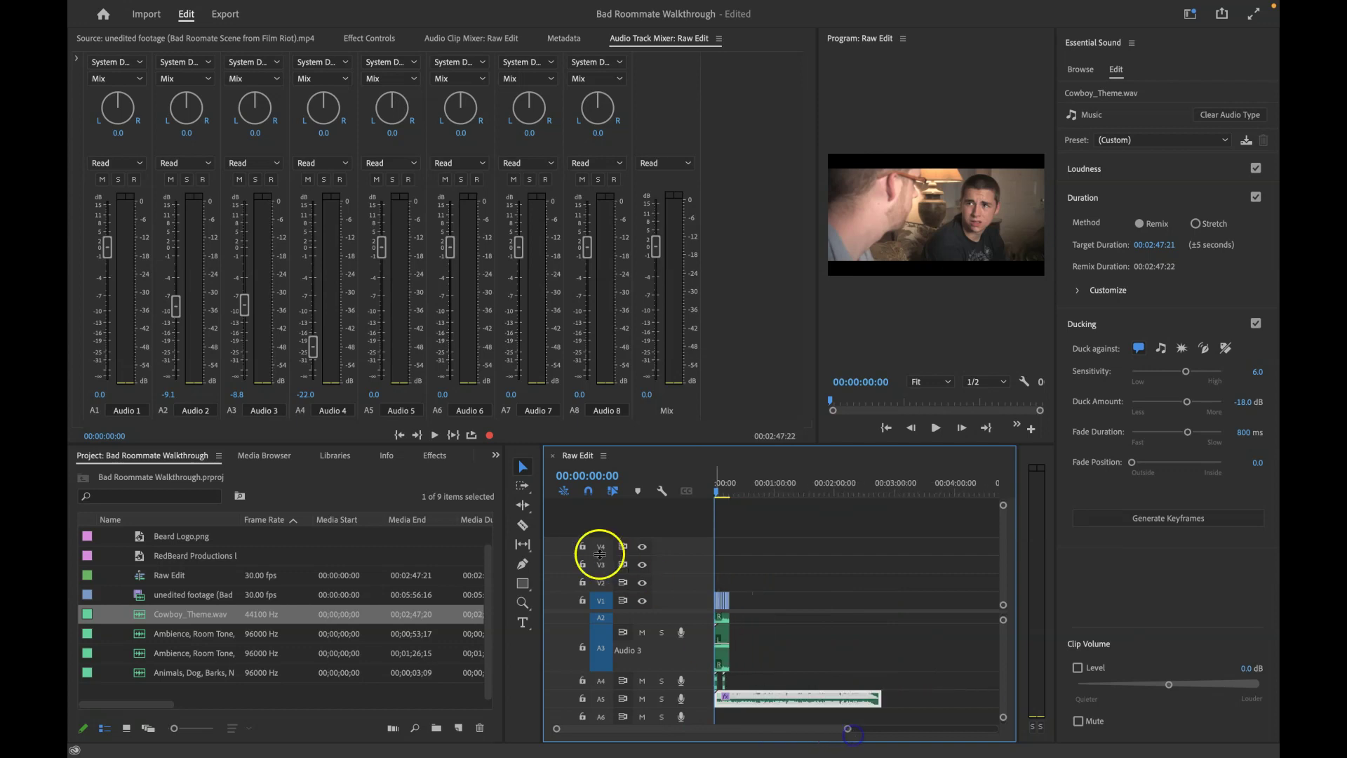
{"action": "left_click", "coordinate": [530, 514]}
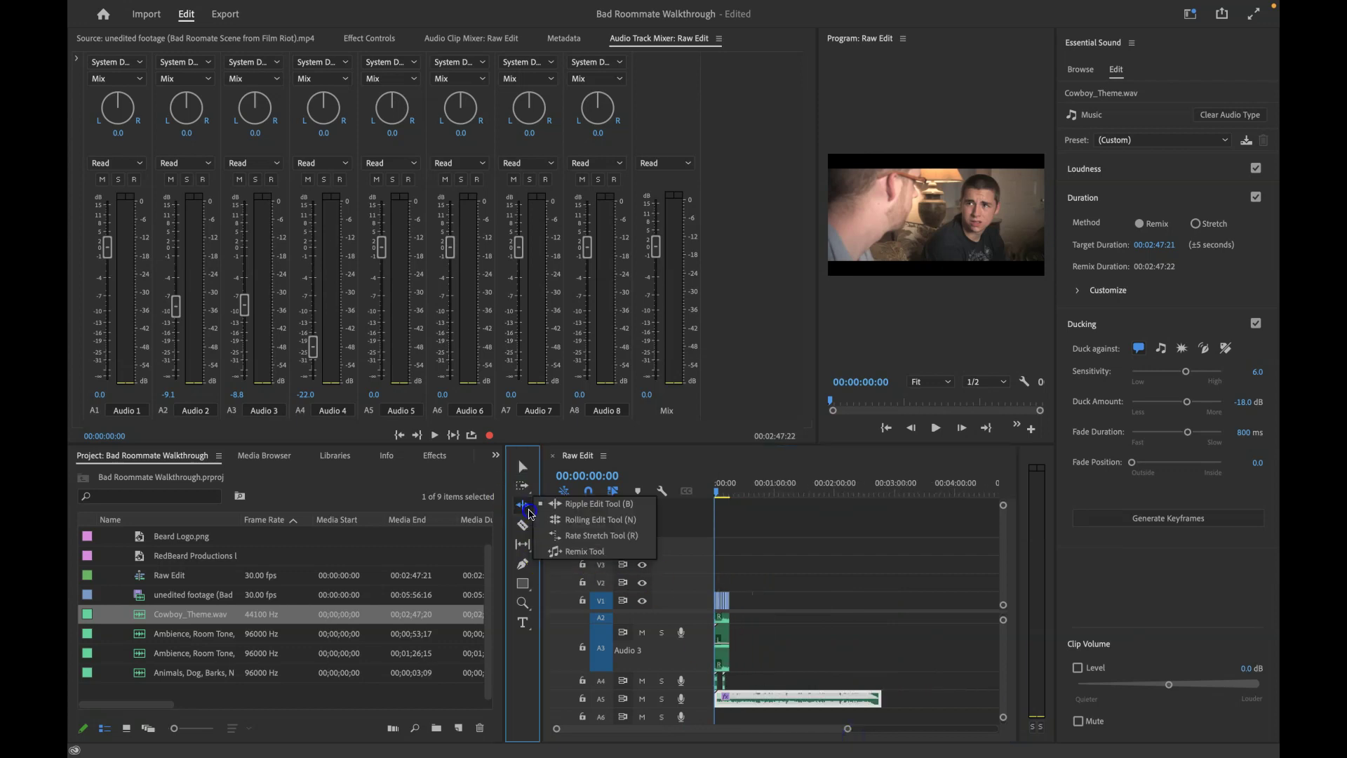
{"action": "left_click", "coordinate": [572, 551]}
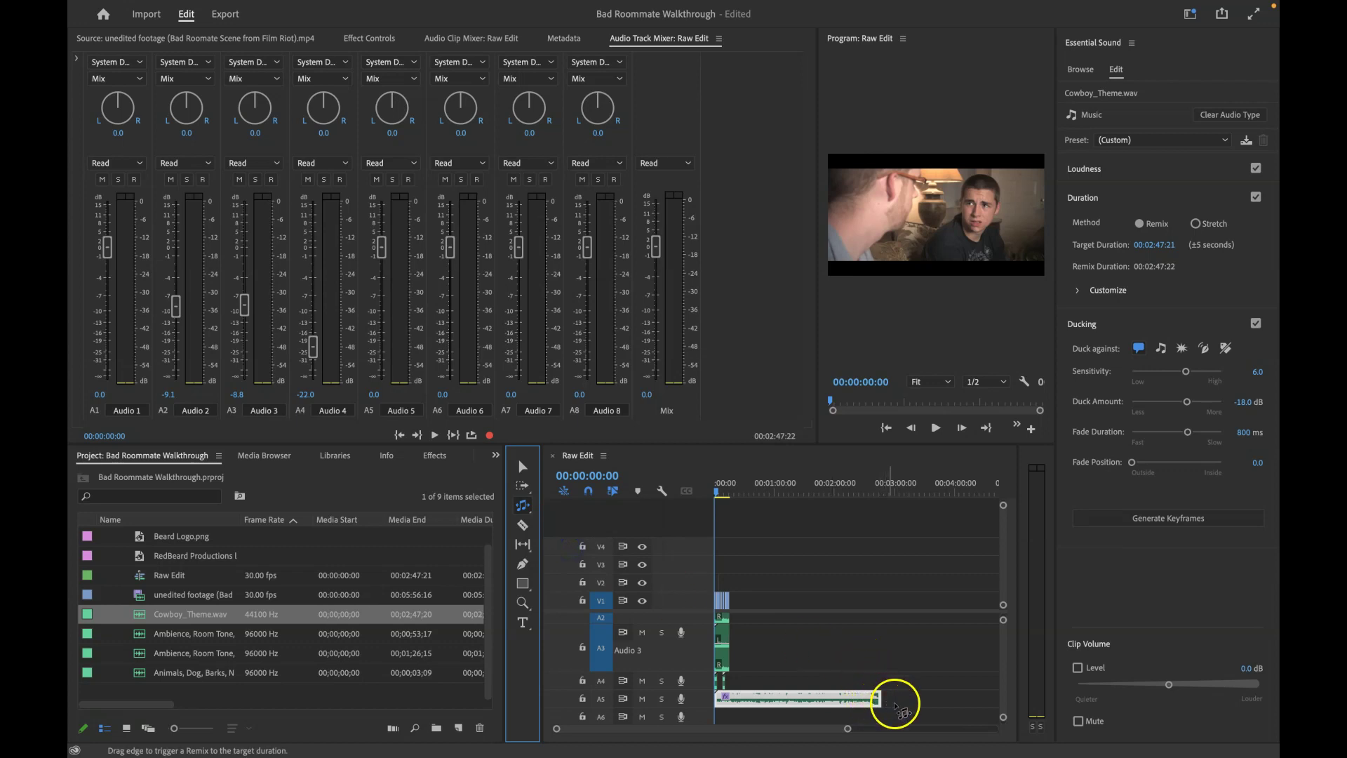
{"action": "left_click_drag", "start_coordinate": [877, 699], "coordinate": [724, 699]}
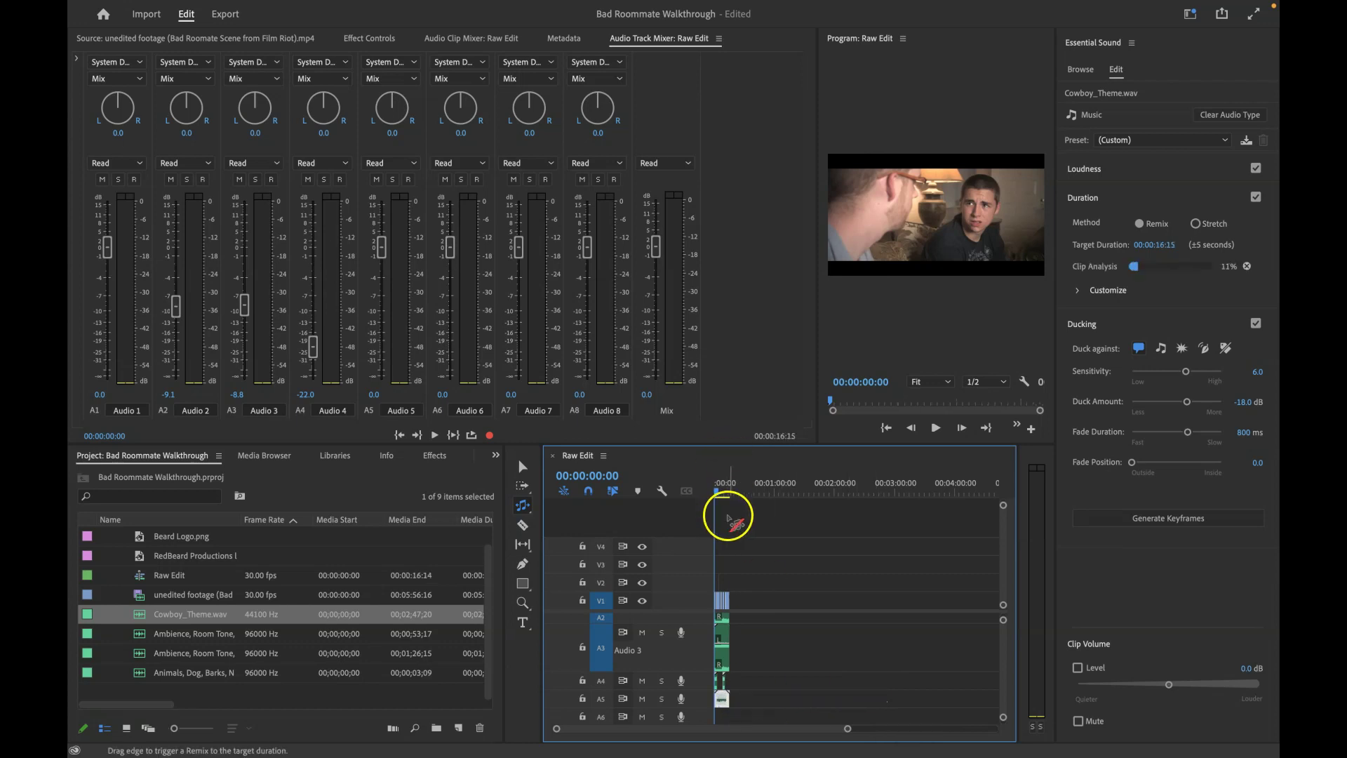
Step: Play the sequence to hear the remixed Cowboy Theme under the dialogue through to its ending
{"action": "key", "text": "space"}
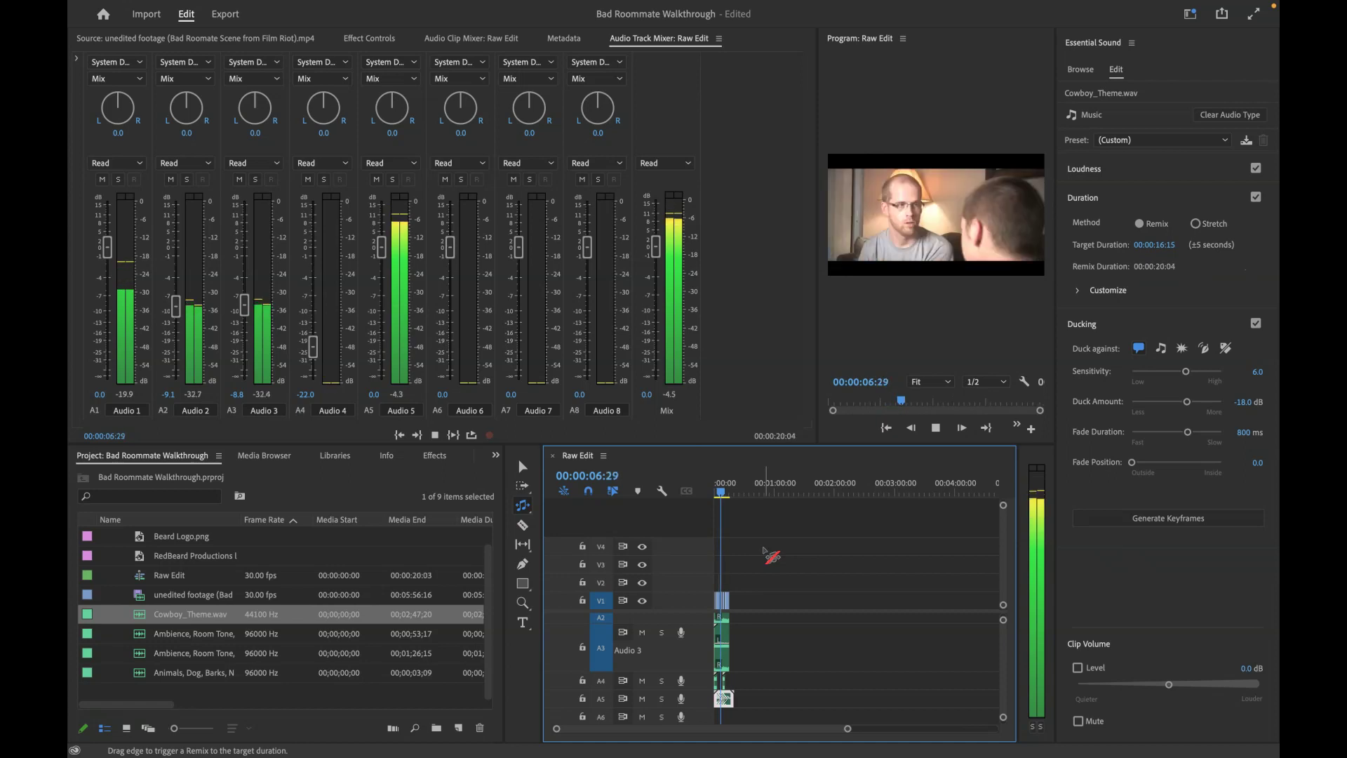
{"action": "left_click", "coordinate": [742, 500]}
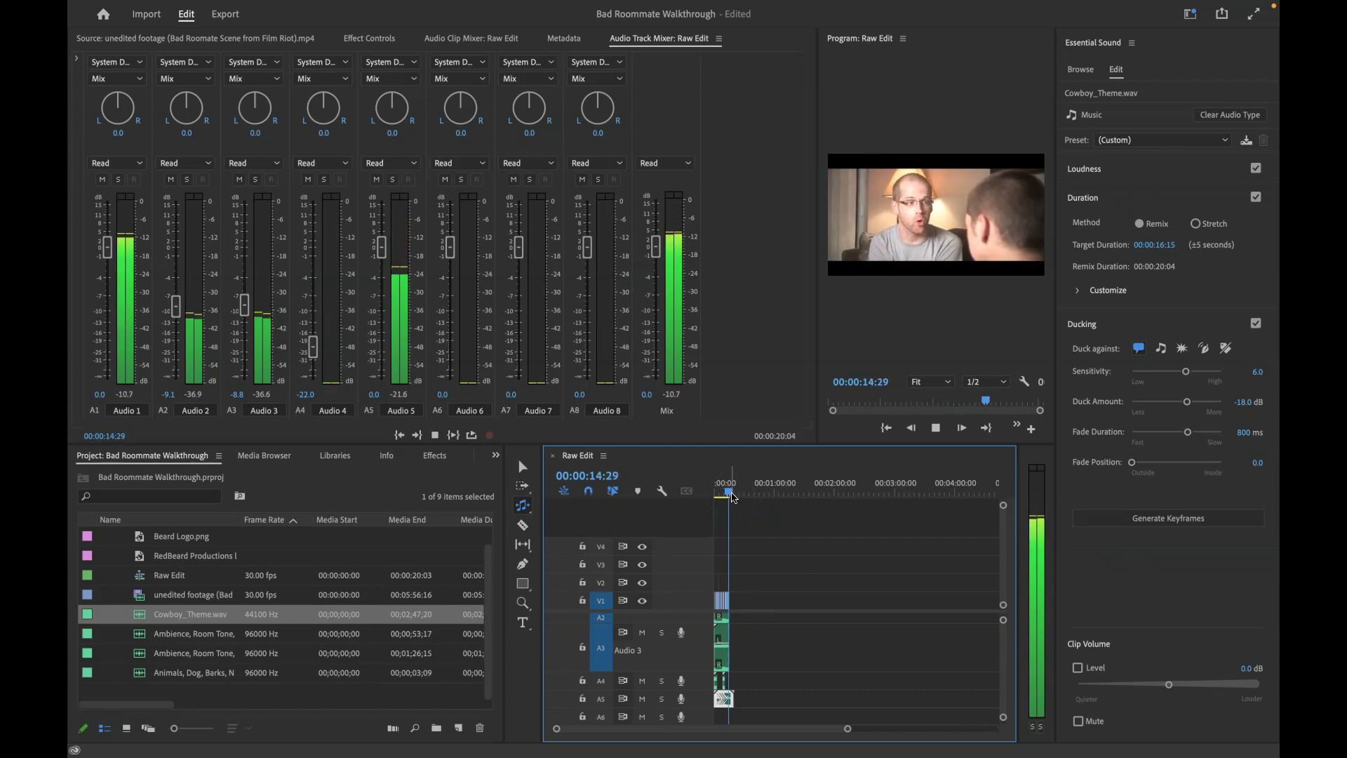
{"action": "left_click", "coordinate": [852, 751]}
Step: Enlarge the sequence clips and the audio track heights to examine the remixed Cowboy Theme waveform on Audio 5
{"action": "left_click_drag", "start_coordinate": [852, 732], "coordinate": [825, 729]}
{"action": "key", "text": "z"}
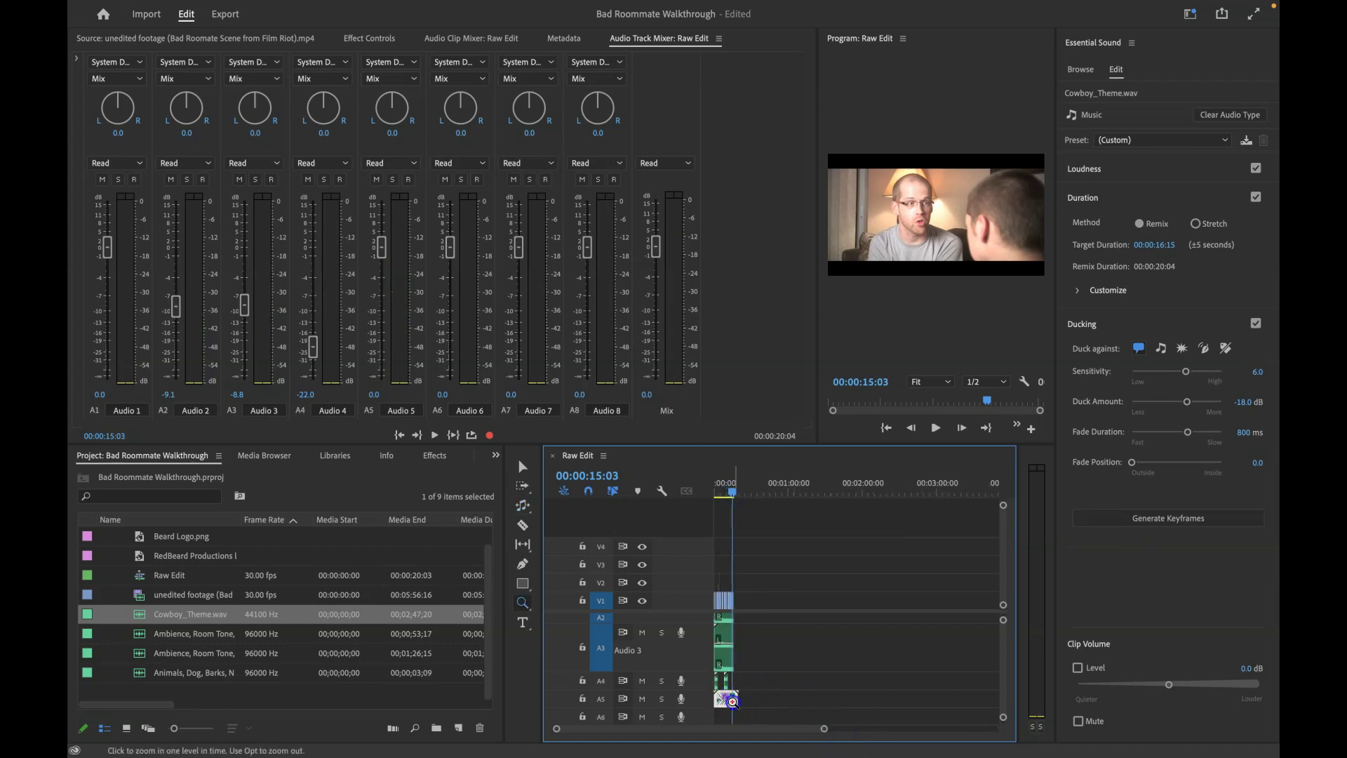
{"action": "left_click", "coordinate": [737, 703]}
{"action": "left_click", "coordinate": [735, 701]}
{"action": "left_click", "coordinate": [734, 699]}
{"action": "left_click", "coordinate": [734, 699]}
{"action": "left_click", "coordinate": [849, 719]}
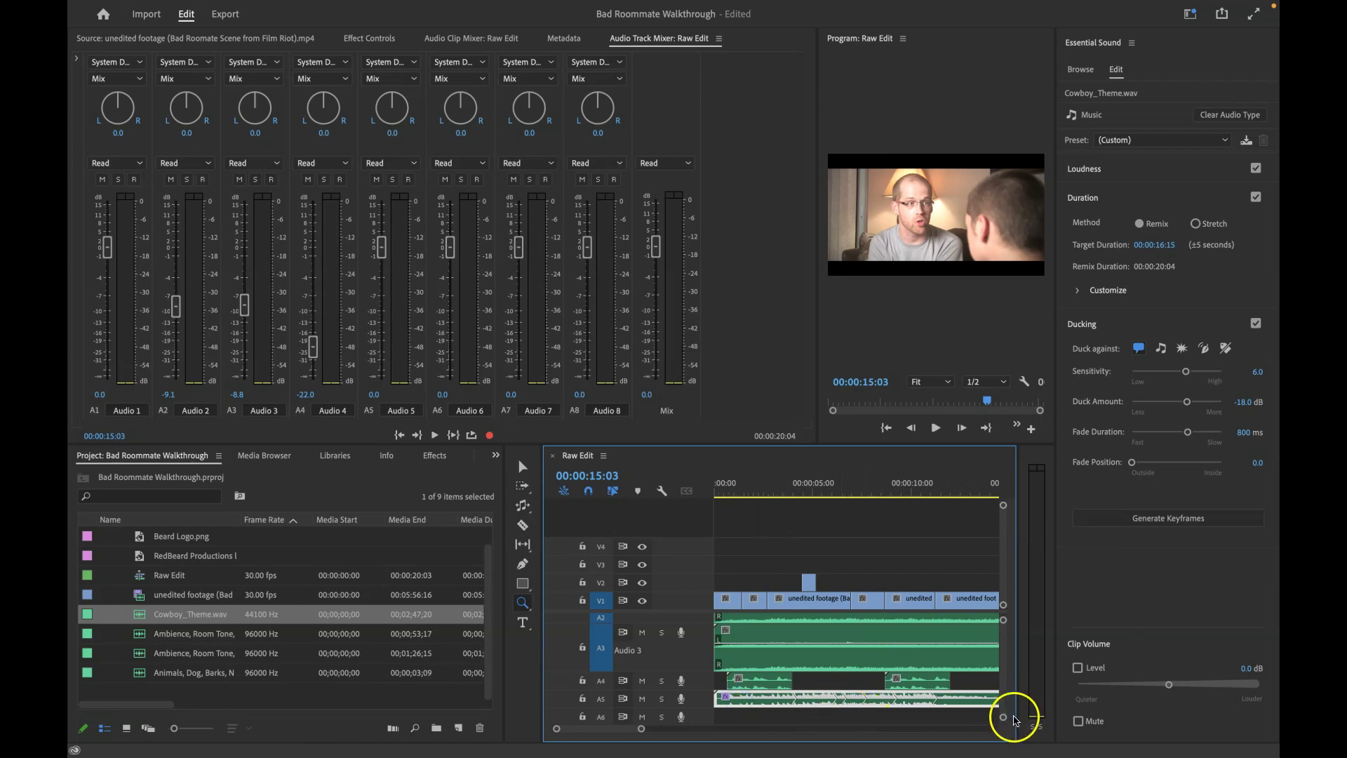
{"action": "left_click_drag", "start_coordinate": [1003, 717], "coordinate": [1005, 721]}
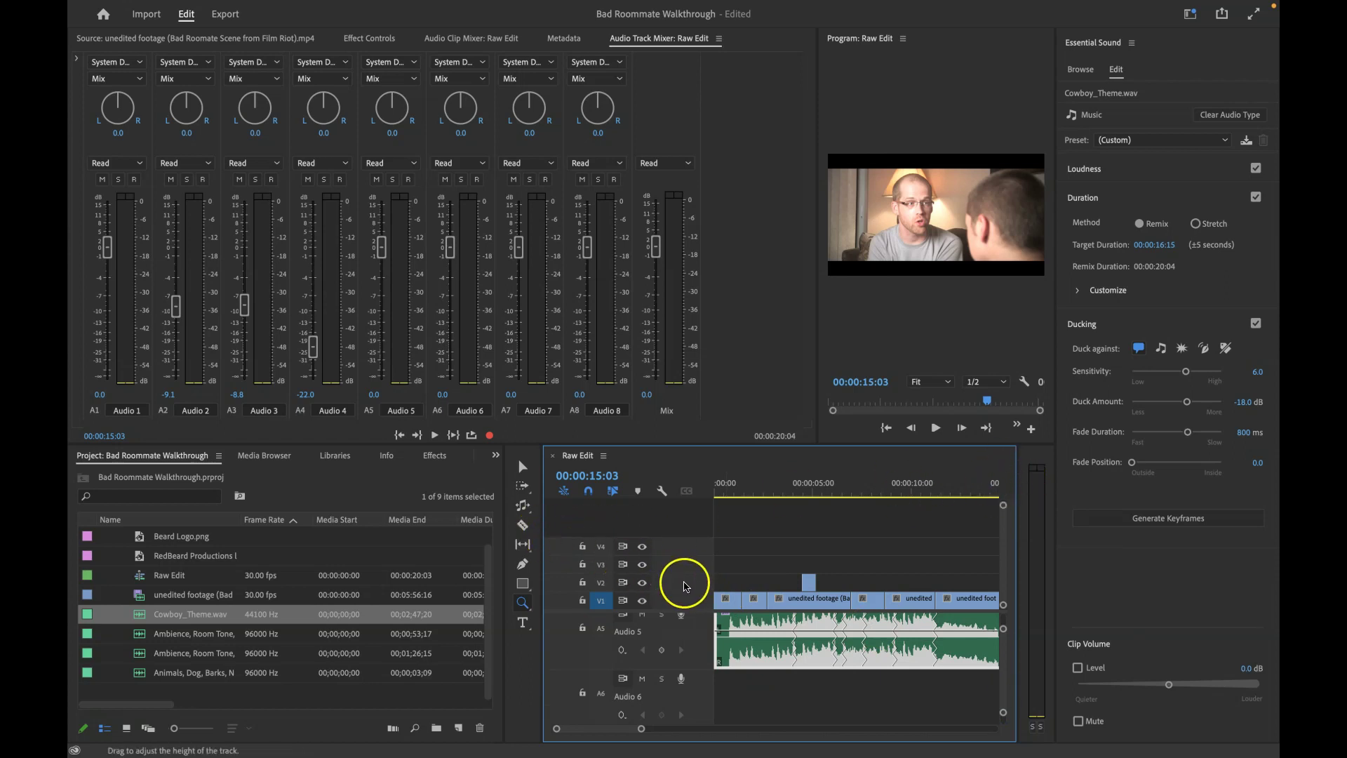
Step: Maximize the timeline, play and scrub through the remixed music's edit points, and restore the workspace layout
{"action": "double_click", "coordinate": [690, 463]}
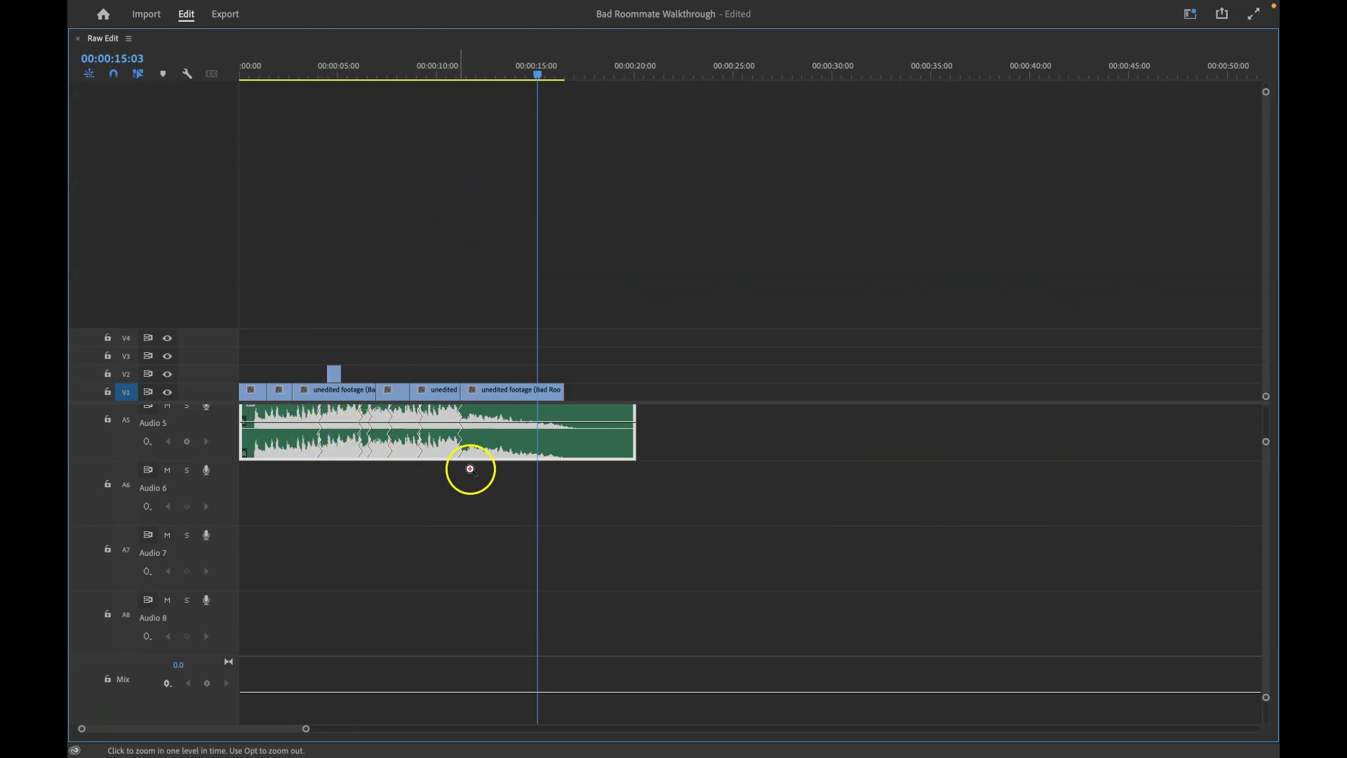
{"action": "left_click_drag", "start_coordinate": [534, 80], "coordinate": [248, 112]}
{"action": "key", "text": "space"}
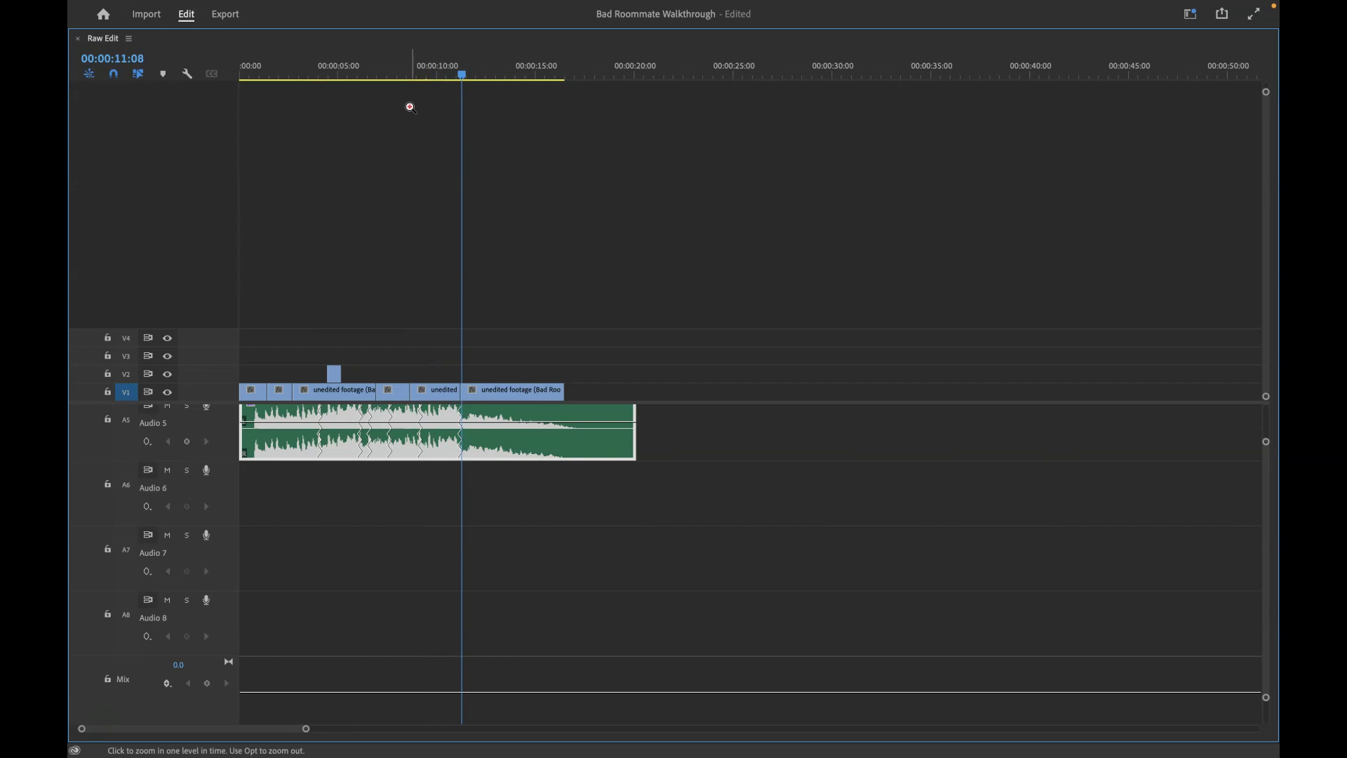
{"action": "left_click_drag", "start_coordinate": [565, 136], "coordinate": [519, 273]}
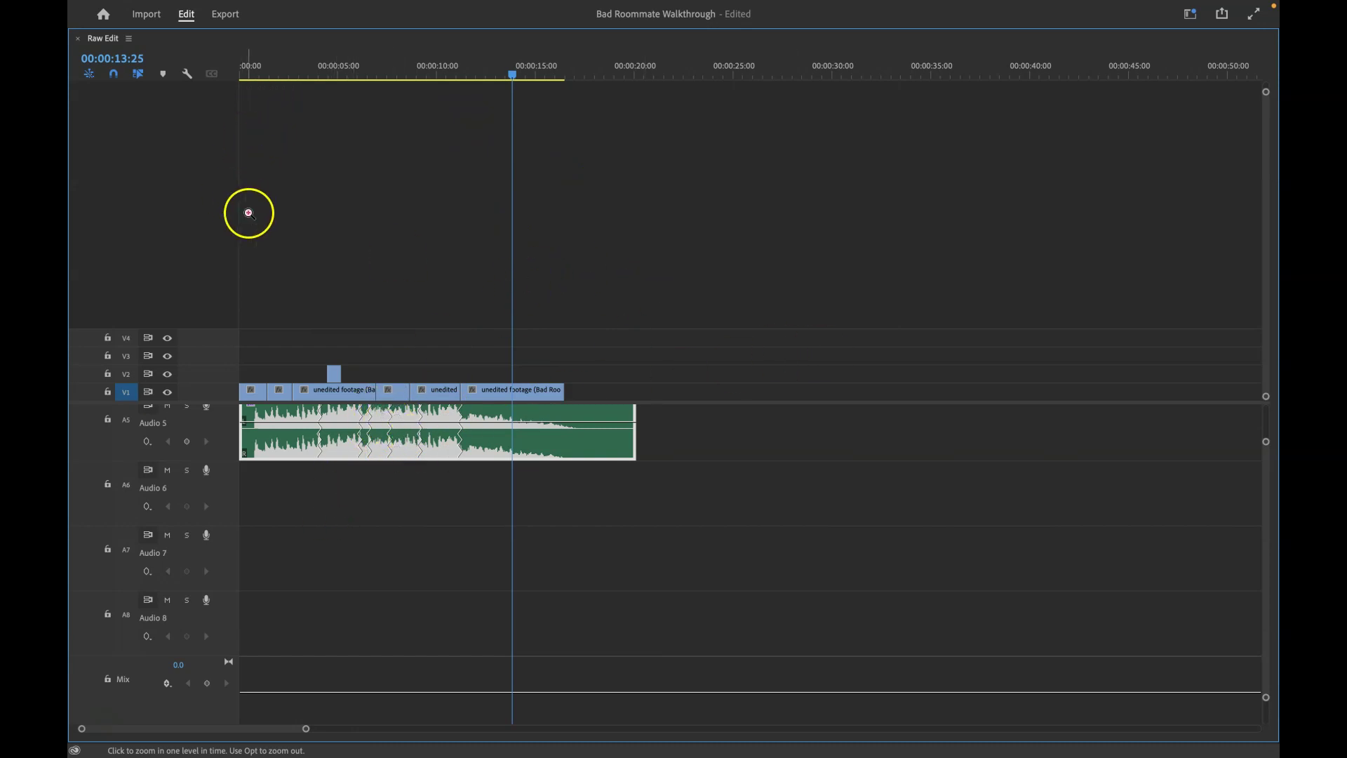
{"action": "key", "text": "grave"}
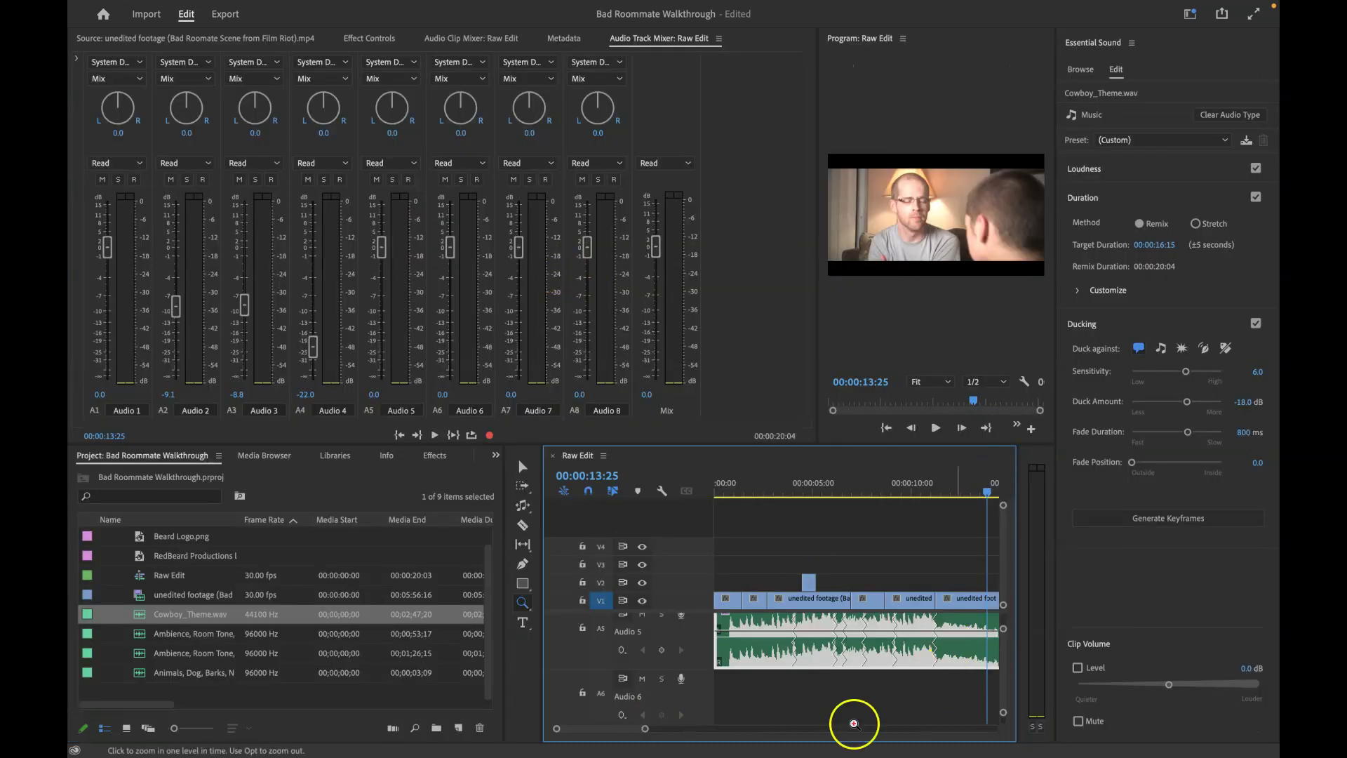
Step: Lower the Cowboy Theme clip volume level to -20.6 dB and preview it briefly
{"action": "left_click_drag", "start_coordinate": [1170, 691], "coordinate": [1160, 692]}
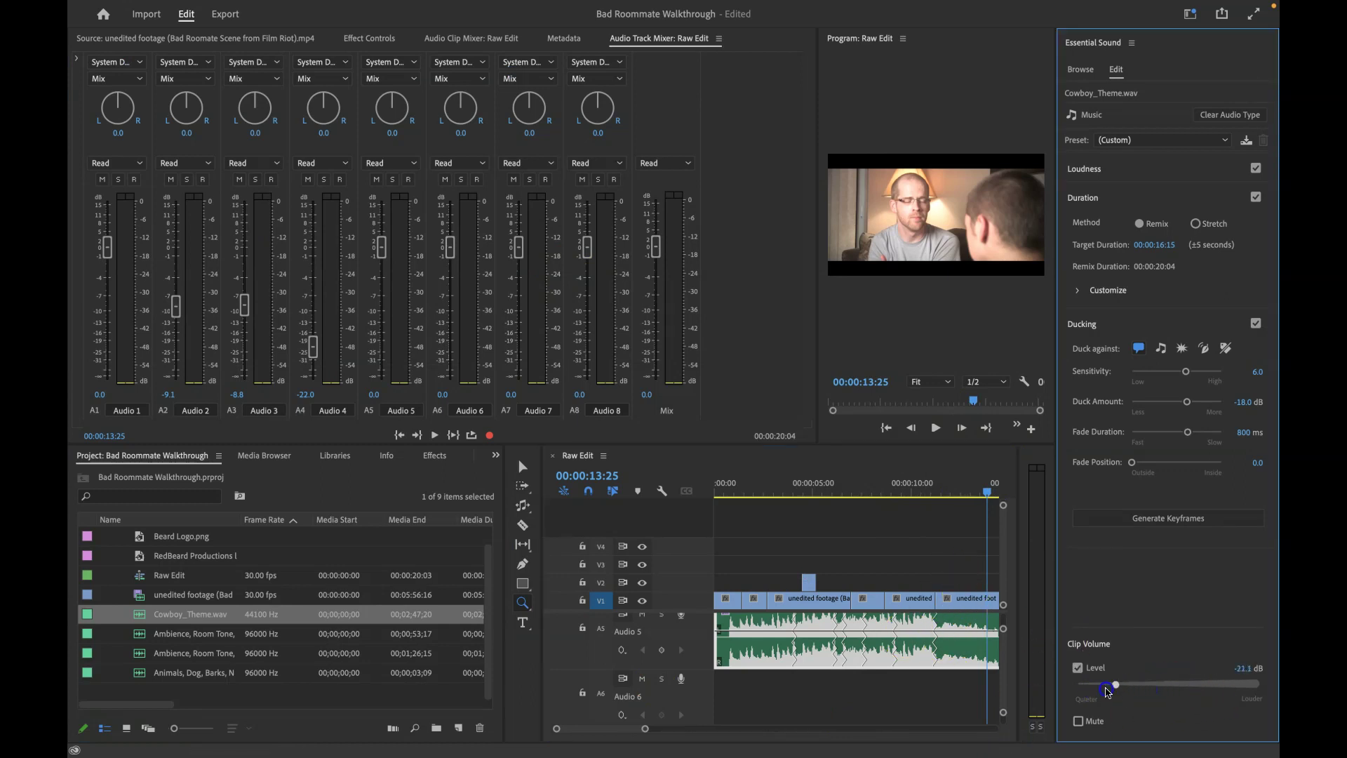
{"action": "key", "text": "space"}
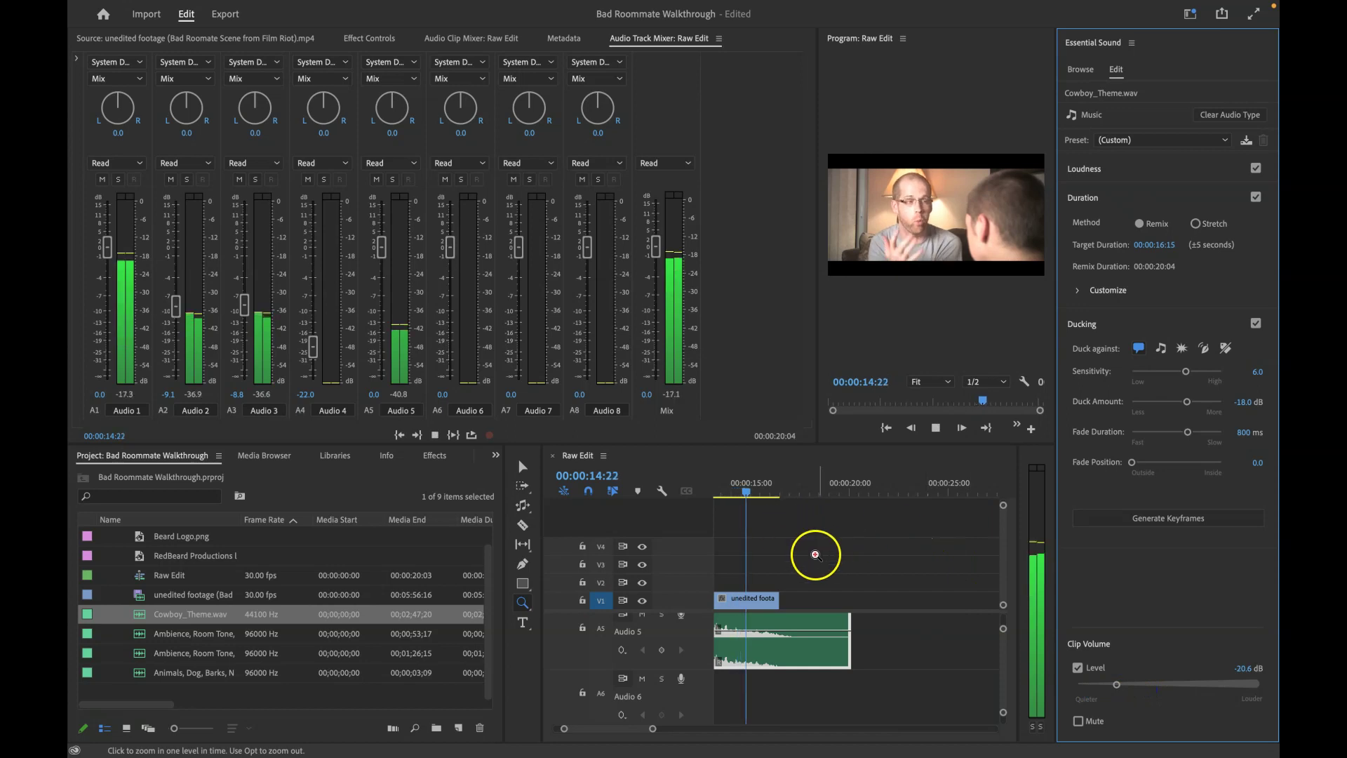
{"action": "left_click", "coordinate": [618, 507]}
Step: Play the sequence from its beginning to check the music level against the dialogue, and return the playhead to the start
{"action": "key", "text": "Home"}
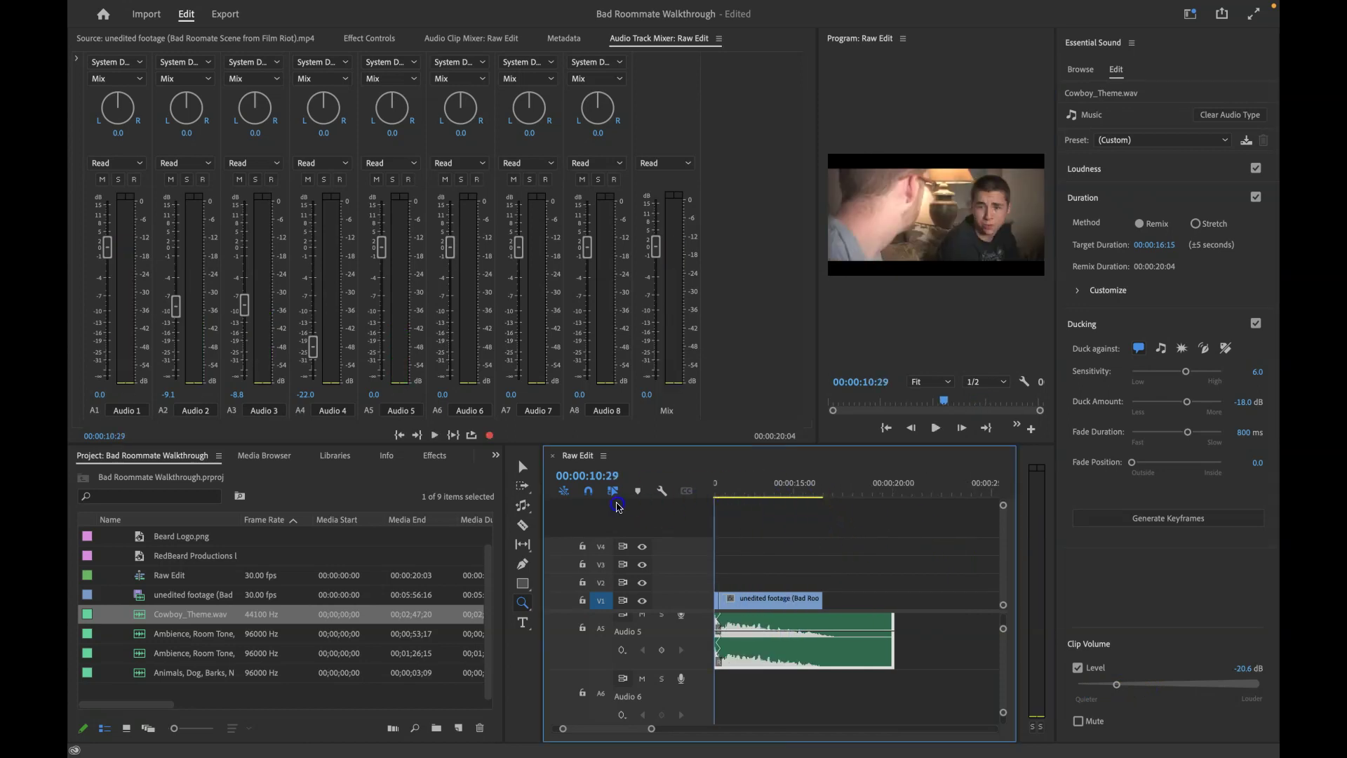
{"action": "key", "text": "space"}
{"action": "left_click", "coordinate": [812, 550]}
{"action": "key", "text": "space"}
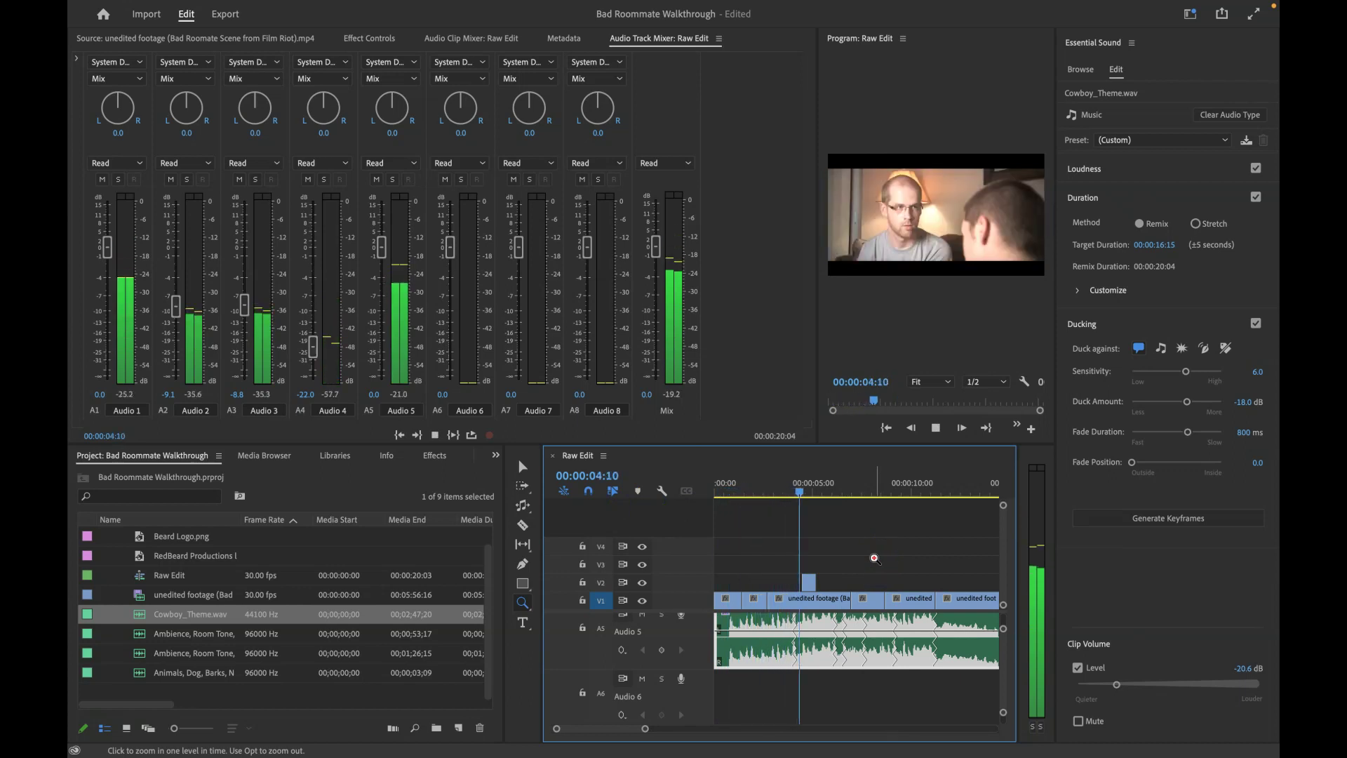
{"action": "left_click", "coordinate": [1143, 591]}
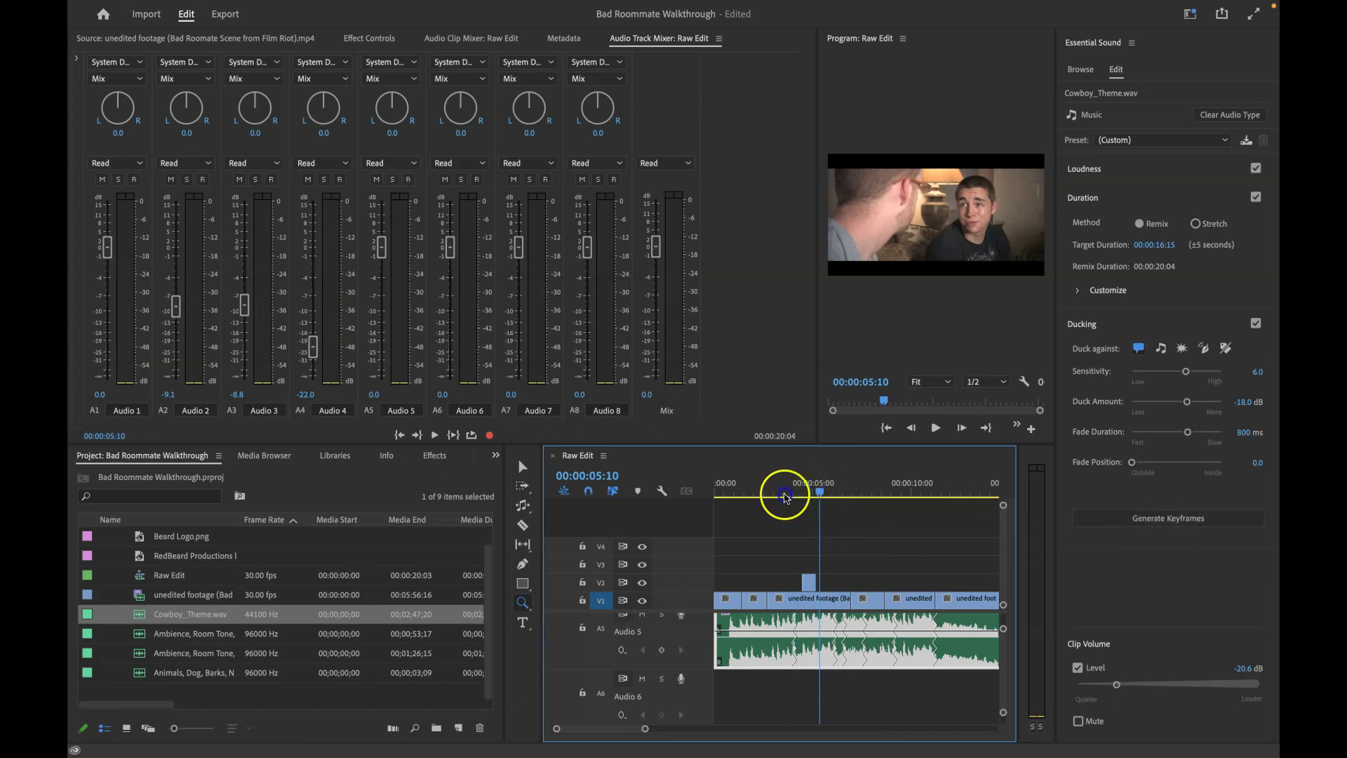
{"action": "left_click", "coordinate": [716, 491]}
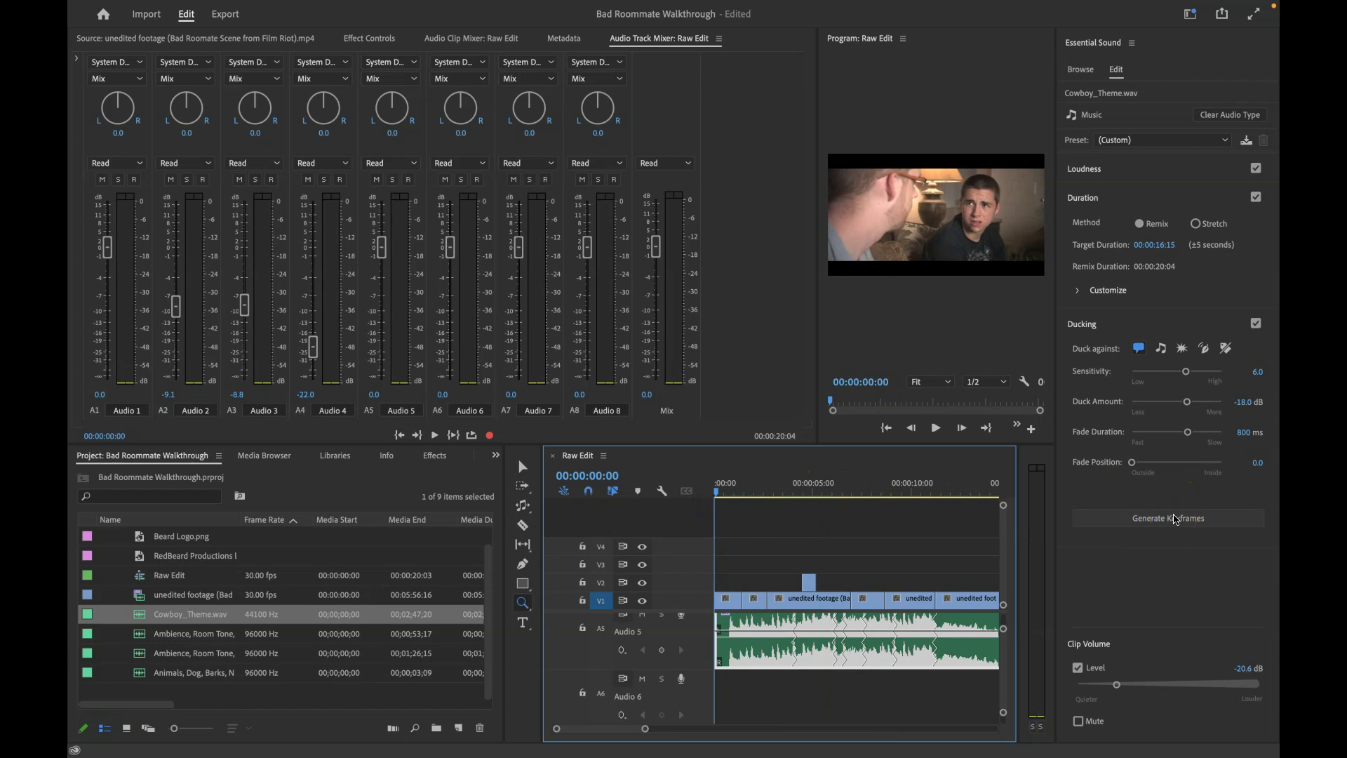
{"action": "left_click", "coordinate": [1178, 591]}
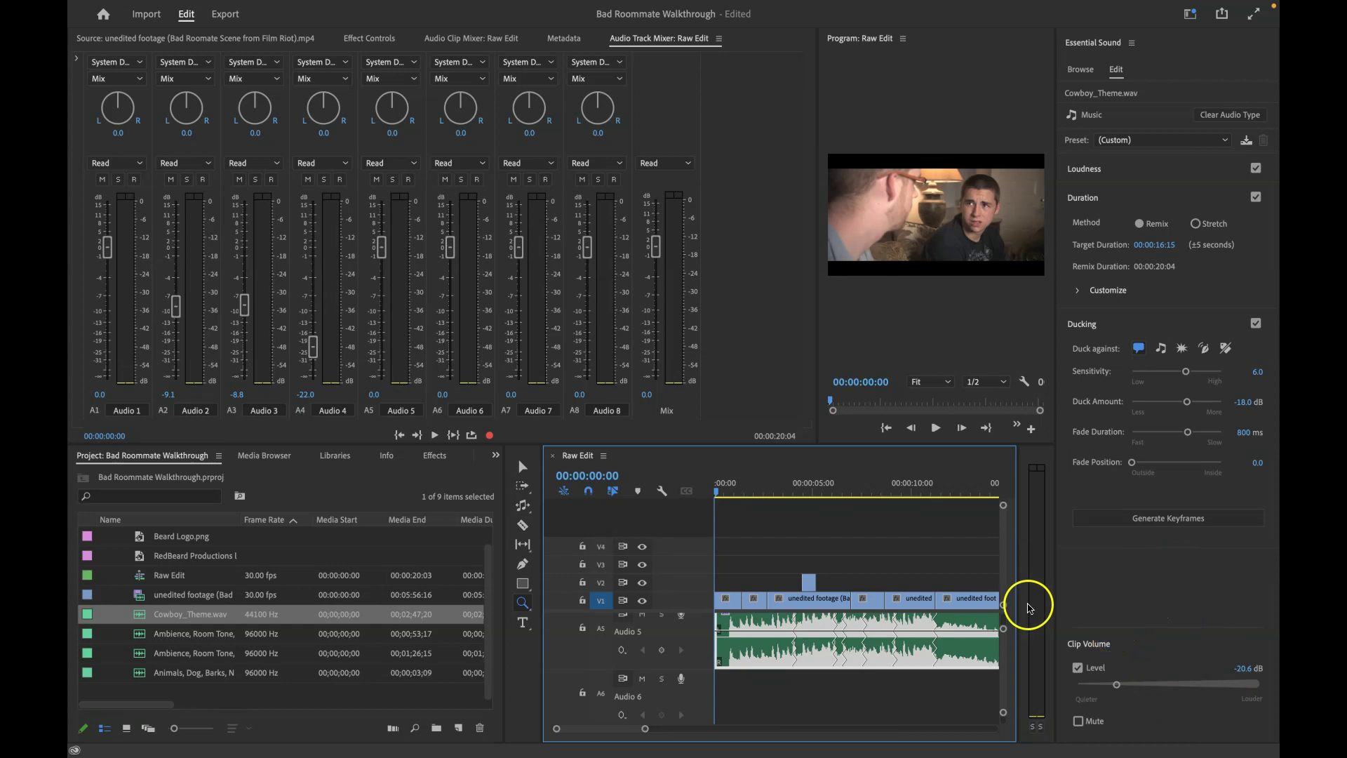
Step: Try a manual volume dip on the Cowboy Theme clip by adding two volume keyframes and lowering the level between them
{"action": "left_click", "coordinate": [527, 565]}
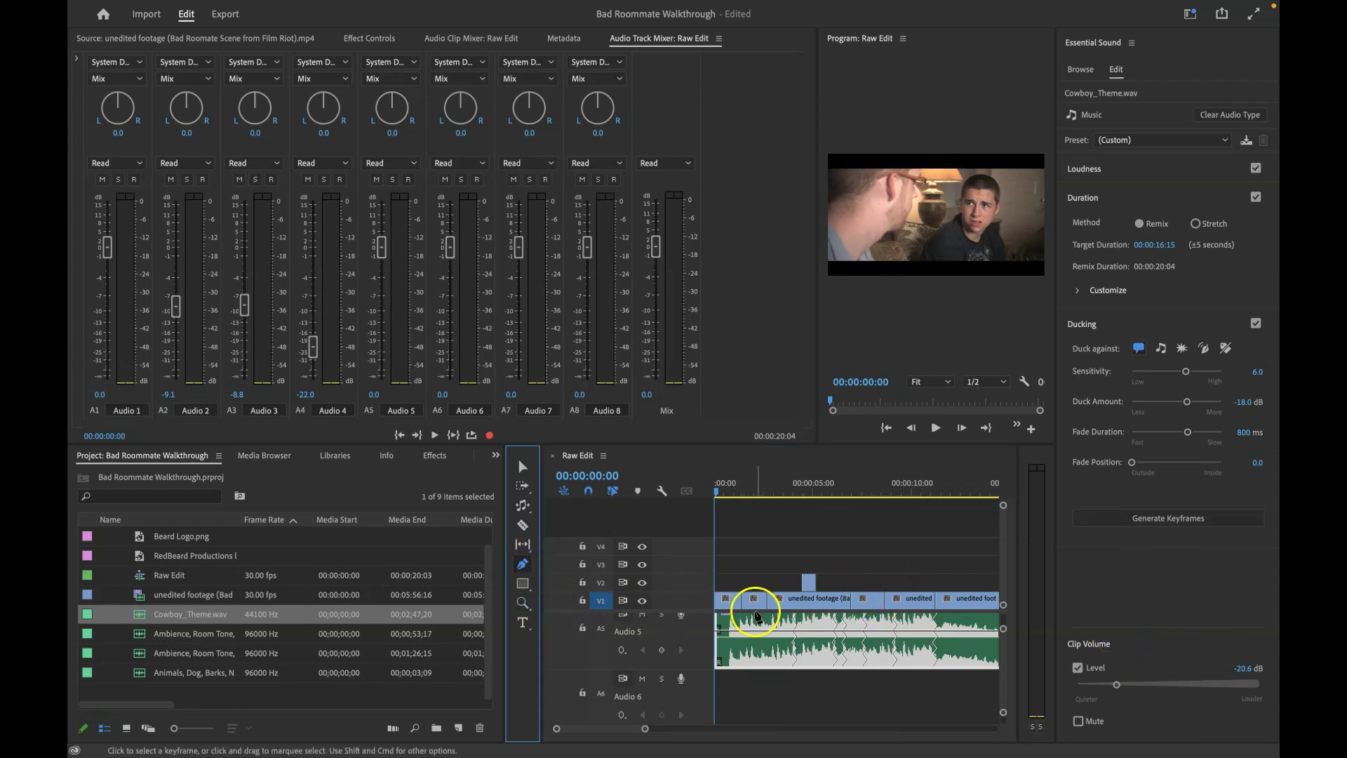
{"action": "left_click", "coordinate": [741, 631]}
{"action": "left_click", "coordinate": [828, 631]}
{"action": "key", "text": "v"}
{"action": "left_click_drag", "start_coordinate": [781, 636], "coordinate": [781, 647]}
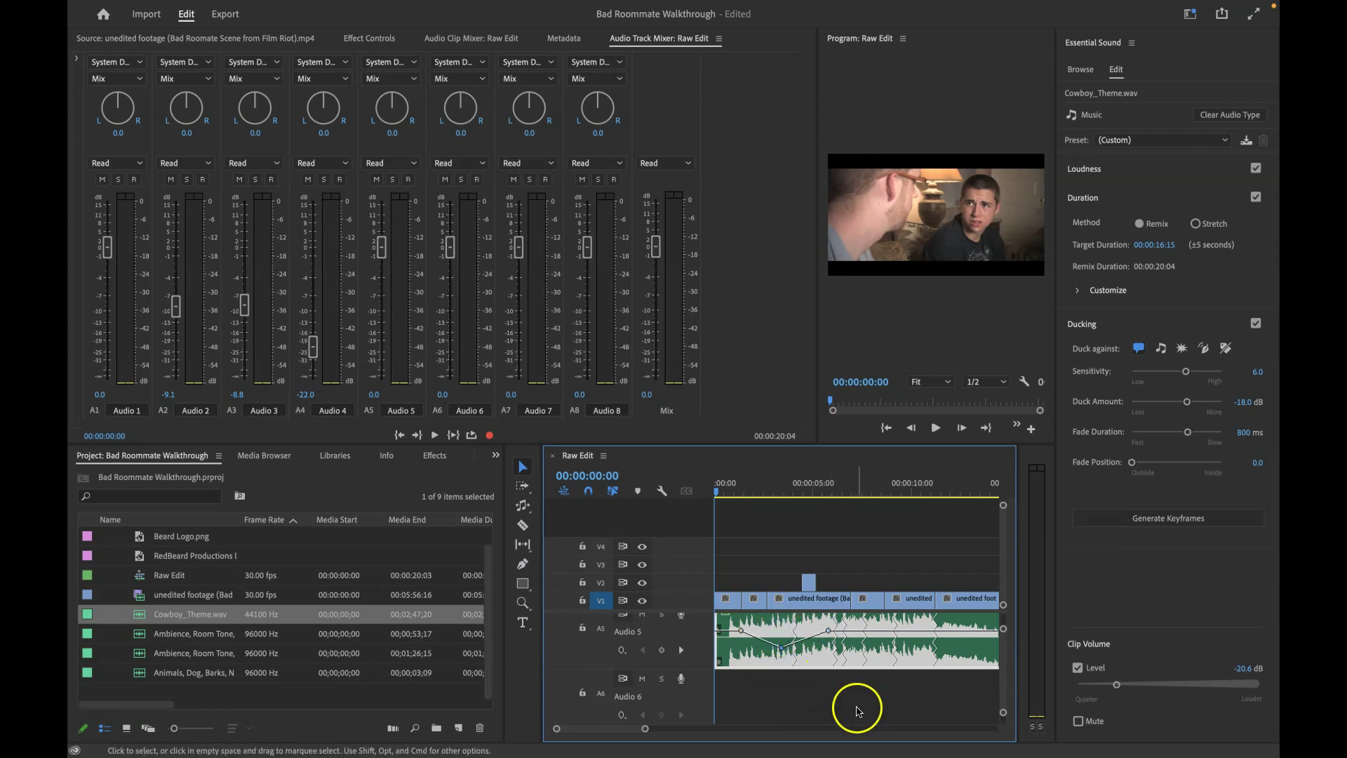
Step: Play the sequence through the manual volume dip, and undo the keyframe changes on Audio 5
{"action": "left_click", "coordinate": [739, 500]}
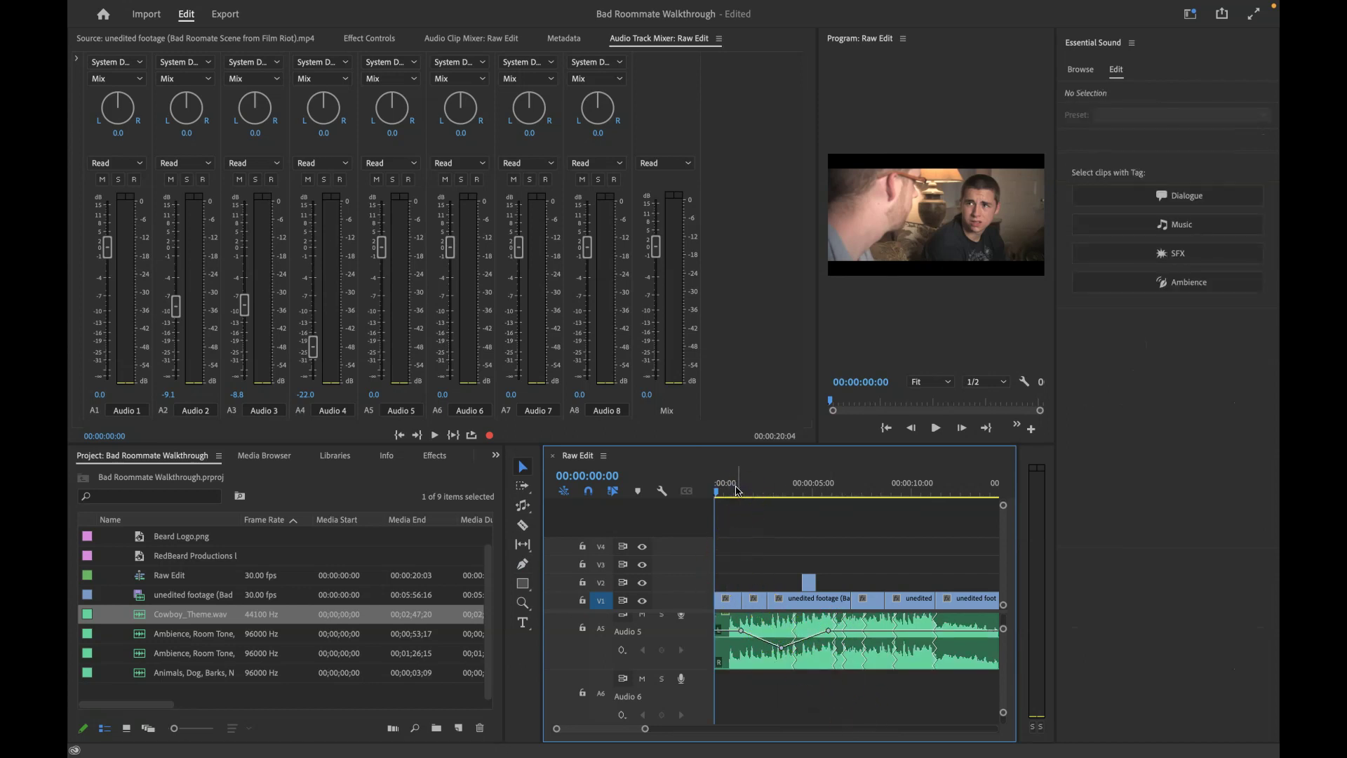
{"action": "left_click", "coordinate": [737, 489]}
{"action": "key", "text": "space"}
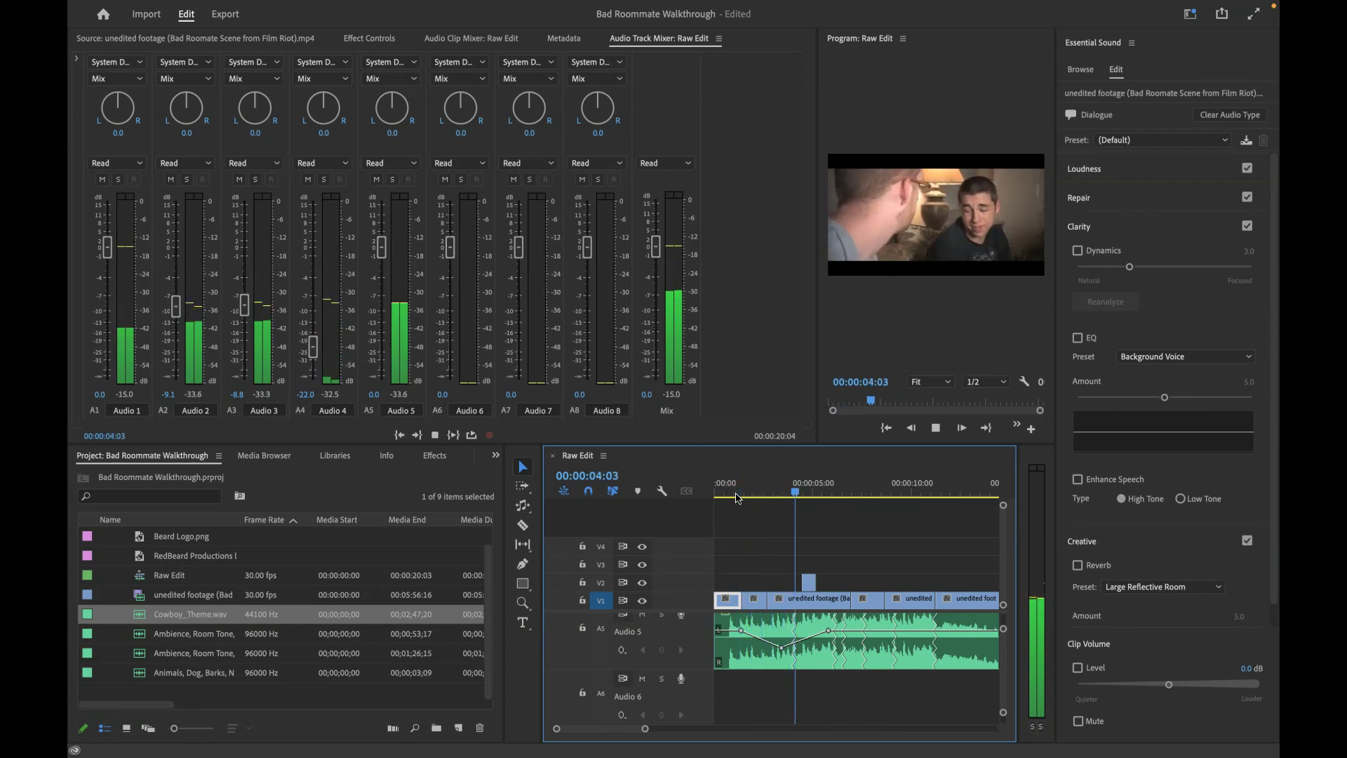
{"action": "key", "text": "space"}
{"action": "key", "text": "super+z"}
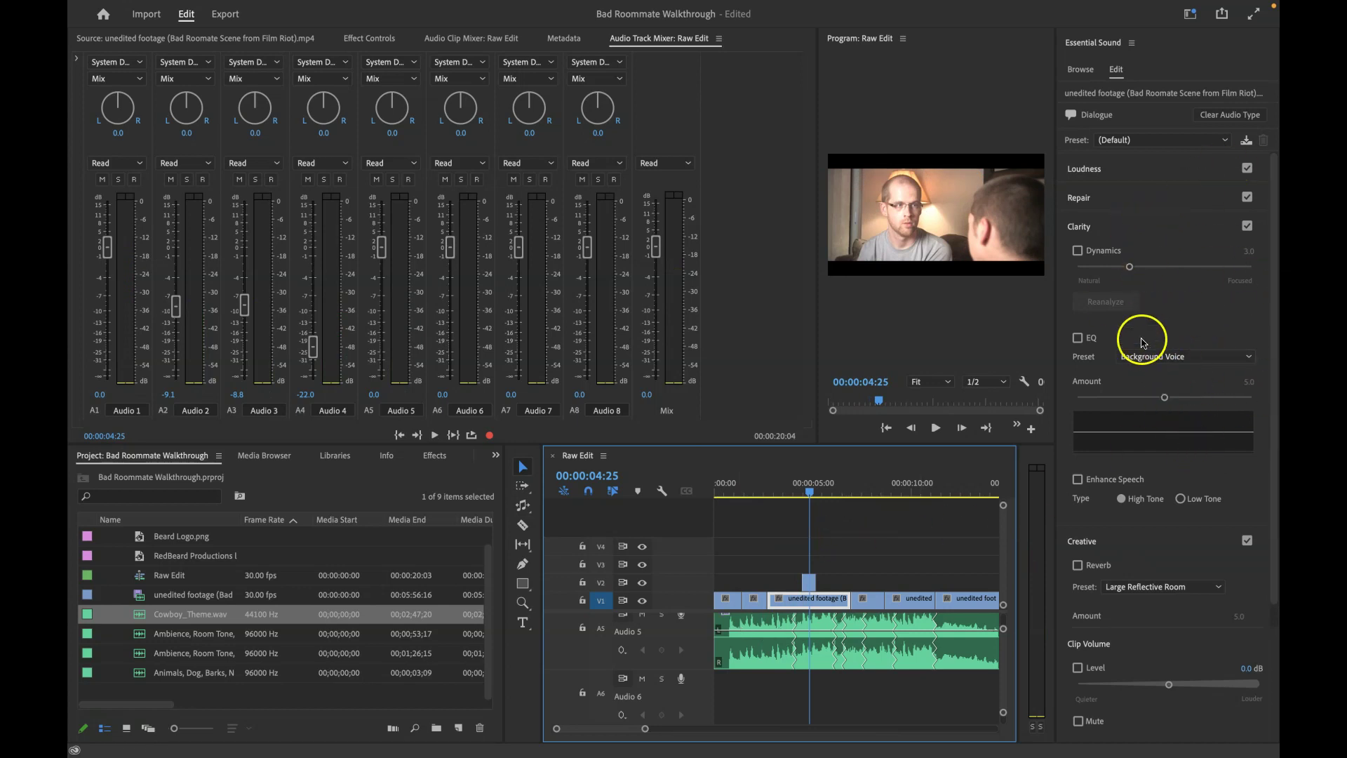
Step: Apply the Balanced Background Music preset to the Cowboy Theme clip and play a short section to check it
{"action": "left_click", "coordinate": [870, 655]}
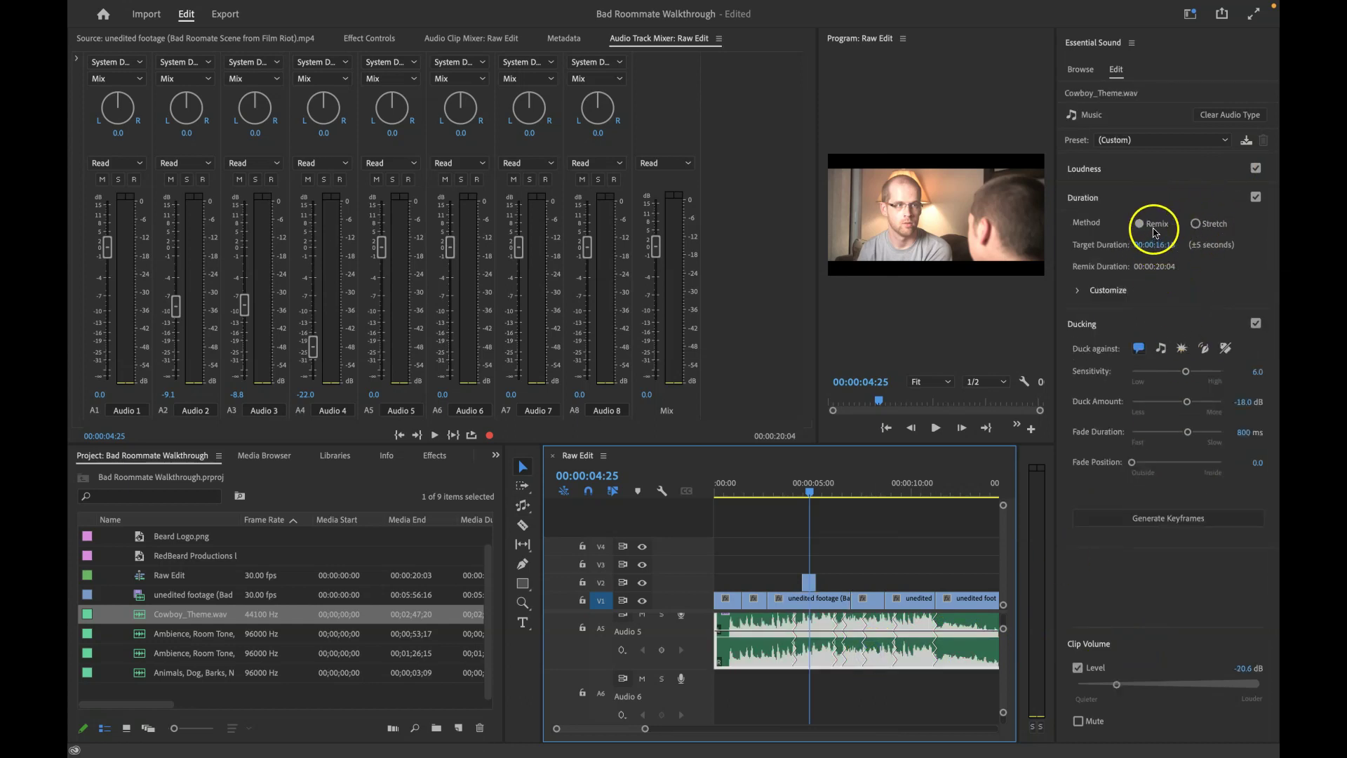
{"action": "left_click", "coordinate": [1185, 140]}
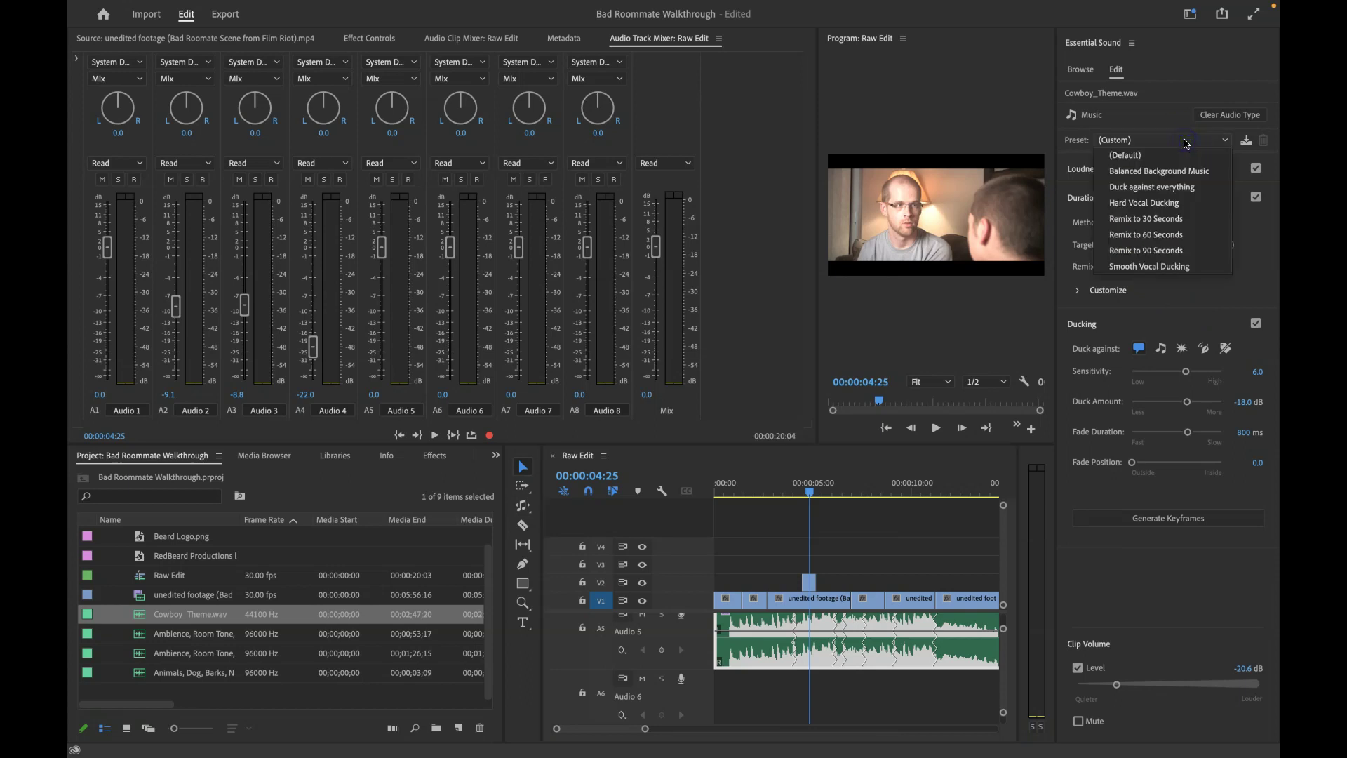
{"action": "left_click", "coordinate": [1157, 172]}
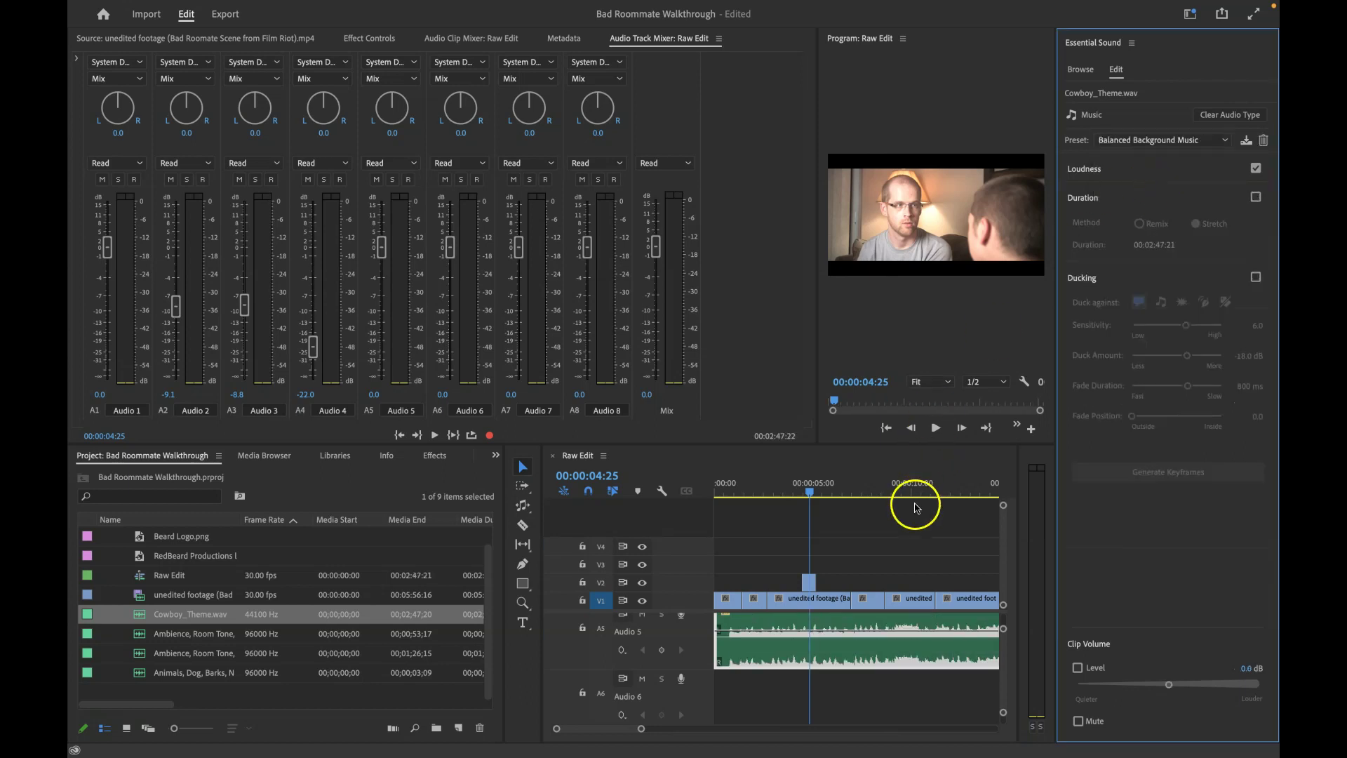
{"action": "key", "text": "space"}
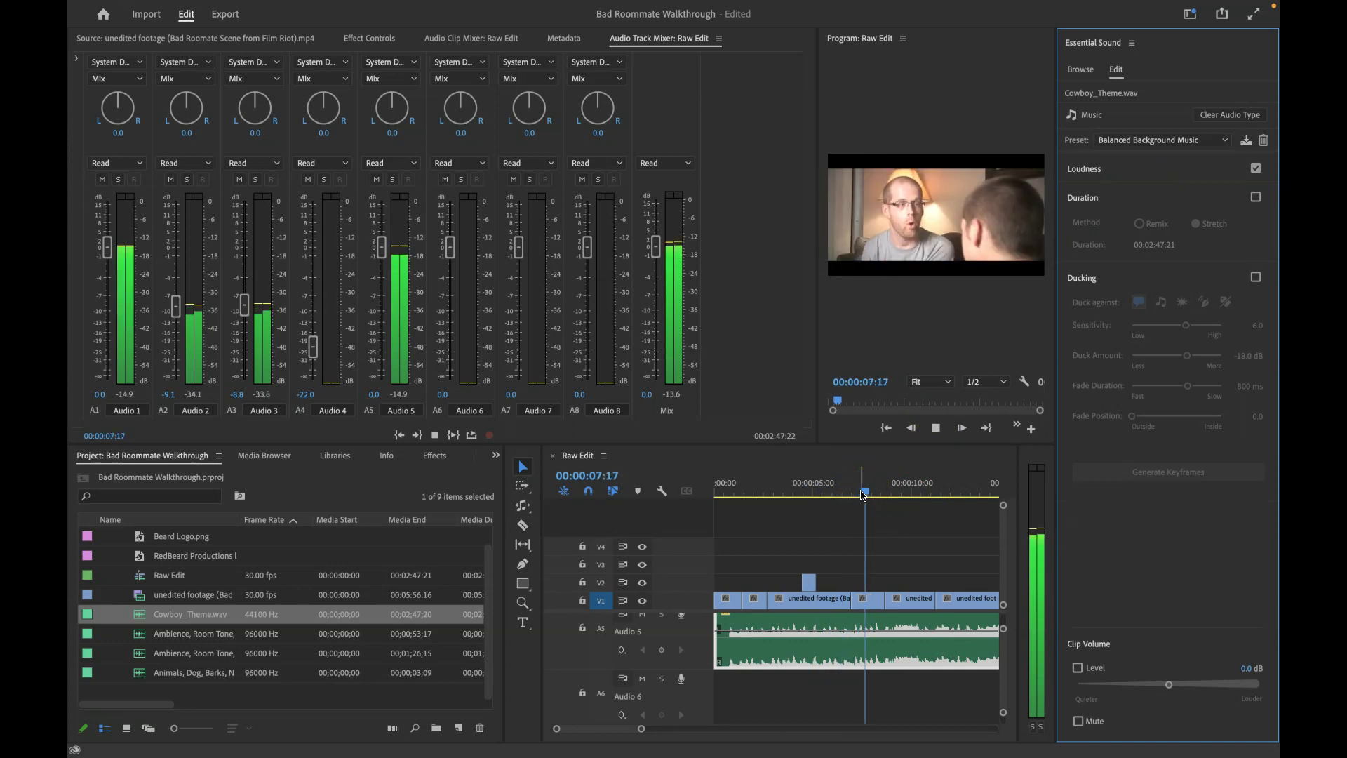
{"action": "key", "text": "space"}
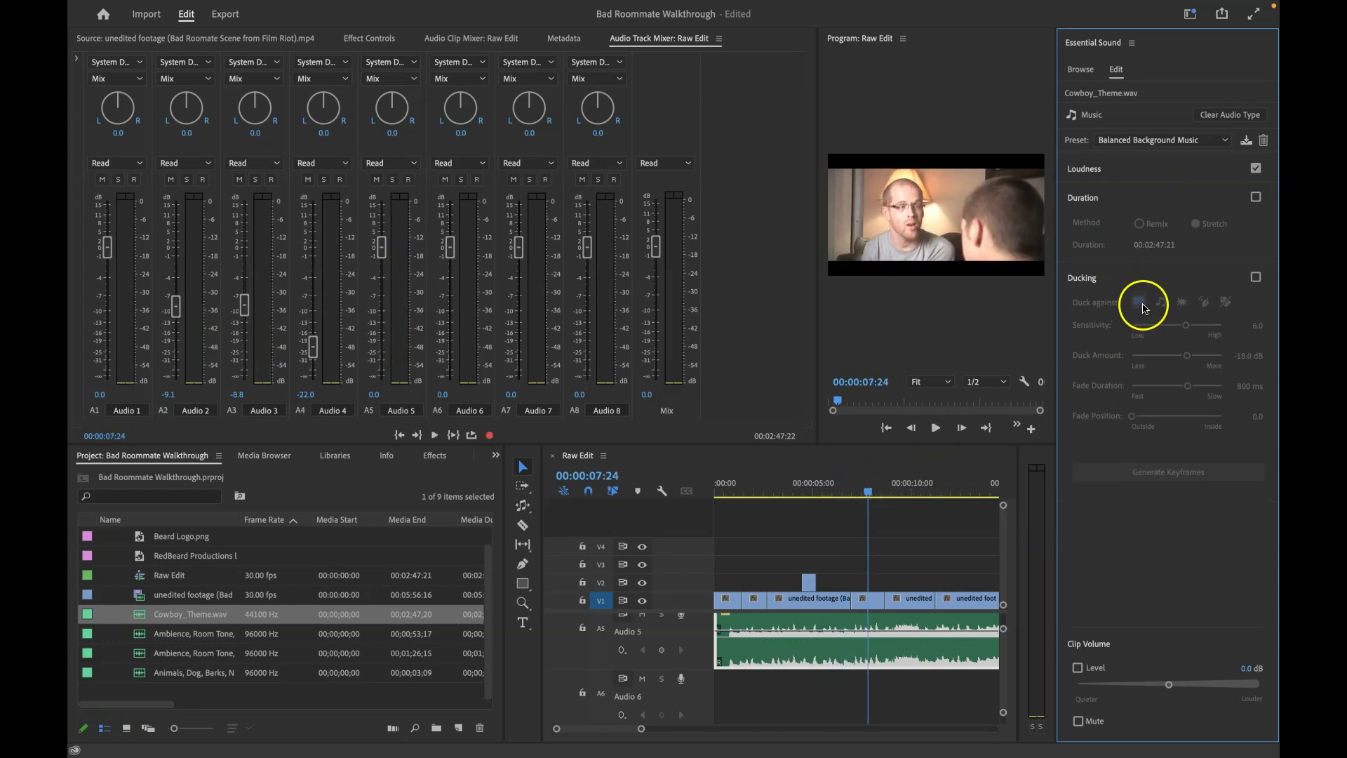
Step: Enable ducking against dialogue for Cowboy Theme, generate its keyframes, and start playback from the sequence's beginning
{"action": "left_click", "coordinate": [1256, 278]}
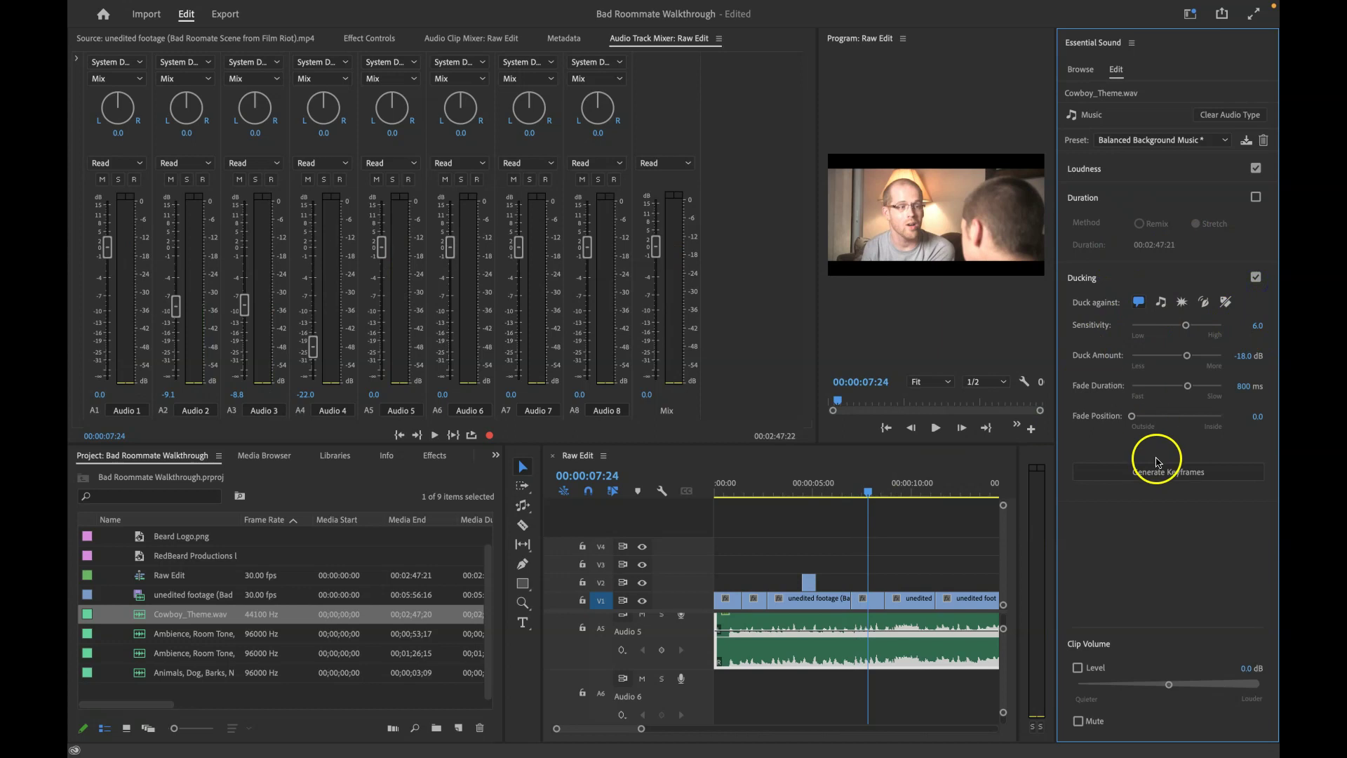
{"action": "left_click", "coordinate": [1166, 473]}
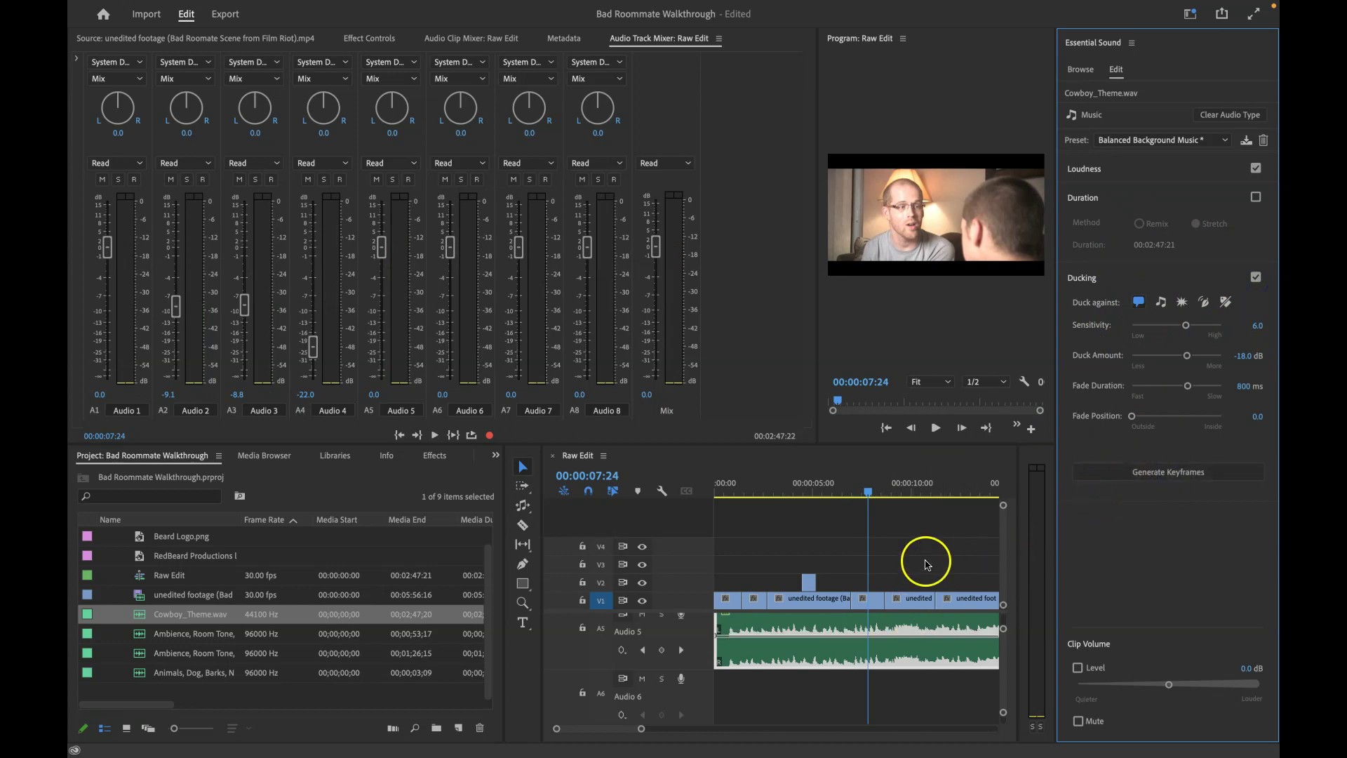
{"action": "left_click_drag", "start_coordinate": [868, 495], "coordinate": [715, 495]}
{"action": "key", "text": "space"}
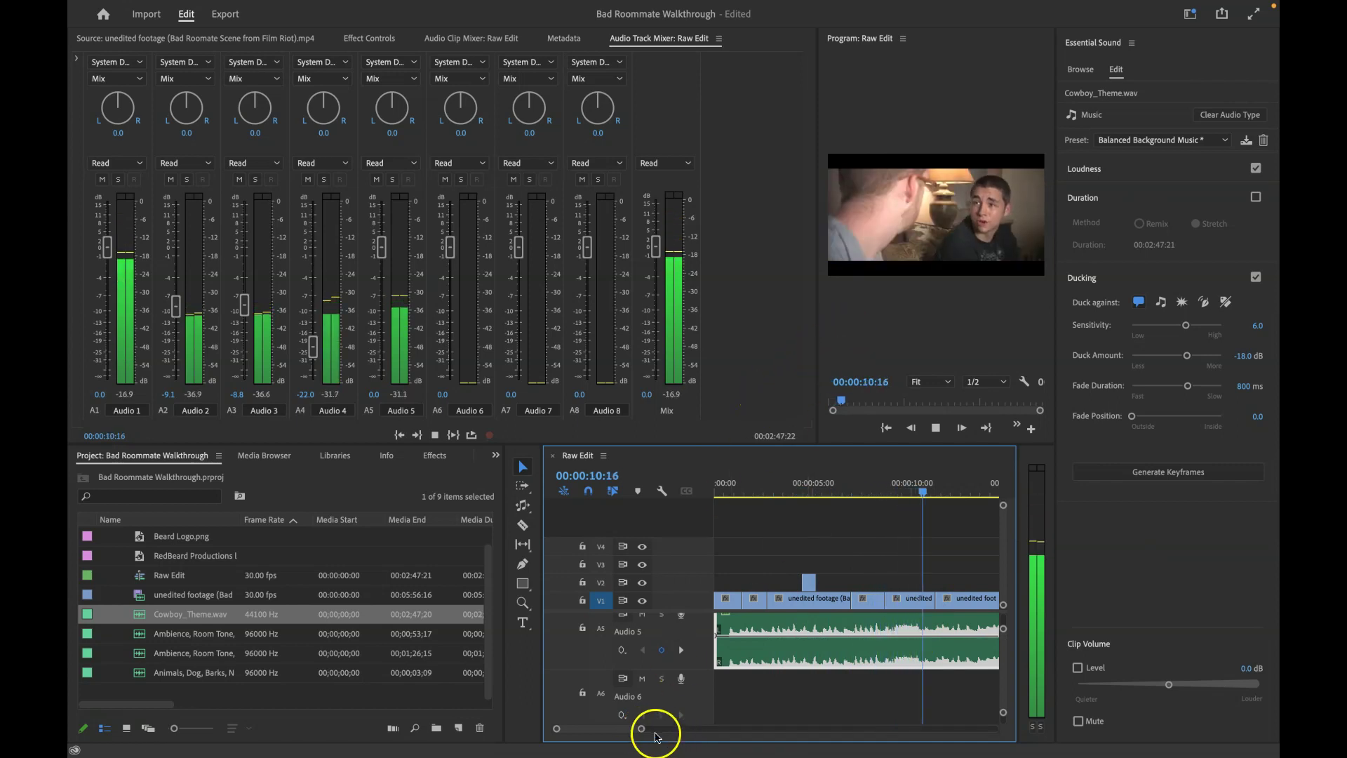
Step: Rescale the timeline to examine the music's ducking keyframes around the end of the dialogue, and stop playback
{"action": "left_click_drag", "start_coordinate": [641, 728], "coordinate": [720, 730]}
{"action": "mouse_move", "coordinate": [765, 635]}
{"action": "left_mouse_down"}
{"action": "mouse_move", "coordinate": [788, 625]}
{"action": "mouse_move", "coordinate": [779, 636]}
{"action": "left_mouse_up"}
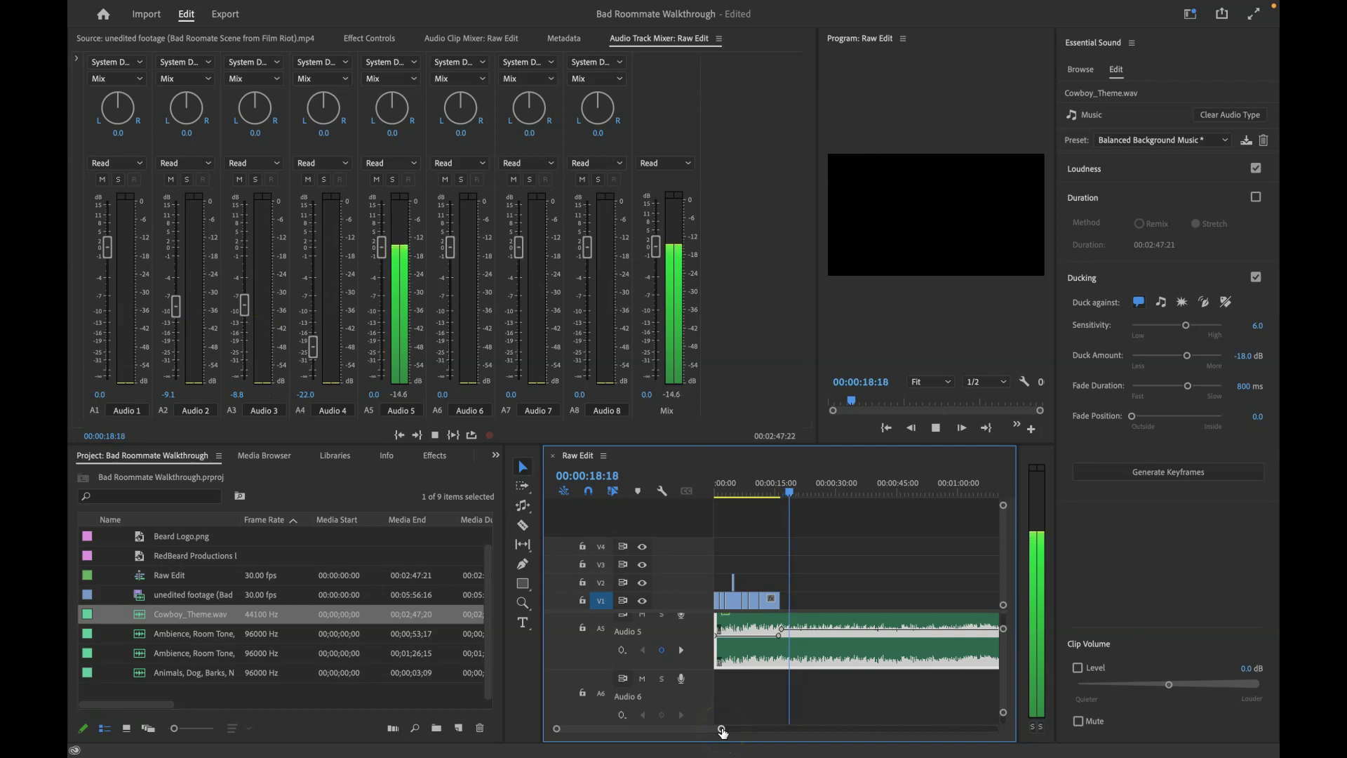
{"action": "left_click_drag", "start_coordinate": [721, 732], "coordinate": [685, 732]}
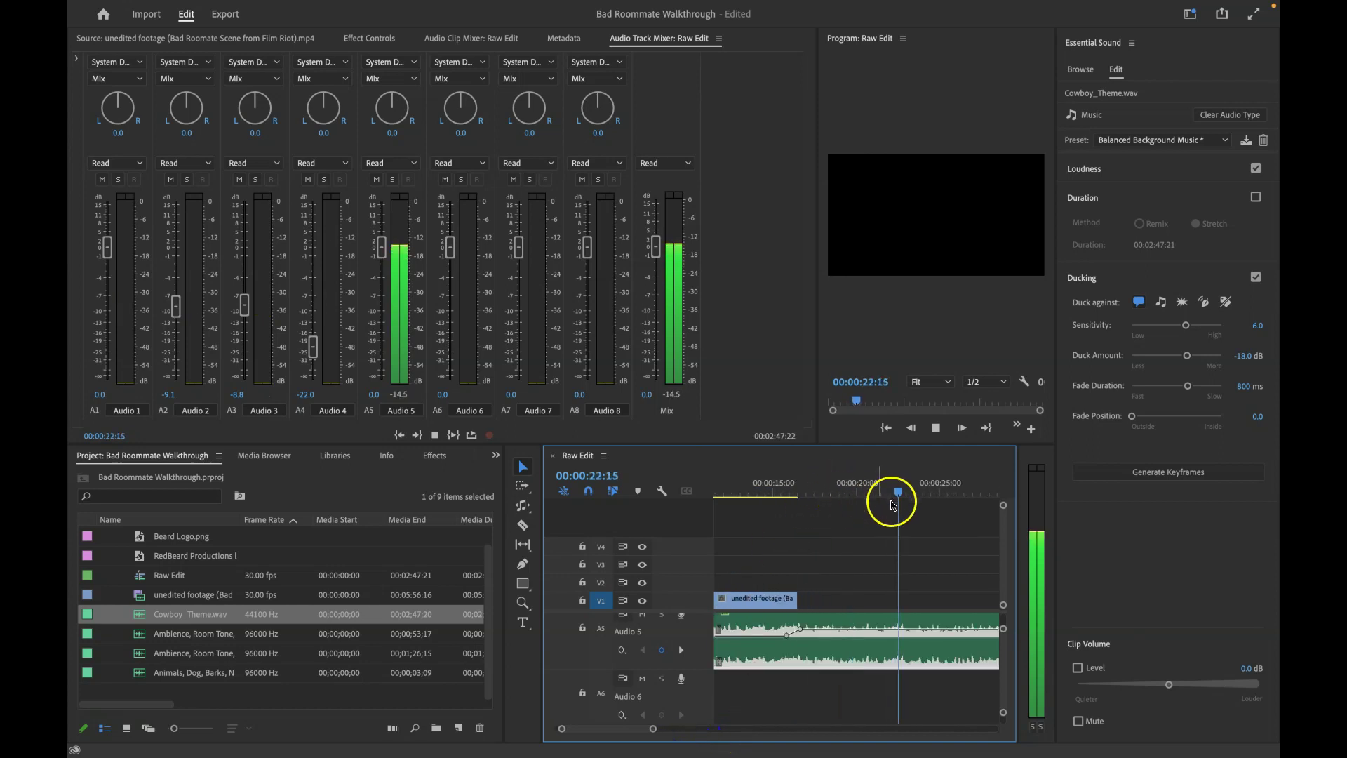
{"action": "key", "text": "space"}
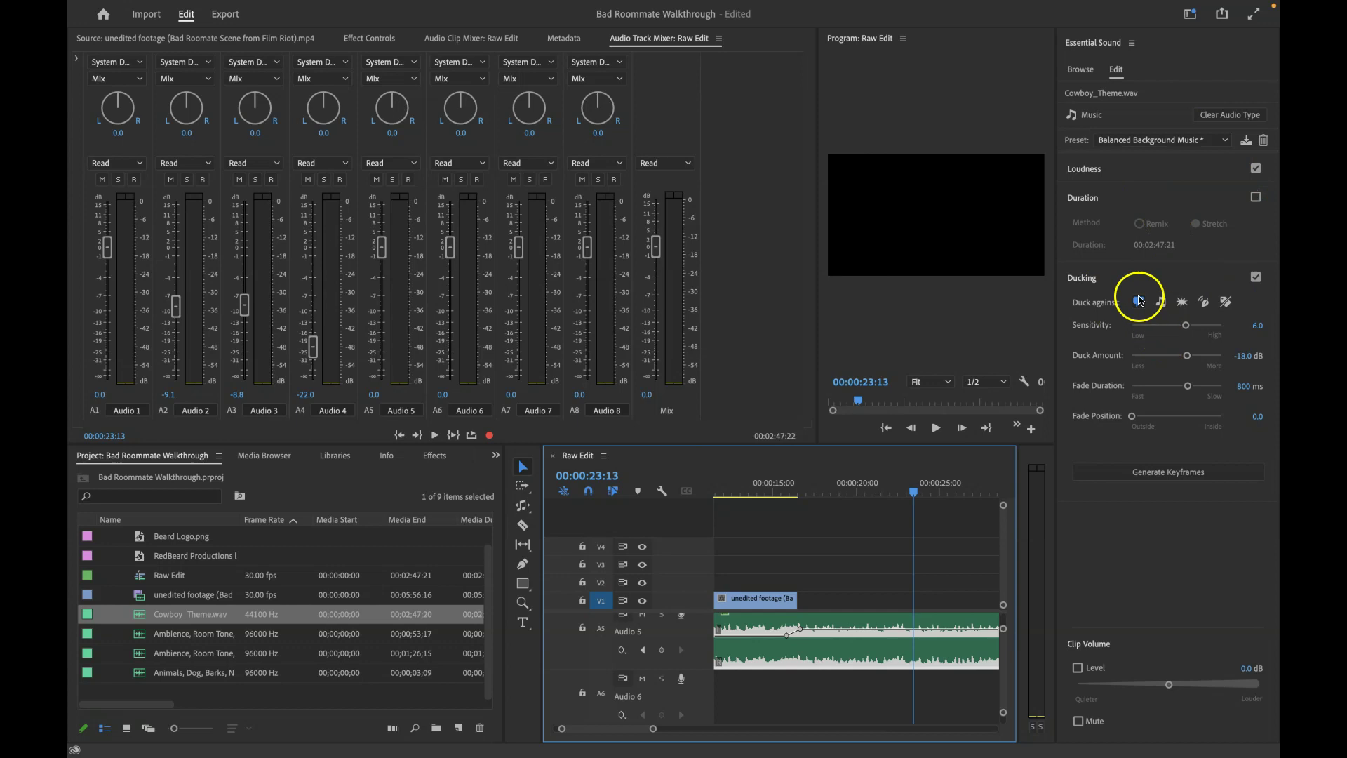
Step: Expand the Cowboy Theme's Loudness settings and place the playhead at 00:00:12:27 to review the music before the footage ends
{"action": "left_click", "coordinate": [1193, 173]}
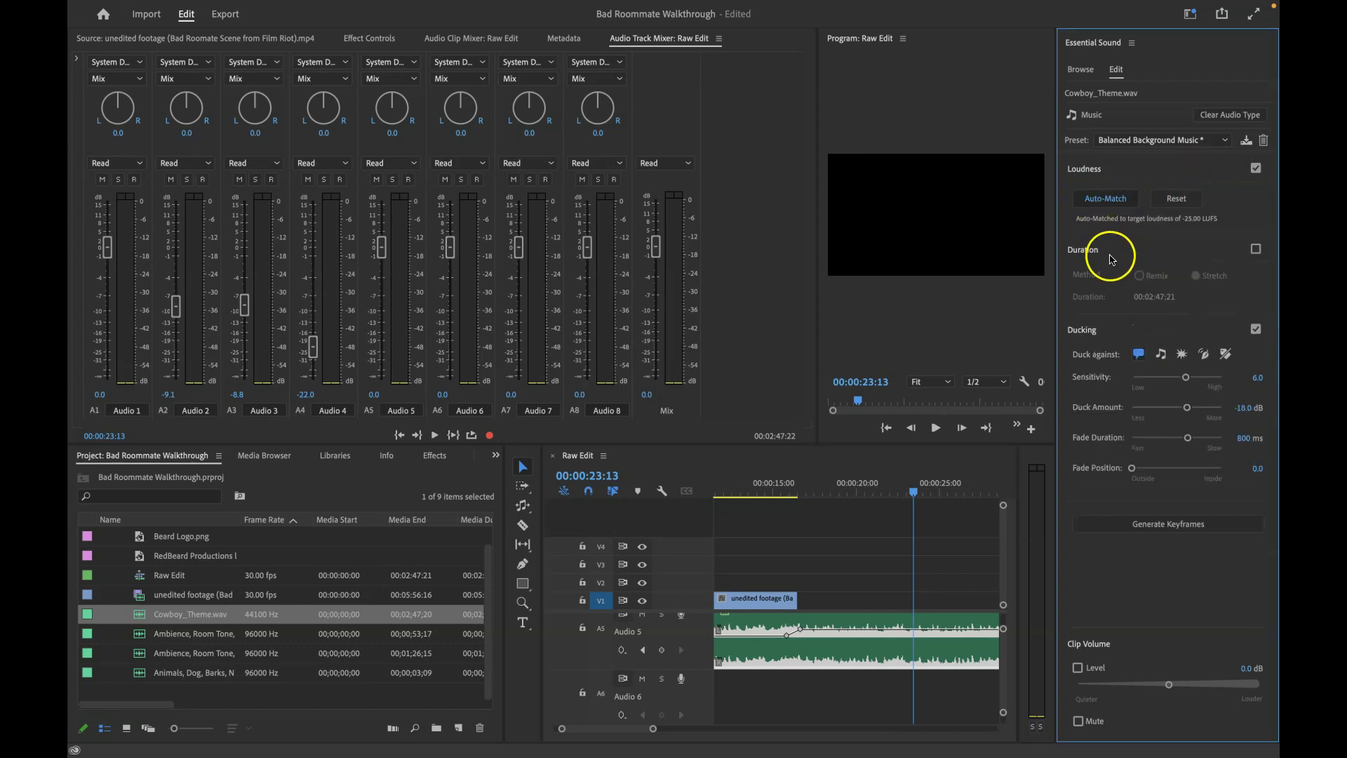
{"action": "left_click", "coordinate": [866, 506]}
{"action": "left_click", "coordinate": [737, 511]}
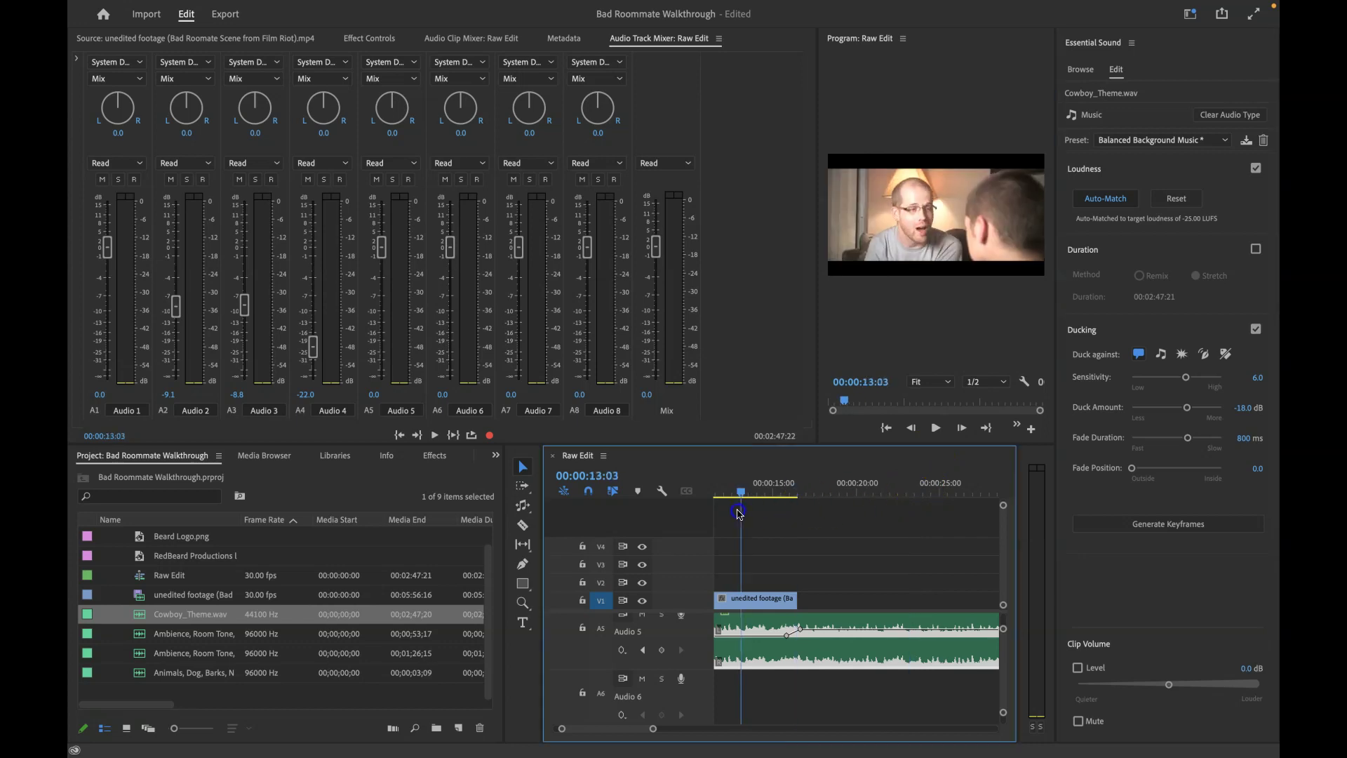
{"action": "left_click", "coordinate": [905, 540]}
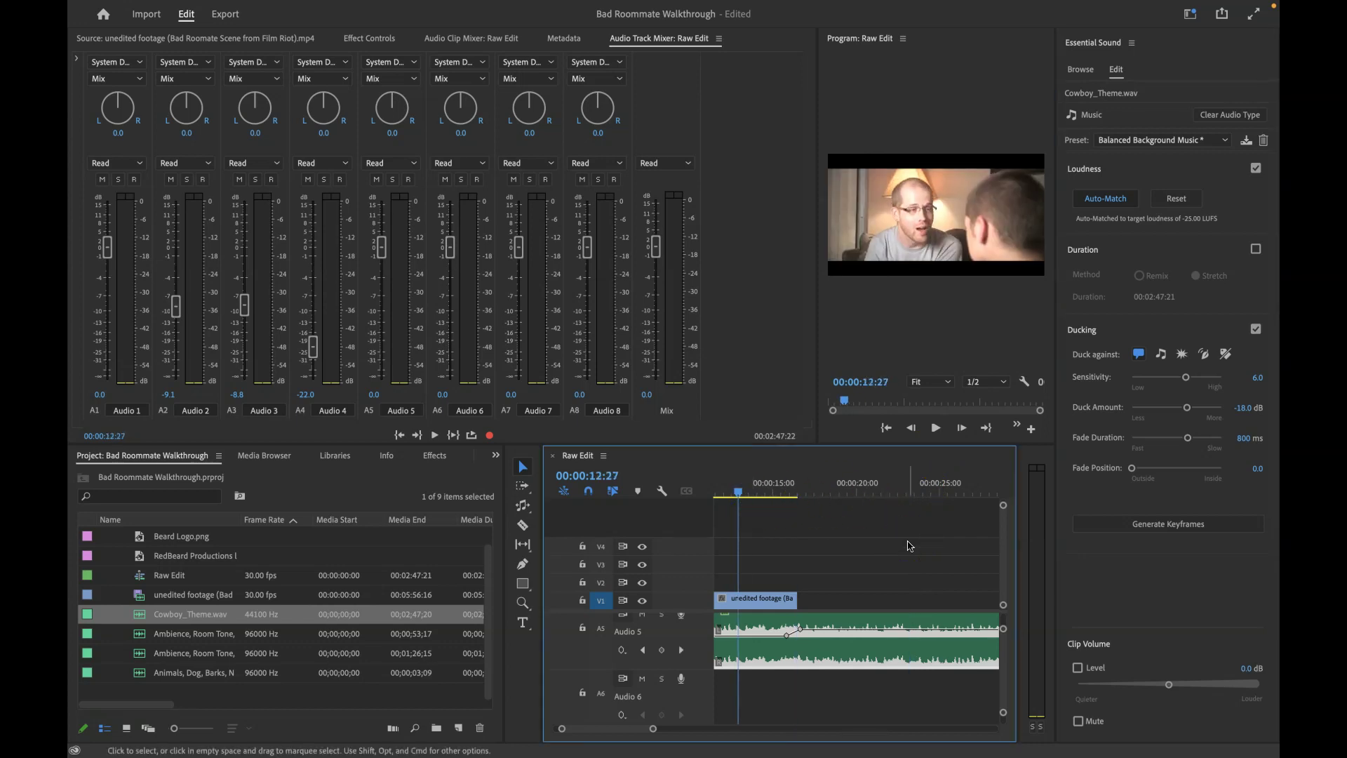